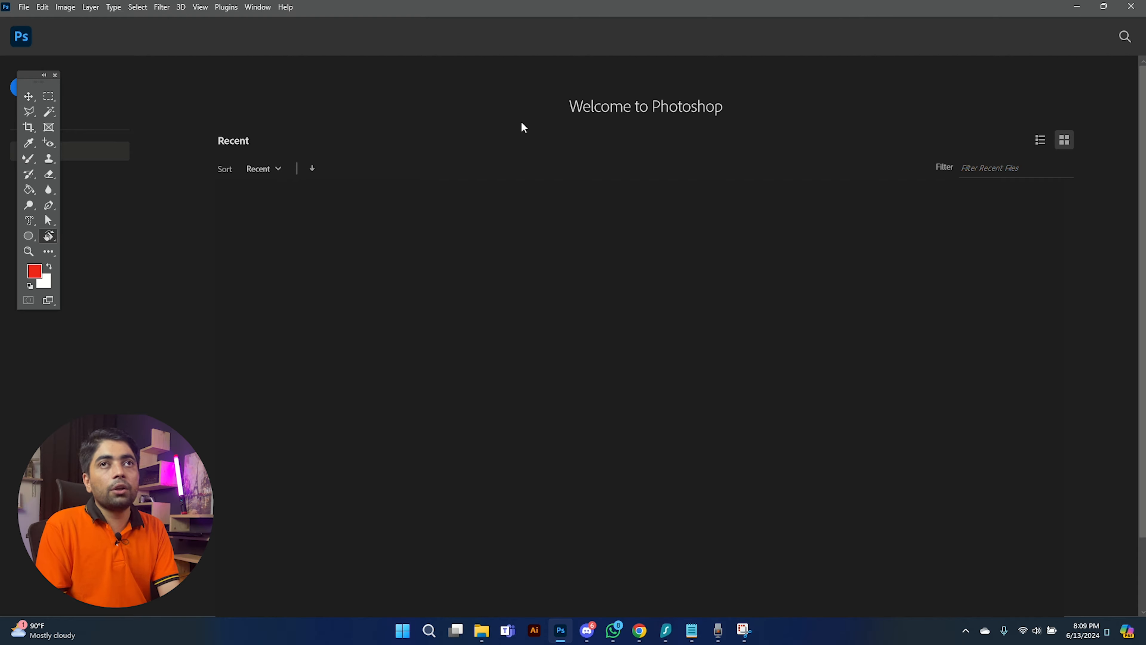
- Create a new portrait A4 document, 210 x 297 mm at 300 pixels/inch, in RGB Color with a white background
{"action": "key", "text": "ctrl+n"}
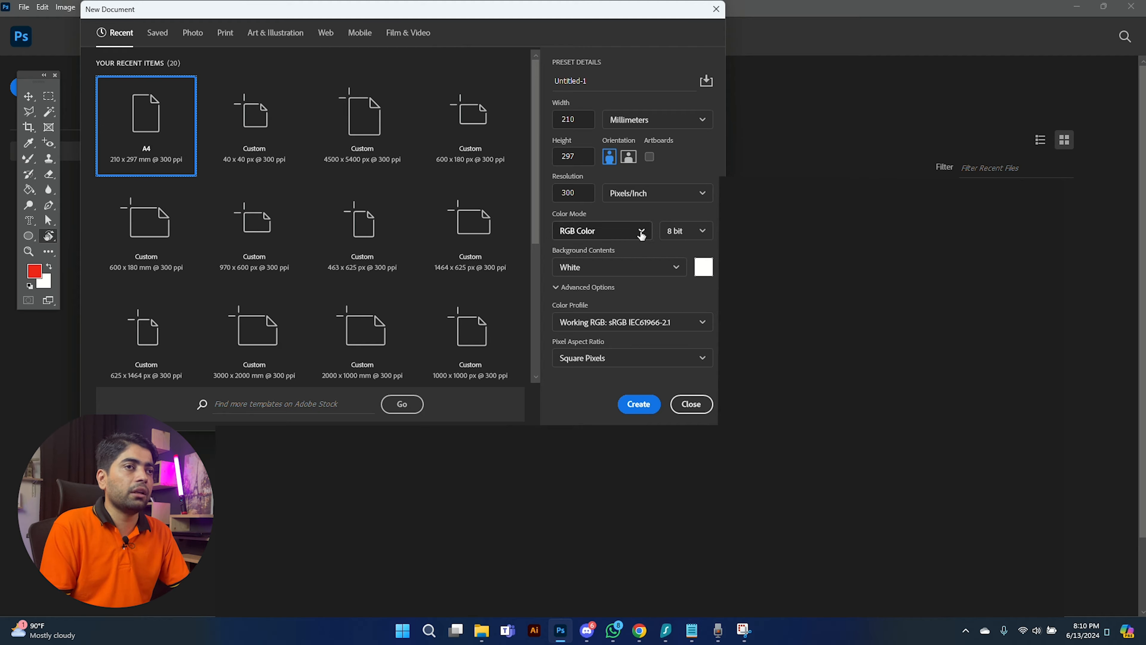
{"action": "left_click", "coordinate": [589, 231]}
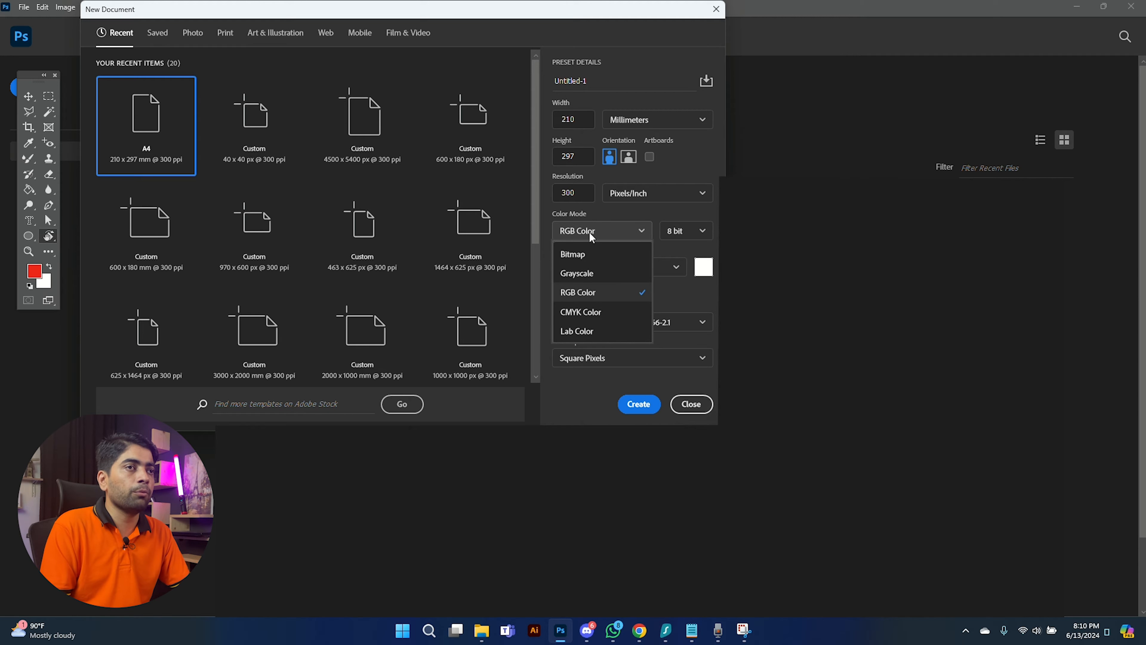
{"action": "left_click", "coordinate": [605, 231]}
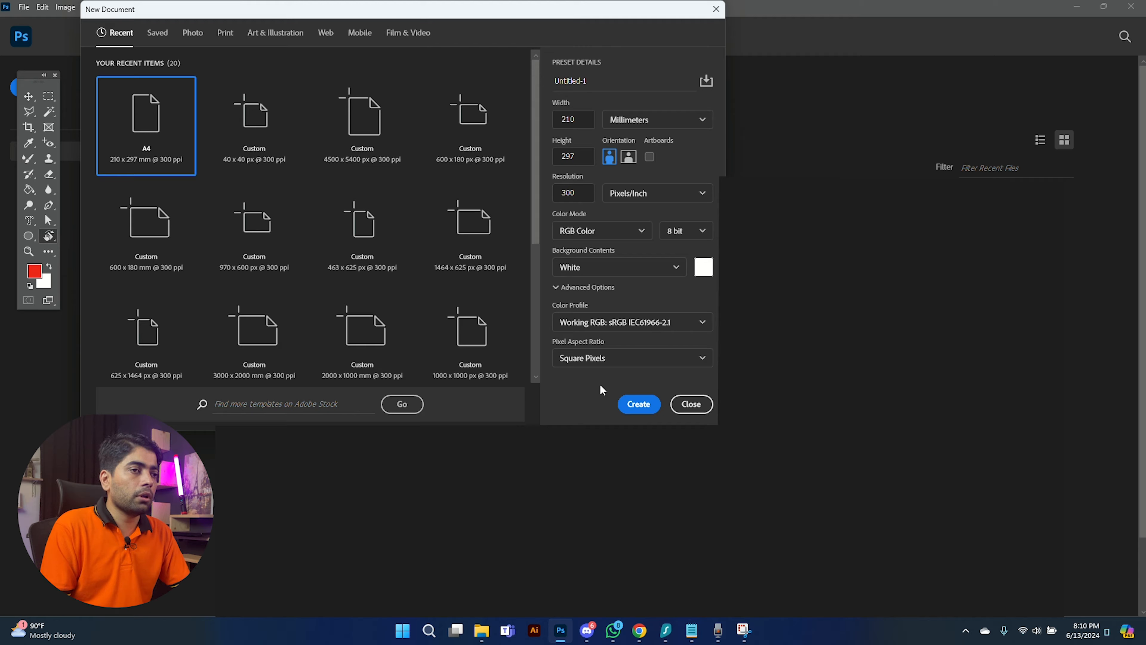
{"action": "left_click", "coordinate": [639, 404]}
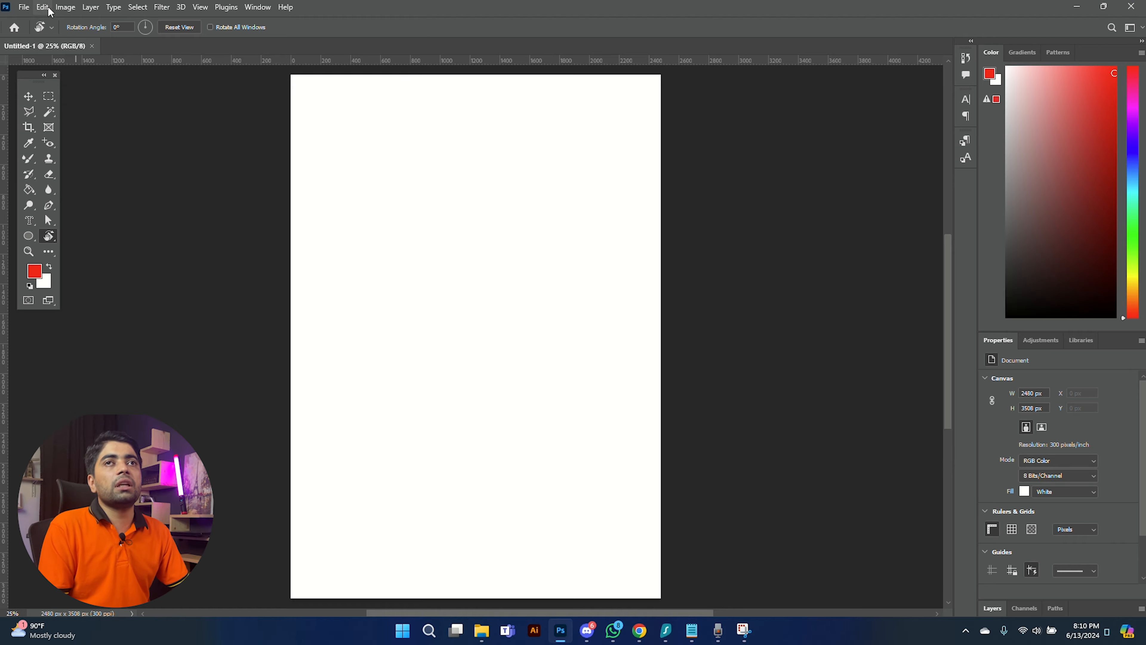
- Place the floating toolbox nearer the canvas and go through its tools one after another, finishing on the Move tool
{"action": "left_click_drag", "start_coordinate": [28, 75], "coordinate": [190, 132]}
{"action": "key", "text": "v"}
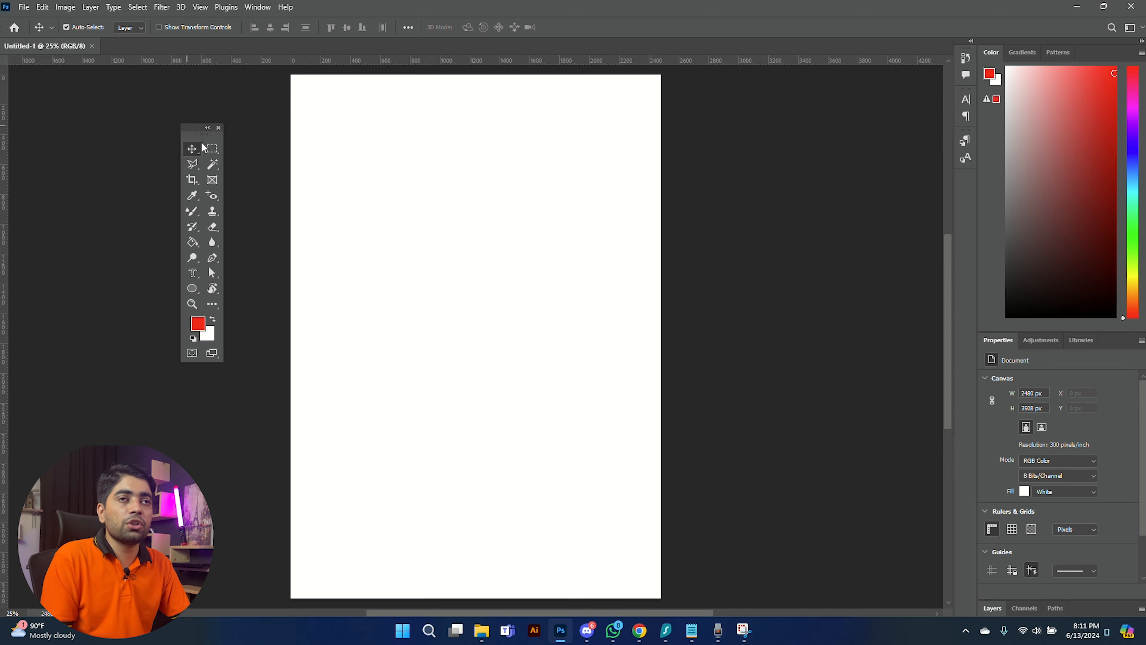
{"action": "left_click", "coordinate": [213, 153]}
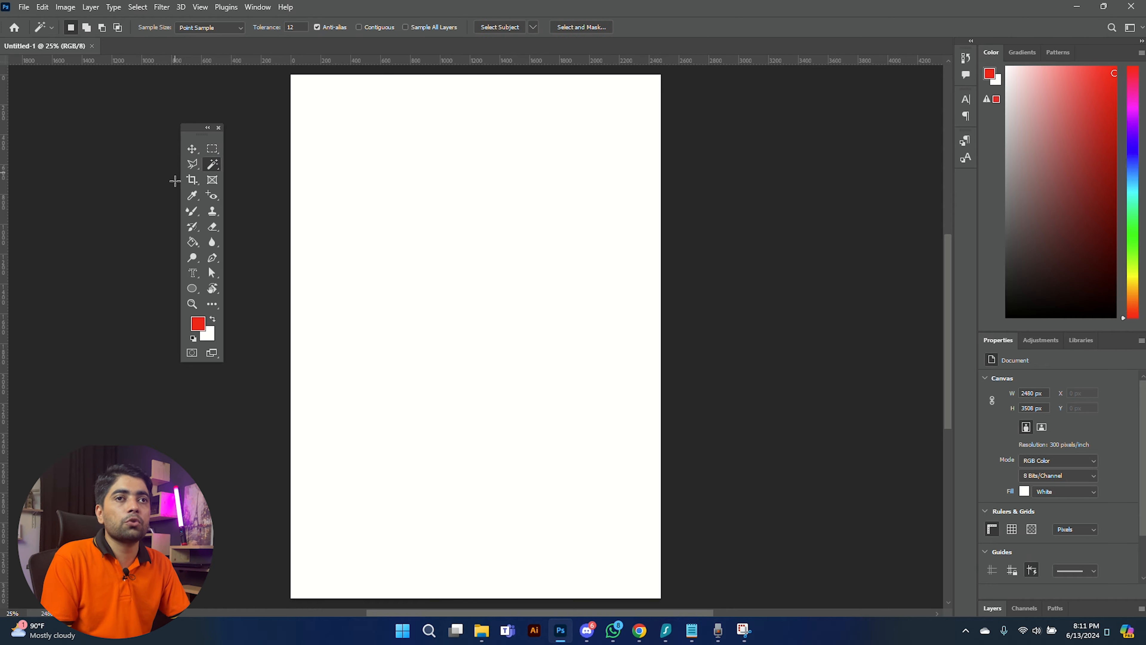
{"action": "left_click", "coordinate": [192, 180]}
{"action": "left_click", "coordinate": [216, 182]}
{"action": "left_click", "coordinate": [215, 198]}
{"action": "left_click", "coordinate": [190, 197]}
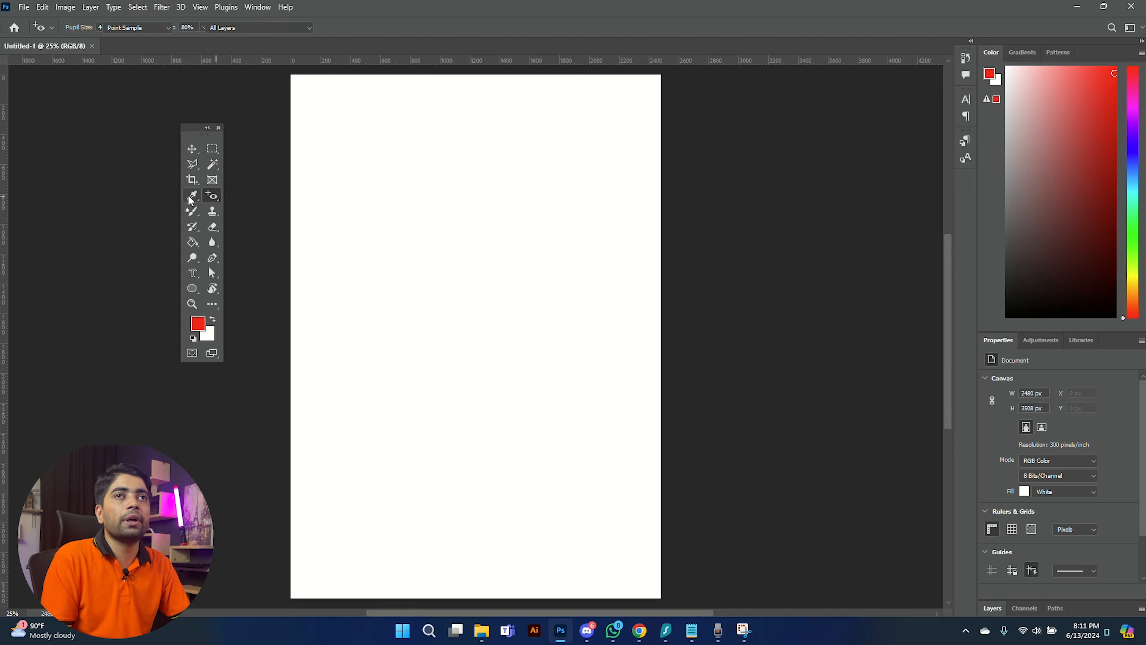
{"action": "left_click", "coordinate": [191, 214]}
{"action": "left_click", "coordinate": [215, 212]}
{"action": "left_click", "coordinate": [213, 245]}
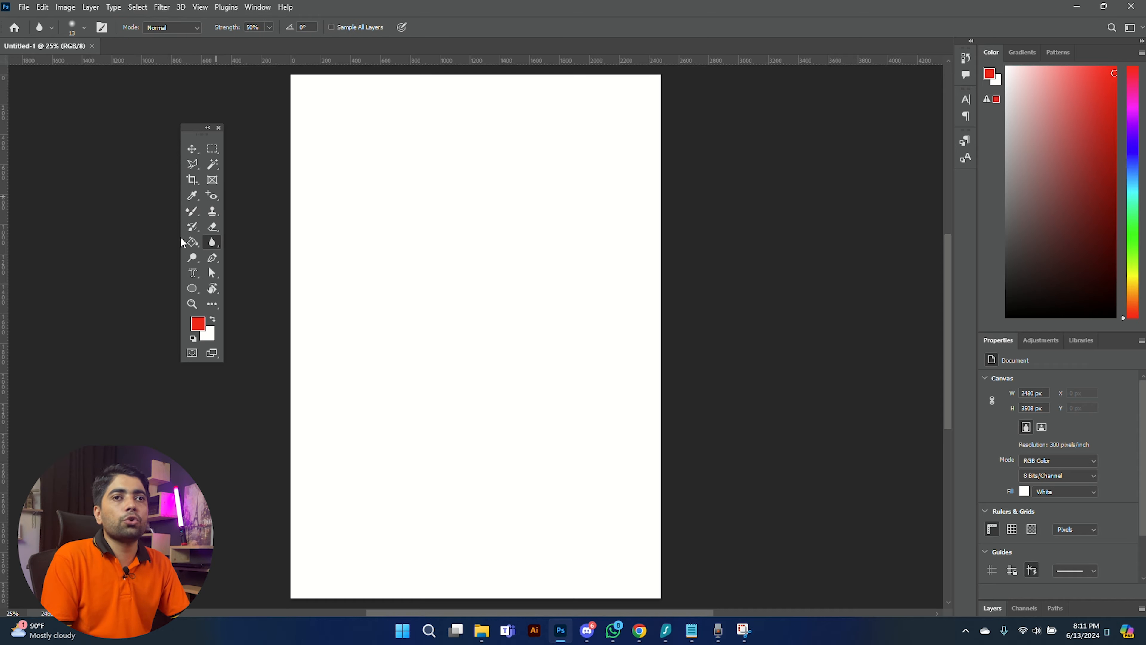
{"action": "left_click", "coordinate": [195, 246]}
{"action": "left_click", "coordinate": [200, 262]}
{"action": "left_click", "coordinate": [212, 262]}
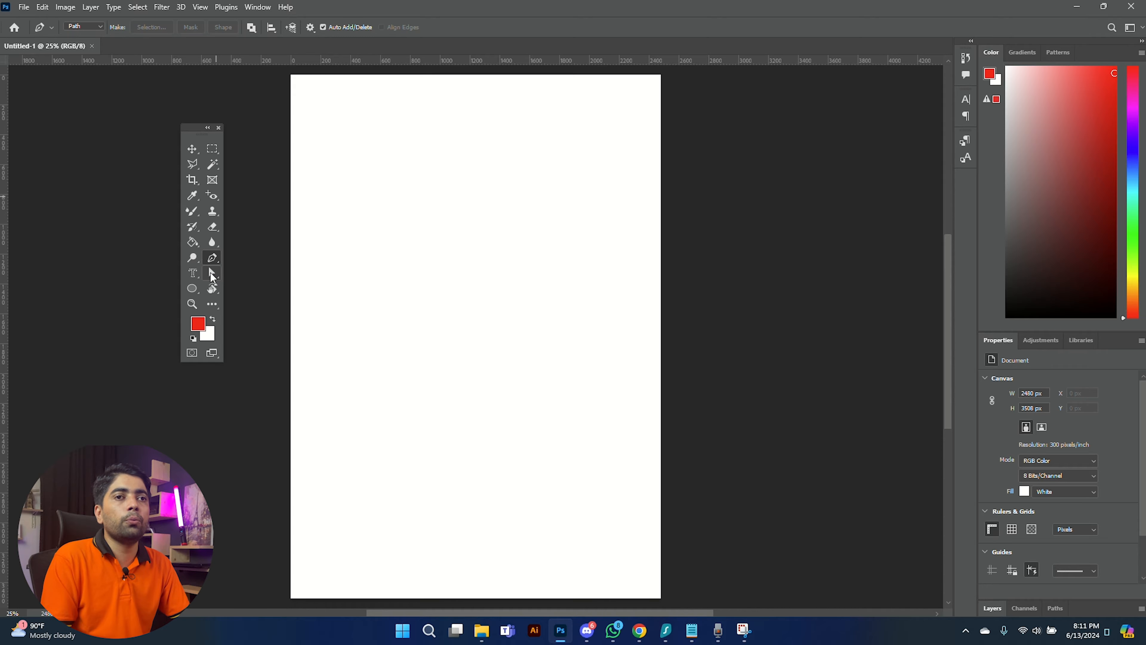
{"action": "left_click", "coordinate": [212, 275]}
{"action": "left_click", "coordinate": [191, 277]}
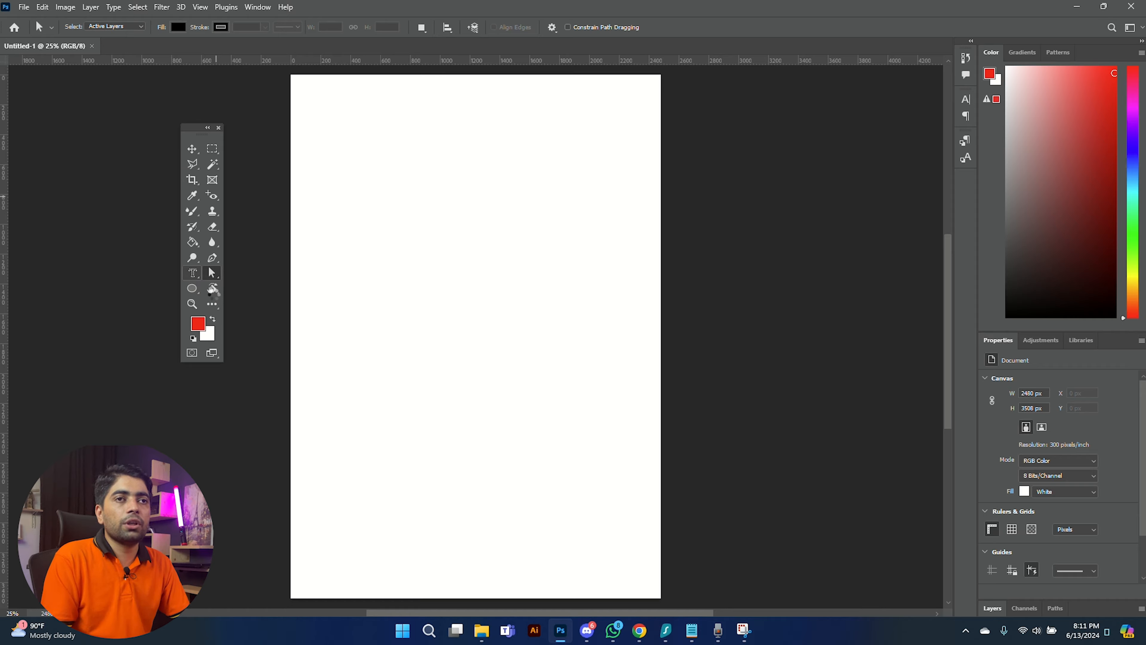
{"action": "key", "text": "t"}
{"action": "left_click", "coordinate": [196, 149]}
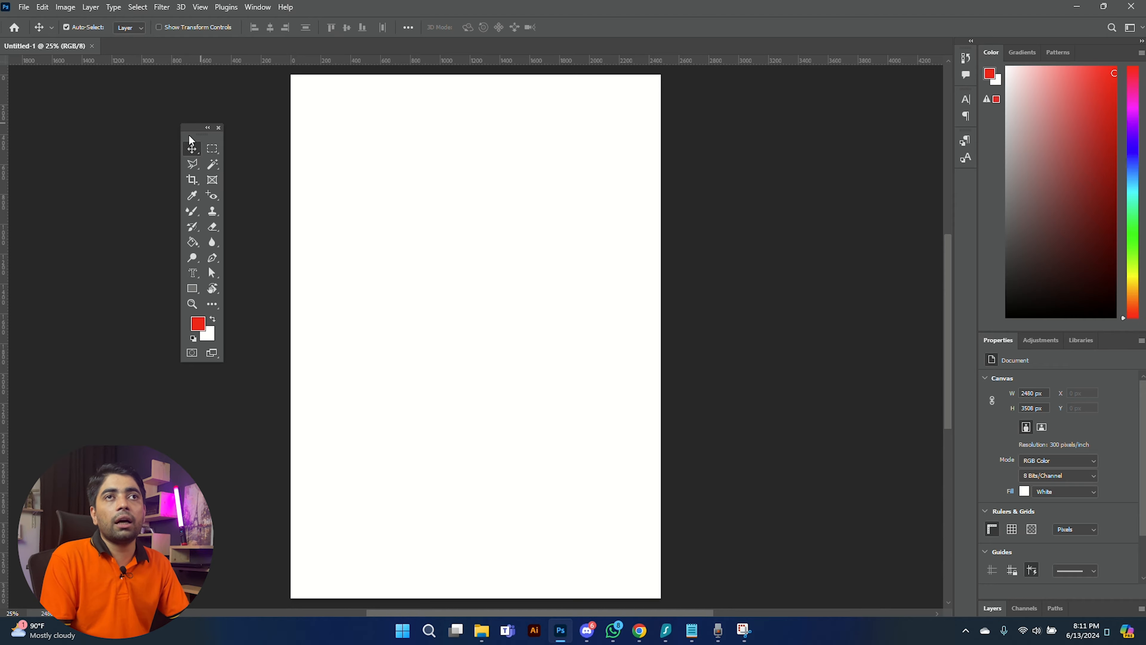
{"action": "left_click_drag", "start_coordinate": [189, 135], "coordinate": [152, 126]}
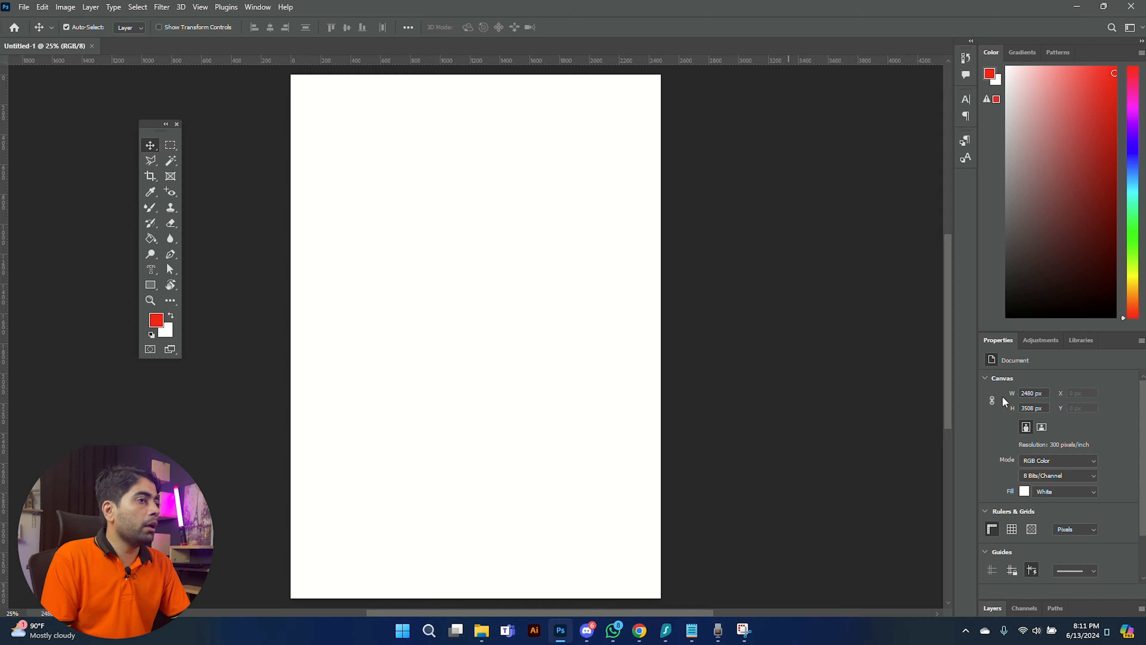
- Examine the new document's properties, from the canvas settings down to the quick actions
{"action": "scroll", "coordinate": [1006, 432], "scroll_direction": "down", "scroll_amount": 2}
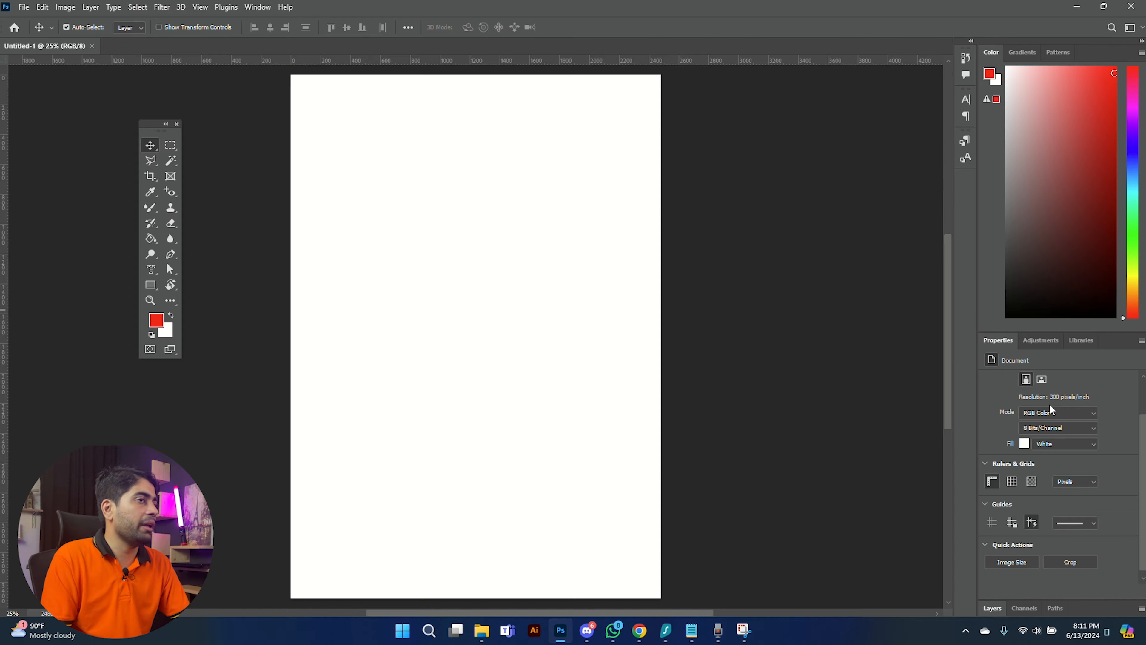
{"action": "scroll", "coordinate": [980, 319], "scroll_direction": "down", "scroll_amount": 1}
{"action": "scroll", "coordinate": [516, 226], "scroll_direction": "down", "scroll_amount": 1}
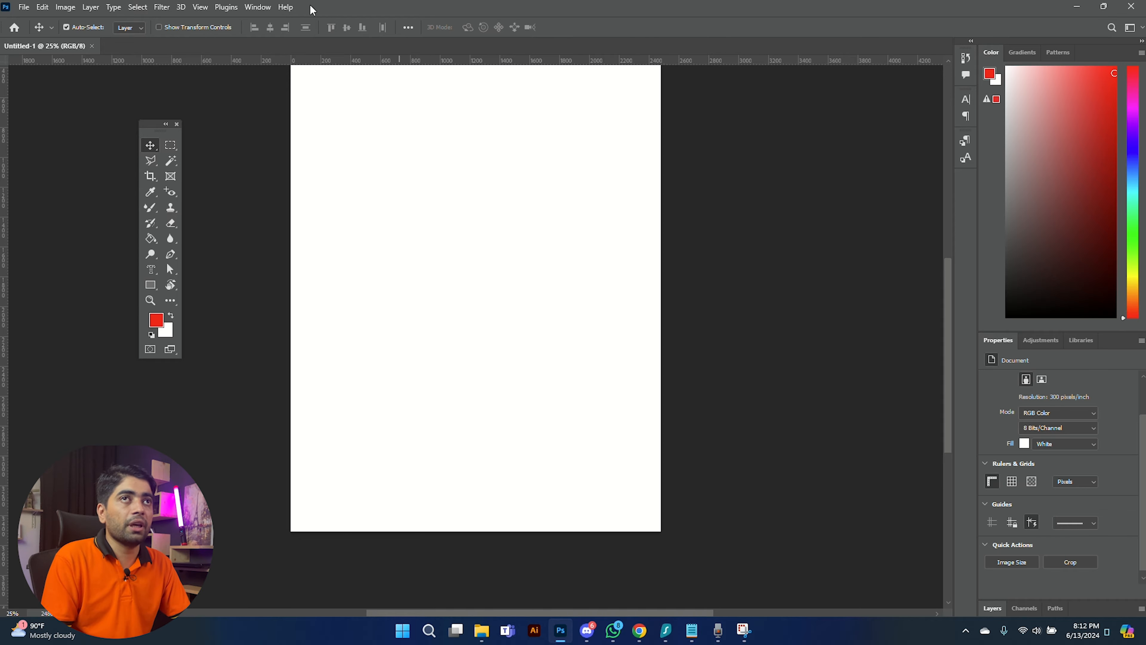
- Add the Brush Settings panel to the workspace and collapse it, then look over the list of available panels
{"action": "left_click", "coordinate": [257, 7]}
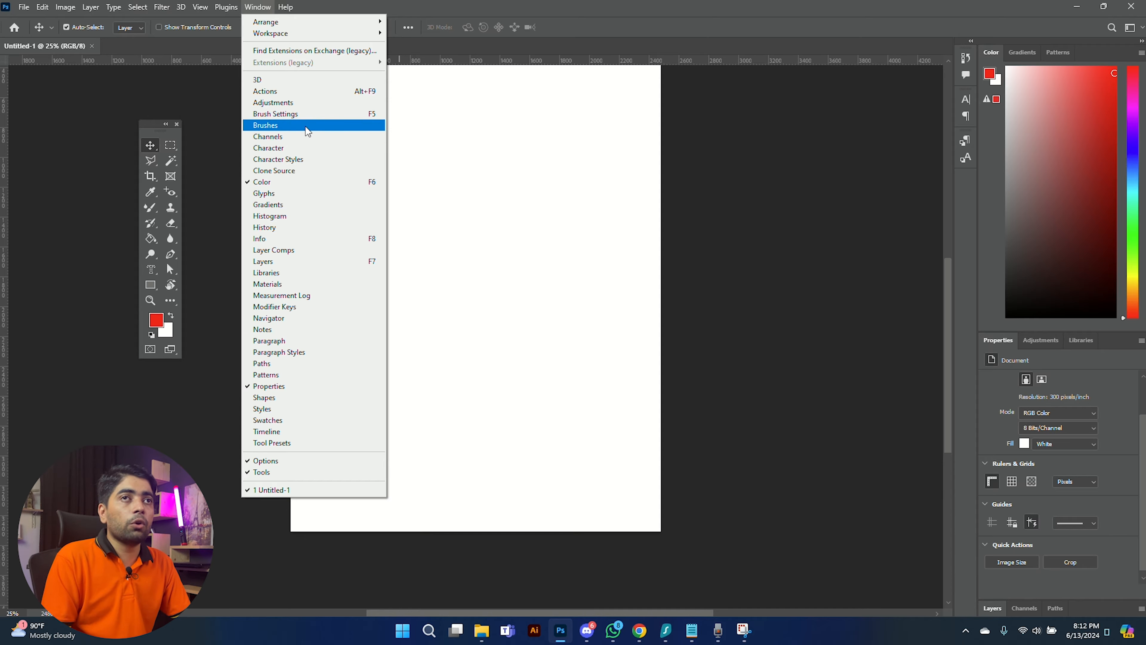
{"action": "left_click", "coordinate": [333, 116]}
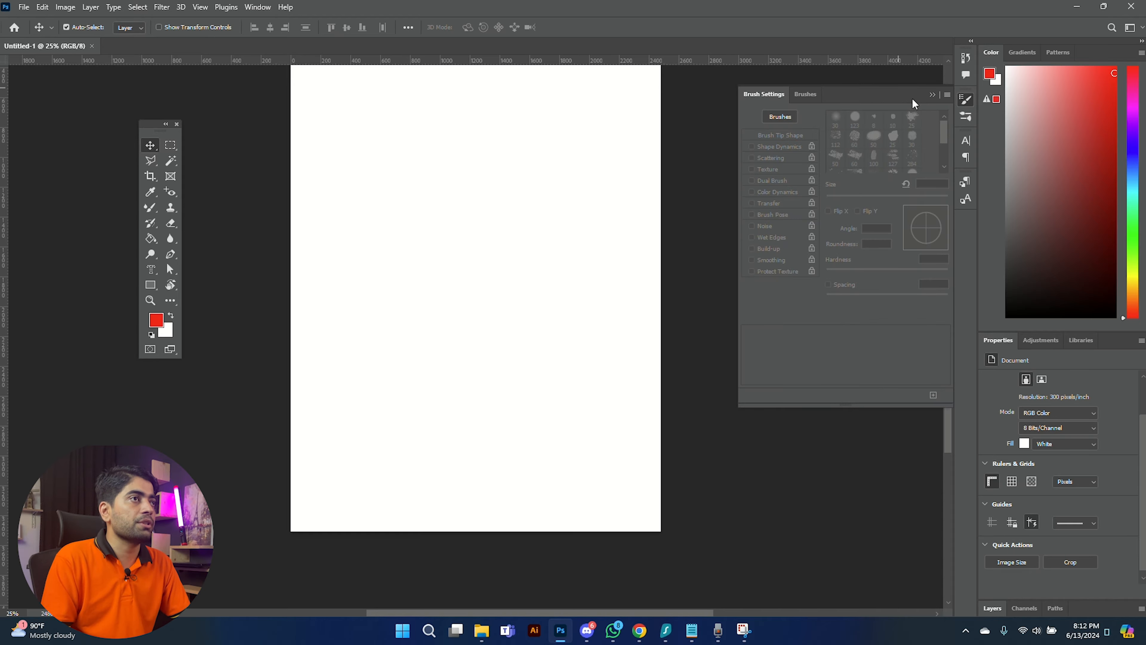
{"action": "left_click", "coordinate": [932, 95]}
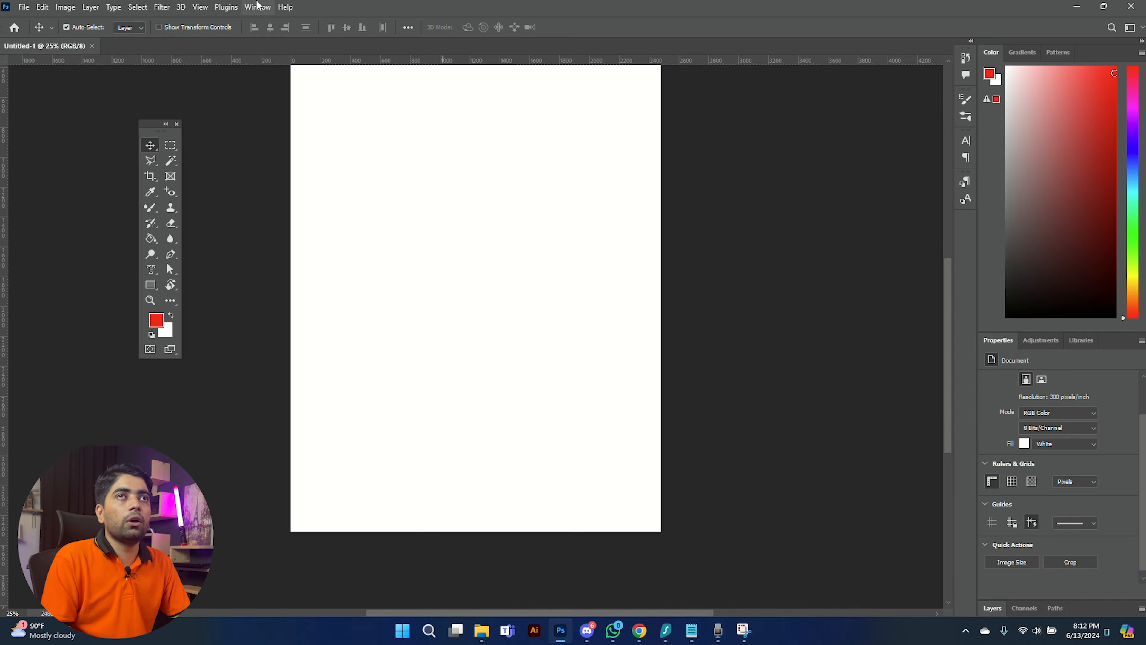
{"action": "left_click", "coordinate": [261, 7]}
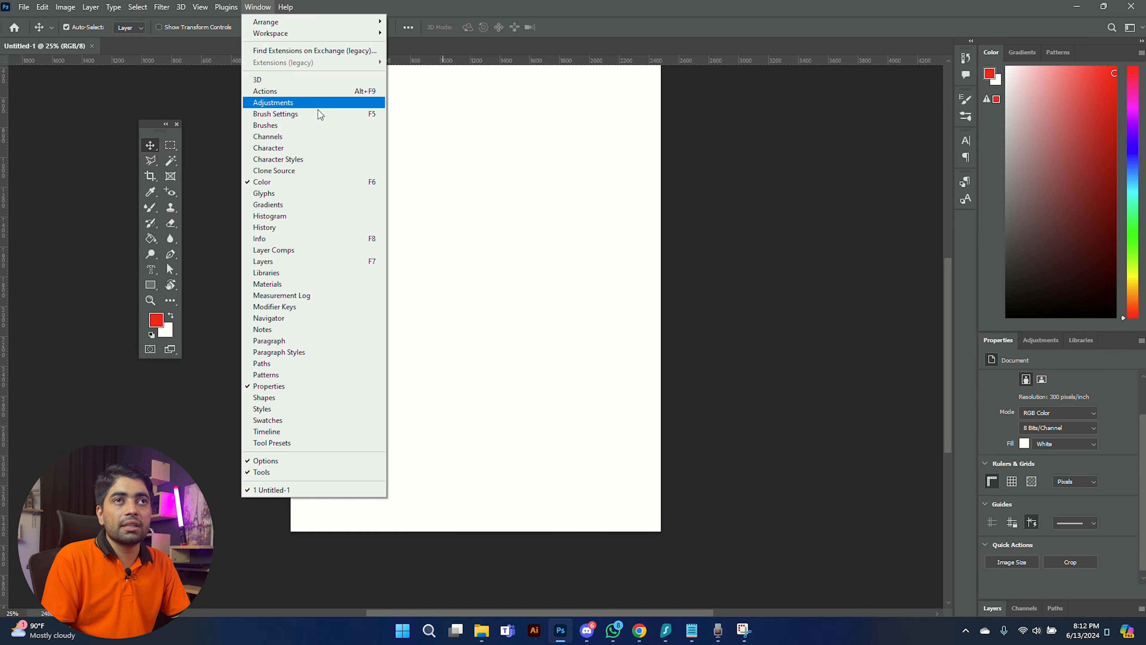
{"action": "left_click", "coordinate": [782, 138]}
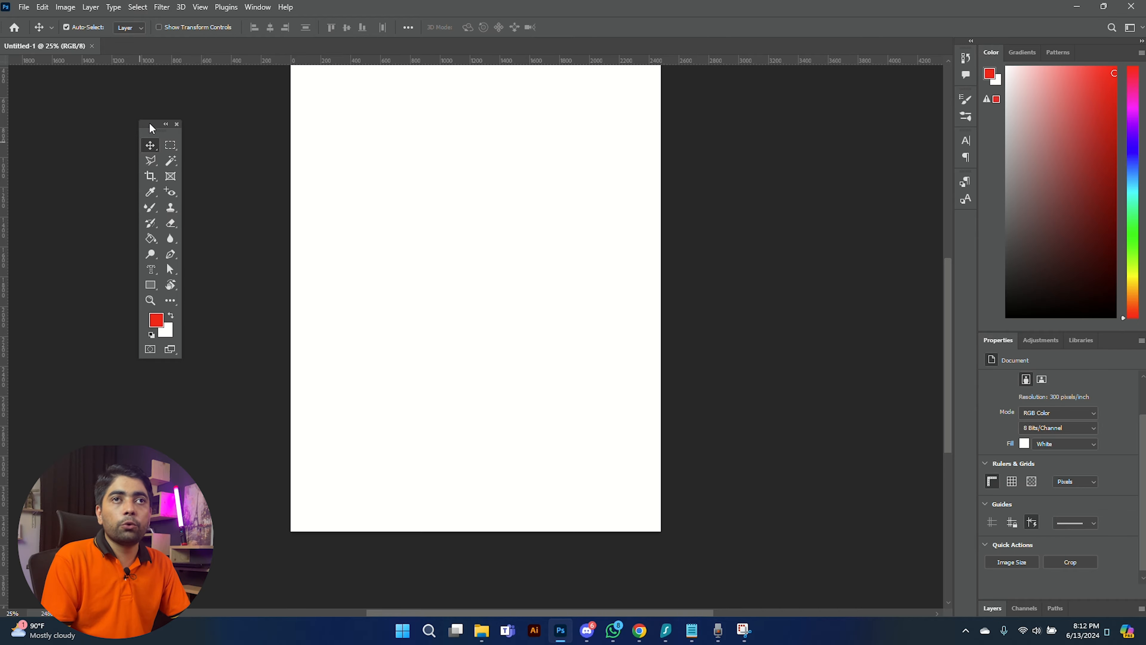
- Shift the floating toolbox slightly higher and check which tools are grouped with the Move tool
{"action": "left_click_drag", "start_coordinate": [149, 124], "coordinate": [147, 99]}
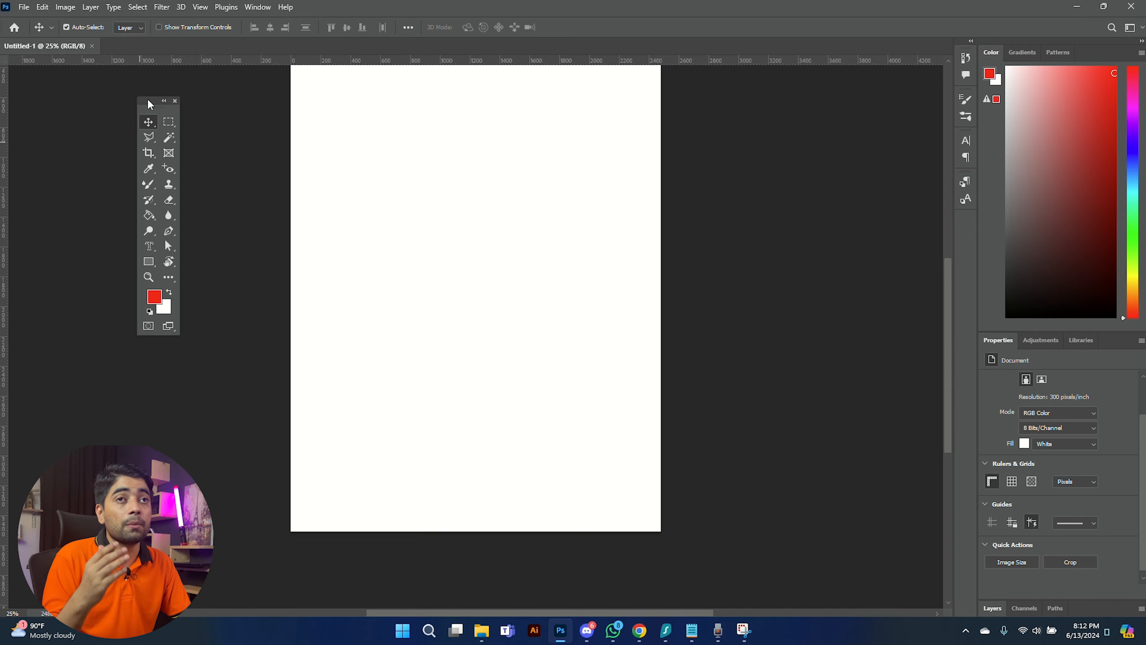
{"action": "right_click", "coordinate": [148, 123]}
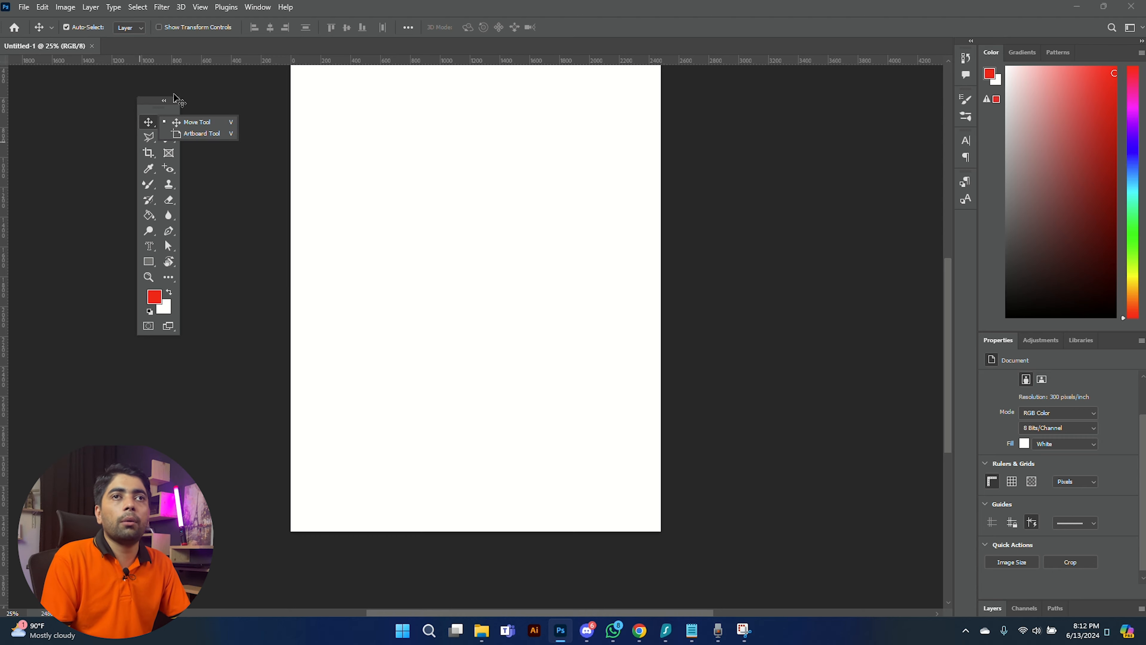
{"action": "left_click", "coordinate": [156, 125]}
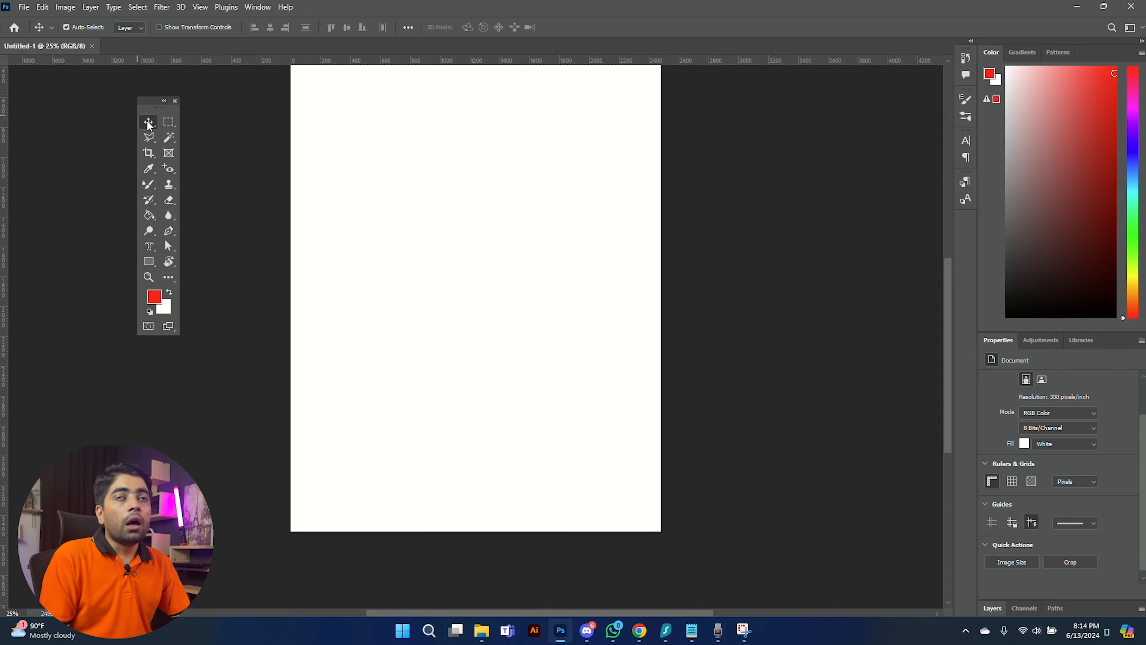
- Try to move the Background layer with the Move tool, without converting it to a normal layer
{"action": "left_click_drag", "start_coordinate": [428, 151], "coordinate": [422, 192]}
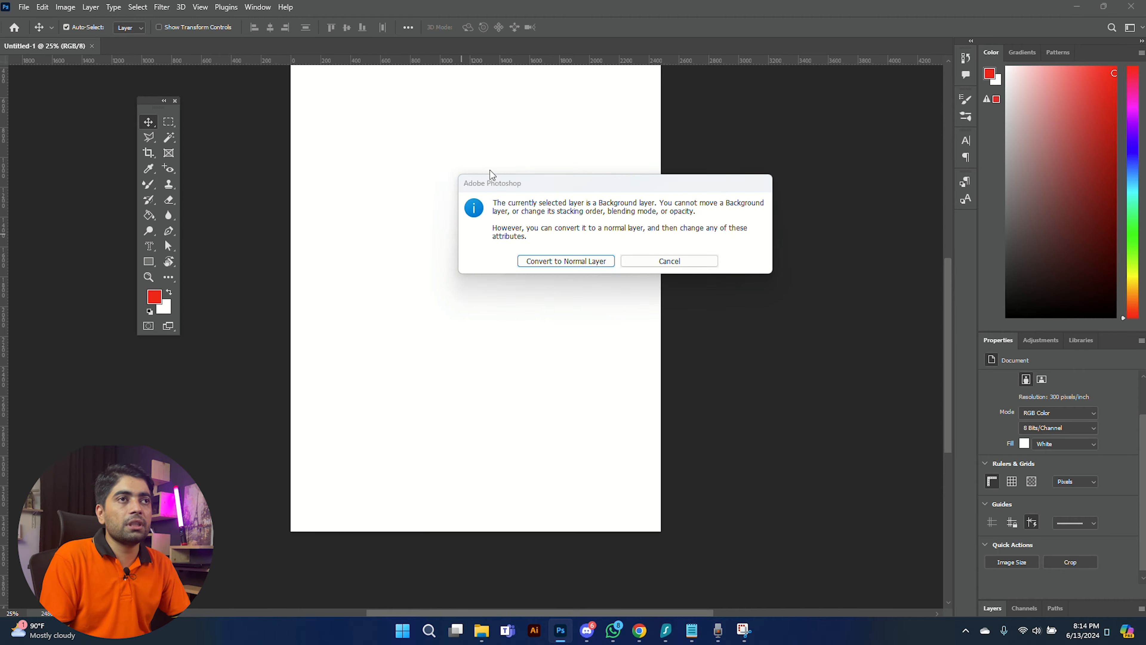
{"action": "left_click", "coordinate": [669, 261]}
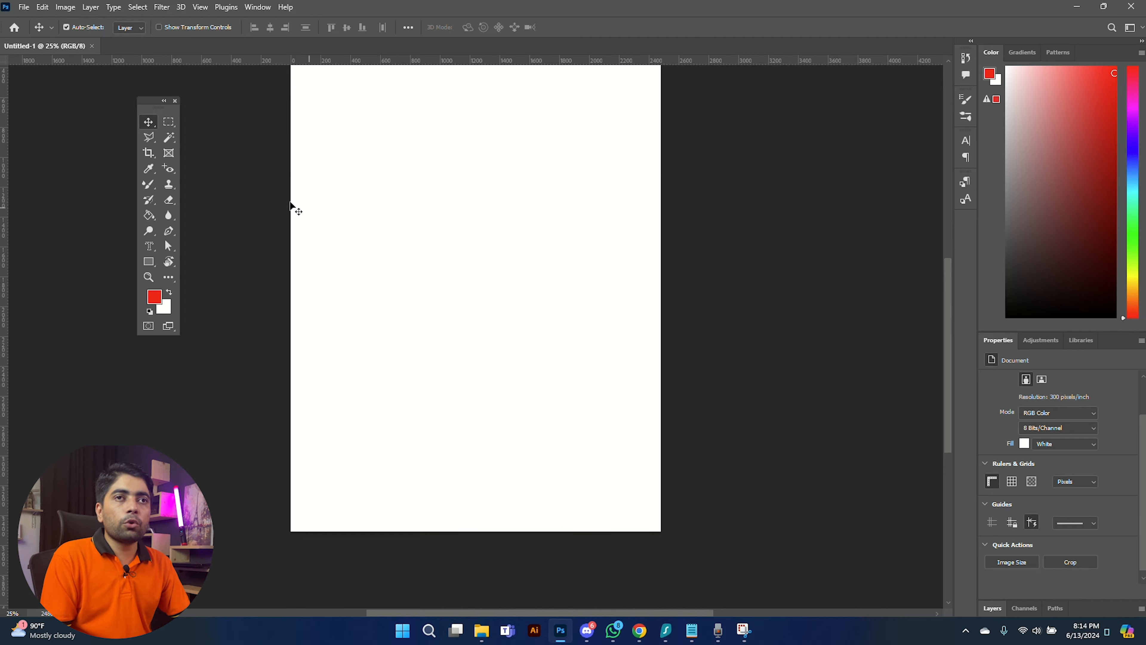
- Draw a red rectangle about 1180 x 1202 px in the upper middle of the page
{"action": "left_click", "coordinate": [149, 261]}
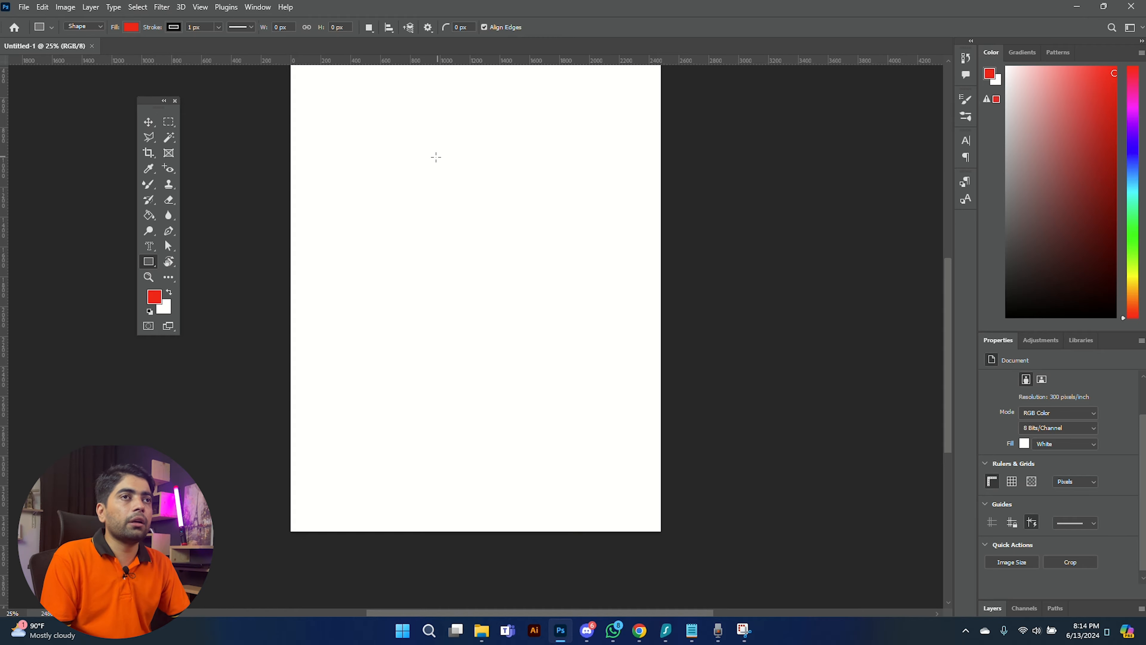
{"action": "left_click_drag", "start_coordinate": [391, 148], "coordinate": [568, 324]}
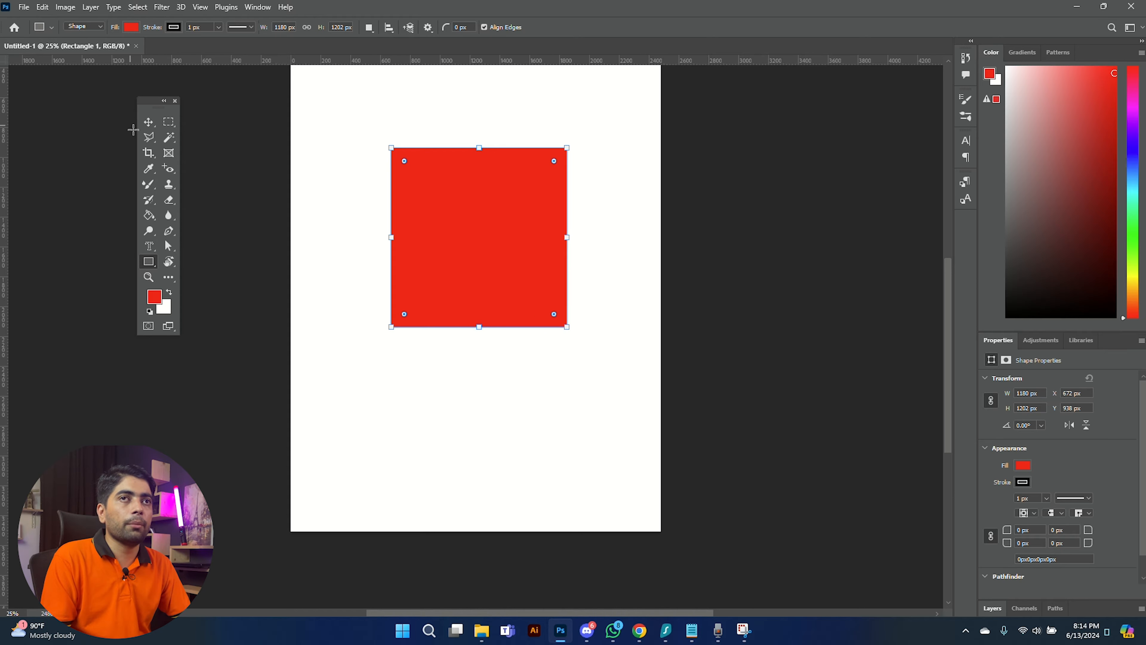
- Move the red rectangle off the page into the empty area to its right with the Move tool
{"action": "left_click", "coordinate": [148, 122]}
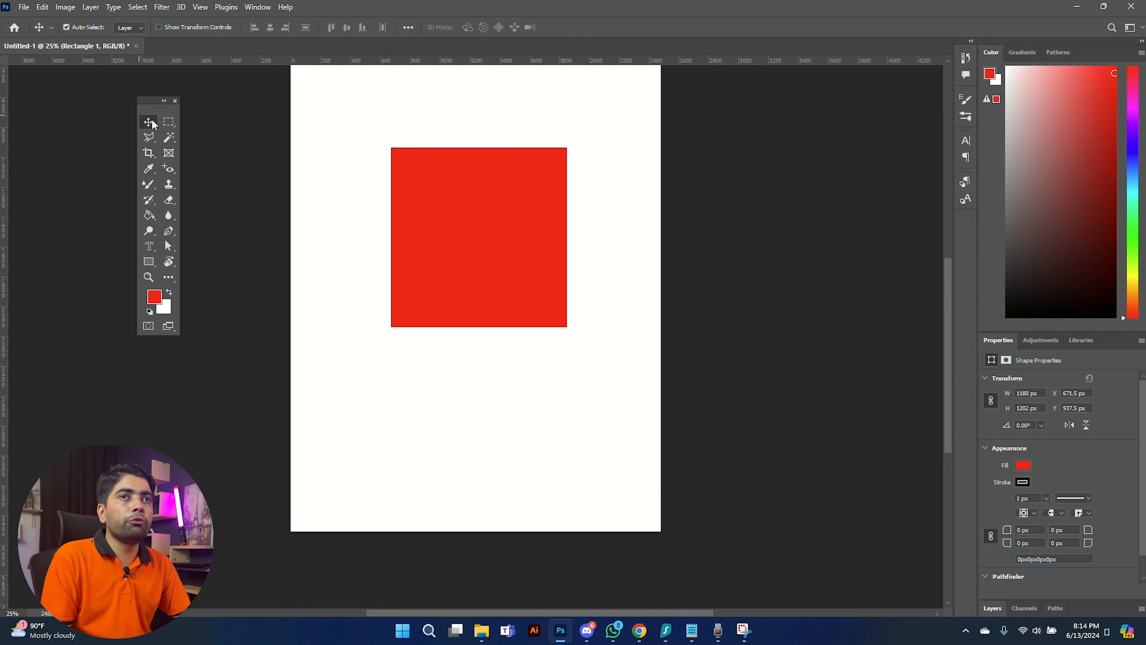
{"action": "left_click_drag", "start_coordinate": [491, 206], "coordinate": [877, 179]}
{"action": "left_click_drag", "start_coordinate": [770, 208], "coordinate": [587, 226]}
{"action": "mouse_move", "coordinate": [738, 224]}
{"action": "left_mouse_down"}
{"action": "mouse_move", "coordinate": [619, 235]}
{"action": "mouse_move", "coordinate": [735, 217]}
{"action": "mouse_move", "coordinate": [734, 204]}
{"action": "left_mouse_up"}
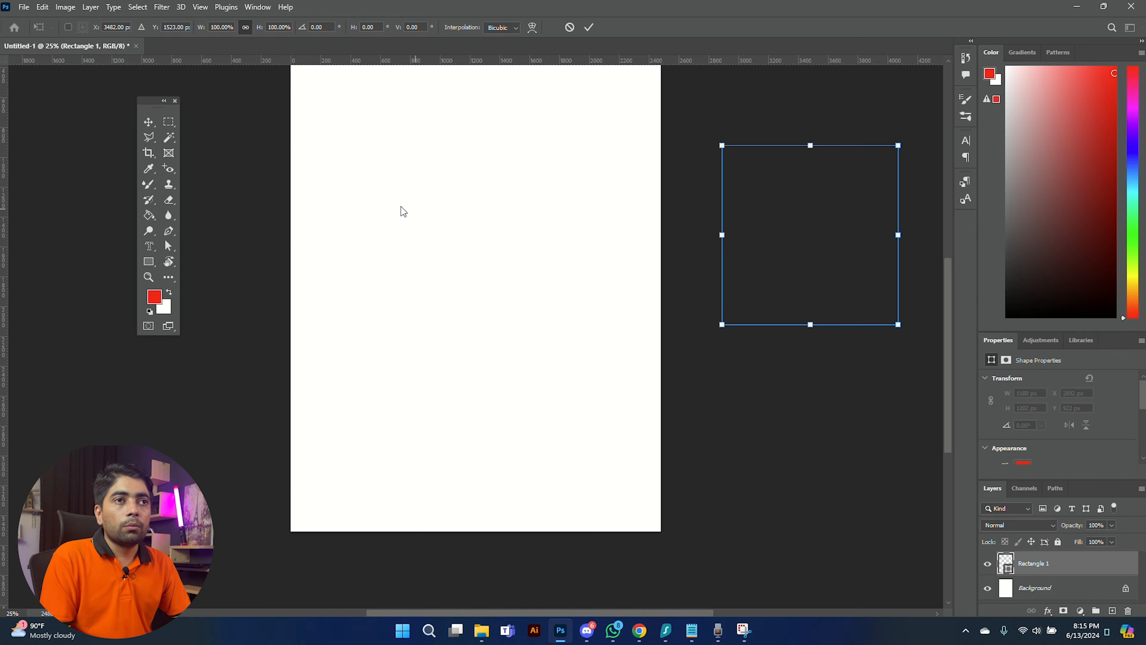
{"action": "key", "text": "Escape"}
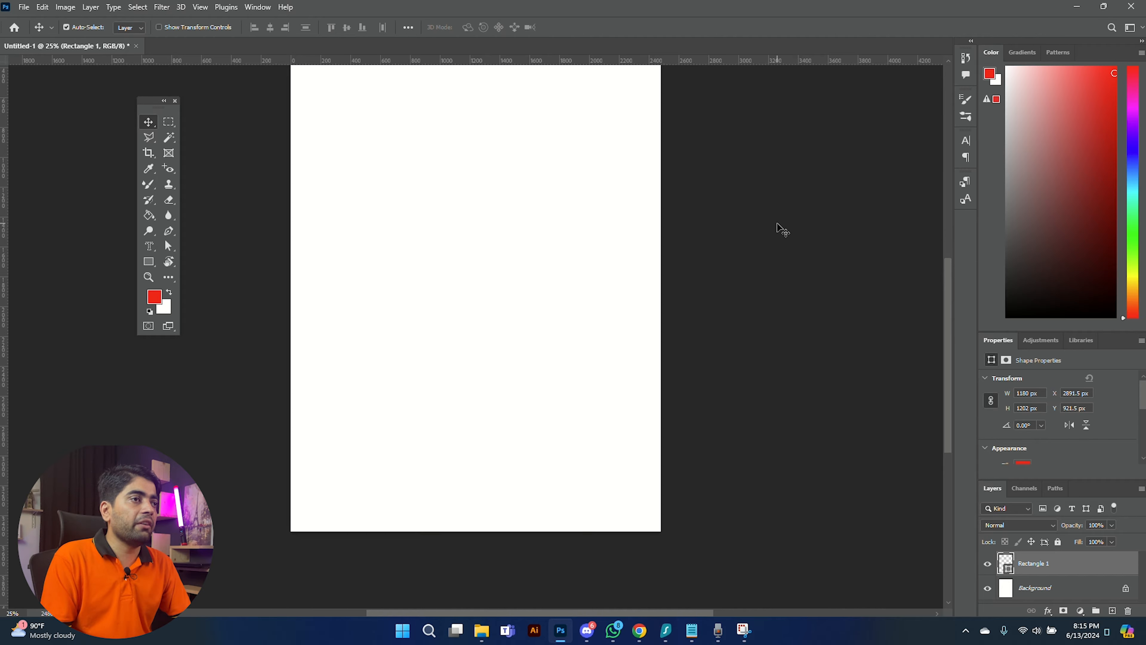
- Bring the rectangle back onto the page with Free Transform, at about X 650 px, Y 1006 px
{"action": "key", "text": "ctrl+t"}
{"action": "left_click_drag", "start_coordinate": [786, 224], "coordinate": [421, 258]}
{"action": "key", "text": "Return"}
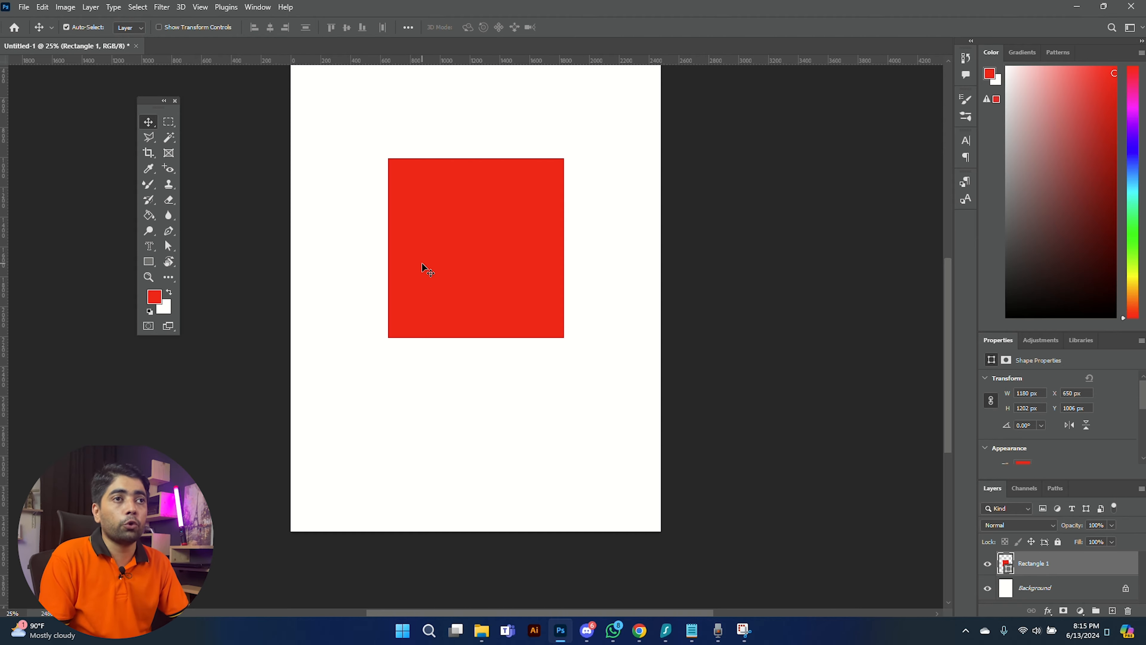
- Move the rectangle freely around the page, leaving it in the upper half at about X 604 px, Y 425 px
{"action": "left_click_drag", "start_coordinate": [421, 266], "coordinate": [378, 218]}
{"action": "scroll", "coordinate": [402, 210], "scroll_direction": "up", "scroll_amount": 2}
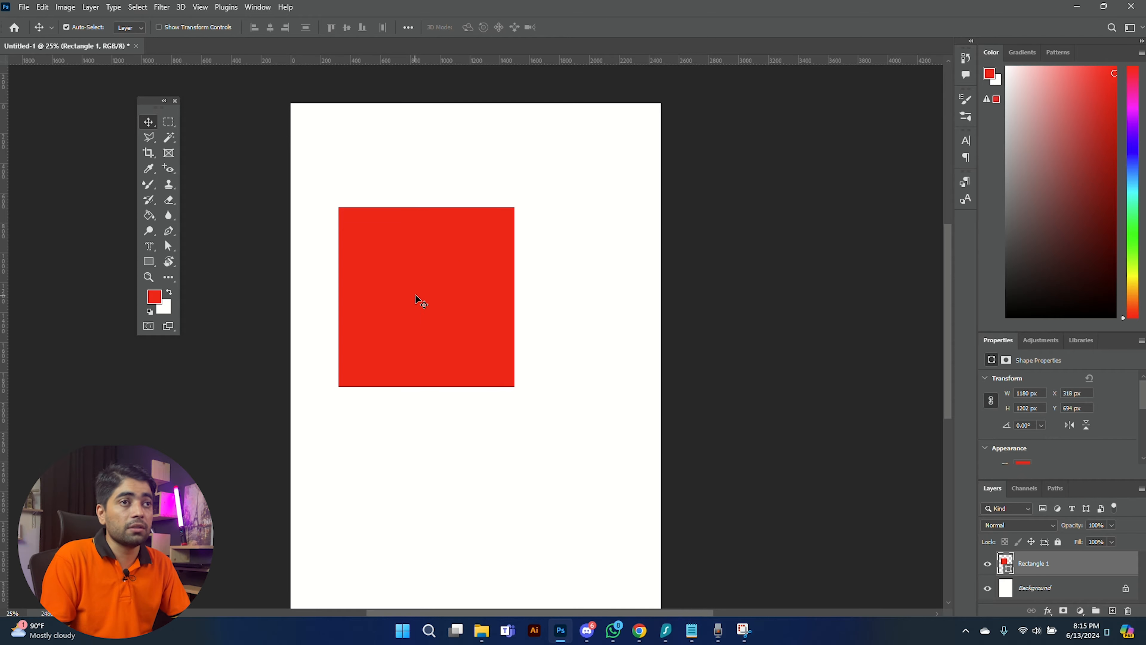
{"action": "left_click_drag", "start_coordinate": [440, 294], "coordinate": [482, 250]}
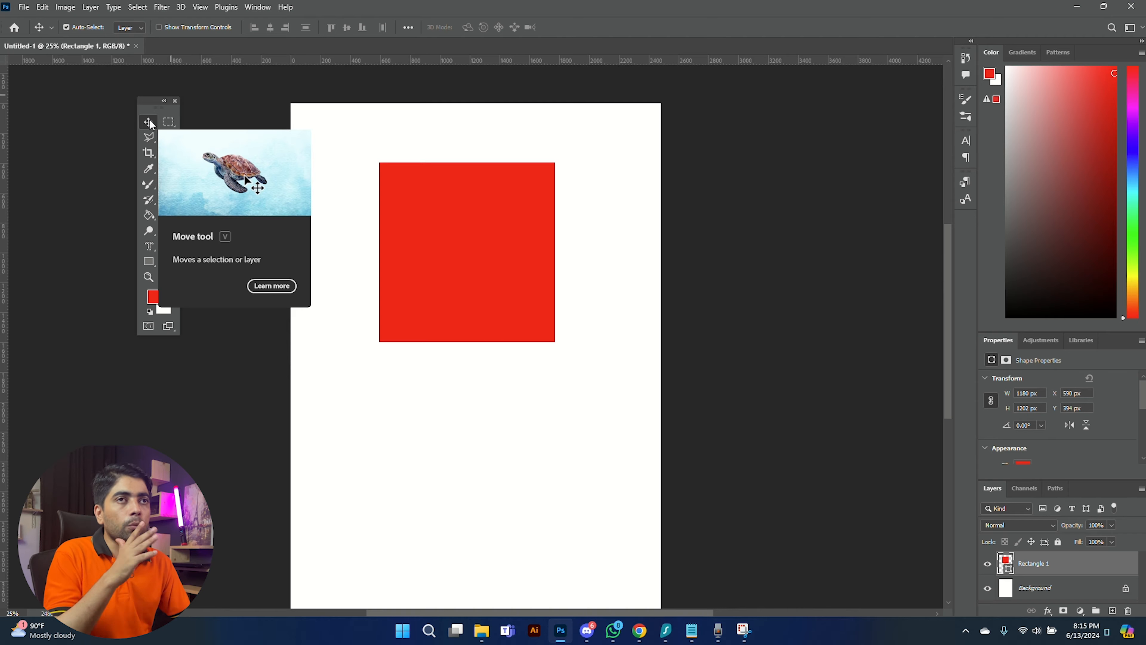
{"action": "left_click_drag", "start_coordinate": [439, 206], "coordinate": [453, 305]}
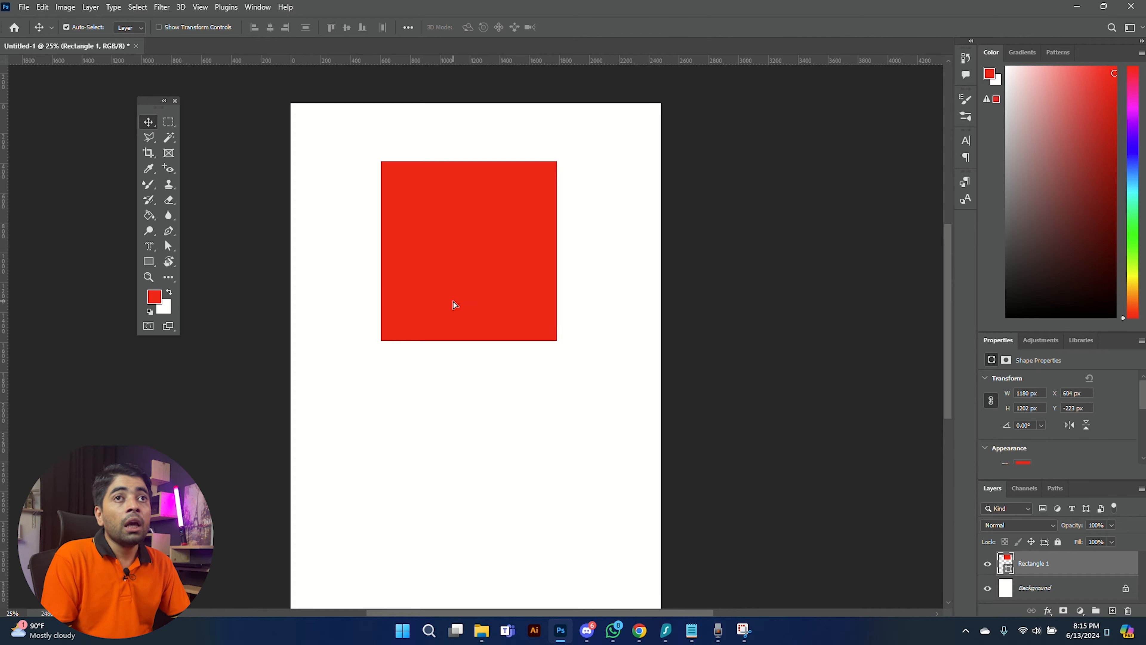
{"action": "mouse_move", "coordinate": [474, 258]}
{"action": "left_mouse_down"}
{"action": "mouse_move", "coordinate": [424, 237]}
{"action": "mouse_move", "coordinate": [469, 258]}
{"action": "left_mouse_up"}
- Nudge the rectangle rightward in large increments to about X 776 px, keeping it at the same height
{"action": "key", "text": "shift+Right"}
{"action": "key", "text": "shift+Right"}
{"action": "key", "text": "shift+Right"}
{"action": "key", "text": "shift+Right"}
{"action": "key", "text": "shift+Right"}
{"action": "key", "text": "shift+Right"}
{"action": "key", "text": "shift+Right"}
{"action": "key", "text": "shift+Right"}
{"action": "key", "text": "shift+Right"}
{"action": "key", "text": "shift+Right"}
{"action": "key", "text": "shift+Right"}
{"action": "key", "text": "shift+Right"}
{"action": "key", "text": "shift+Right"}
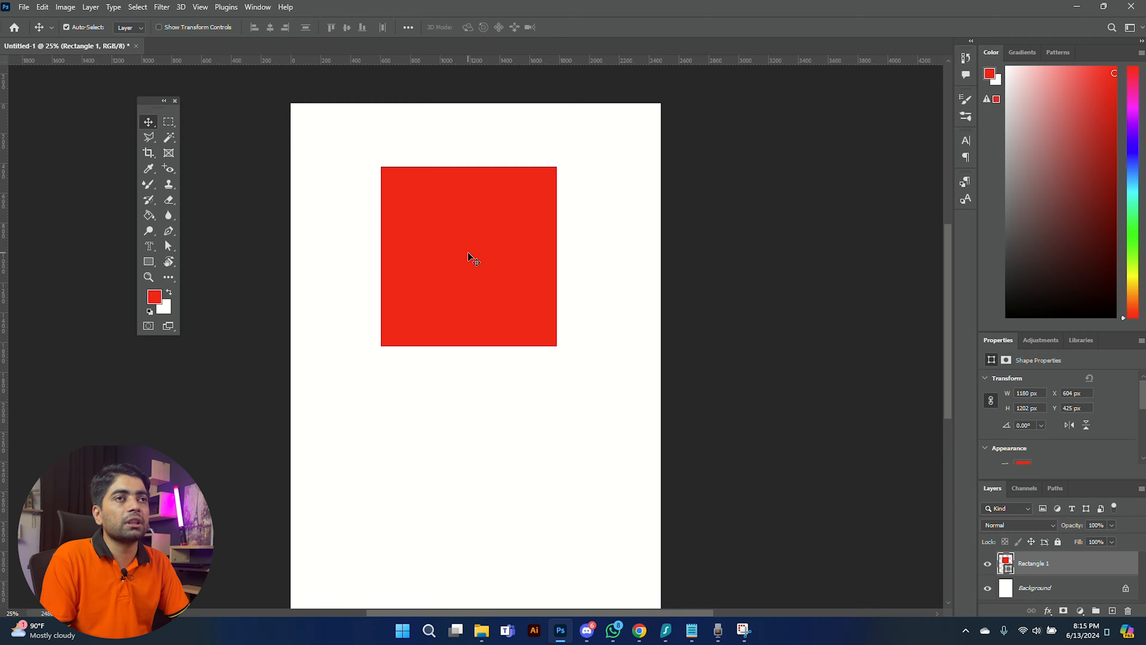
{"action": "key", "text": "shift+Right"}
{"action": "key", "text": "shift+Right"}
{"action": "key", "text": "shift+Right"}
{"action": "key", "text": "shift+Right"}
{"action": "key", "text": "shift+Right"}
{"action": "key", "text": "shift+Right"}
{"action": "key", "text": "shift+Right"}
{"action": "key", "text": "shift+Right"}
{"action": "key", "text": "shift+Right"}
{"action": "key", "text": "shift+Right"}
{"action": "key", "text": "shift+Right"}
{"action": "key", "text": "shift+Right"}
{"action": "key", "text": "shift+Right"}
{"action": "key", "text": "shift+Right"}
{"action": "key", "text": "shift+Right"}
{"action": "key", "text": "shift+Right"}
{"action": "key", "text": "shift+Right"}
{"action": "key", "text": "shift+Right"}
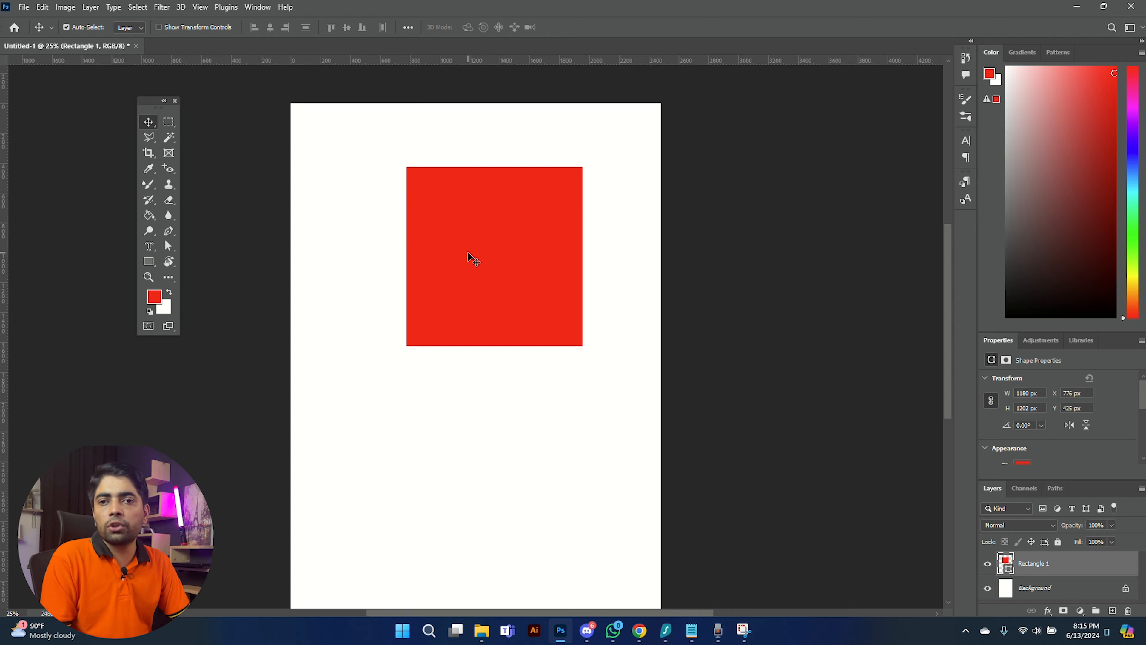
- Nudge the rectangle rightward in large increments to about X 952 px
{"action": "key", "text": "shift+Right"}
{"action": "key", "text": "shift+Right"}
{"action": "key", "text": "shift+Right"}
{"action": "key", "text": "shift+Right"}
{"action": "key", "text": "shift+Right"}
{"action": "key", "text": "shift+Right"}
{"action": "key", "text": "shift+Right"}
{"action": "key", "text": "shift+Right"}
{"action": "key", "text": "shift+Right"}
{"action": "key", "text": "shift+Right"}
{"action": "key", "text": "shift+Right"}
{"action": "key", "text": "shift+Right"}
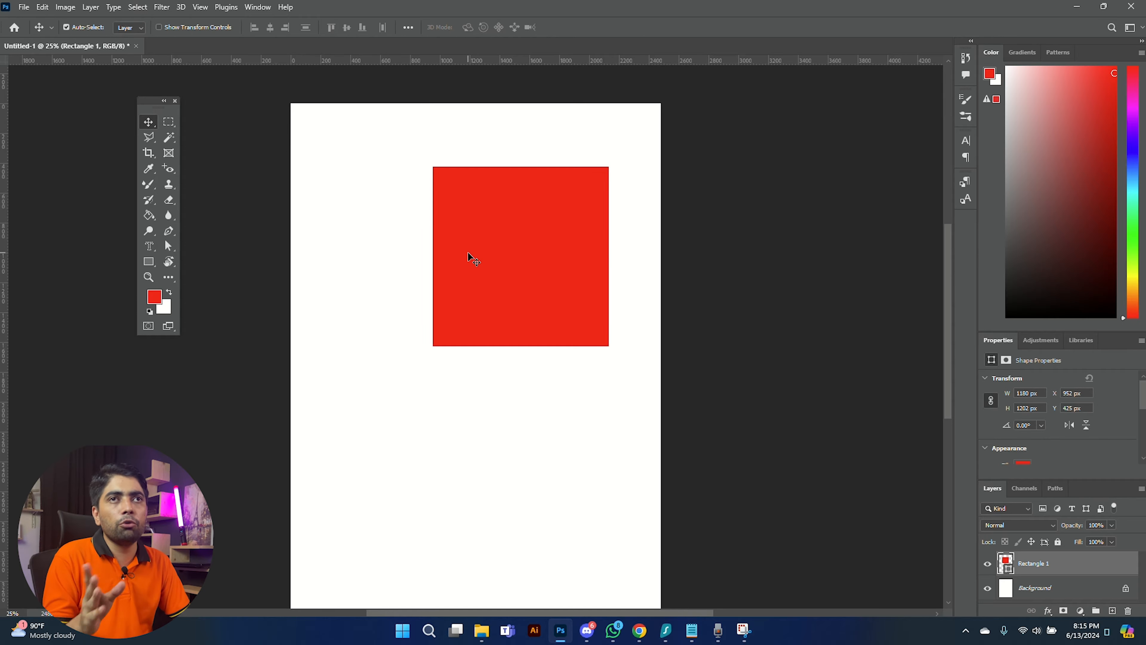
- Nudge the rectangle back leftward in large increments to about X 832 px
{"action": "key", "text": "shift+Left"}
{"action": "key", "text": "shift+Left"}
{"action": "key", "text": "shift+Left"}
{"action": "key", "text": "shift+Left"}
{"action": "key", "text": "shift+Left"}
{"action": "key", "text": "shift+Left"}
{"action": "key", "text": "shift+Left"}
{"action": "key", "text": "shift+Left"}
{"action": "key", "text": "shift+Left"}
{"action": "key", "text": "shift+Left"}
{"action": "key", "text": "shift+Left"}
{"action": "key", "text": "shift+Left"}
{"action": "key", "text": "shift+Left"}
{"action": "key", "text": "shift+Left"}
{"action": "key", "text": "shift+Left"}
{"action": "key", "text": "shift+Left"}
{"action": "key", "text": "shift+Left"}
{"action": "key", "text": "shift+Left"}
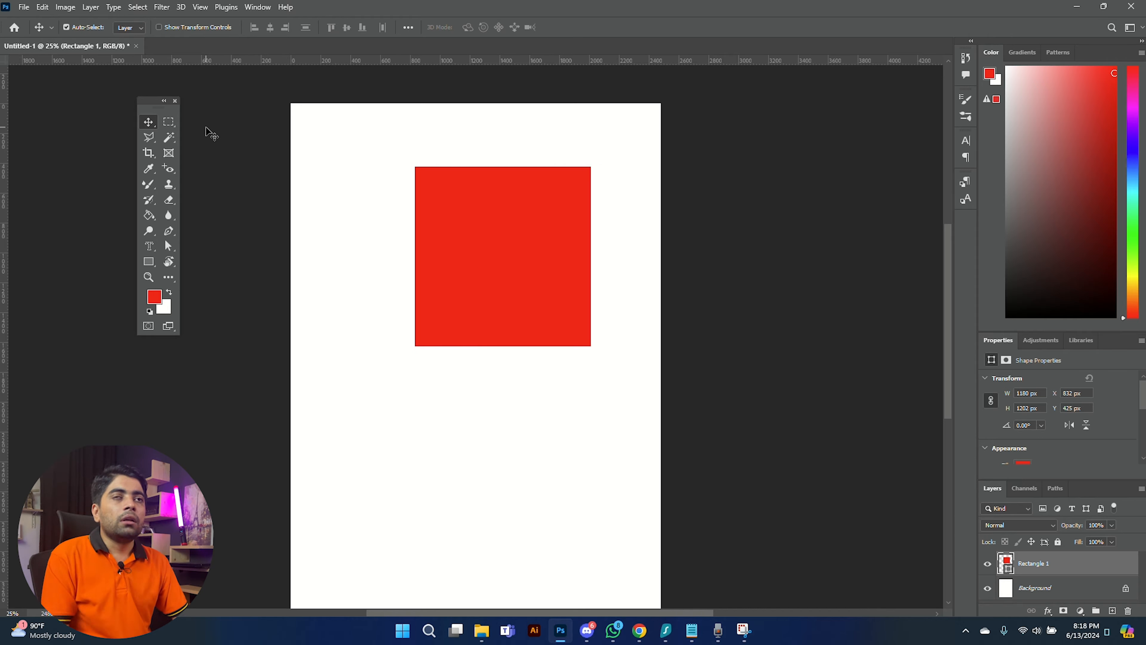
- Rasterize the Rectangle 1 layer and copy a rectangular marquee area of about 1072 × 1100 px inside the red rectangle to a new layer
{"action": "left_click", "coordinate": [168, 123]}
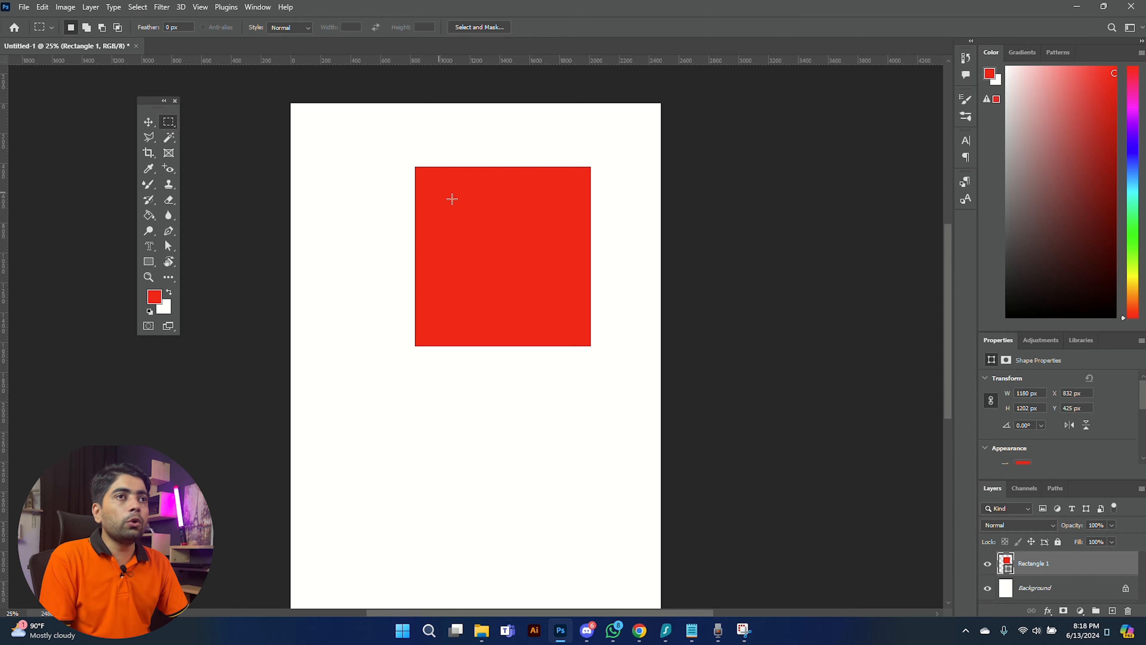
{"action": "left_click_drag", "start_coordinate": [423, 174], "coordinate": [583, 338]}
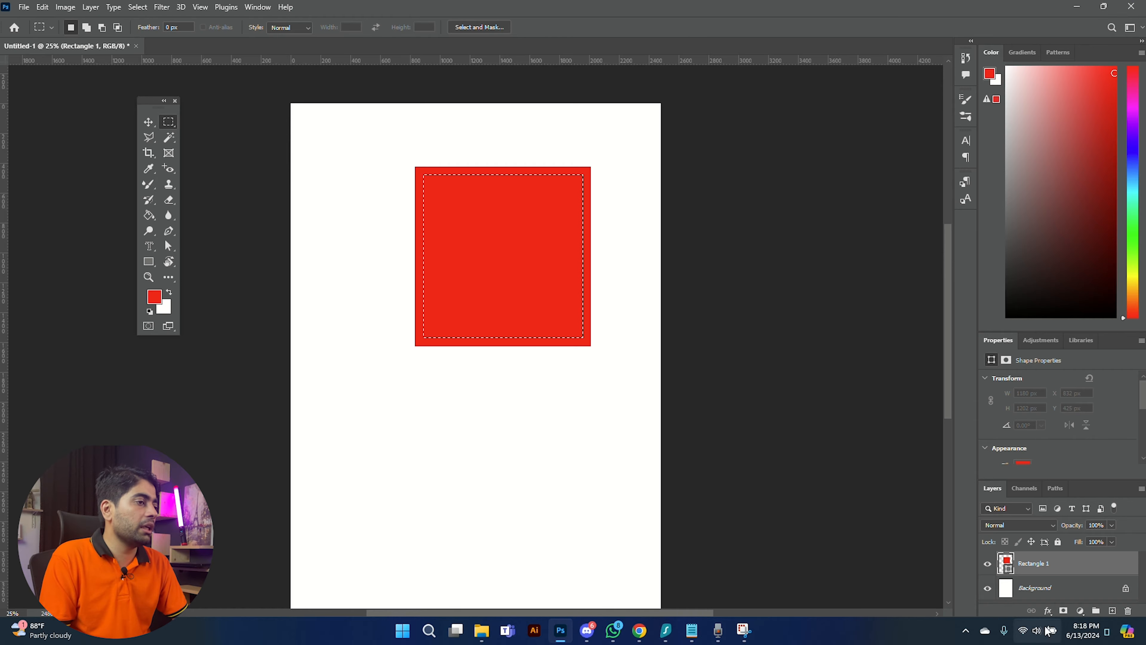
{"action": "right_click", "coordinate": [1040, 567]}
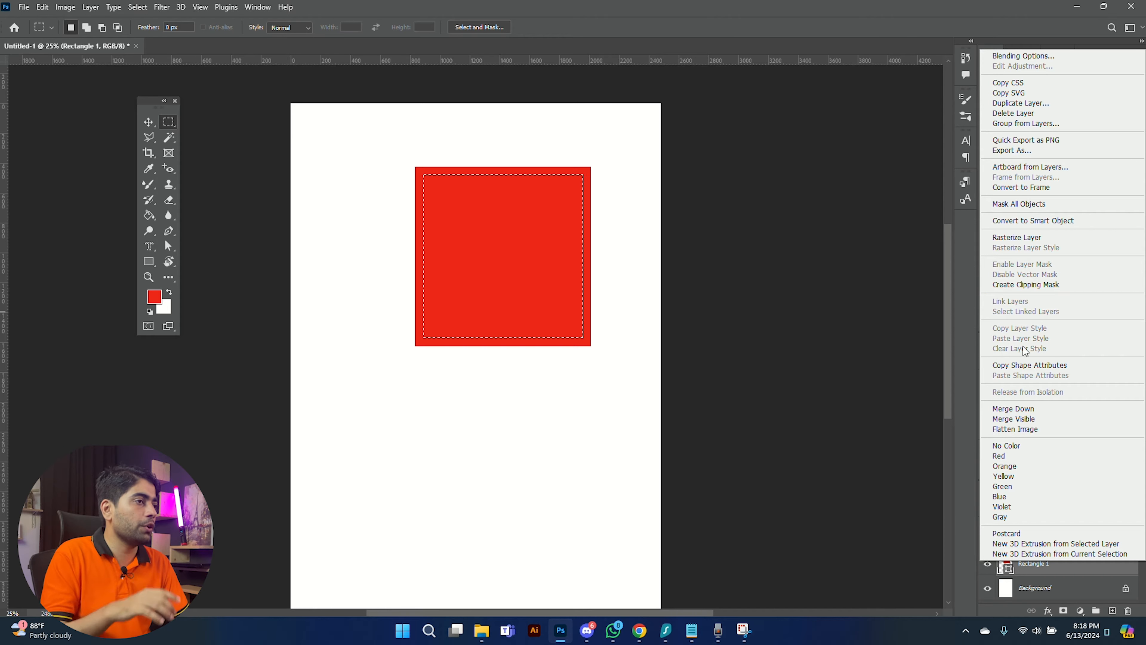
{"action": "left_click", "coordinate": [1021, 240]}
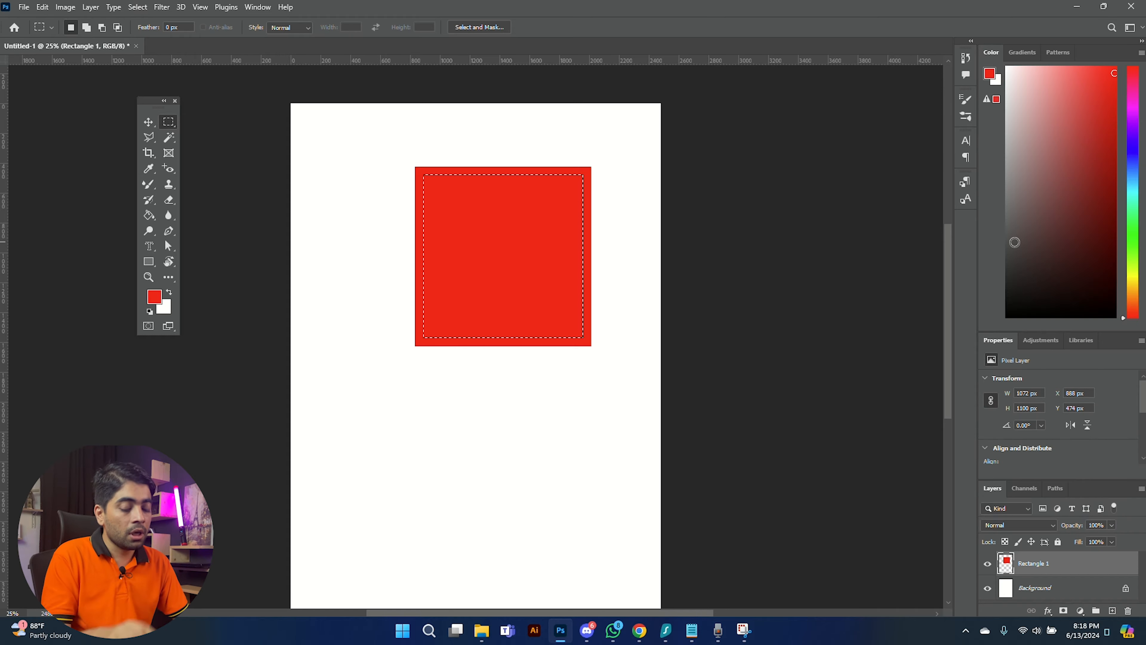
{"action": "key", "text": "ctrl+j"}
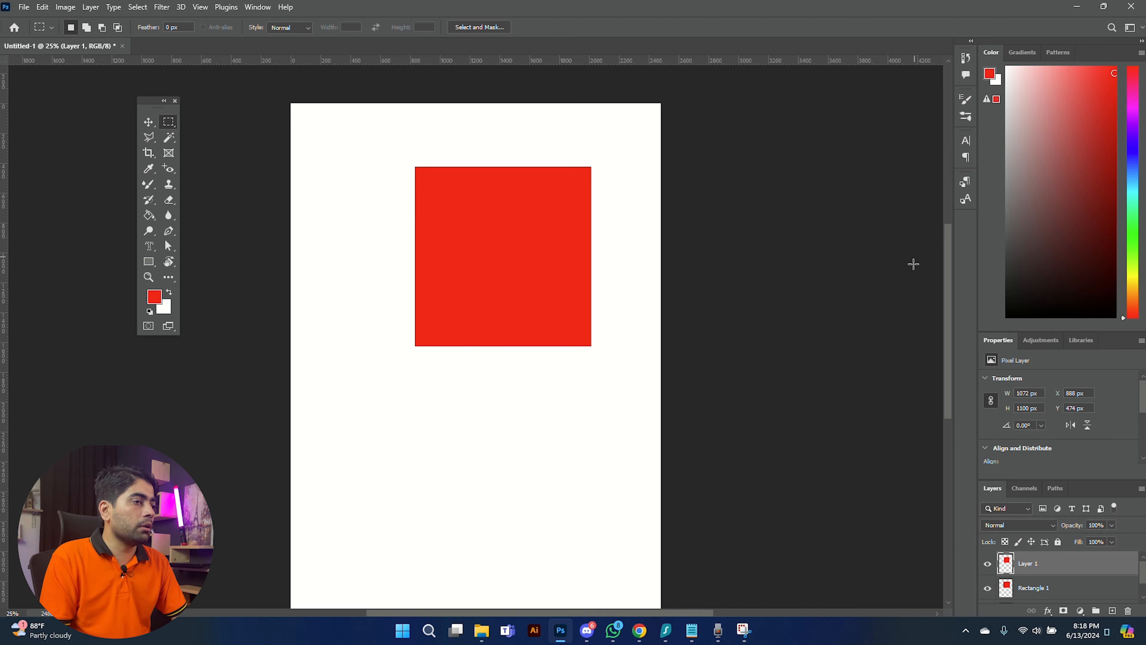
- Toggle the visibility of the Rectangle 1 layer to compare it with the copied area on the new layer
{"action": "left_click", "coordinate": [988, 590]}
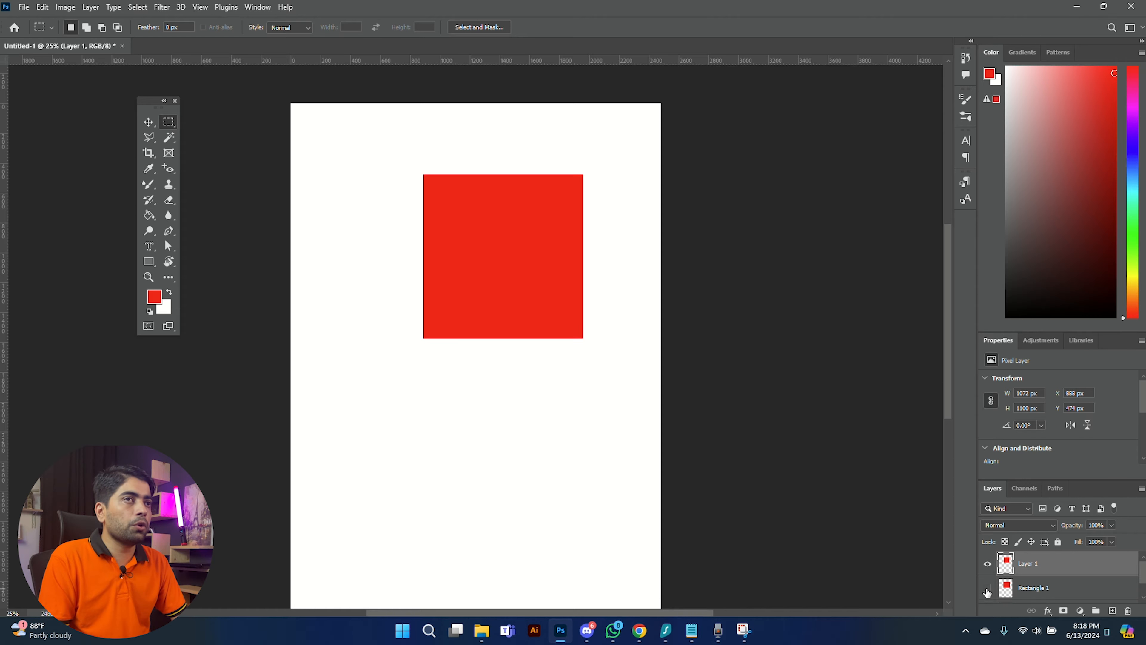
{"action": "left_click", "coordinate": [988, 589]}
{"action": "left_click", "coordinate": [987, 589]}
{"action": "left_click", "coordinate": [988, 590]}
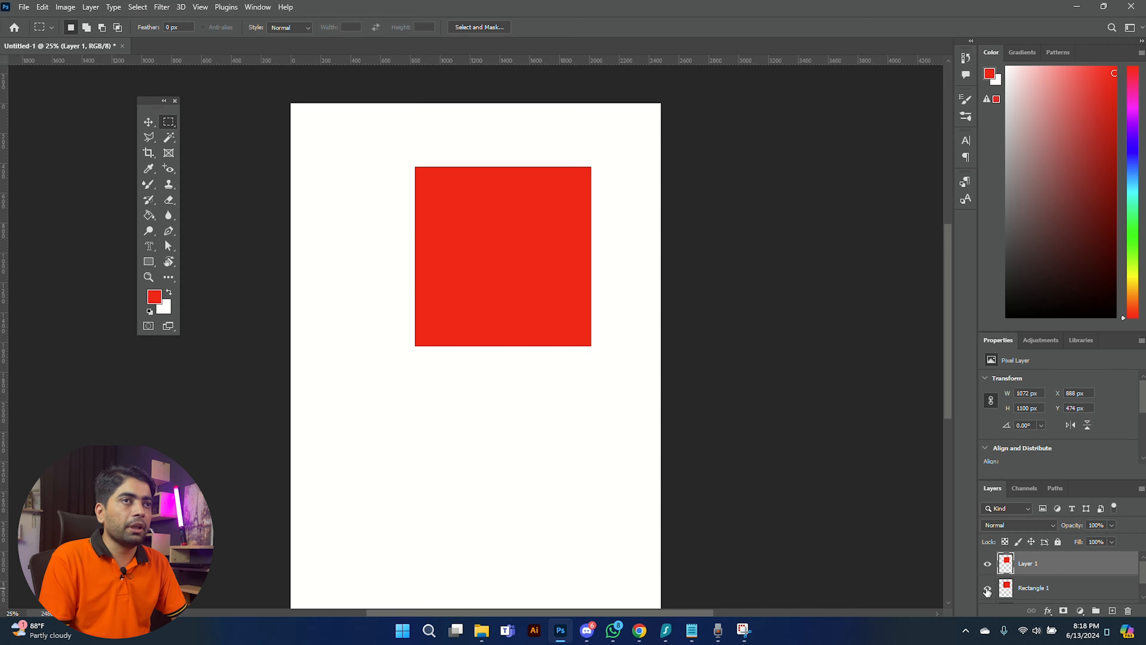
{"action": "left_click", "coordinate": [988, 590]}
{"action": "left_click", "coordinate": [988, 590]}
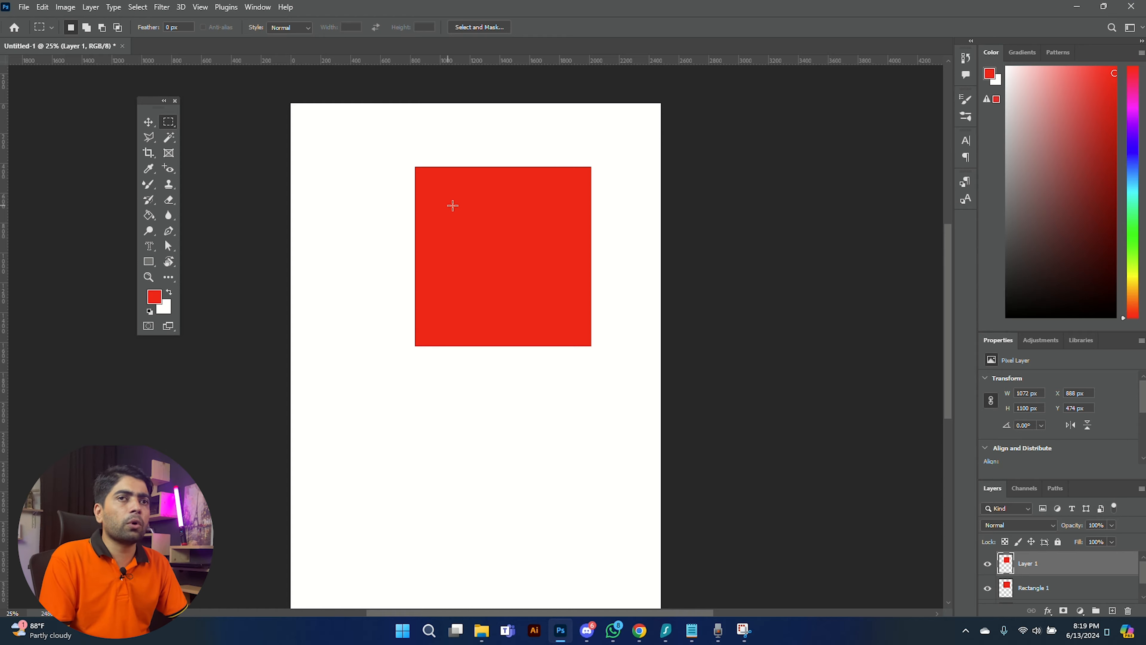
- Check the variants of the marquee and lasso tools and activate the Polygonal Lasso Tool
{"action": "right_click", "coordinate": [174, 124]}
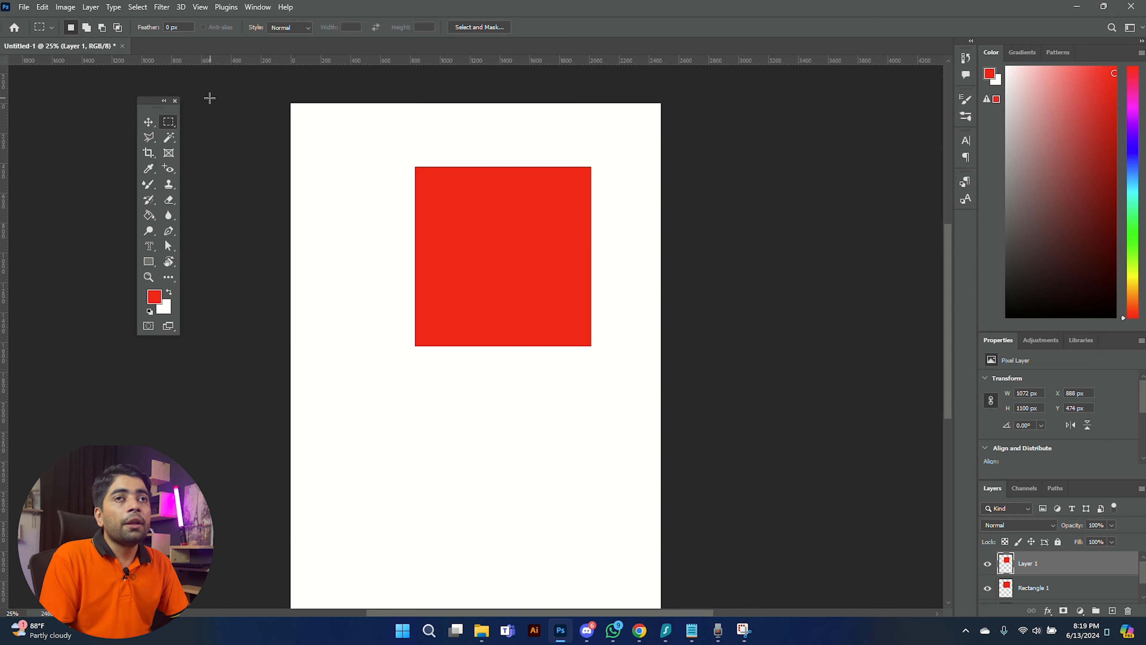
{"action": "left_click", "coordinate": [149, 138]}
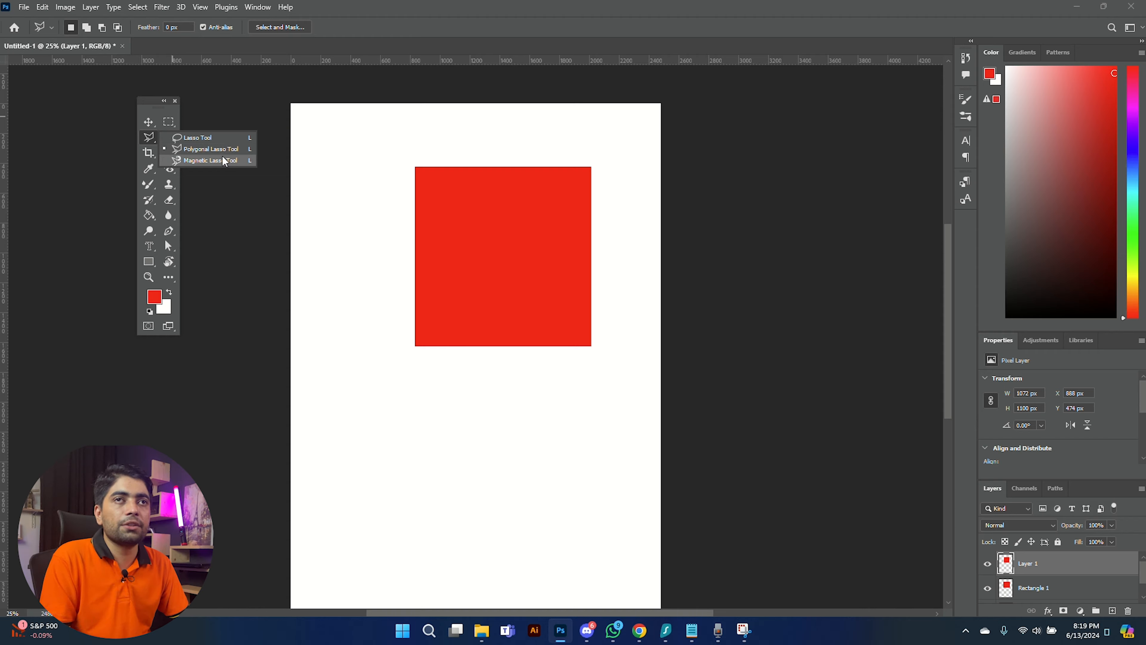
{"action": "left_click", "coordinate": [150, 137]}
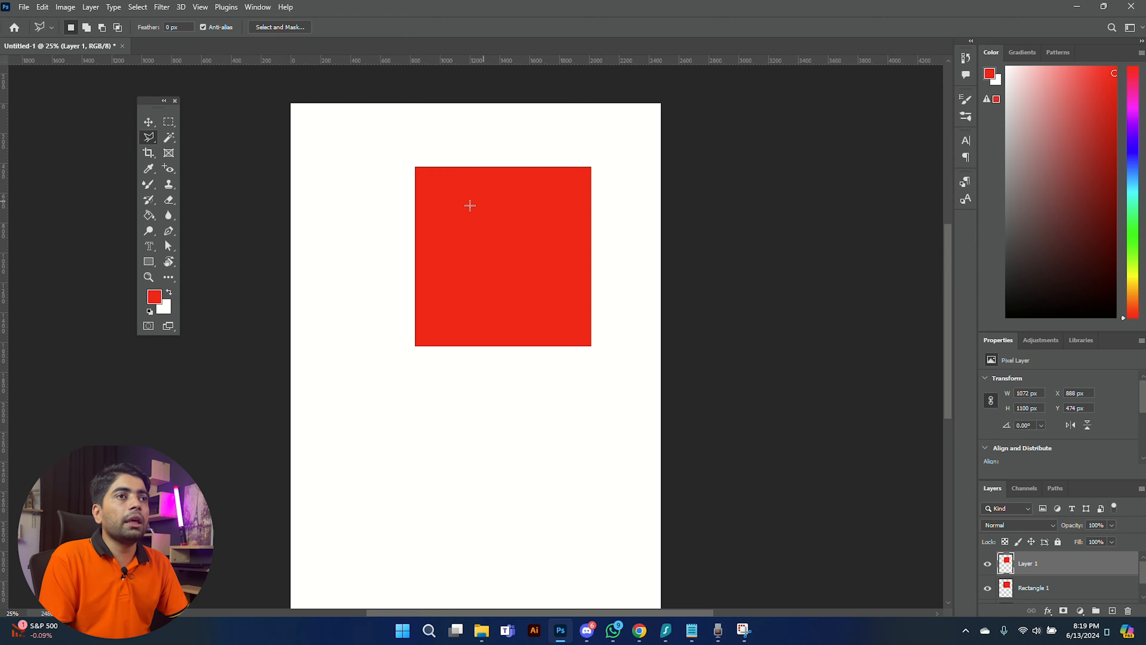
- Draw a small closed triangular selection of about 352 × 204 px inside the red rectangle with the Polygonal Lasso Tool
{"action": "left_click", "coordinate": [435, 247]}
{"action": "left_click", "coordinate": [455, 203]}
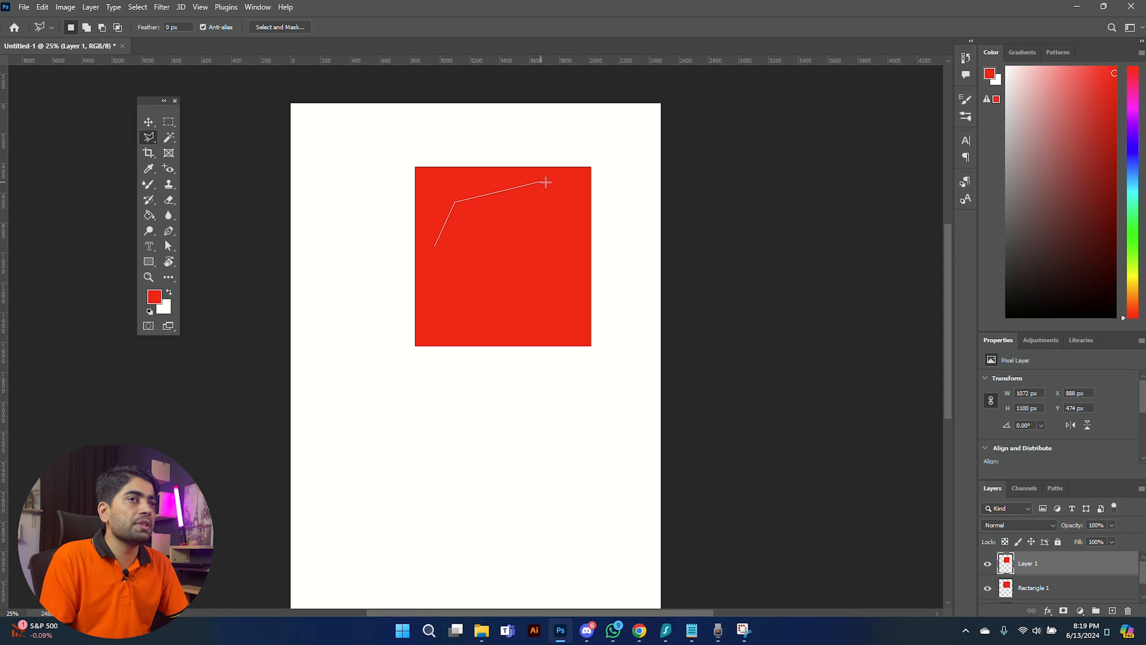
{"action": "left_click", "coordinate": [568, 192]}
{"action": "double_click", "coordinate": [566, 226]}
{"action": "left_click", "coordinate": [565, 246]}
{"action": "left_click", "coordinate": [523, 252]}
{"action": "double_click", "coordinate": [514, 276]}
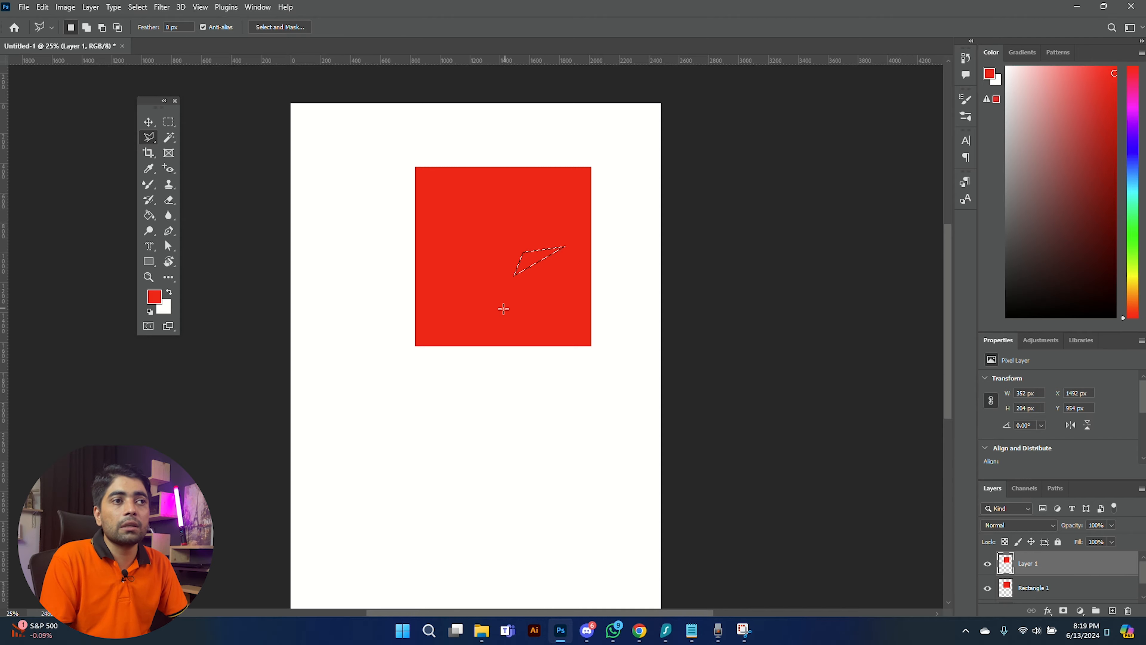
- Trace a practice outline with many crossing straight segments across the middle of the red rectangle with the Polygonal Lasso
{"action": "left_click", "coordinate": [504, 309]}
{"action": "left_click", "coordinate": [464, 235]}
{"action": "left_click", "coordinate": [506, 209]}
{"action": "left_click", "coordinate": [533, 210]}
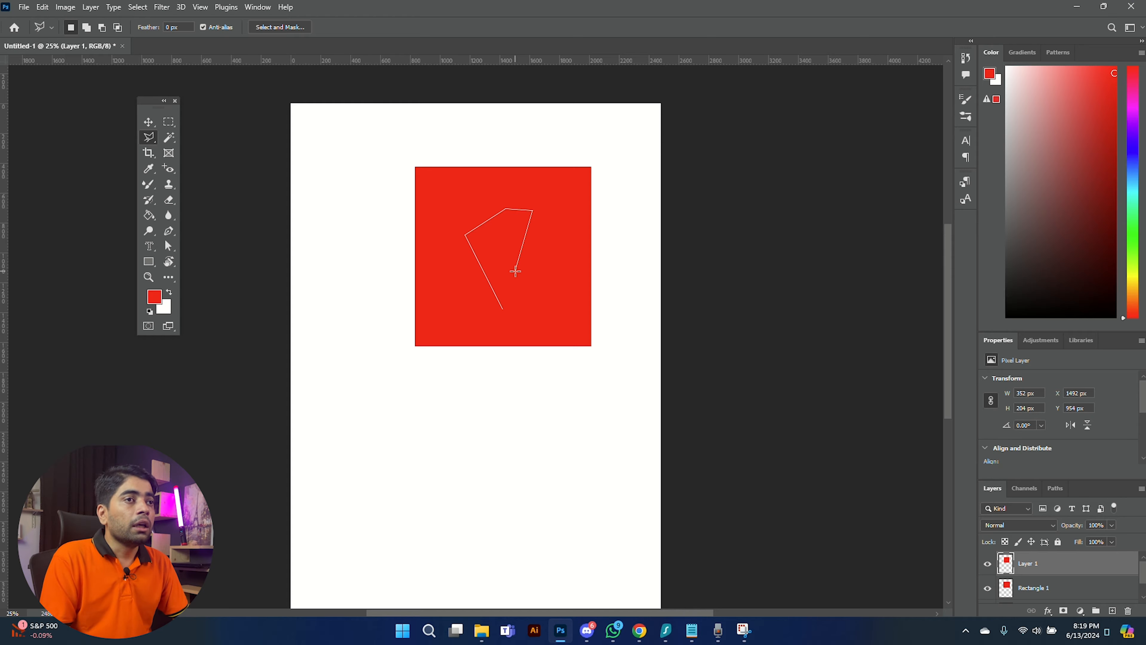
{"action": "left_click", "coordinate": [515, 271]}
{"action": "left_click", "coordinate": [473, 290]}
{"action": "left_click", "coordinate": [500, 321]}
{"action": "left_click", "coordinate": [544, 309]}
{"action": "left_click", "coordinate": [529, 267]}
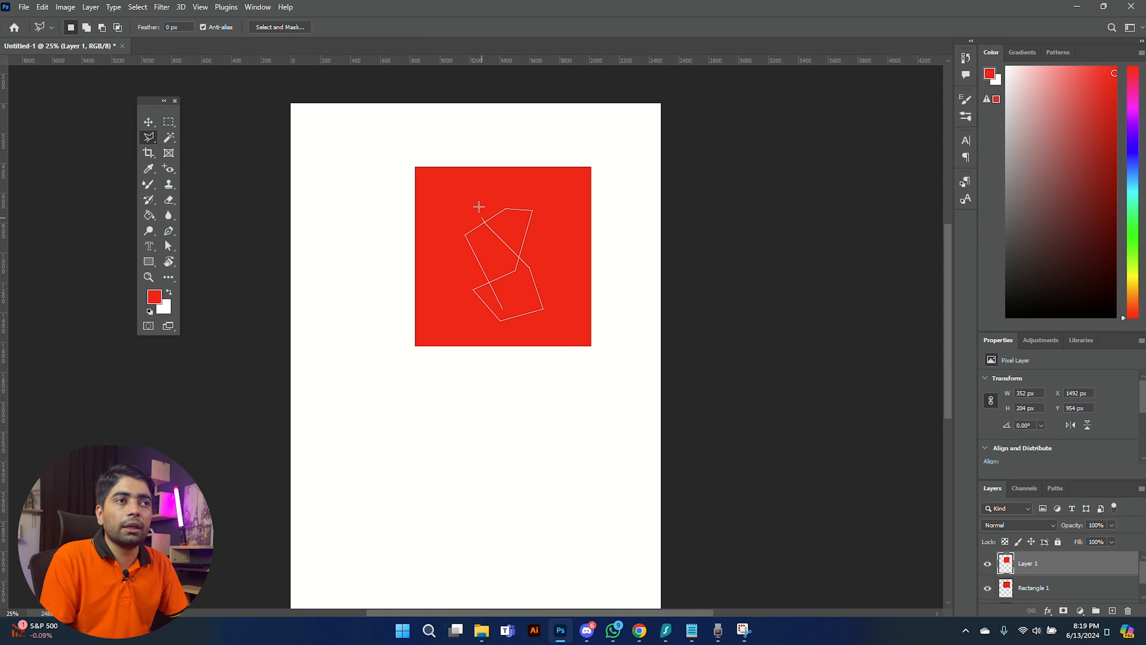
{"action": "left_click", "coordinate": [486, 221]}
{"action": "left_click", "coordinate": [508, 195]}
{"action": "left_click", "coordinate": [508, 243]}
{"action": "left_click", "coordinate": [474, 292]}
{"action": "left_click", "coordinate": [504, 322]}
{"action": "left_click", "coordinate": [526, 286]}
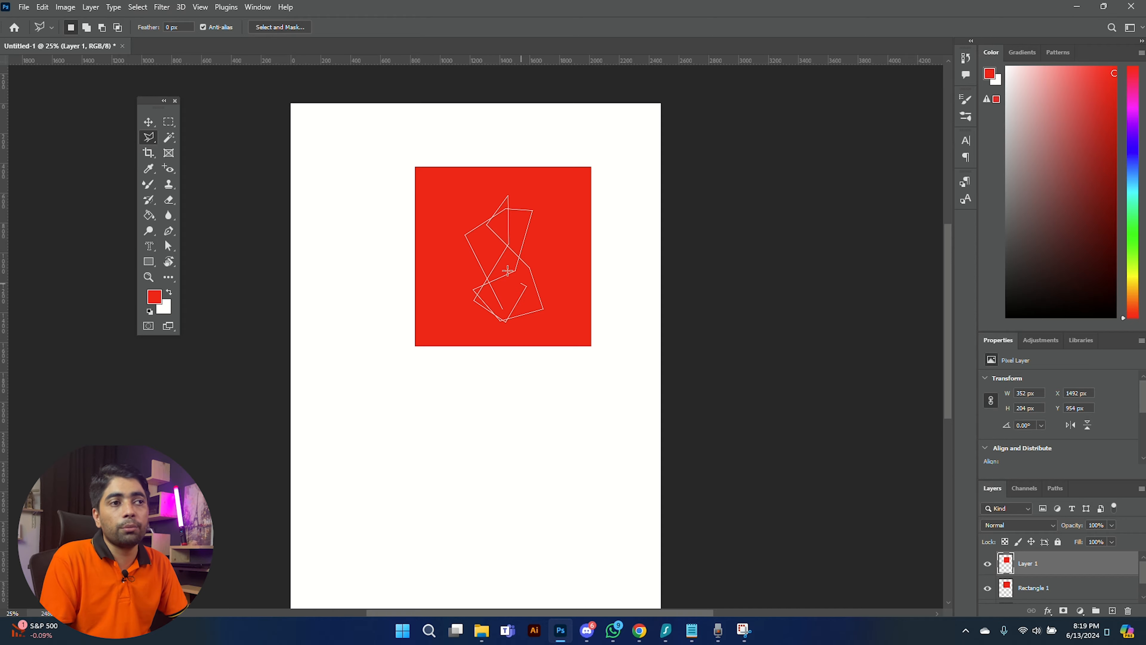
{"action": "left_click", "coordinate": [492, 259]}
{"action": "left_click", "coordinate": [495, 192]}
{"action": "left_click", "coordinate": [541, 205]}
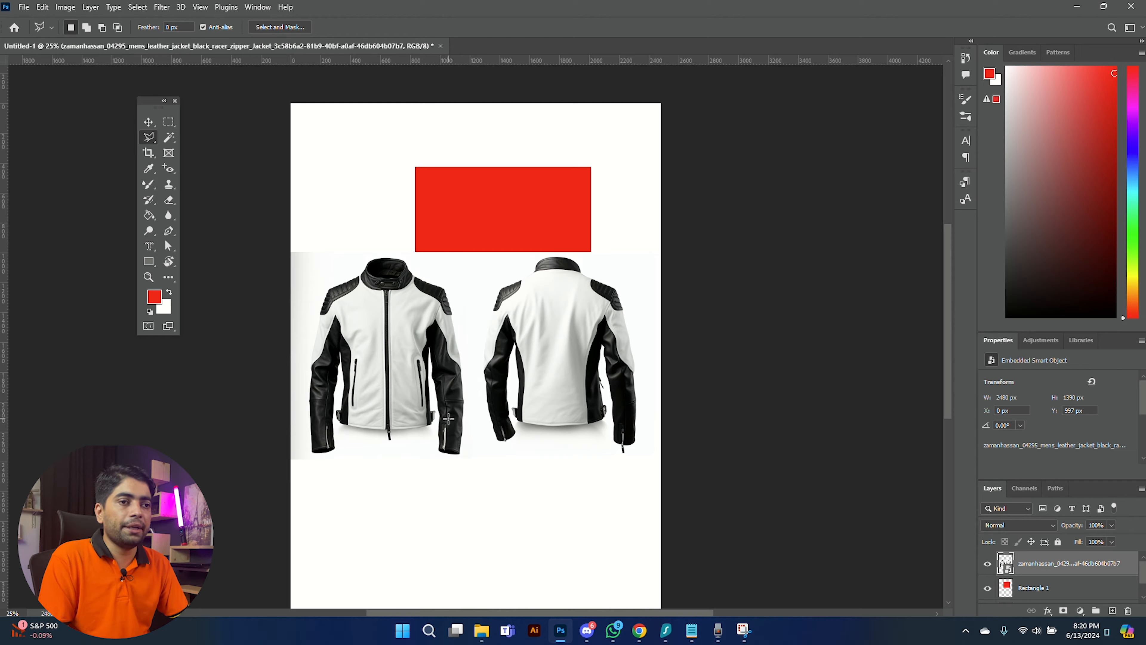
{"action": "scroll", "coordinate": [448, 419], "scroll_direction": "up", "scroll_amount": 4}
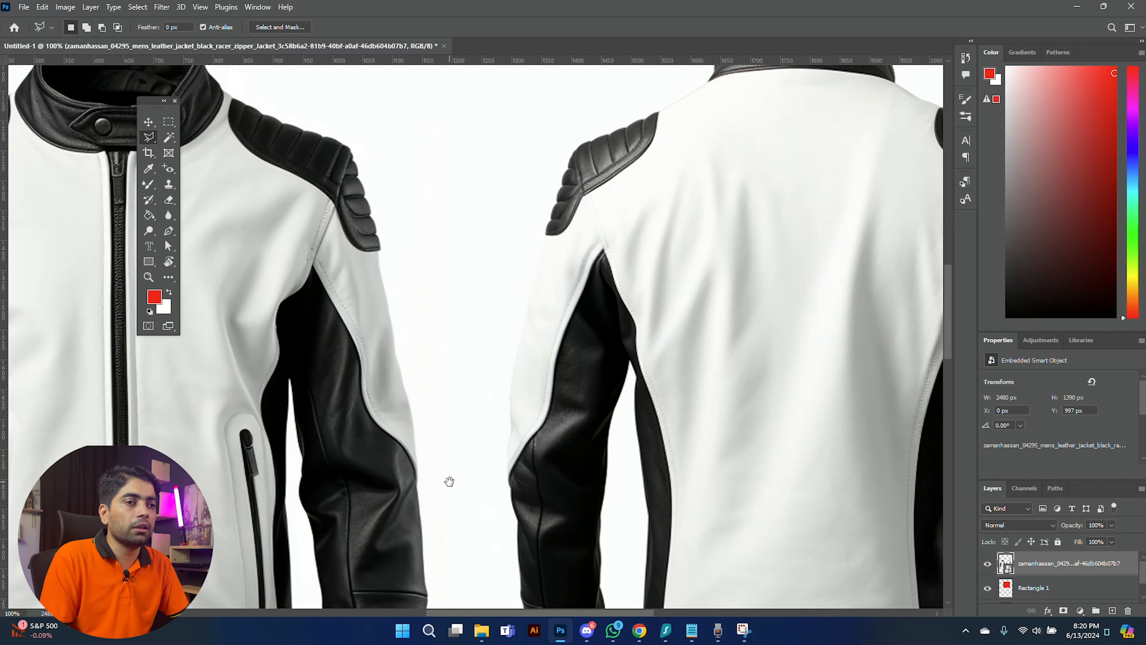
{"action": "left_click_drag", "start_coordinate": [448, 478], "coordinate": [494, 179]}
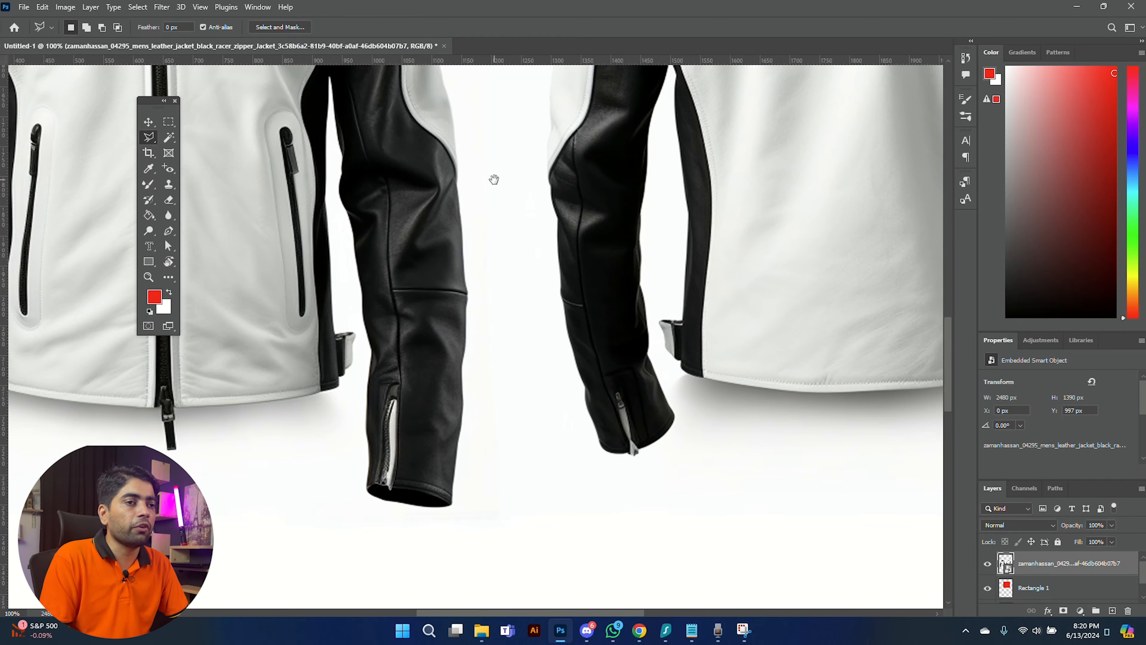
{"action": "key", "text": "ctrl+plus"}
{"action": "left_click_drag", "start_coordinate": [495, 337], "coordinate": [494, 160]}
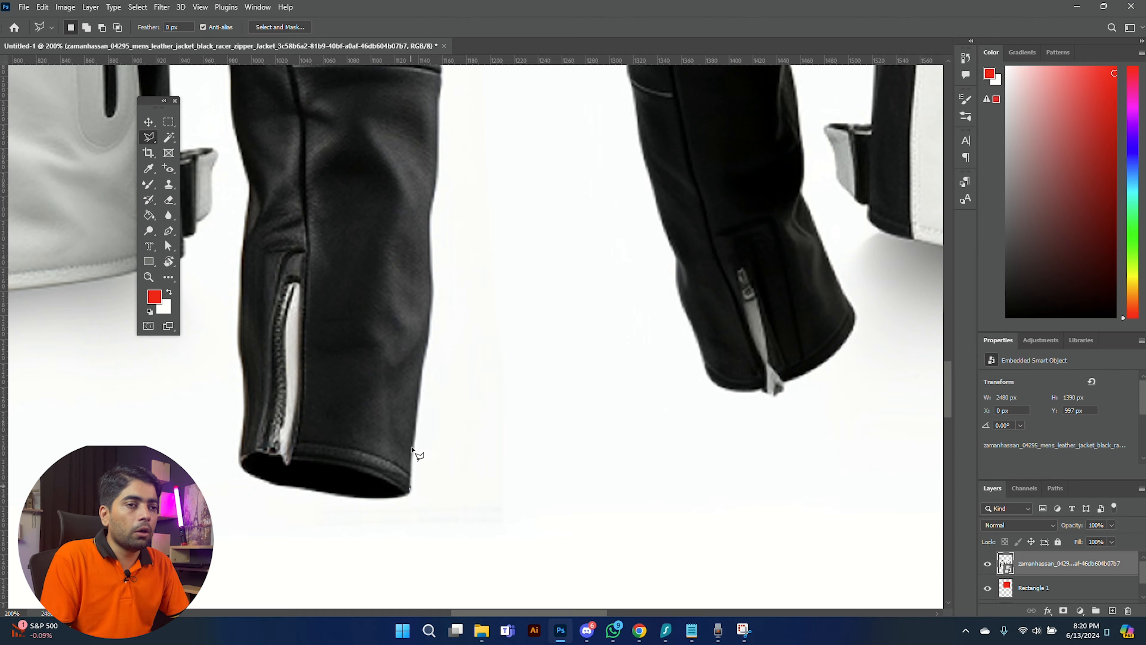
{"action": "left_click", "coordinate": [411, 486]}
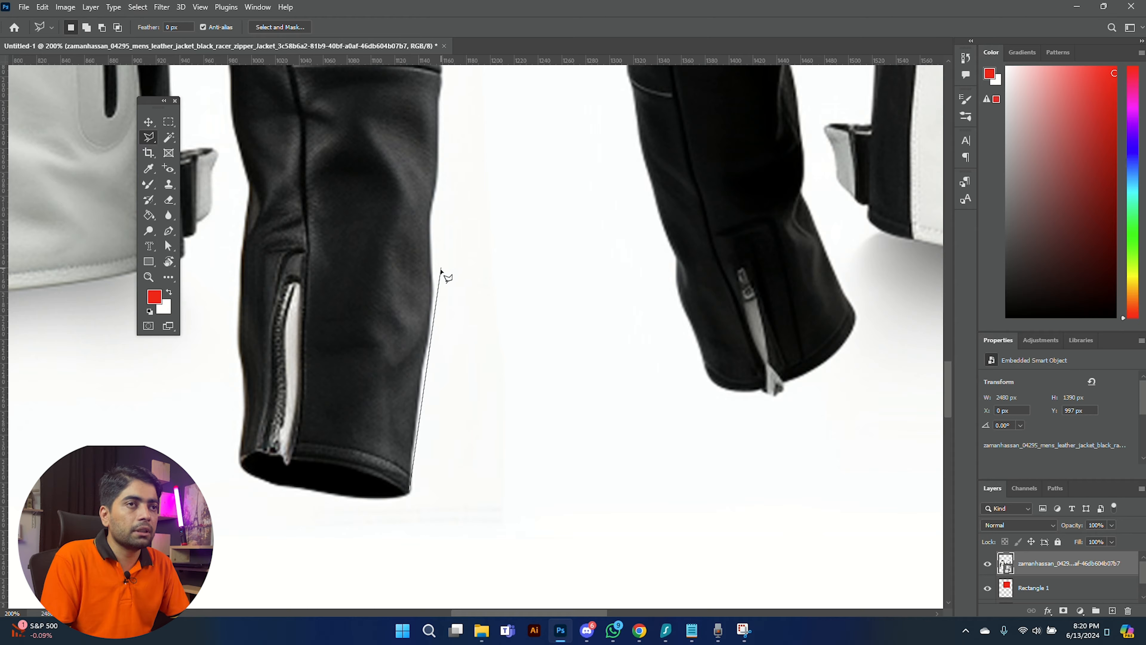
{"action": "left_click", "coordinate": [433, 289]}
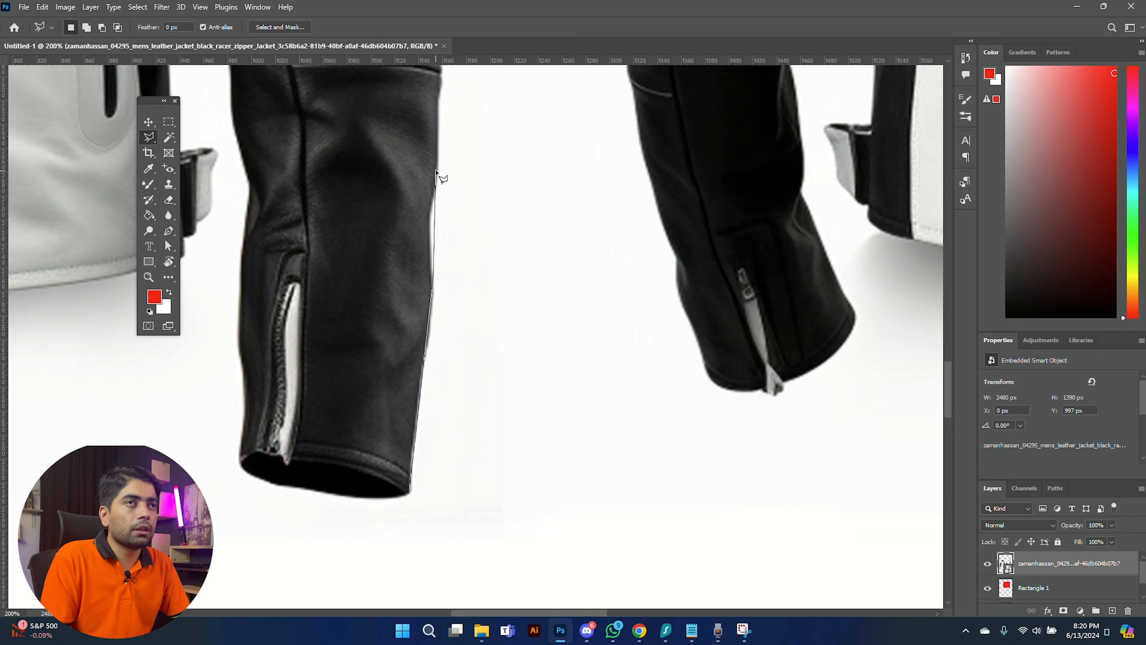
{"action": "scroll", "coordinate": [436, 171], "scroll_direction": "up", "scroll_amount": 5}
{"action": "left_click", "coordinate": [403, 248]}
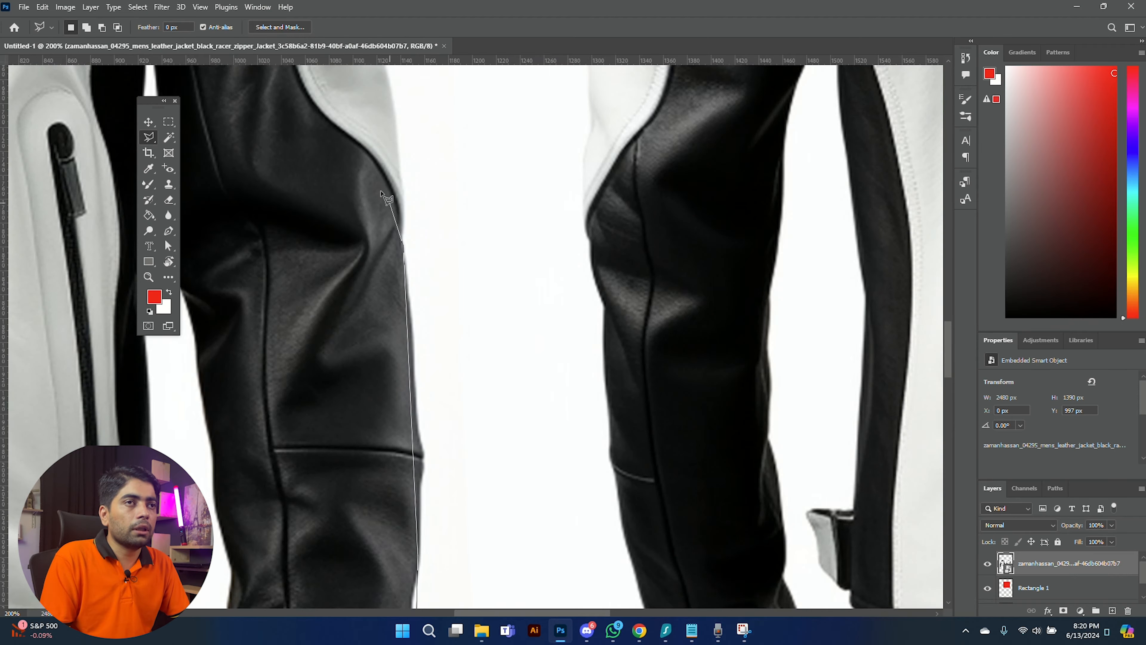
{"action": "left_click_drag", "start_coordinate": [381, 144], "coordinate": [474, 404]}
{"action": "left_click", "coordinate": [479, 325]}
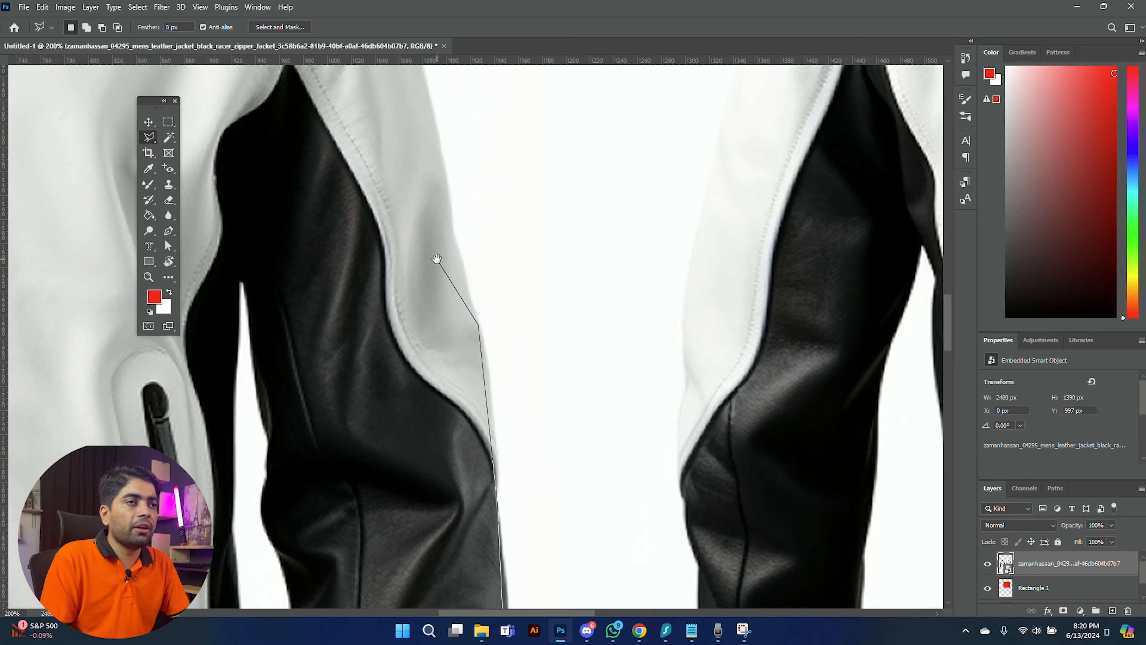
{"action": "left_click_drag", "start_coordinate": [436, 258], "coordinate": [497, 408]}
{"action": "left_click", "coordinate": [505, 326]}
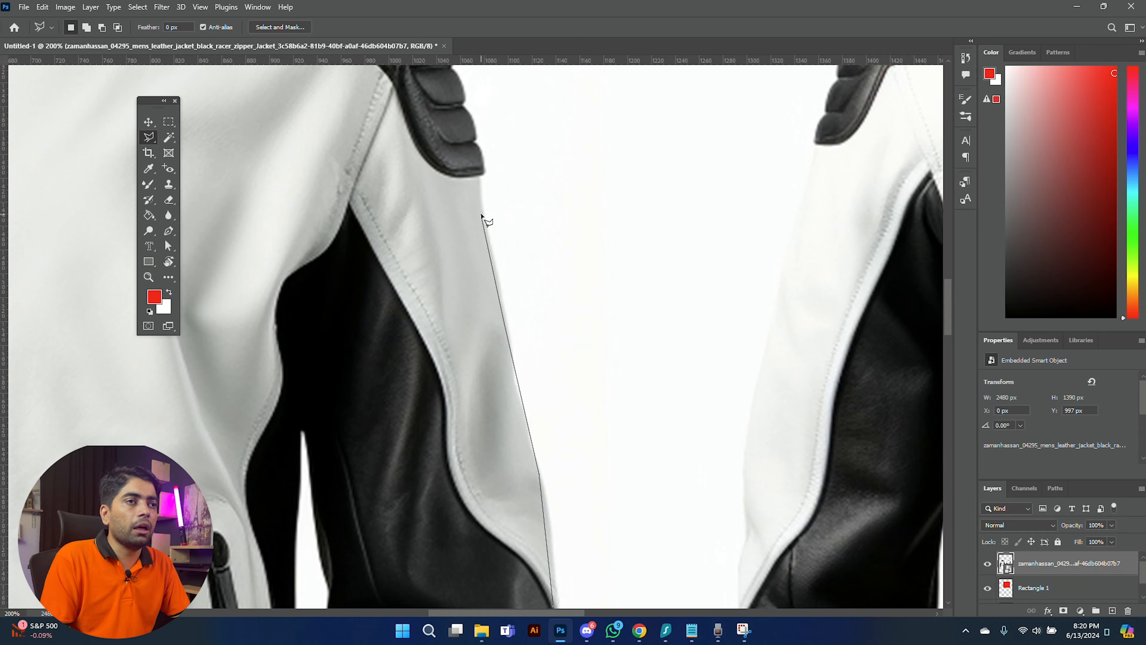
{"action": "left_click", "coordinate": [339, 310]}
{"action": "left_click", "coordinate": [276, 462]}
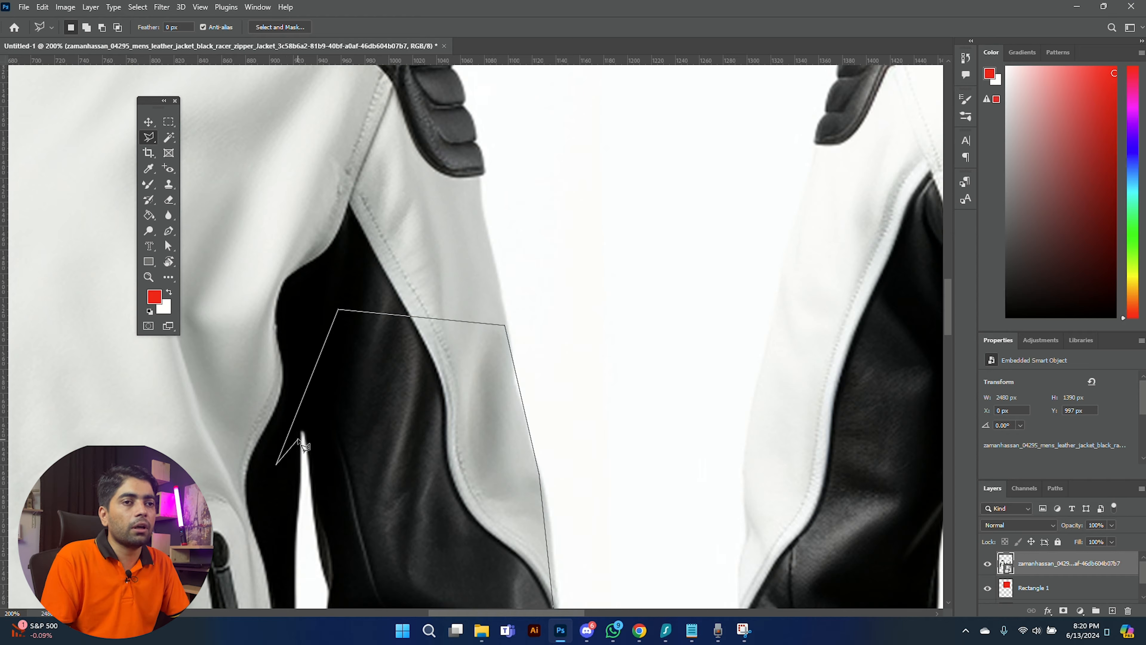
{"action": "key", "text": "Escape"}
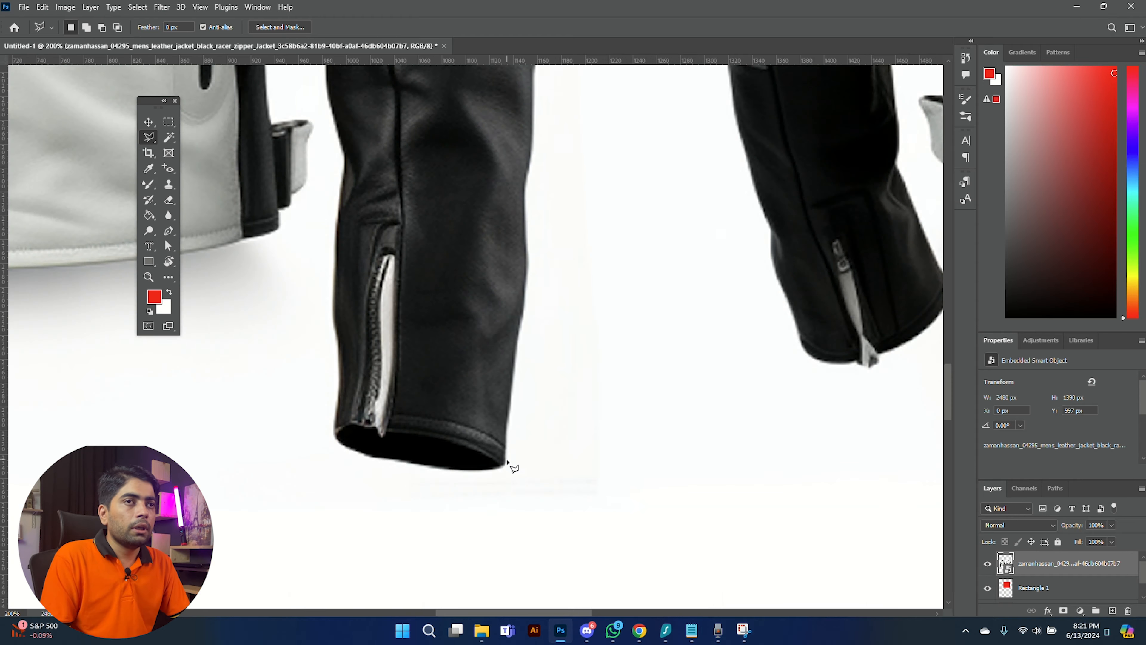
- Trace the outer edge of the front-view jacket's sleeve beside the back view with the Polygonal Lasso, from the cuff up and across to the underarm
{"action": "left_click", "coordinate": [507, 467]}
{"action": "left_click_drag", "start_coordinate": [529, 136], "coordinate": [527, 535]}
{"action": "left_click", "coordinate": [535, 425]}
{"action": "left_click", "coordinate": [522, 281]}
{"action": "left_click_drag", "start_coordinate": [510, 105], "coordinate": [579, 406]}
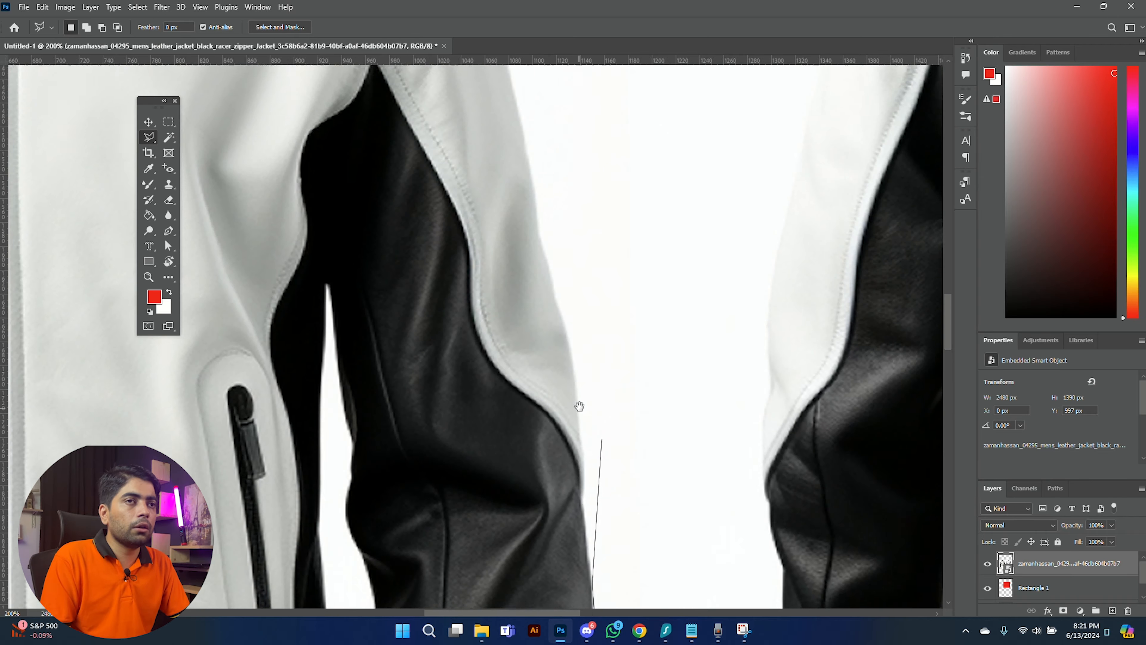
{"action": "left_click", "coordinate": [555, 287]}
{"action": "left_click", "coordinate": [505, 134]}
{"action": "left_click", "coordinate": [338, 288]}
- Continue the lasso outline down the sleeve's inner edge and along the cuff, closing the selection at its starting point
{"action": "left_click_drag", "start_coordinate": [379, 542], "coordinate": [369, 387]}
{"action": "left_click", "coordinate": [334, 247]}
{"action": "left_click", "coordinate": [341, 314]}
{"action": "left_click", "coordinate": [336, 353]}
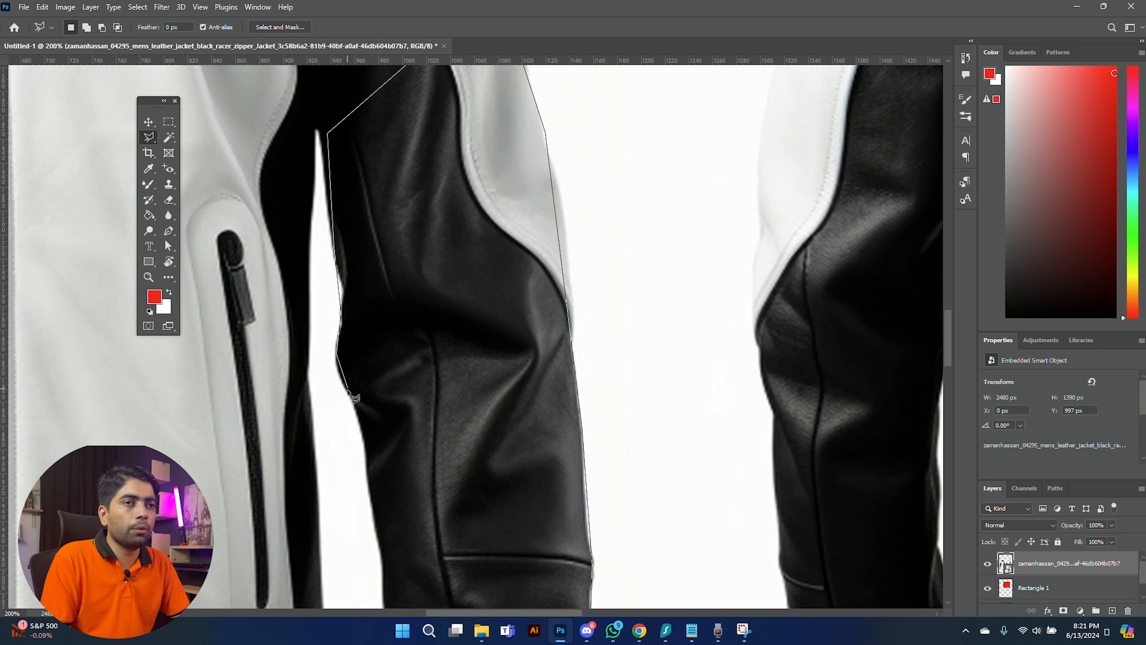
{"action": "left_click", "coordinate": [352, 401]}
{"action": "left_click_drag", "start_coordinate": [381, 546], "coordinate": [375, 435]}
{"action": "left_click_drag", "start_coordinate": [391, 484], "coordinate": [420, 295]}
{"action": "left_click", "coordinate": [417, 382]}
{"action": "left_click_drag", "start_coordinate": [414, 540], "coordinate": [456, 324]}
{"action": "left_click", "coordinate": [457, 438]}
{"action": "left_click", "coordinate": [524, 461]}
{"action": "left_click", "coordinate": [622, 461]}
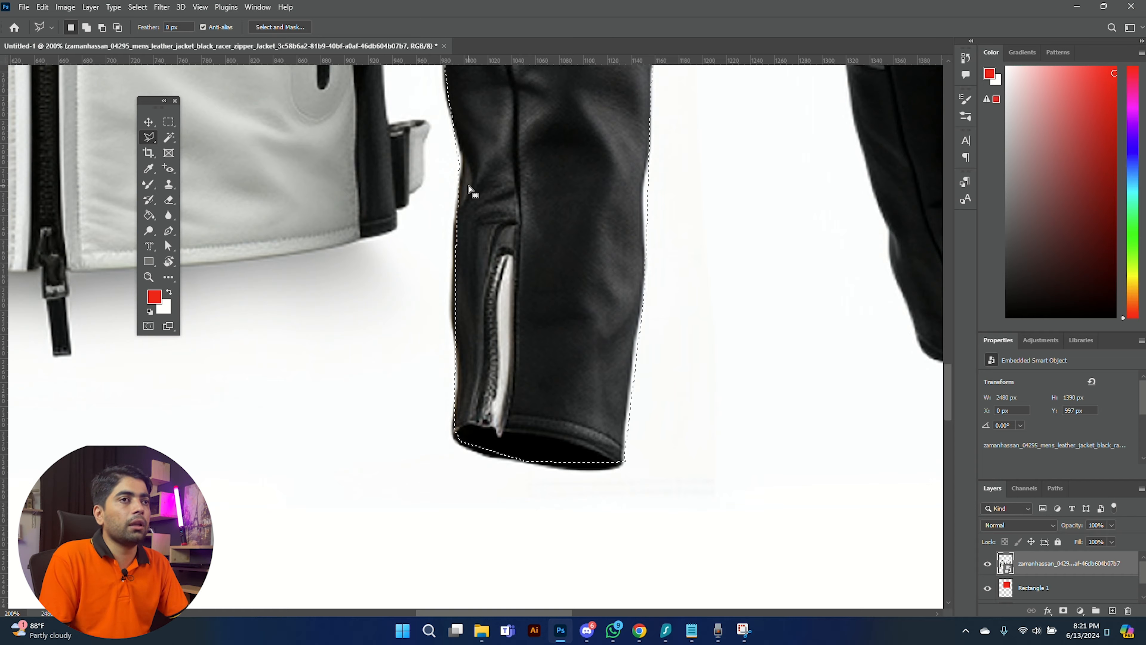
- Copy the selected sleeve to a new layer and check the cutout by toggling the jacket photo layer's visibility
{"action": "key", "text": "ctrl+j"}
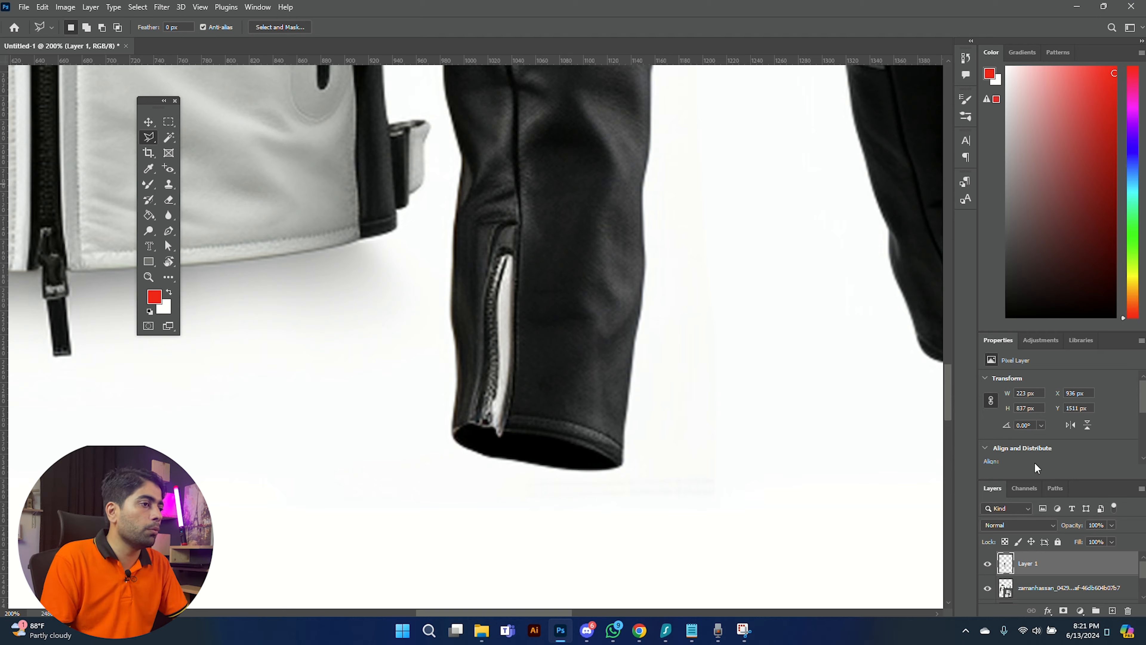
{"action": "left_click", "coordinate": [986, 588]}
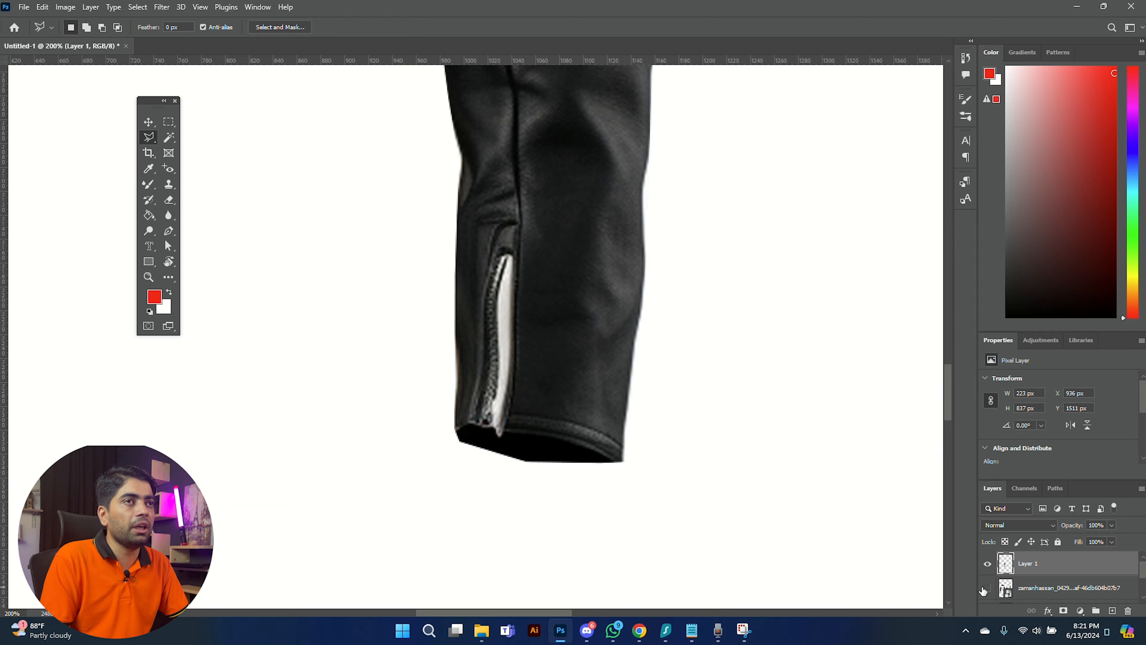
{"action": "left_click", "coordinate": [985, 588]}
{"action": "left_click", "coordinate": [985, 588]}
{"action": "left_click", "coordinate": [985, 588]}
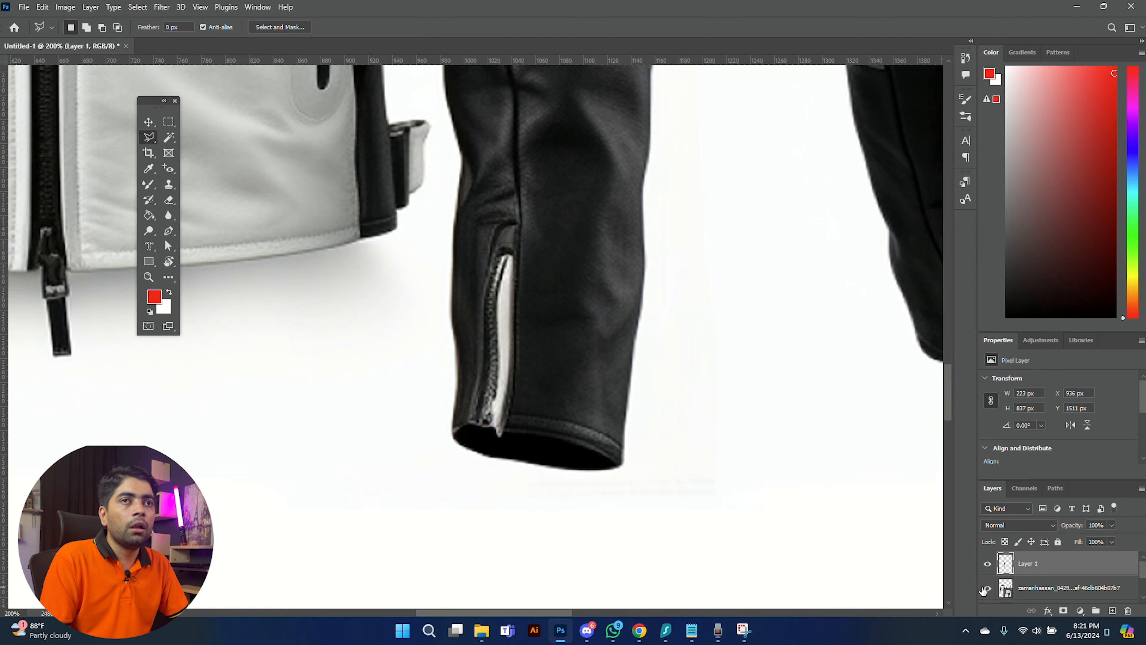
- Check the sleeve cutout by hiding and showing the jacket photo layer, and hide Layer 1
{"action": "left_click", "coordinate": [985, 588]}
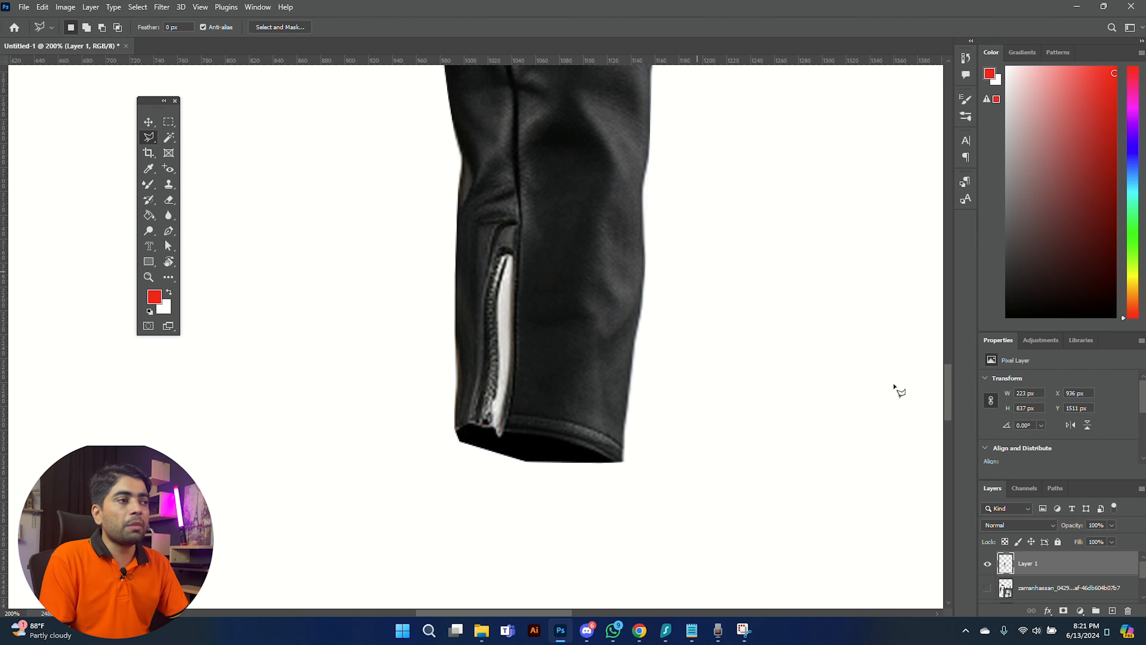
{"action": "left_click", "coordinate": [987, 588]}
{"action": "left_click", "coordinate": [987, 563]}
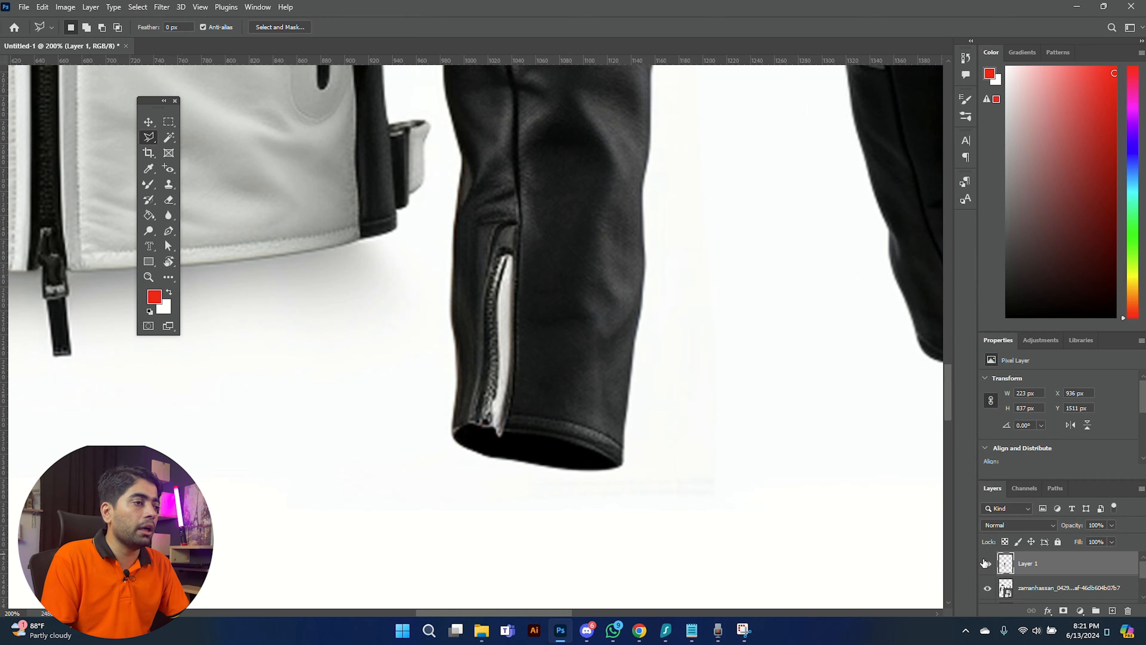
- Draw a loose freehand selection around the sleeve's cuff with the Lasso tool and deselect it
{"action": "right_click", "coordinate": [149, 137]}
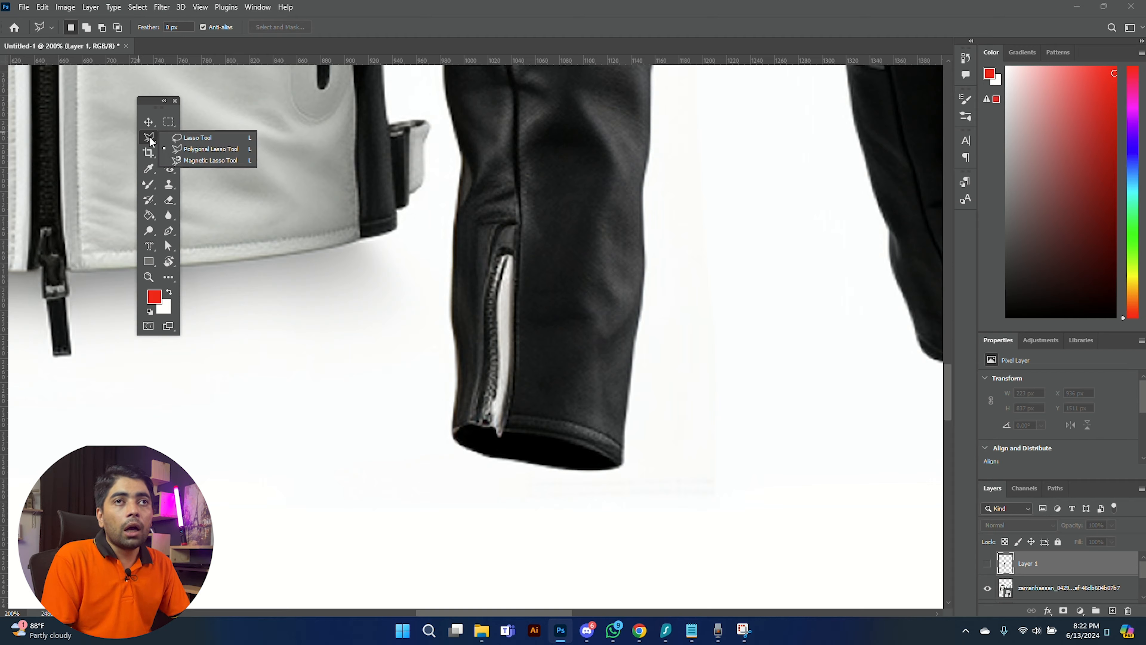
{"action": "left_click", "coordinate": [197, 138]}
{"action": "mouse_move", "coordinate": [654, 417]}
{"action": "left_mouse_down"}
{"action": "mouse_move", "coordinate": [675, 225]}
{"action": "mouse_move", "coordinate": [479, 352]}
{"action": "mouse_move", "coordinate": [632, 592]}
{"action": "mouse_move", "coordinate": [525, 432]}
{"action": "left_mouse_up"}
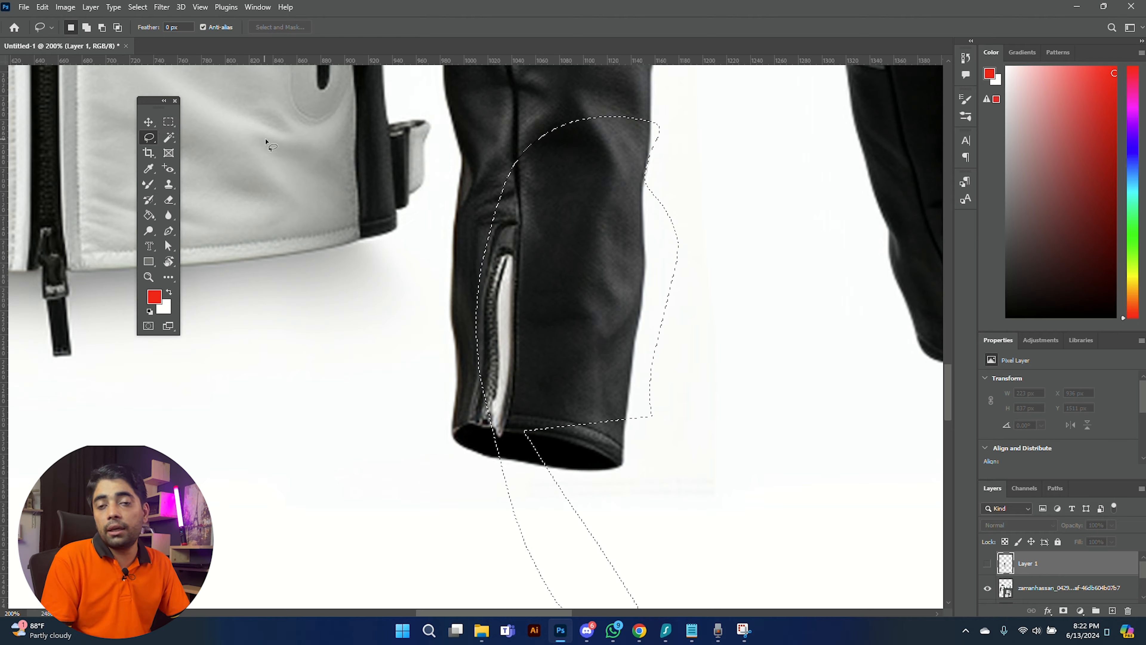
{"action": "left_click", "coordinate": [522, 176]}
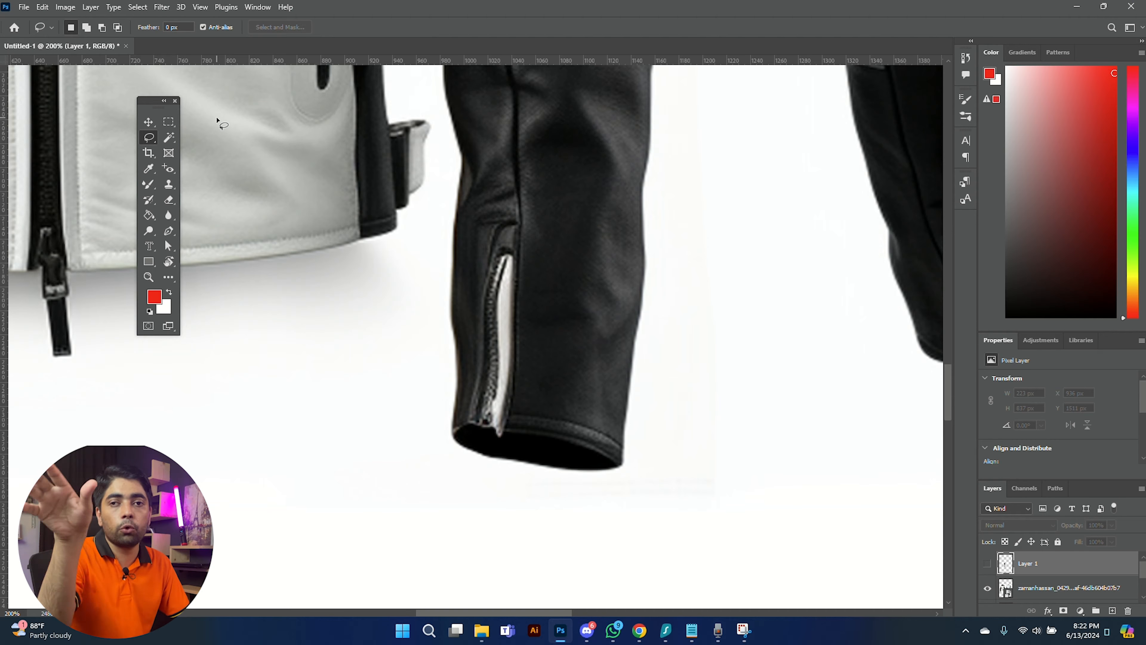
- Brush a Quick Selection over the front-view jacket's sleeve beside the back view, from the cuff upward, and undo the spill around the shoulder
{"action": "left_click", "coordinate": [168, 139]}
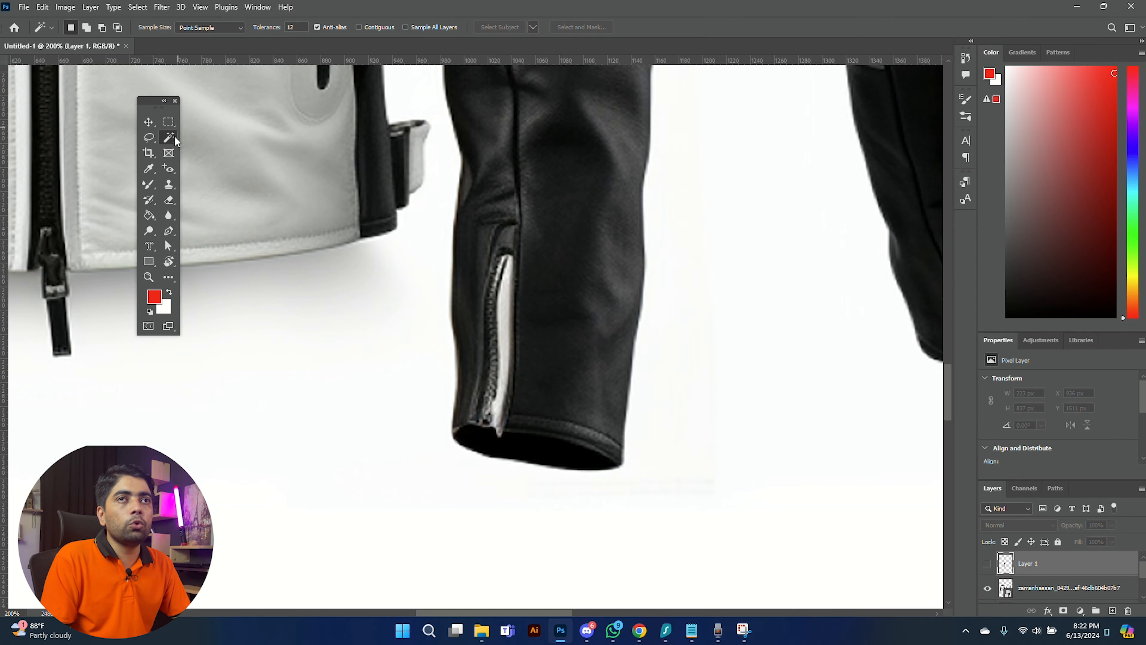
{"action": "right_click", "coordinate": [174, 136]}
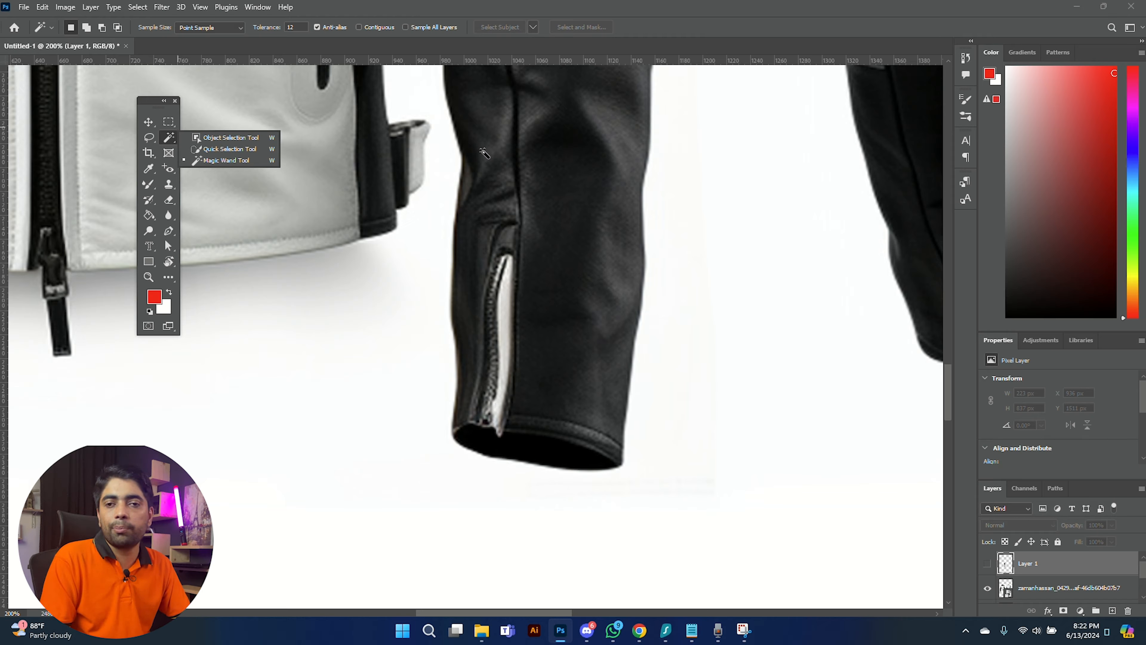
{"action": "left_click", "coordinate": [221, 149]}
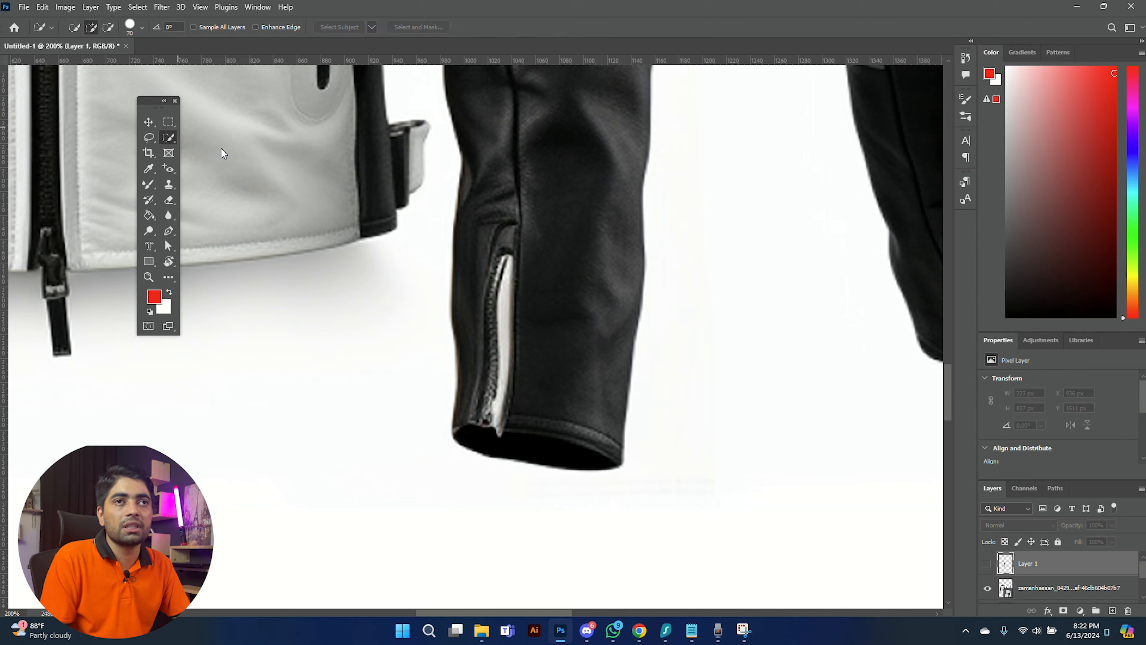
{"action": "key", "text": "ctrl+0"}
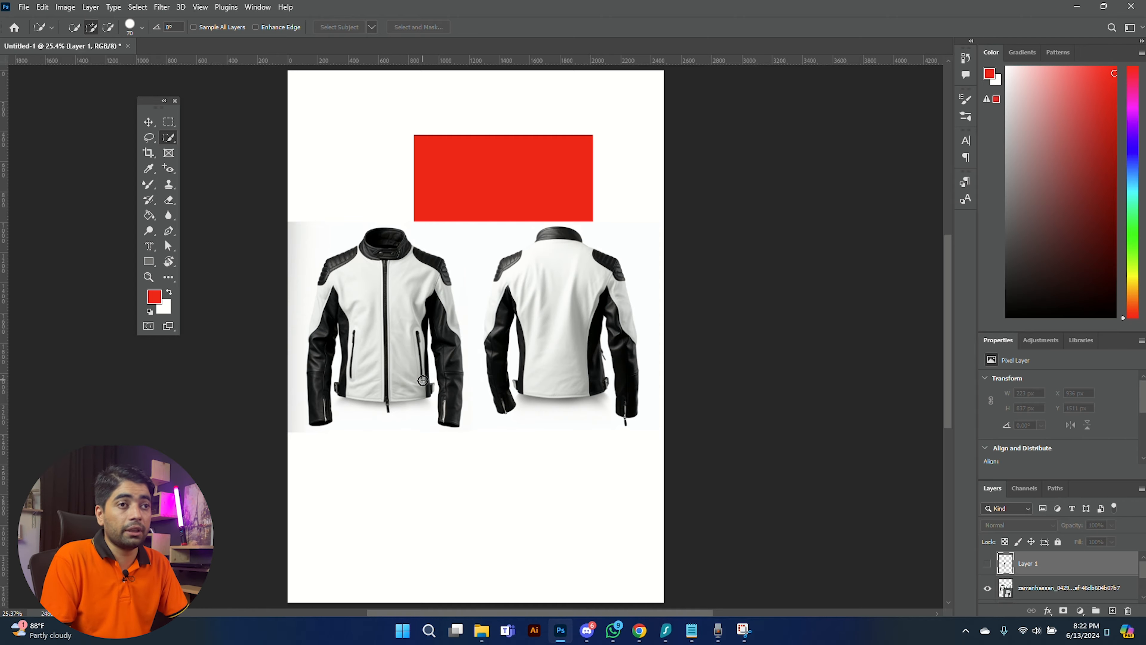
{"action": "key", "text": "ctrl+plus"}
{"action": "key", "text": "ctrl+plus"}
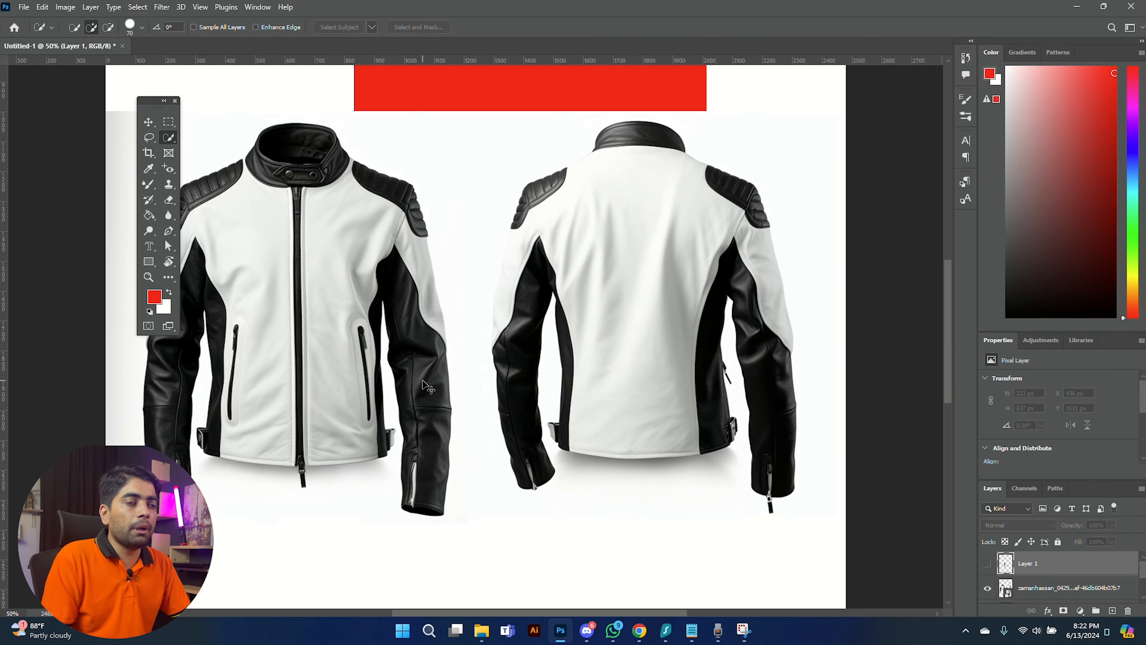
{"action": "key", "text": "ctrl+plus"}
{"action": "left_click_drag", "start_coordinate": [428, 426], "coordinate": [464, 264]}
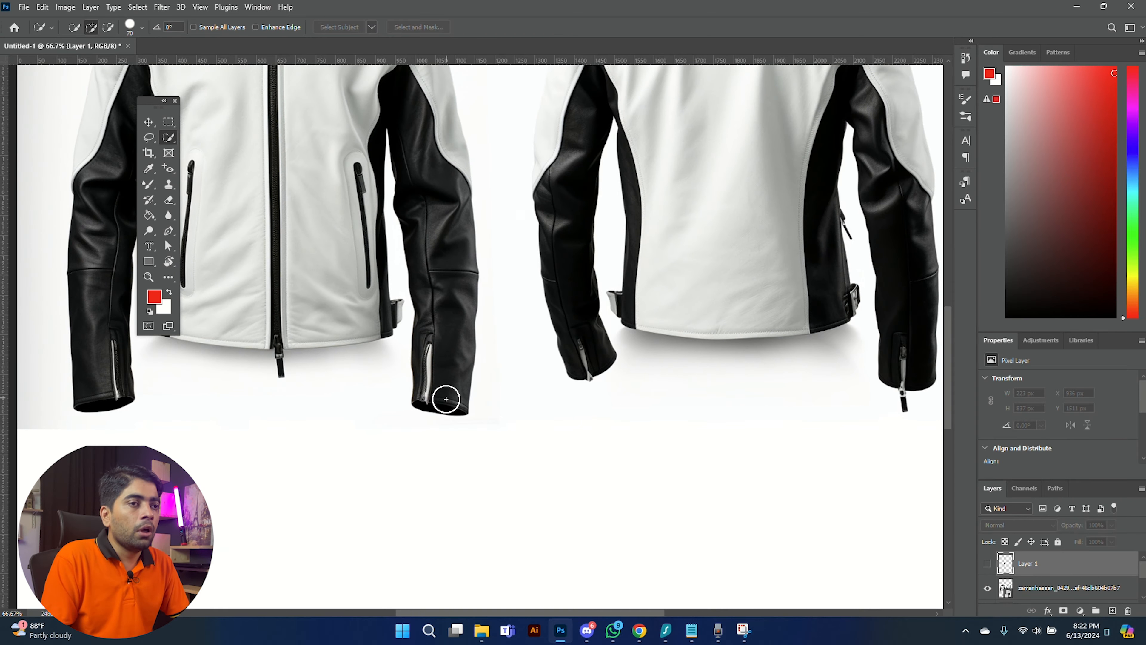
{"action": "mouse_move", "coordinate": [446, 399]}
{"action": "left_mouse_down"}
{"action": "mouse_move", "coordinate": [431, 380]}
{"action": "mouse_move", "coordinate": [451, 259]}
{"action": "mouse_move", "coordinate": [424, 191]}
{"action": "left_mouse_up"}
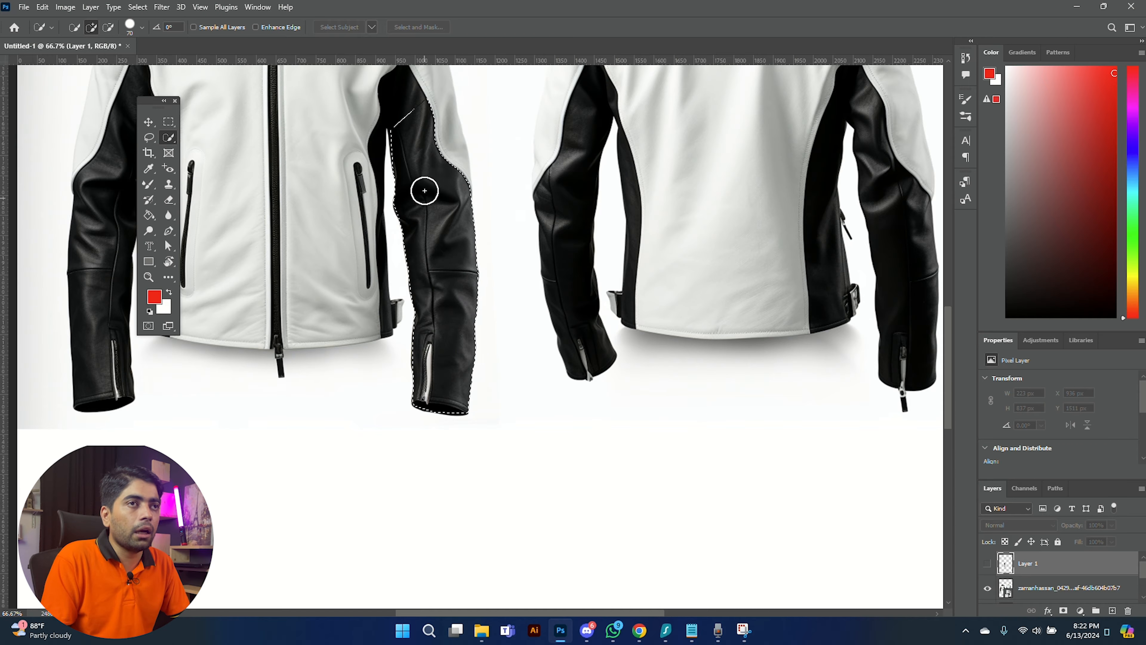
{"action": "mouse_move", "coordinate": [400, 136]}
{"action": "left_mouse_down"}
{"action": "mouse_move", "coordinate": [436, 291]}
{"action": "mouse_move", "coordinate": [468, 274]}
{"action": "mouse_move", "coordinate": [455, 174]}
{"action": "mouse_move", "coordinate": [447, 135]}
{"action": "mouse_move", "coordinate": [397, 108]}
{"action": "left_mouse_up"}
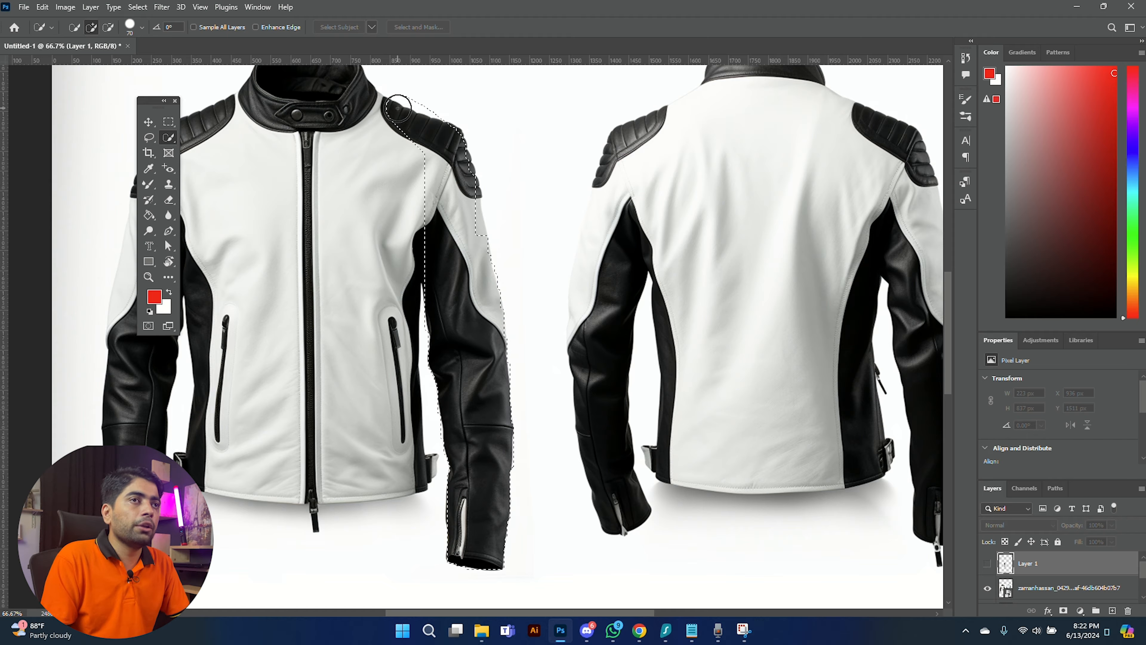
{"action": "key", "text": "ctrl+z"}
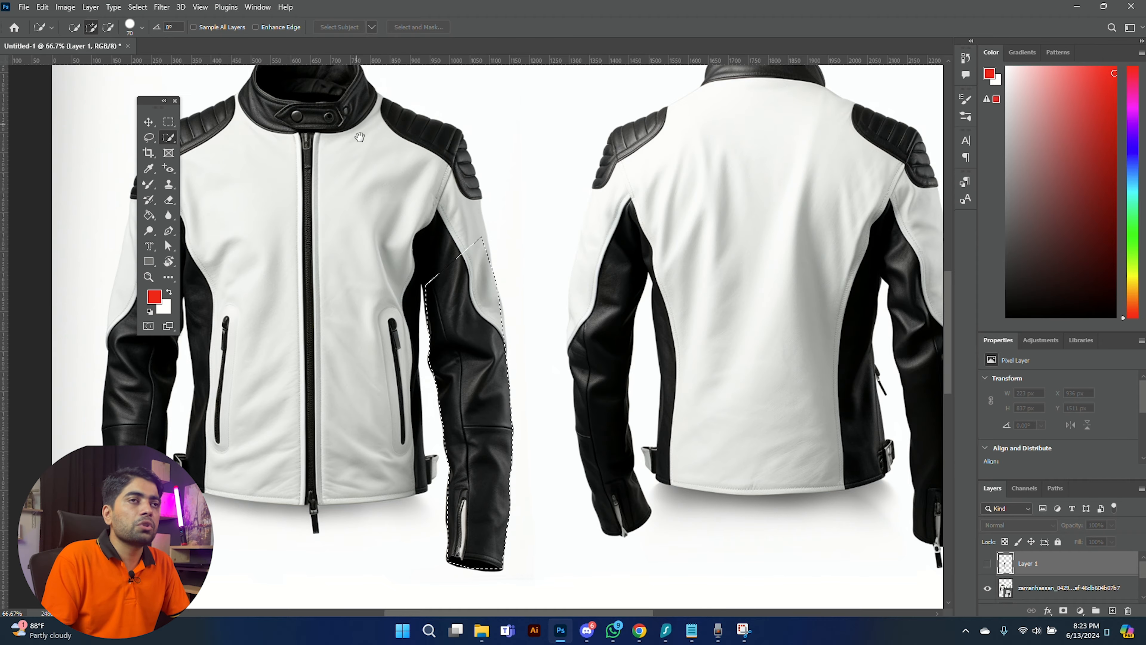
- On the jacket photo layer, extend the quick selection over the shoulder, collar and opposite shoulder pad, undoing the spill near the other sleeve
{"action": "left_click_drag", "start_coordinate": [359, 137], "coordinate": [398, 208]}
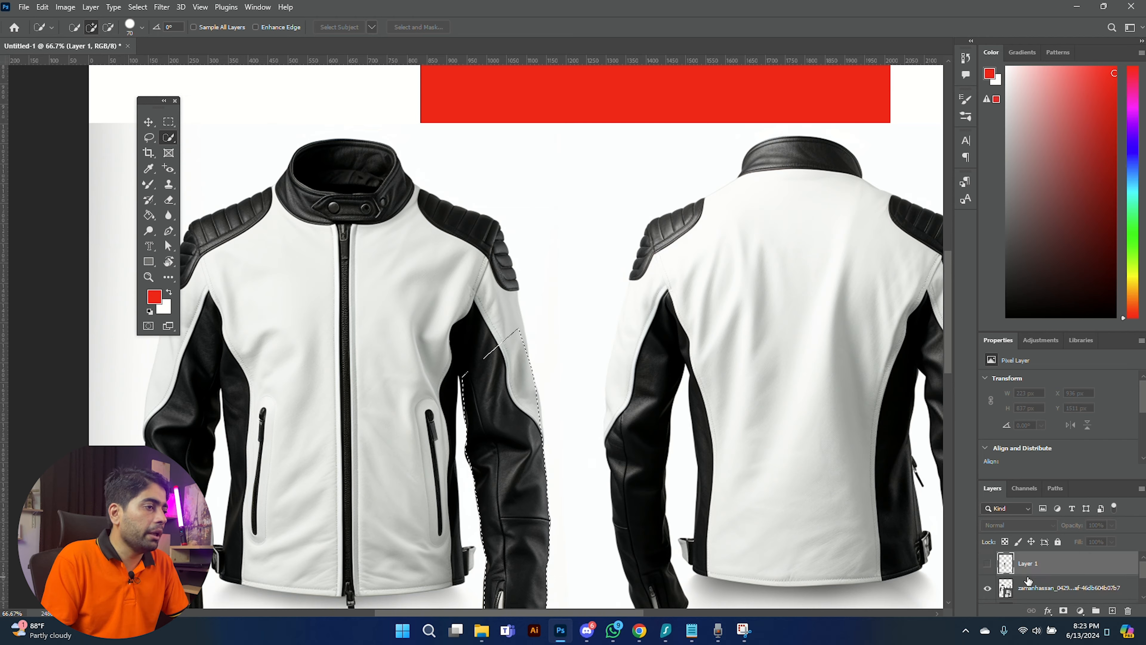
{"action": "left_click", "coordinate": [1030, 597]}
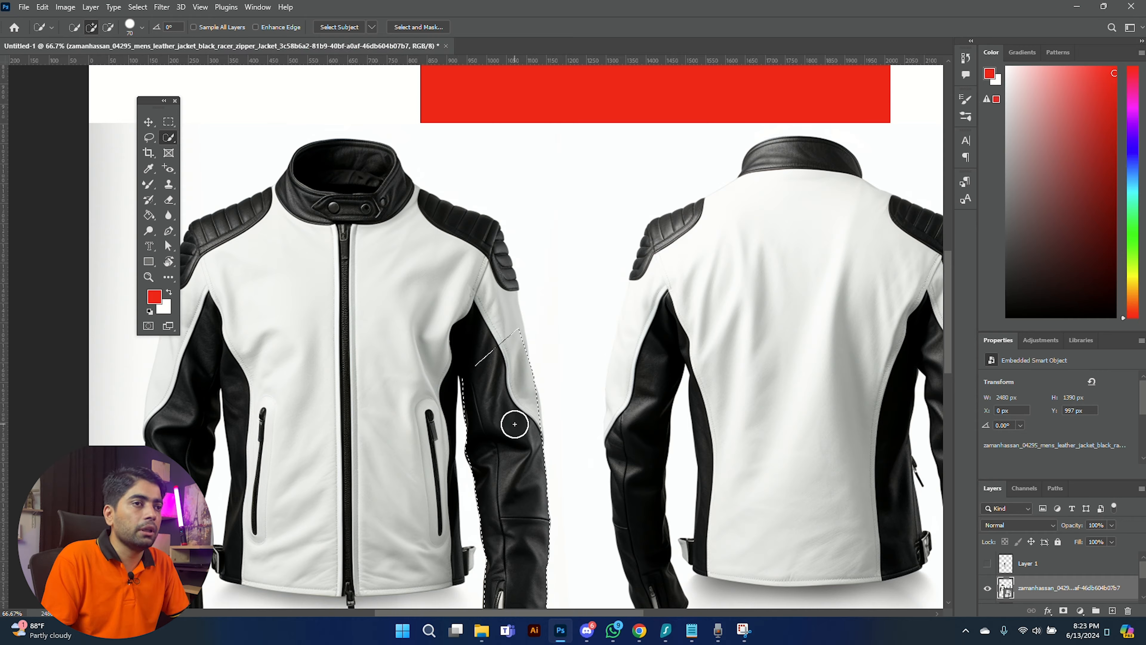
{"action": "mouse_move", "coordinate": [490, 328]}
{"action": "left_mouse_down"}
{"action": "mouse_move", "coordinate": [477, 272]}
{"action": "mouse_move", "coordinate": [436, 231]}
{"action": "mouse_move", "coordinate": [316, 199]}
{"action": "mouse_move", "coordinate": [340, 176]}
{"action": "mouse_move", "coordinate": [321, 161]}
{"action": "mouse_move", "coordinate": [356, 161]}
{"action": "mouse_move", "coordinate": [388, 172]}
{"action": "mouse_move", "coordinate": [394, 200]}
{"action": "mouse_move", "coordinate": [239, 245]}
{"action": "mouse_move", "coordinate": [226, 269]}
{"action": "left_mouse_up"}
{"action": "left_click_drag", "start_coordinate": [371, 243], "coordinate": [631, 203]}
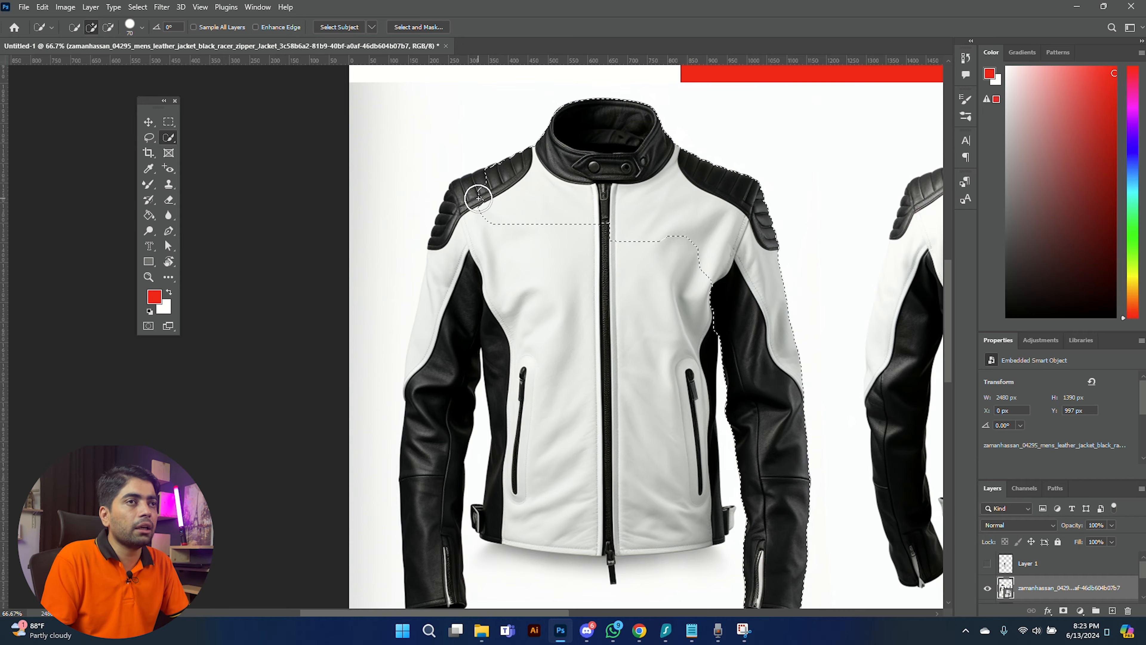
{"action": "mouse_move", "coordinate": [478, 198]}
{"action": "left_mouse_down"}
{"action": "mouse_move", "coordinate": [457, 245]}
{"action": "mouse_move", "coordinate": [470, 217]}
{"action": "mouse_move", "coordinate": [445, 374]}
{"action": "left_mouse_up"}
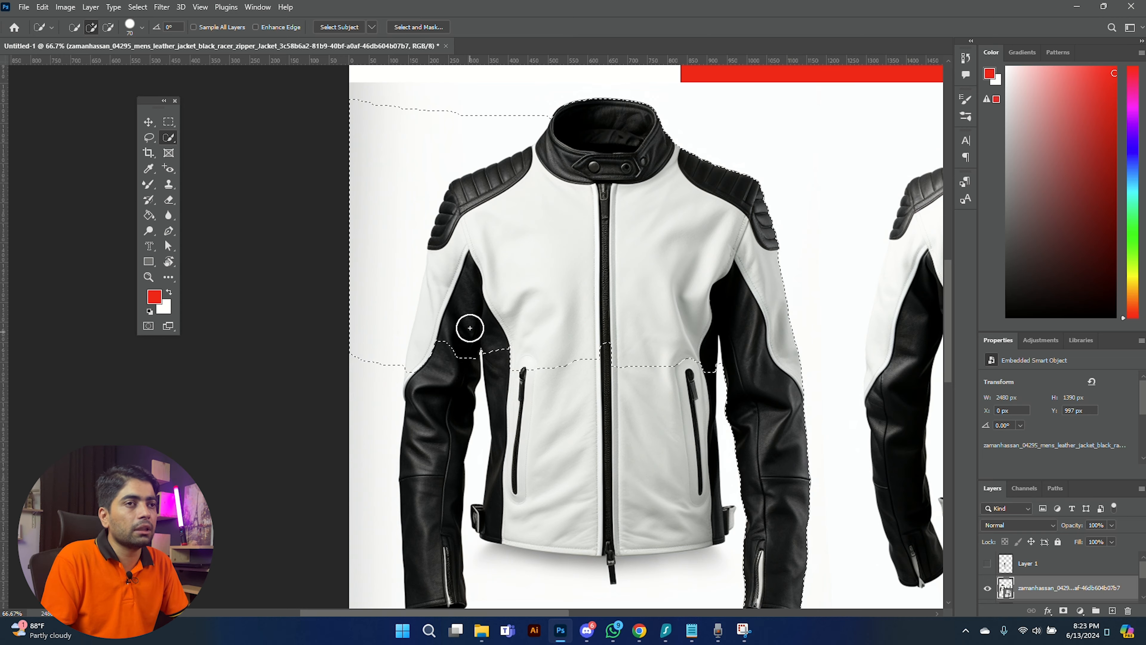
{"action": "key", "text": "ctrl+z"}
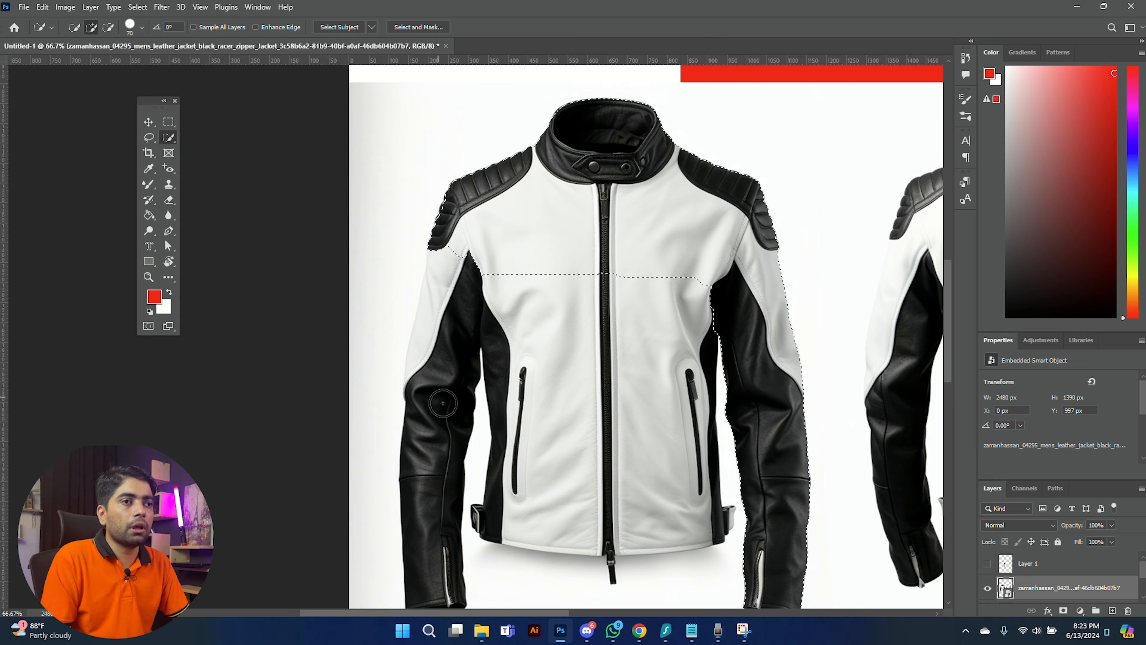
- Copy the selected jacket area to a new layer and hide the Rectangle 1 layer
{"action": "scroll", "coordinate": [535, 381], "scroll_direction": "down", "scroll_amount": 2}
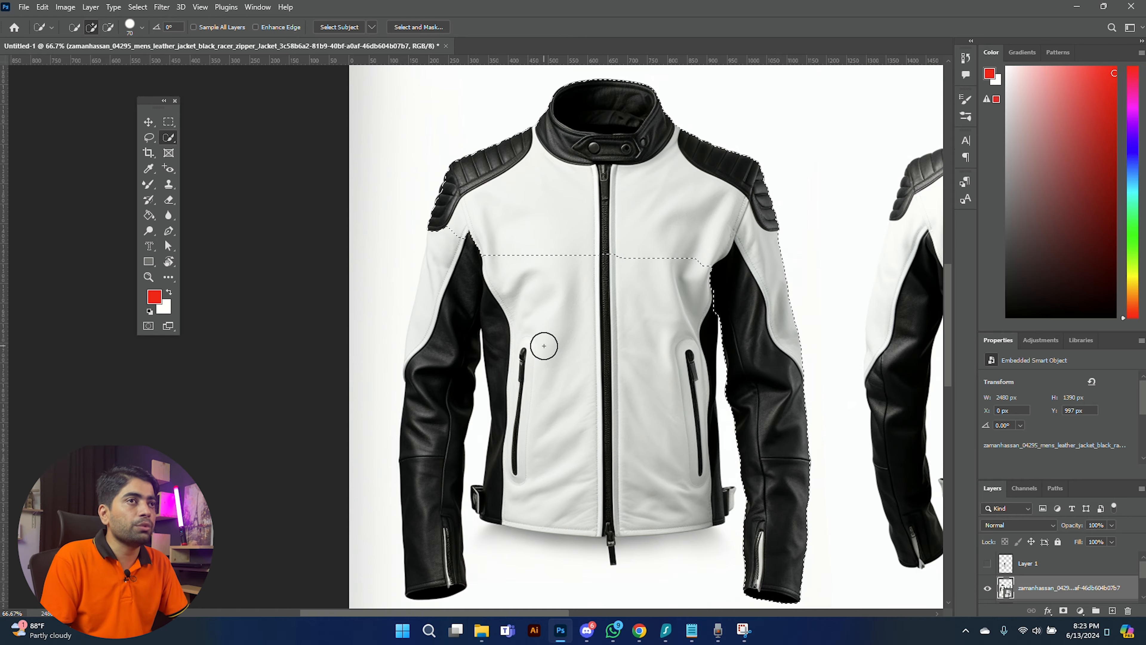
{"action": "key", "text": "ctrl+j"}
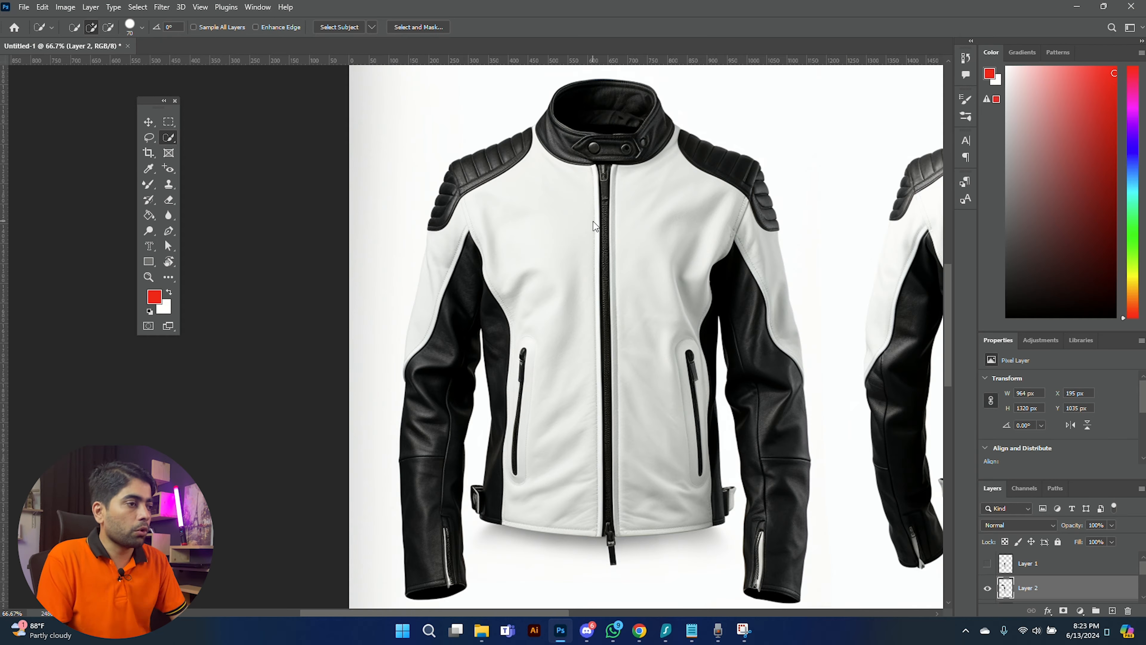
{"action": "scroll", "coordinate": [858, 357], "scroll_direction": "down", "scroll_amount": 2}
{"action": "scroll", "coordinate": [992, 594], "scroll_direction": "down", "scroll_amount": 2}
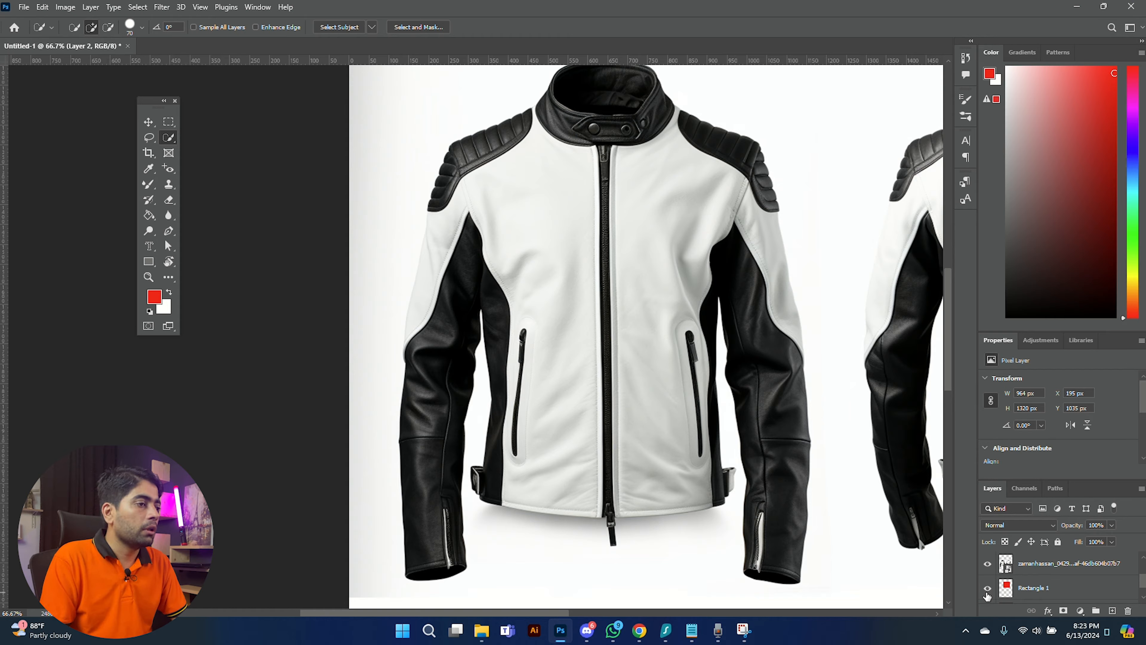
{"action": "scroll", "coordinate": [989, 596], "scroll_direction": "down", "scroll_amount": 1}
{"action": "scroll", "coordinate": [992, 583], "scroll_direction": "up", "scroll_amount": 2}
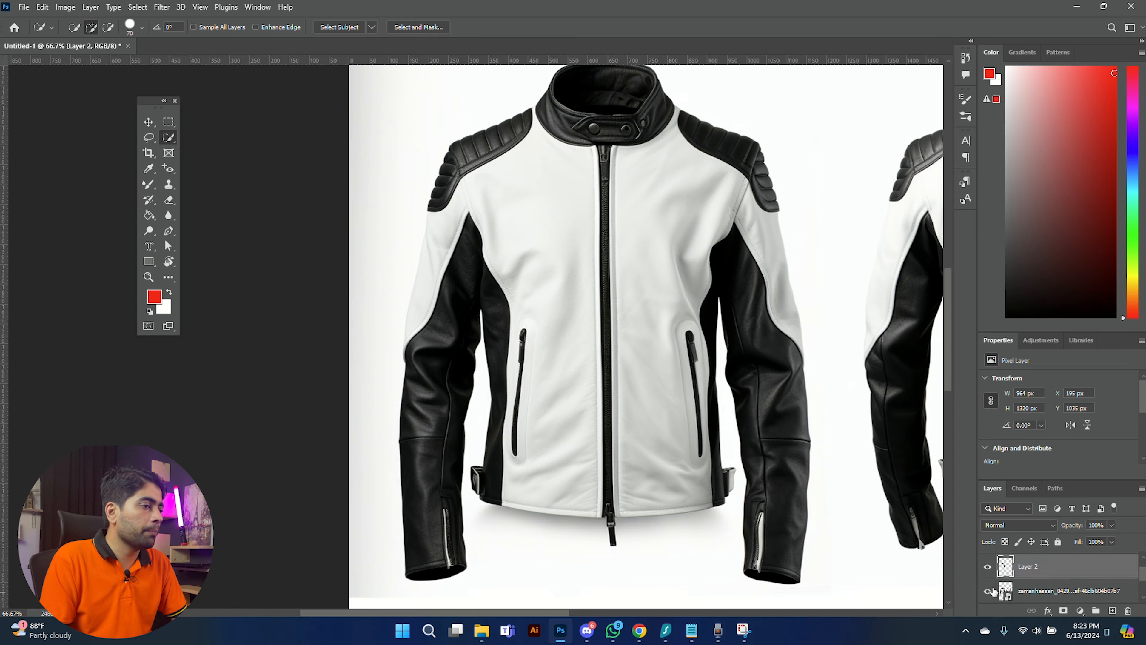
- Inspect the Quick Selection cutout by toggling the visibility of the jacket photo layer beneath it
{"action": "left_click", "coordinate": [989, 592]}
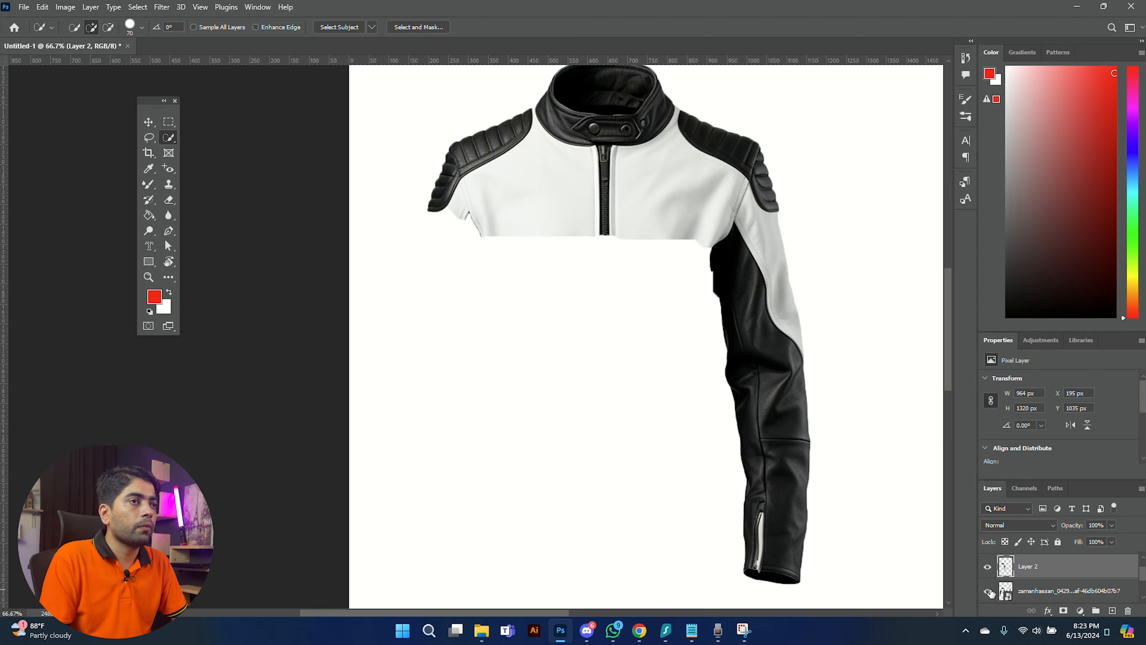
{"action": "left_click", "coordinate": [990, 592]}
{"action": "left_click", "coordinate": [990, 592]}
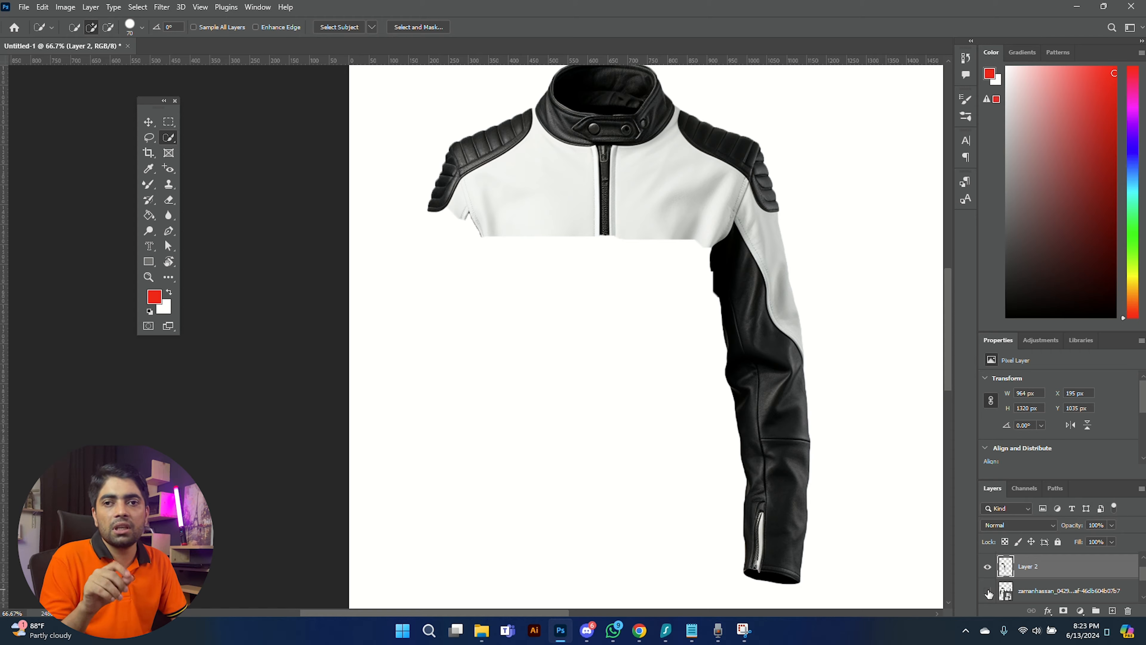
{"action": "left_click", "coordinate": [988, 592]}
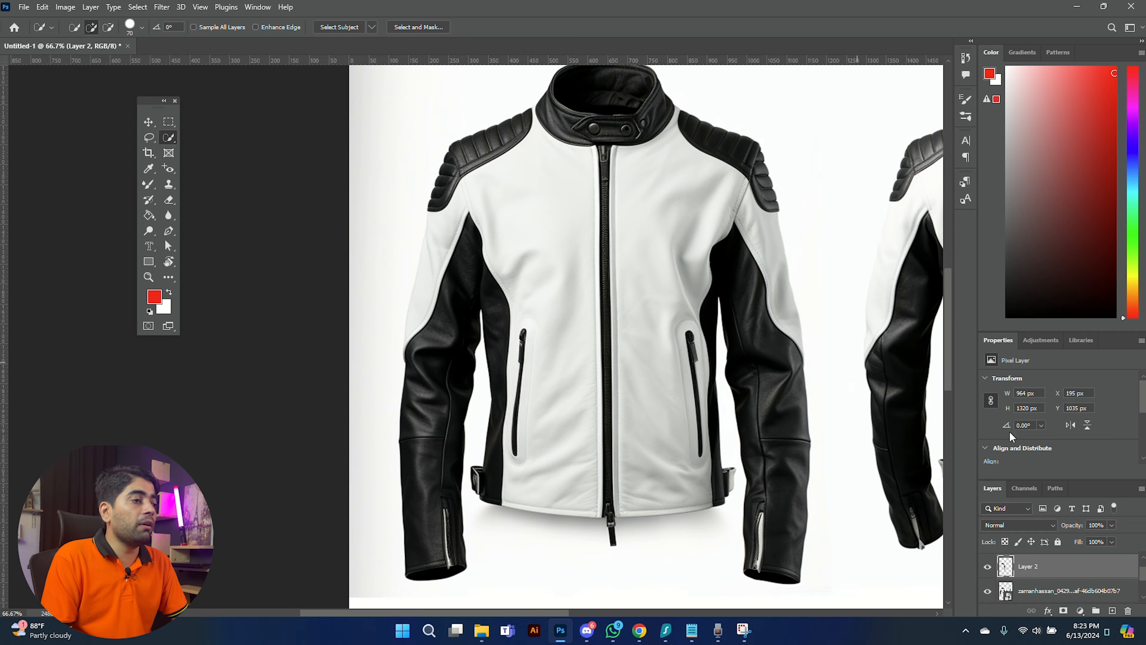
- Delete the two cutout layers, Layer 1 and Layer 2
{"action": "scroll", "coordinate": [1053, 559], "scroll_direction": "up", "scroll_amount": 1}
{"action": "left_click", "coordinate": [1028, 568], "text": "shift"}
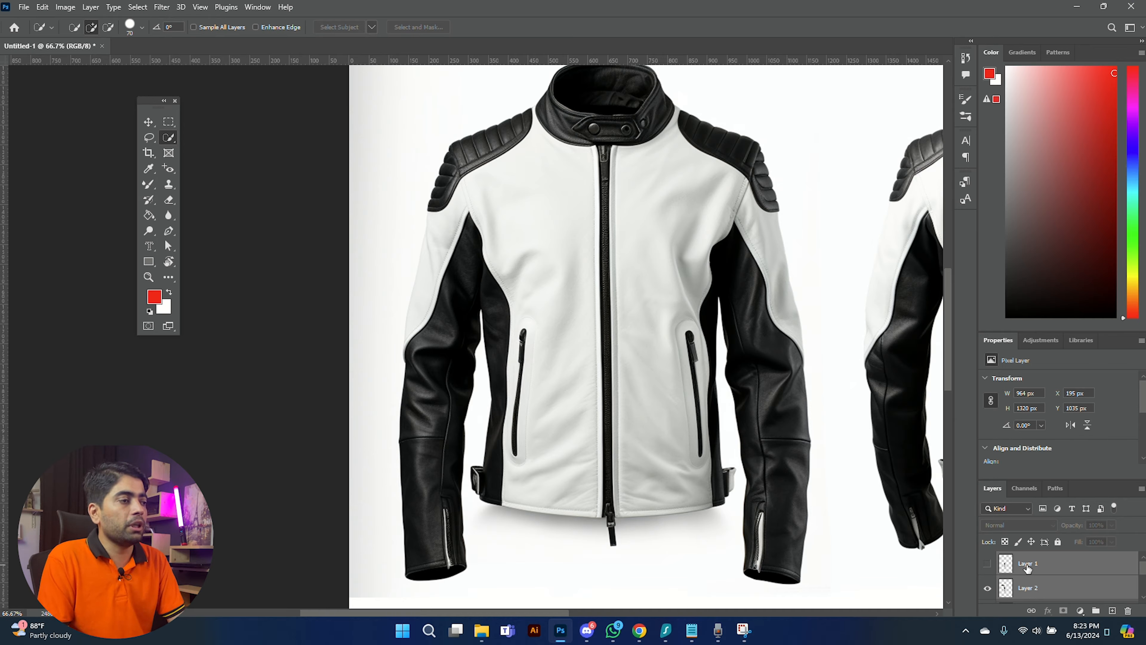
{"action": "key", "text": "Delete"}
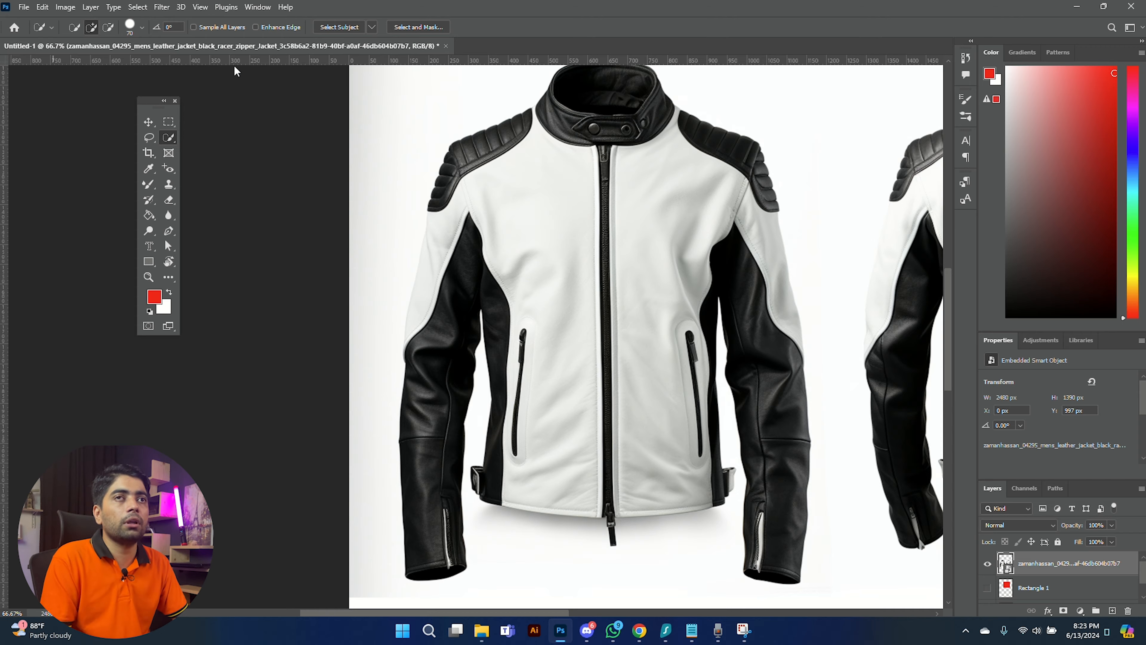
- Select the black leather areas of the jackets with the Magic Wand, adding further dark tones from the front-view collar to the selection
{"action": "right_click", "coordinate": [168, 138]}
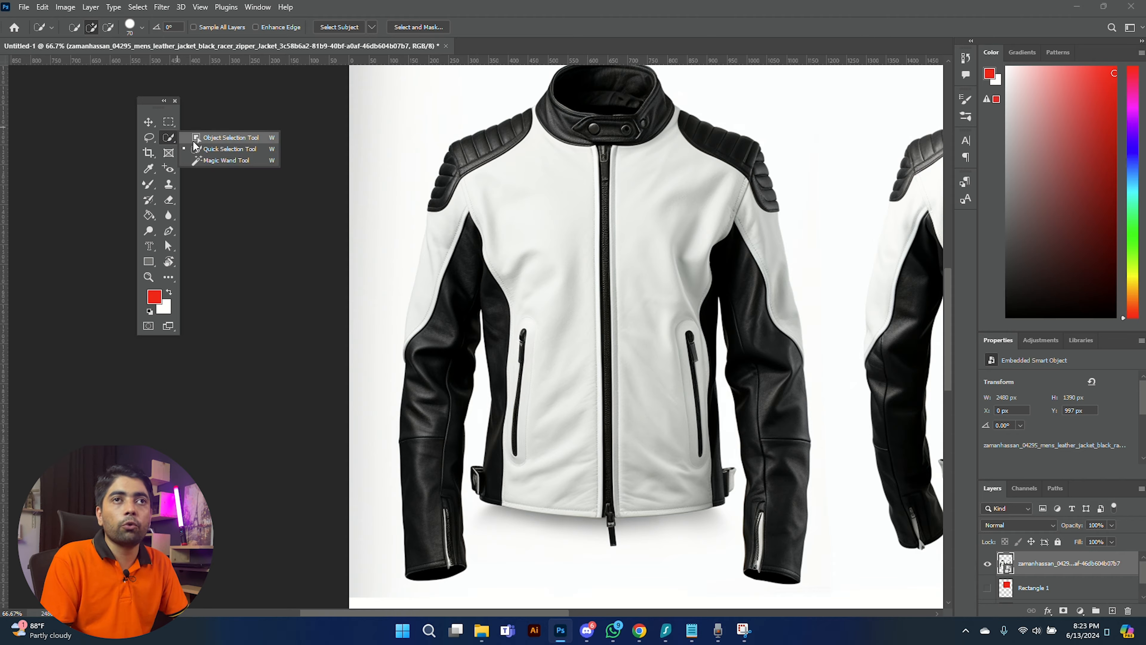
{"action": "left_click", "coordinate": [215, 161]}
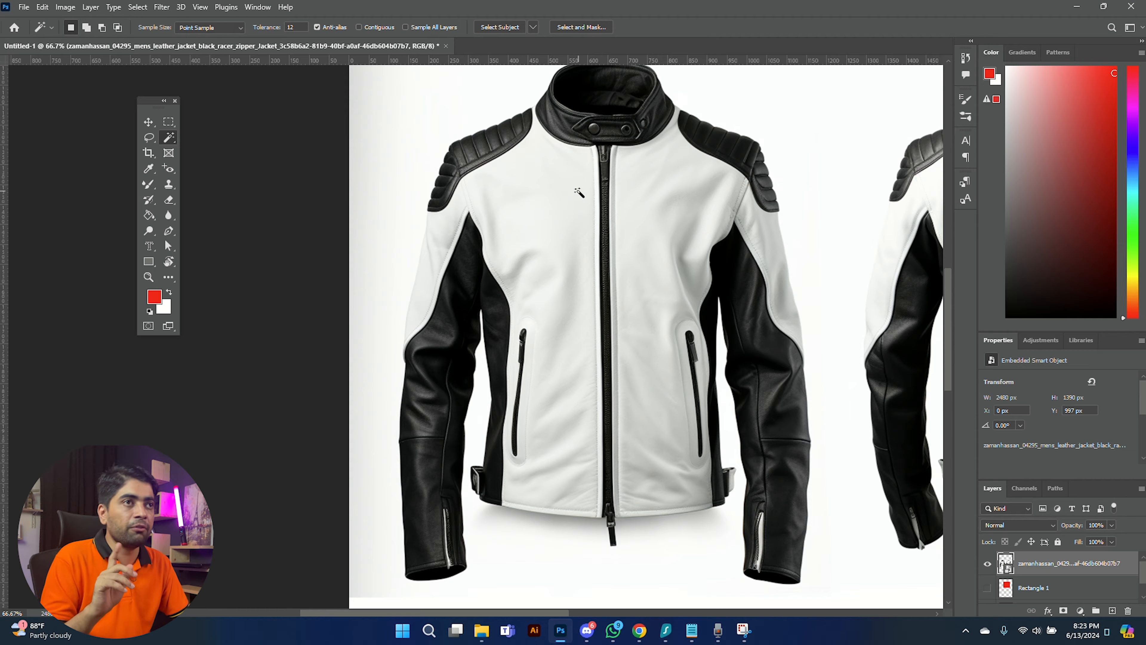
{"action": "key", "text": "ctrl+0"}
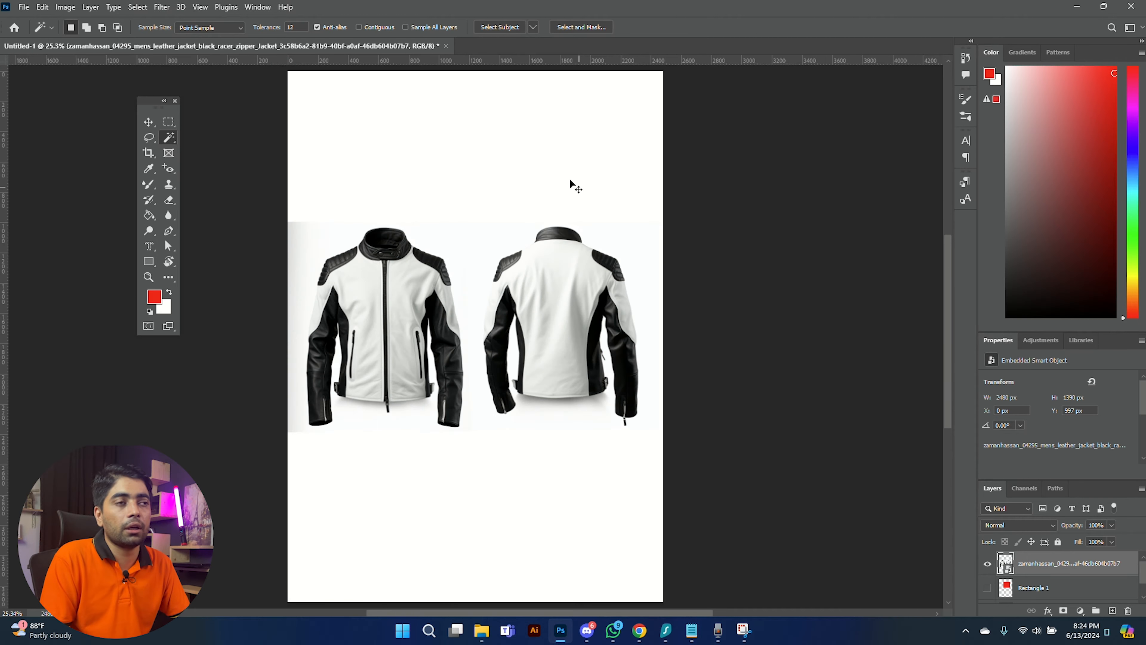
{"action": "left_click", "coordinate": [447, 412]}
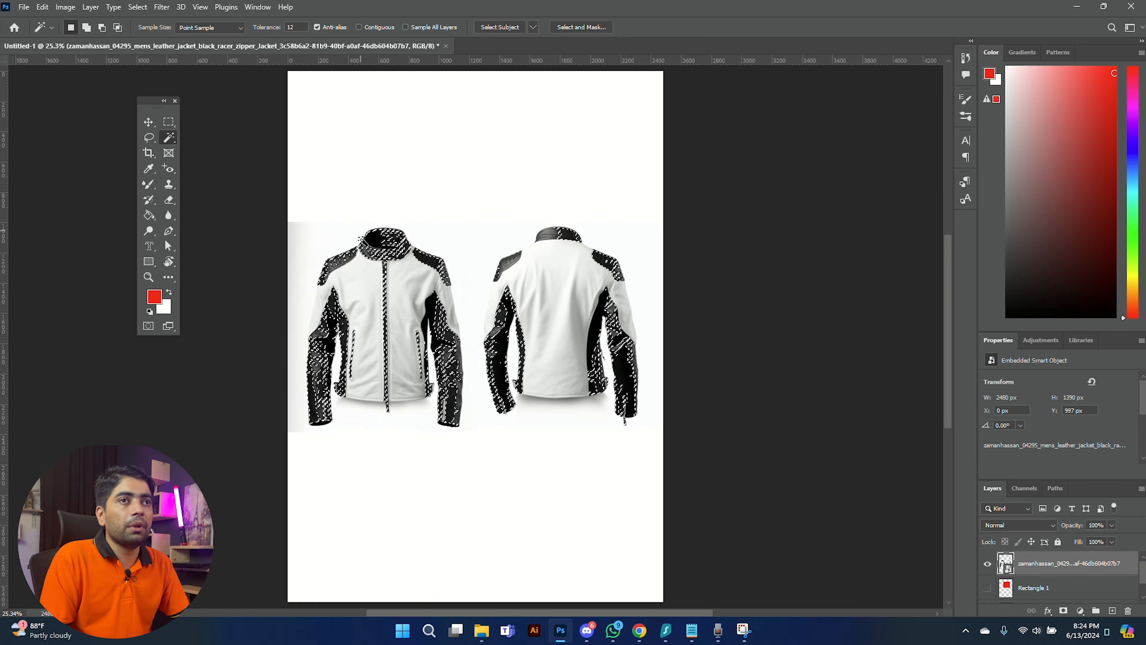
{"action": "left_click", "coordinate": [389, 247], "text": "shift"}
{"action": "left_click", "coordinate": [395, 254], "text": "shift"}
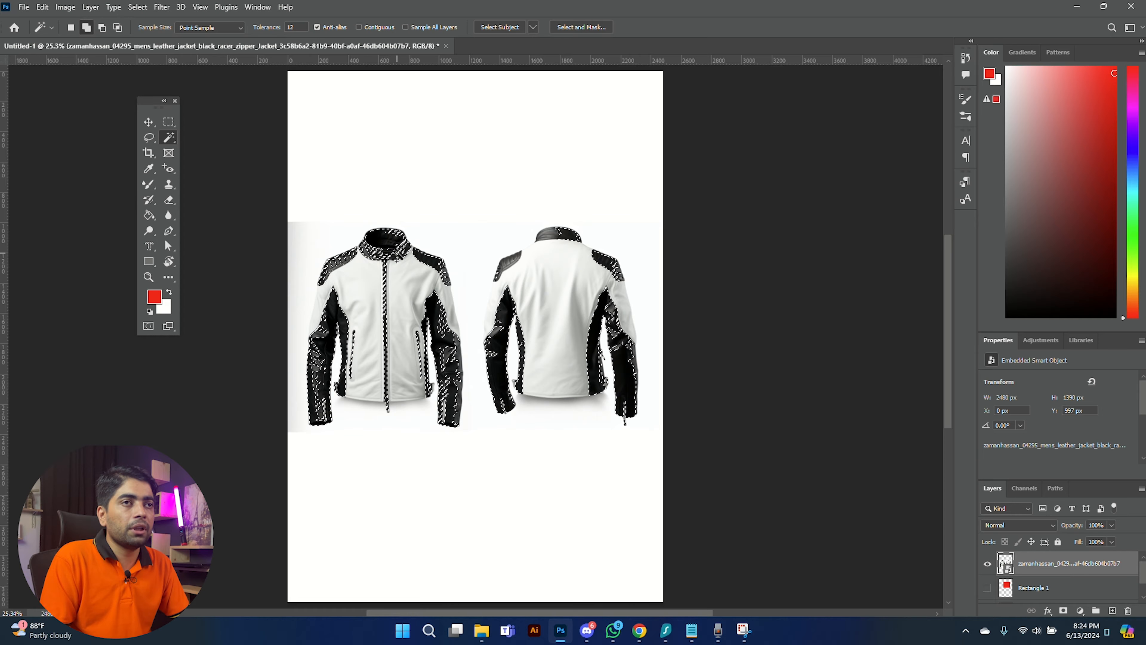
{"action": "left_click", "coordinate": [400, 260], "text": "shift"}
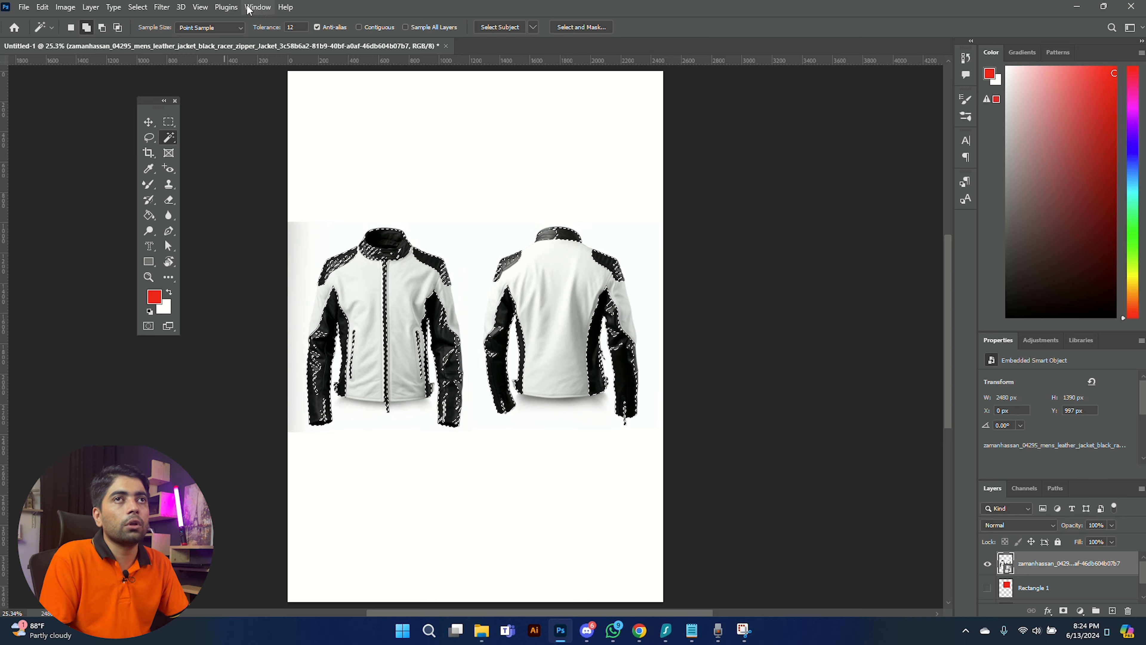
- Set the Magic Wand tolerance to 32, reselect the jackets' black leather and add the missed shoulder seam on the front view
{"action": "type", "text": "32"}
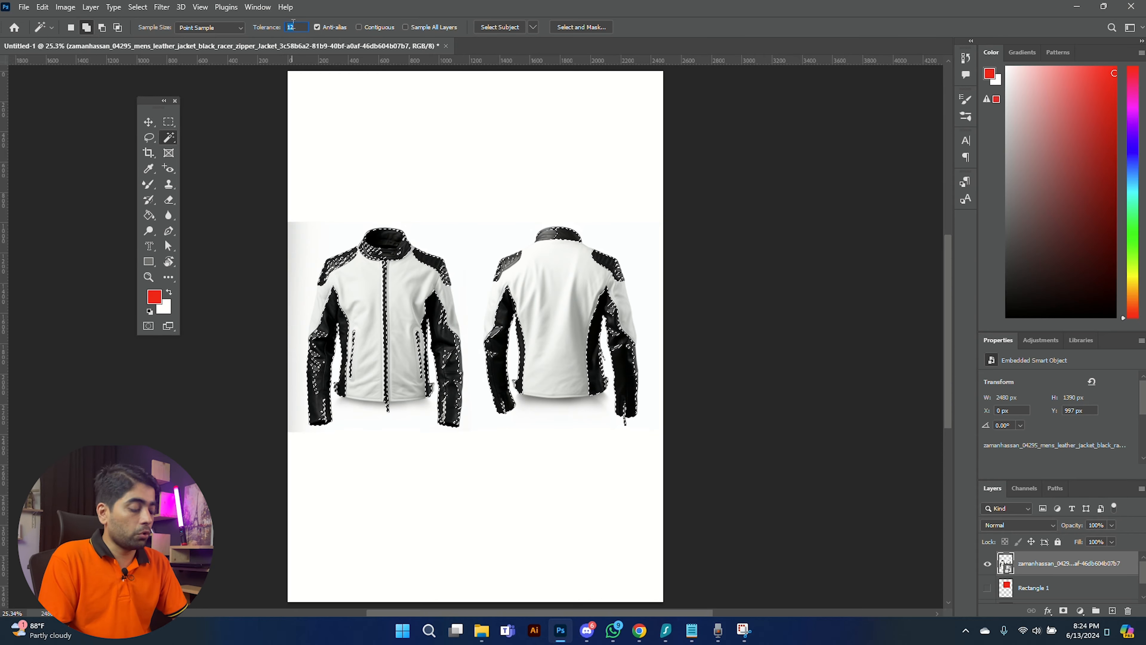
{"action": "left_click", "coordinate": [364, 286]}
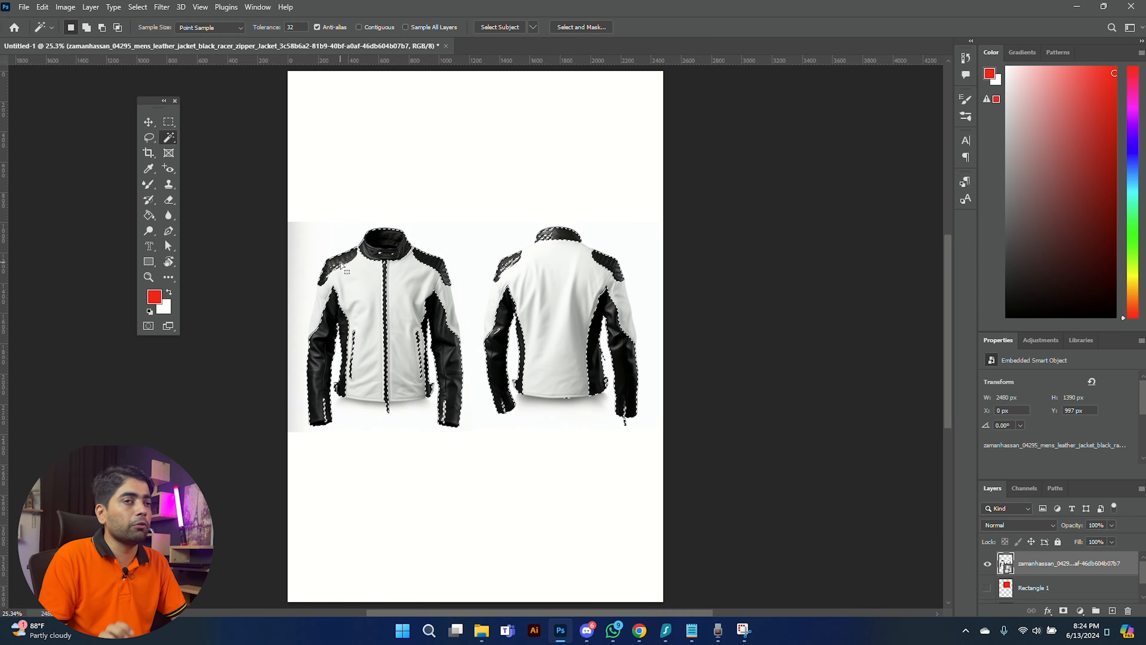
{"action": "key", "text": "ctrl+plus"}
{"action": "key", "text": "ctrl+plus"}
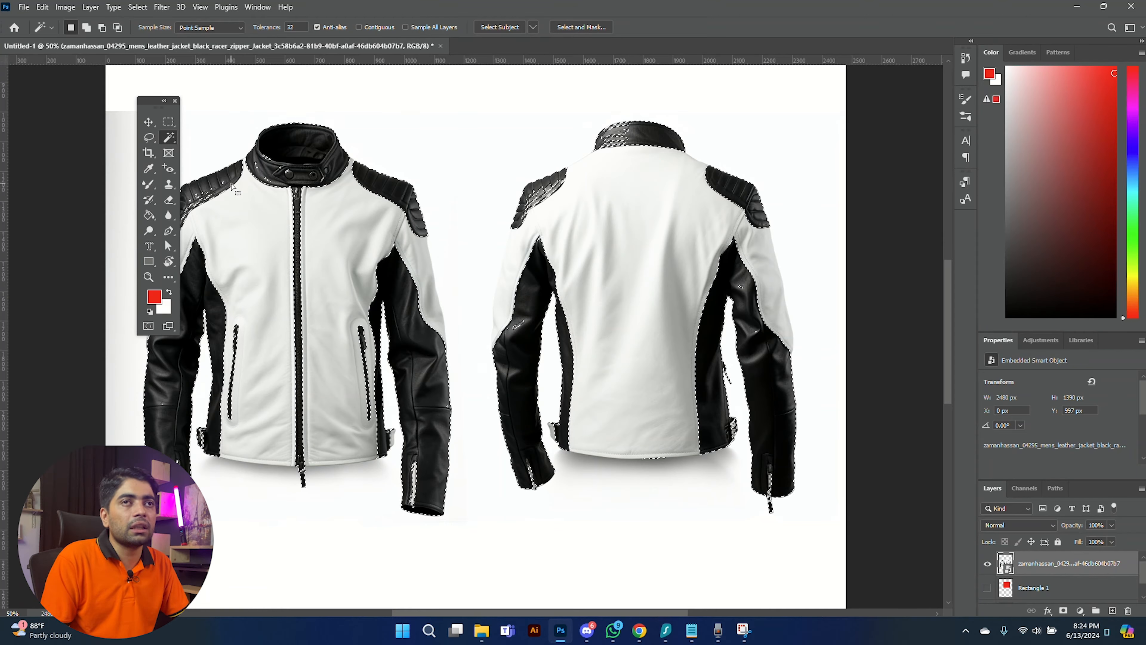
{"action": "left_click_drag", "start_coordinate": [200, 185], "coordinate": [333, 252]}
{"action": "key", "text": "ctrl+plus"}
{"action": "key", "text": "ctrl+plus"}
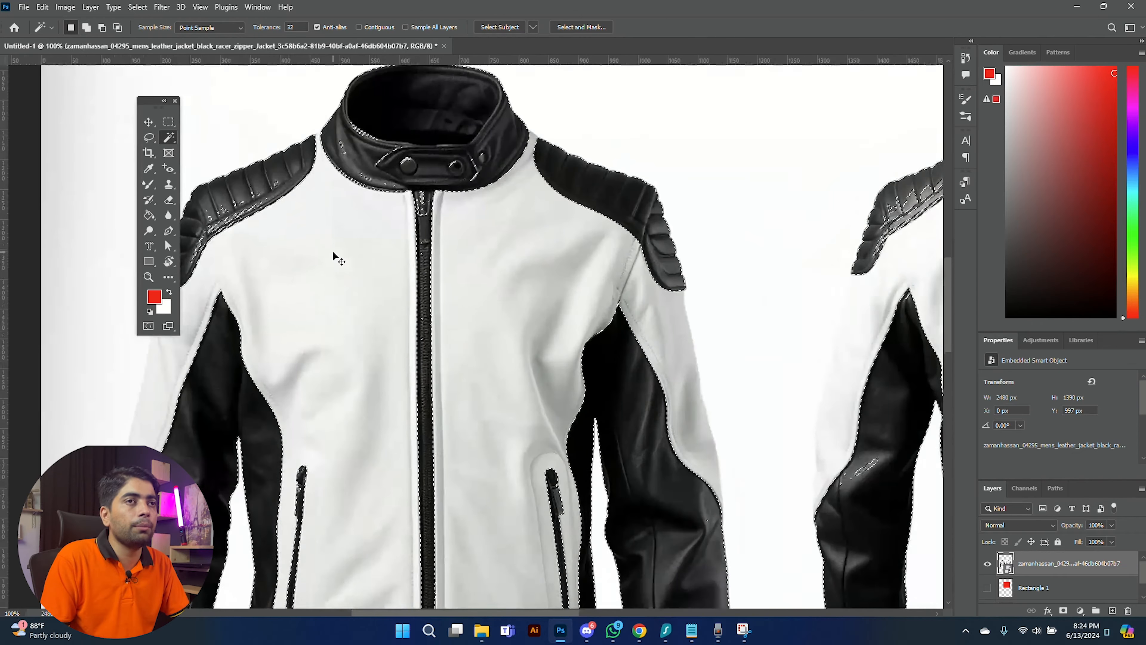
{"action": "left_click_drag", "start_coordinate": [267, 224], "coordinate": [373, 339]}
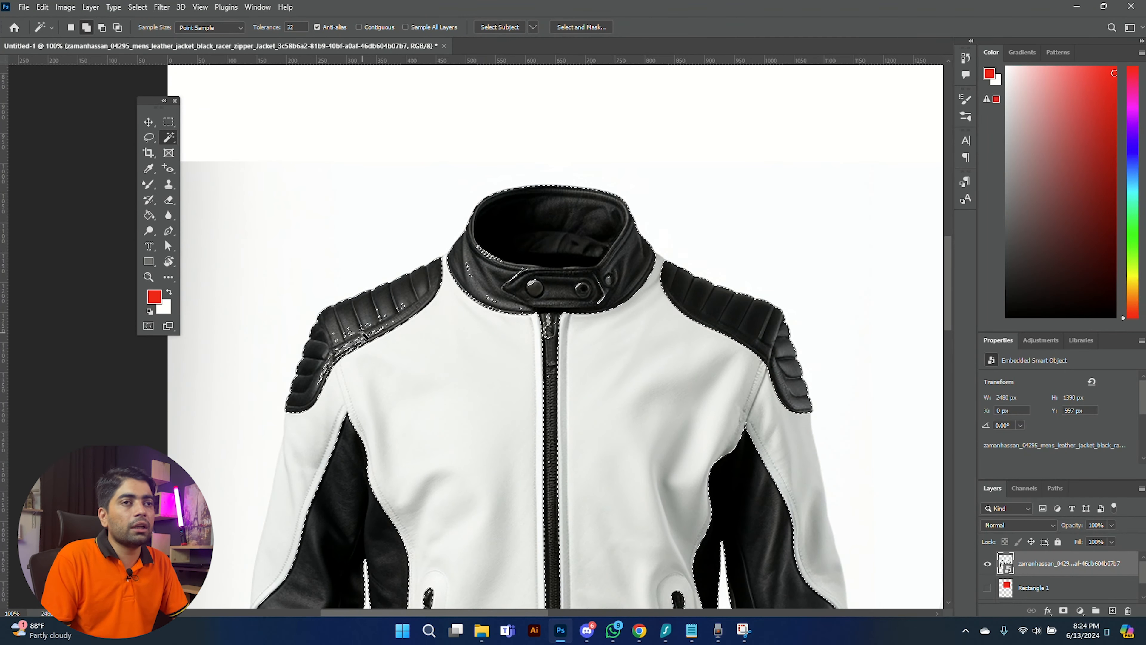
{"action": "left_click", "coordinate": [344, 340]}
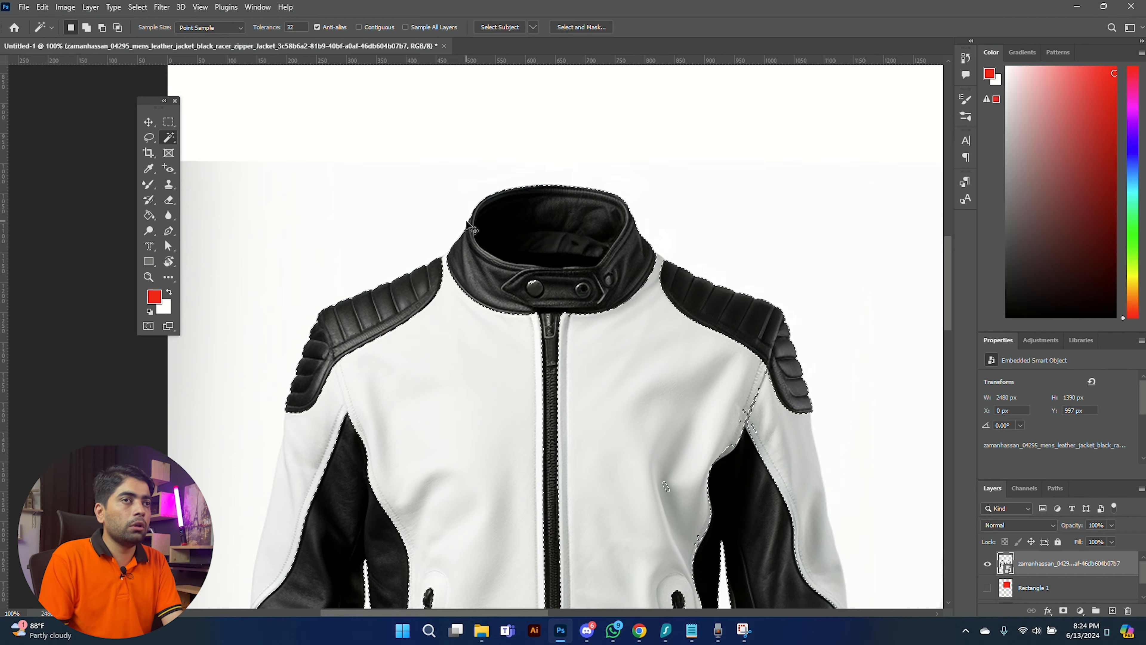
- Copy the selected black areas to a new layer and inspect the cutout with the jacket photo layer hidden
{"action": "key", "text": "ctrl+k"}
{"action": "key", "text": "Escape"}
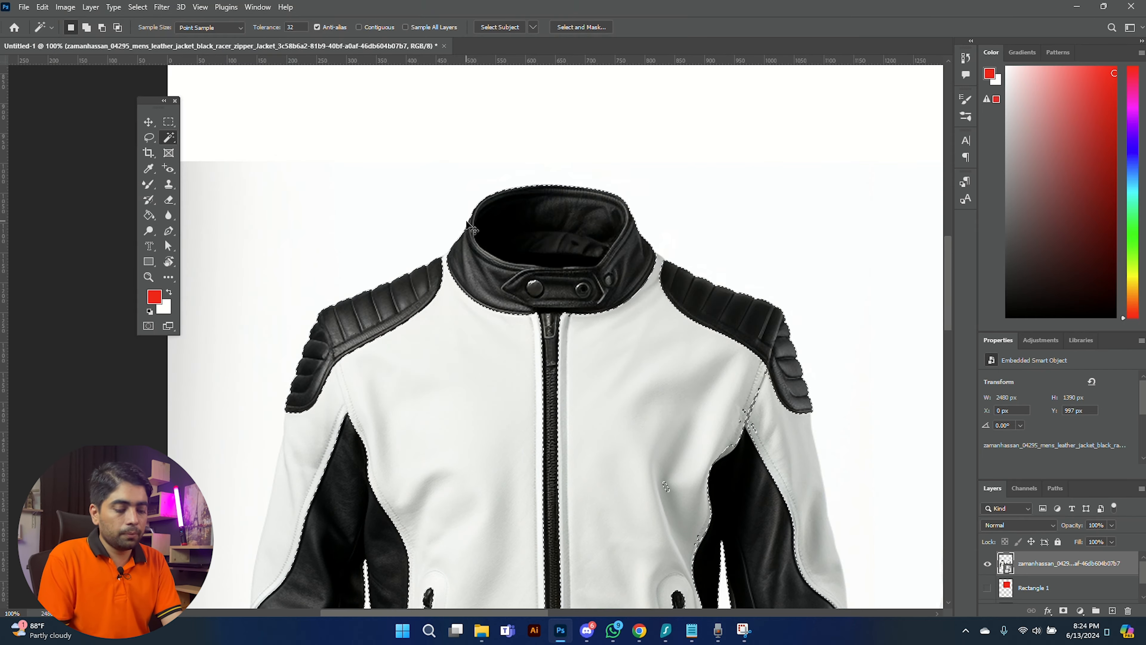
{"action": "key", "text": "ctrl+j"}
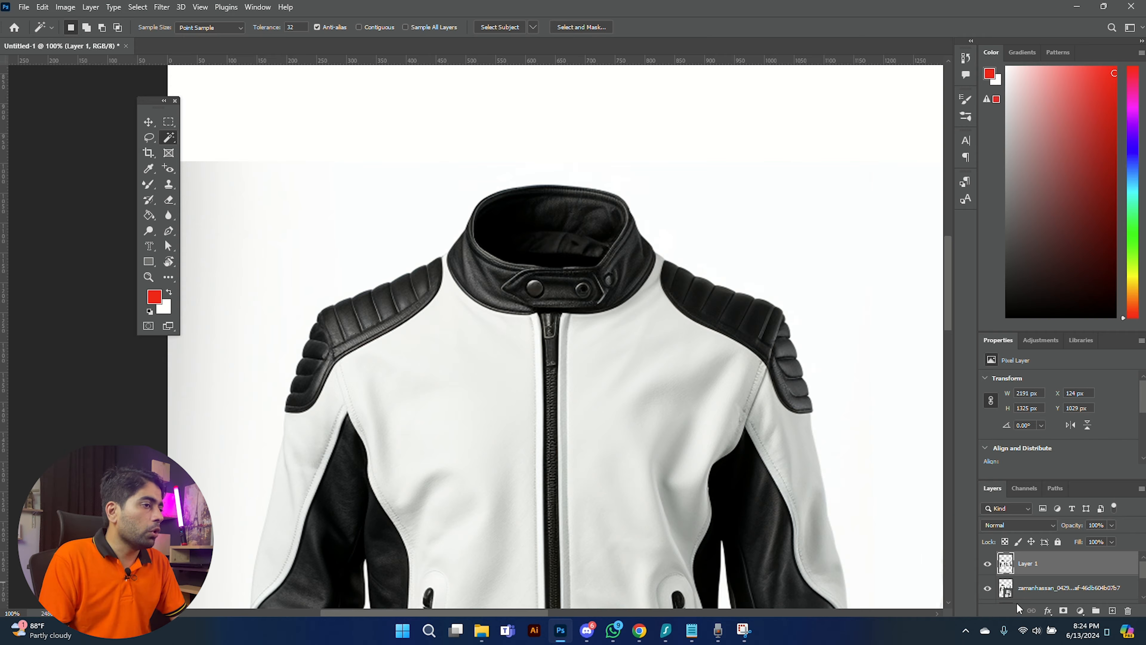
{"action": "left_click", "coordinate": [987, 589]}
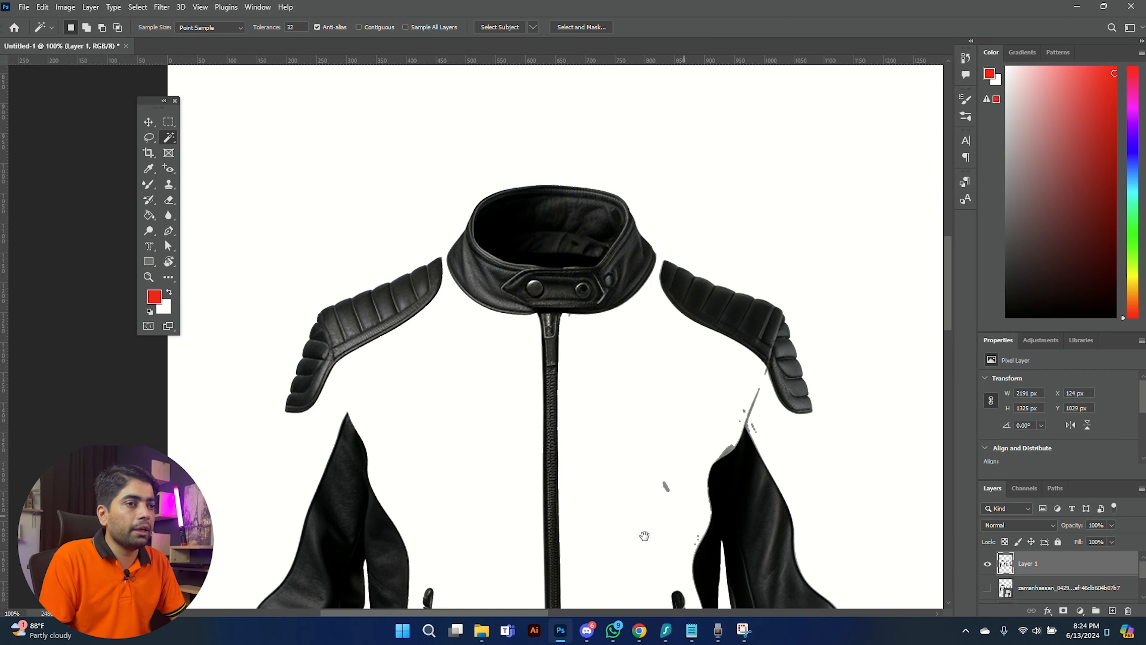
{"action": "left_click_drag", "start_coordinate": [644, 536], "coordinate": [607, 292]}
{"action": "left_click_drag", "start_coordinate": [482, 394], "coordinate": [508, 387]}
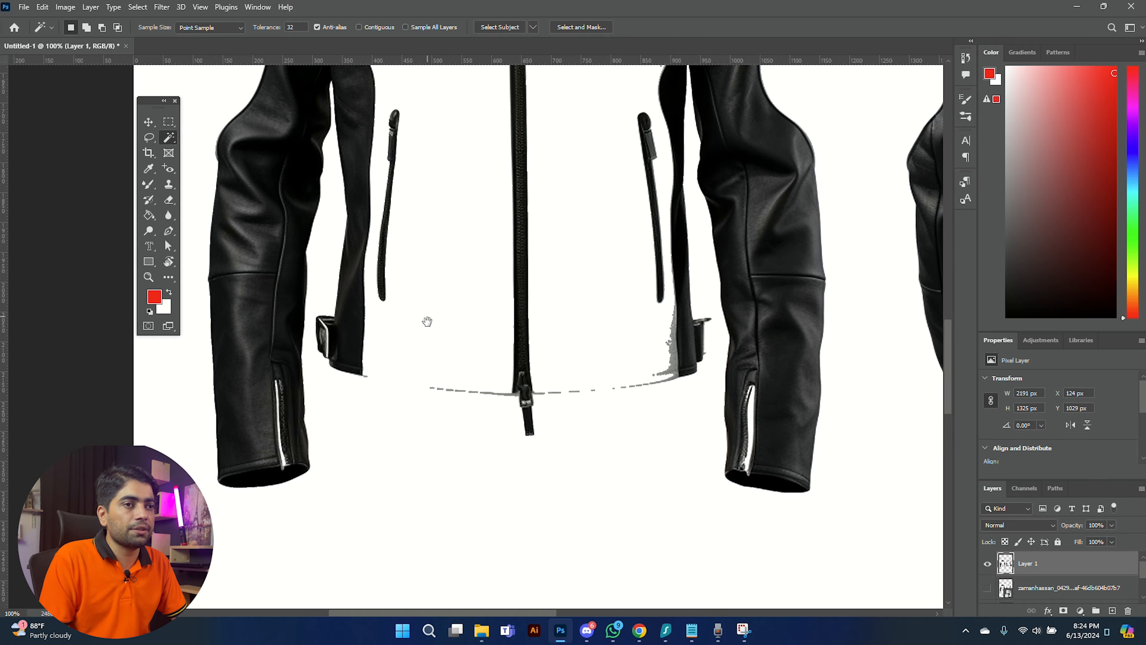
{"action": "left_click_drag", "start_coordinate": [433, 321], "coordinate": [469, 374]}
{"action": "left_click_drag", "start_coordinate": [644, 335], "coordinate": [641, 392]}
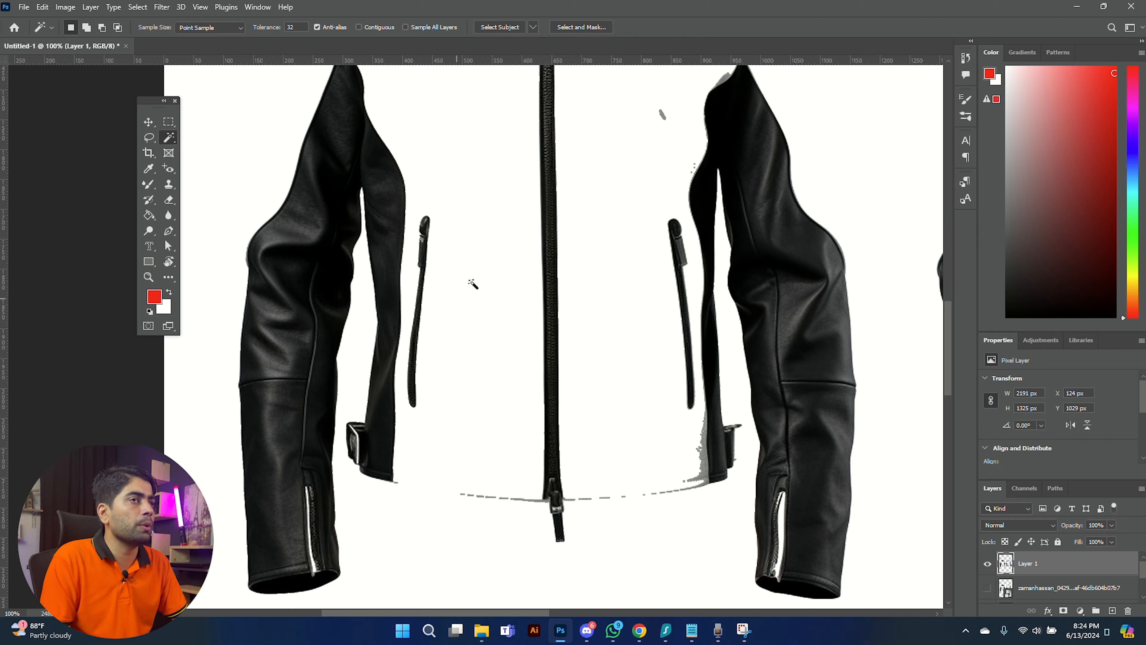
{"action": "scroll", "coordinate": [619, 398], "scroll_direction": "down", "scroll_amount": 1}
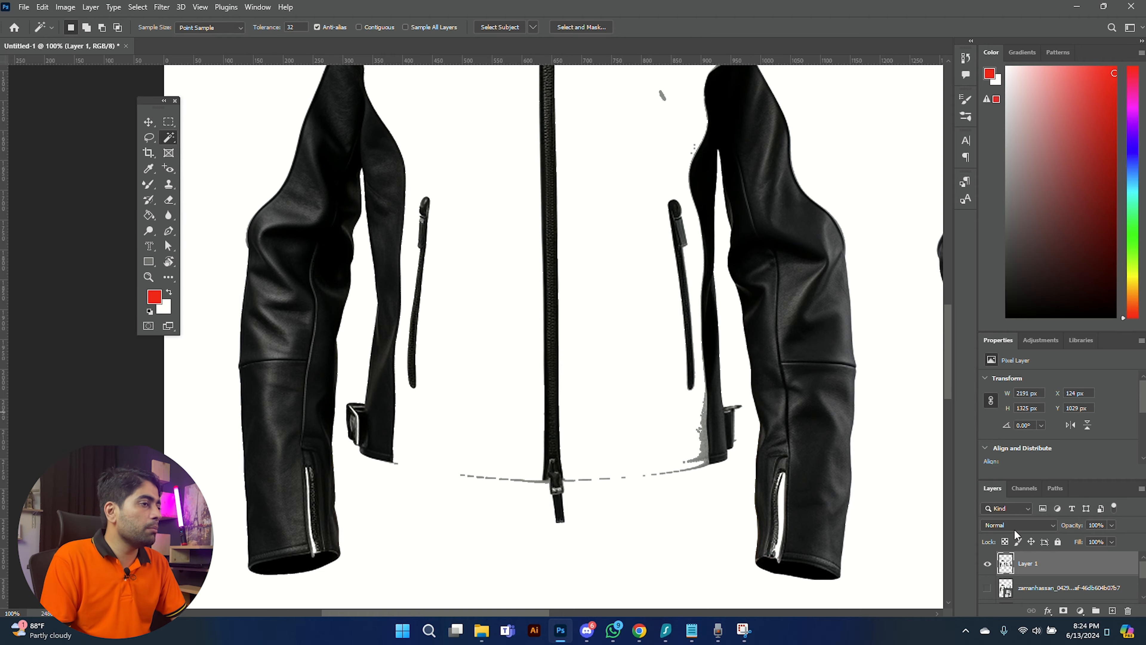
- Undo the layer copy and subtract the stray grey areas near the front jacket's hem from the Magic Wand selection
{"action": "key", "text": "ctrl+z"}
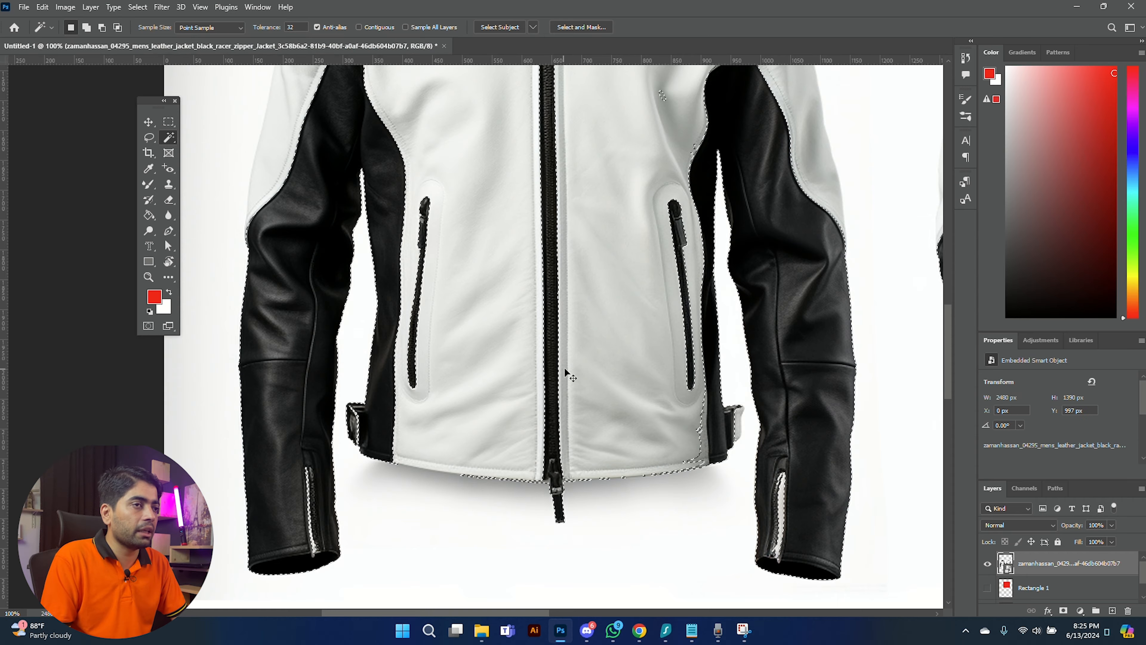
{"action": "left_click", "coordinate": [700, 432], "text": "alt"}
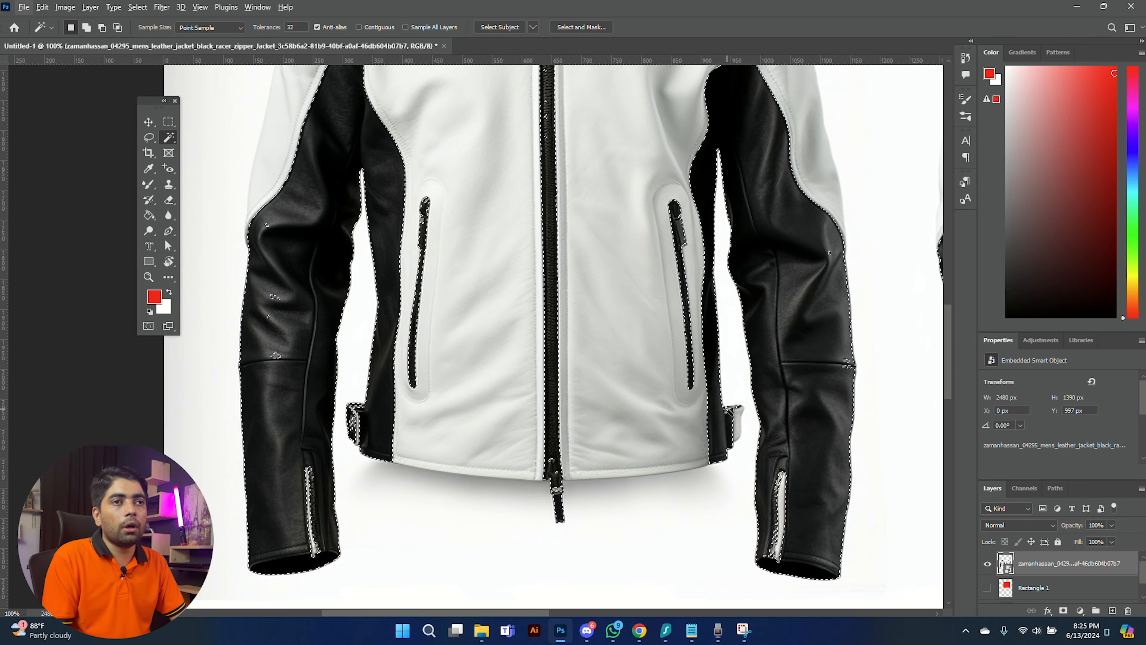
{"action": "key", "text": "ctrl+0"}
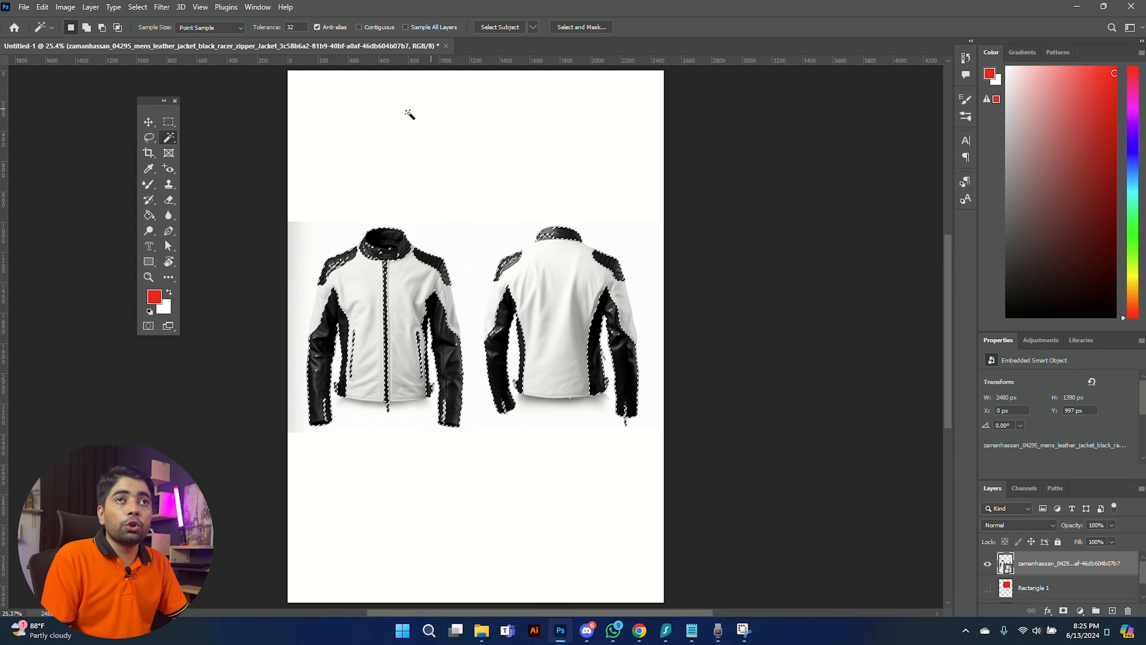
- Review the tools grouped with the Magic Wand and clear the selection on the jacket photo
{"action": "right_click", "coordinate": [169, 139]}
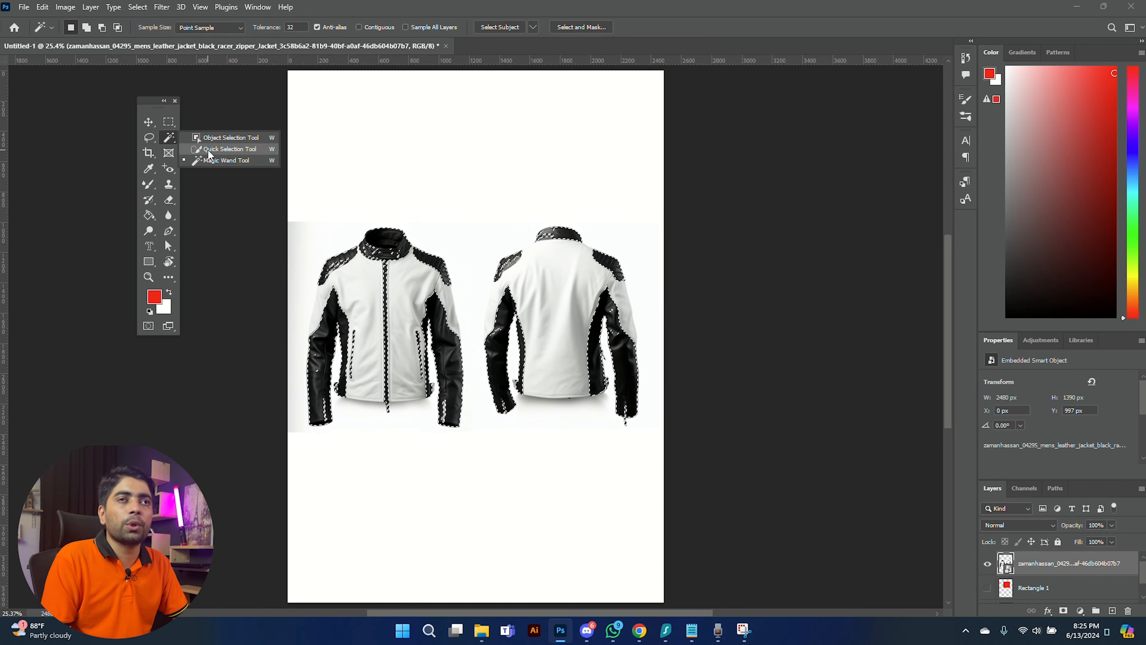
{"action": "left_click", "coordinate": [167, 136]}
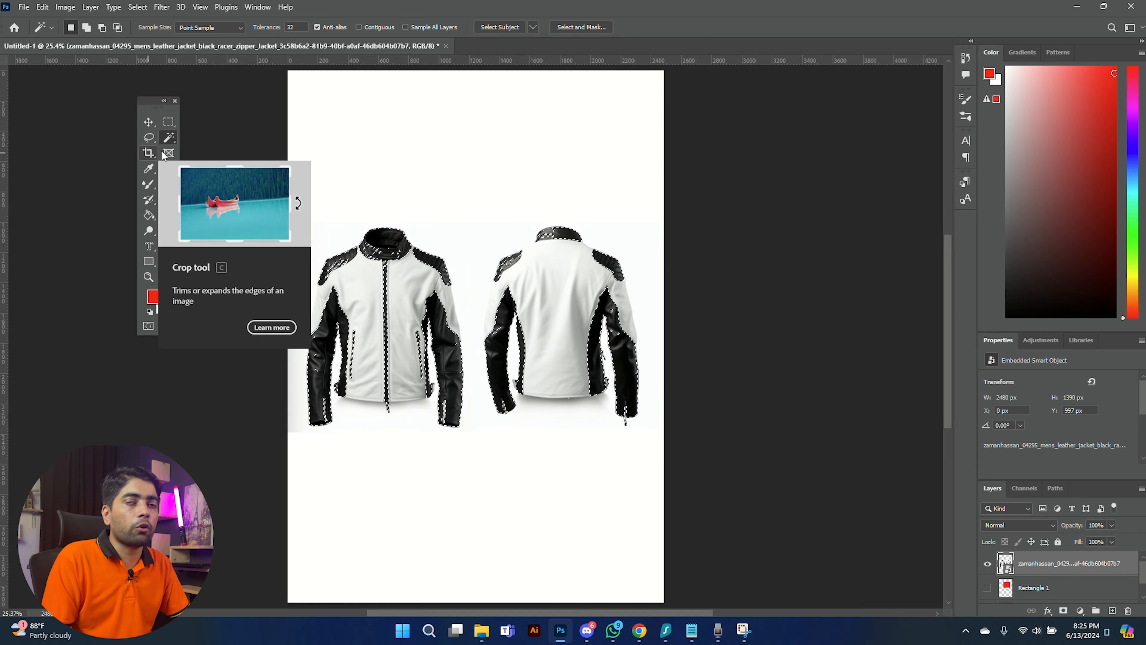
{"action": "key", "text": "ctrl+d"}
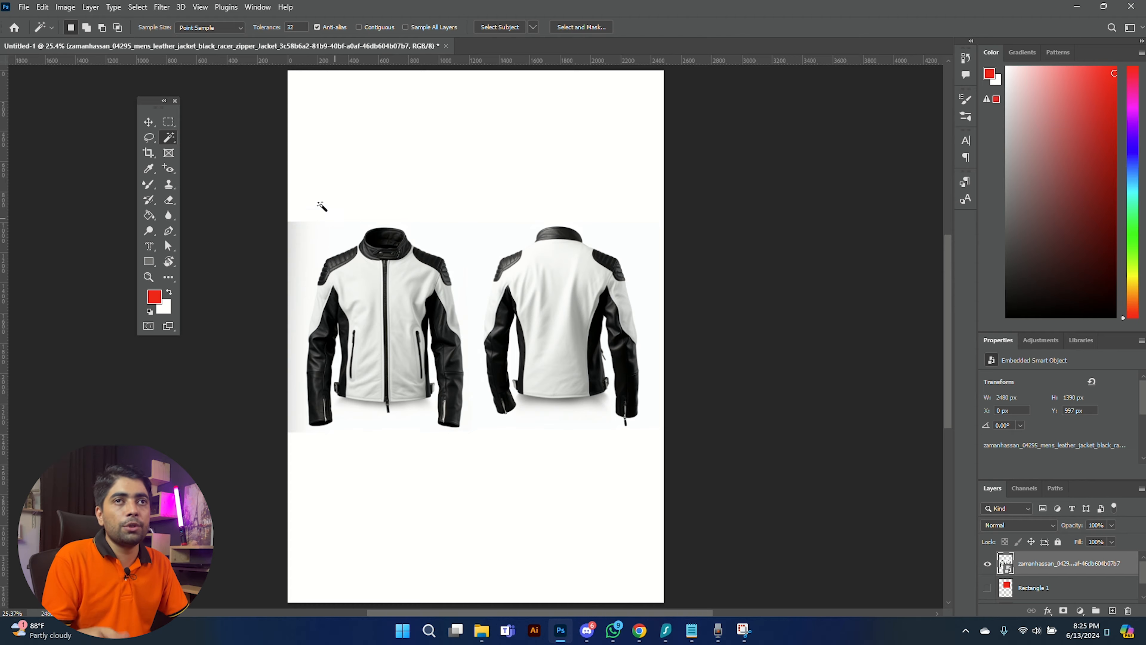
- Try cropping the canvas around the two jackets, adjusting the crop's upper and lower edges, and cancel the crop
{"action": "left_click", "coordinate": [147, 156]}
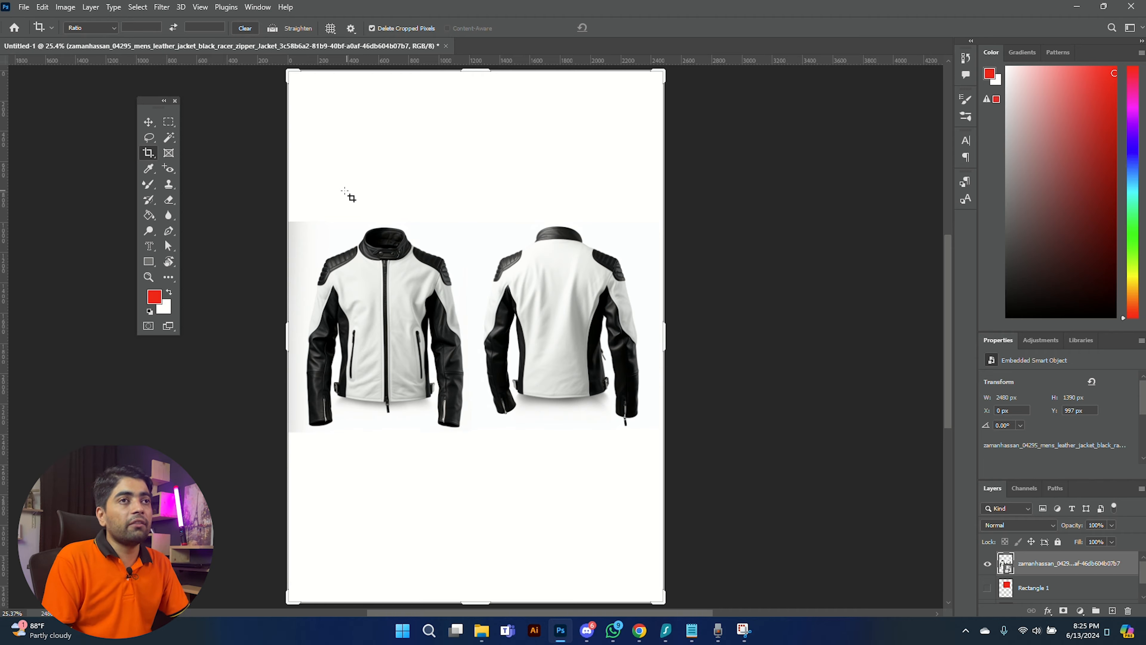
{"action": "left_click_drag", "start_coordinate": [332, 168], "coordinate": [560, 325]}
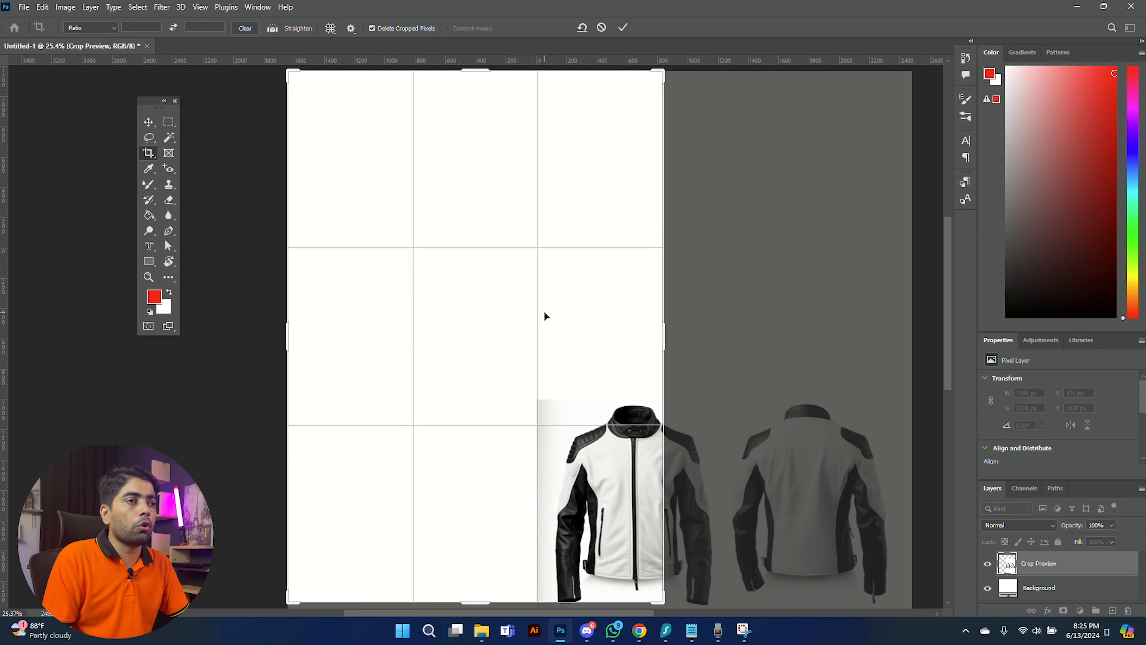
{"action": "key", "text": "Escape"}
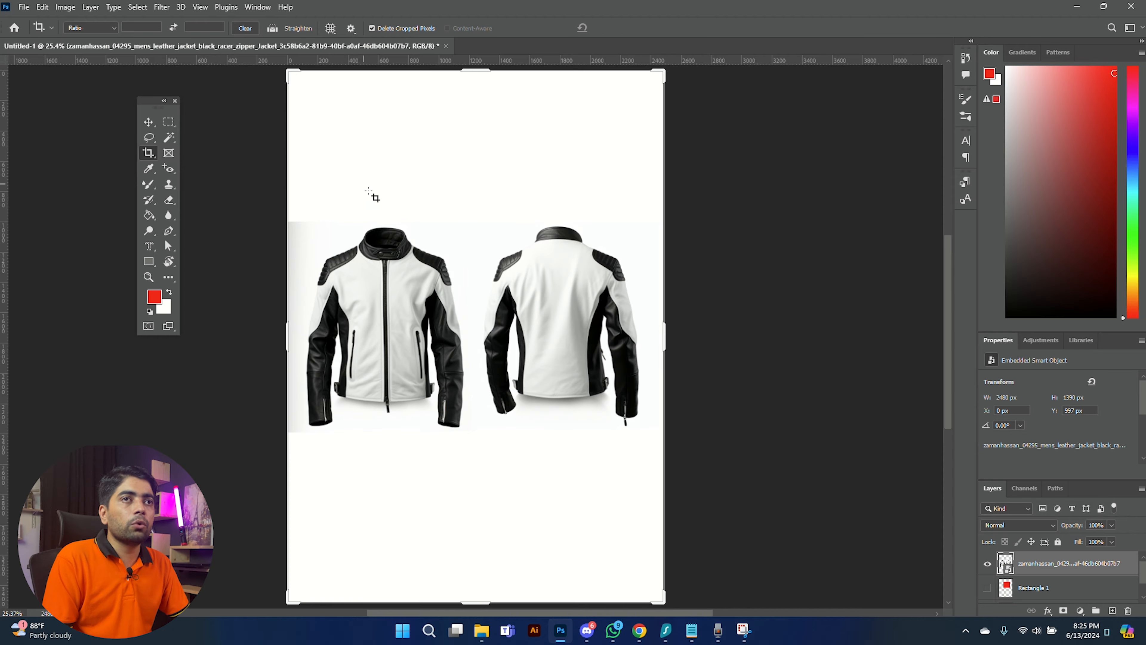
{"action": "left_click_drag", "start_coordinate": [299, 180], "coordinate": [691, 467]}
{"action": "left_click_drag", "start_coordinate": [474, 190], "coordinate": [474, 278]}
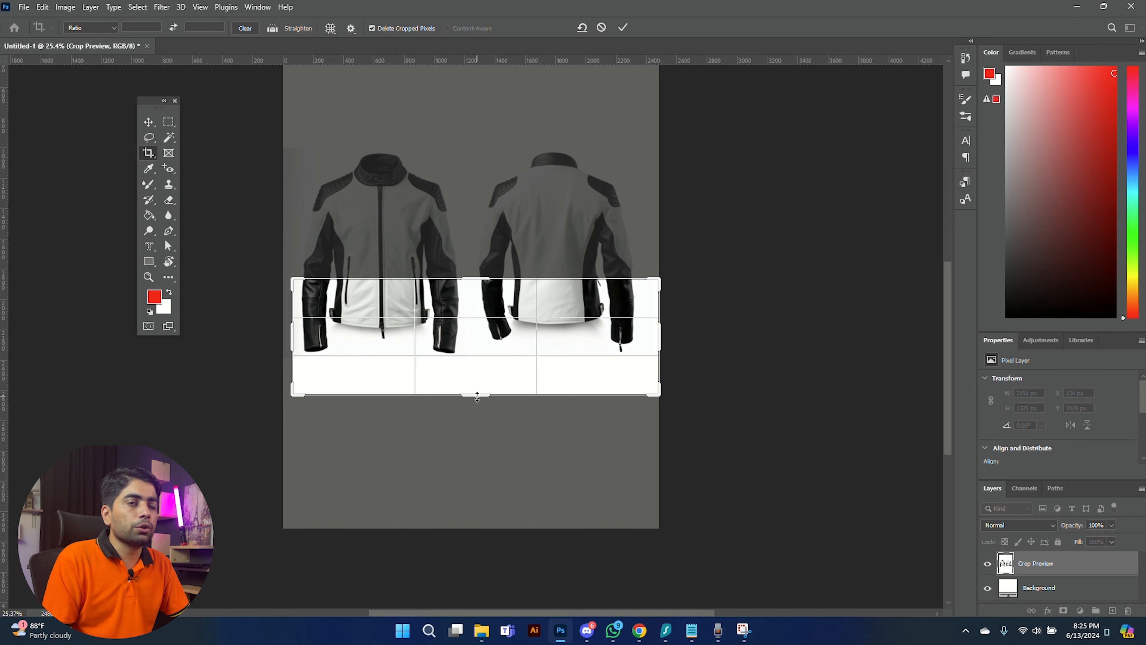
{"action": "mouse_move", "coordinate": [477, 396]}
{"action": "left_mouse_down"}
{"action": "mouse_move", "coordinate": [479, 336]}
{"action": "mouse_move", "coordinate": [497, 357]}
{"action": "mouse_move", "coordinate": [489, 410]}
{"action": "left_mouse_up"}
{"action": "key", "text": "Escape"}
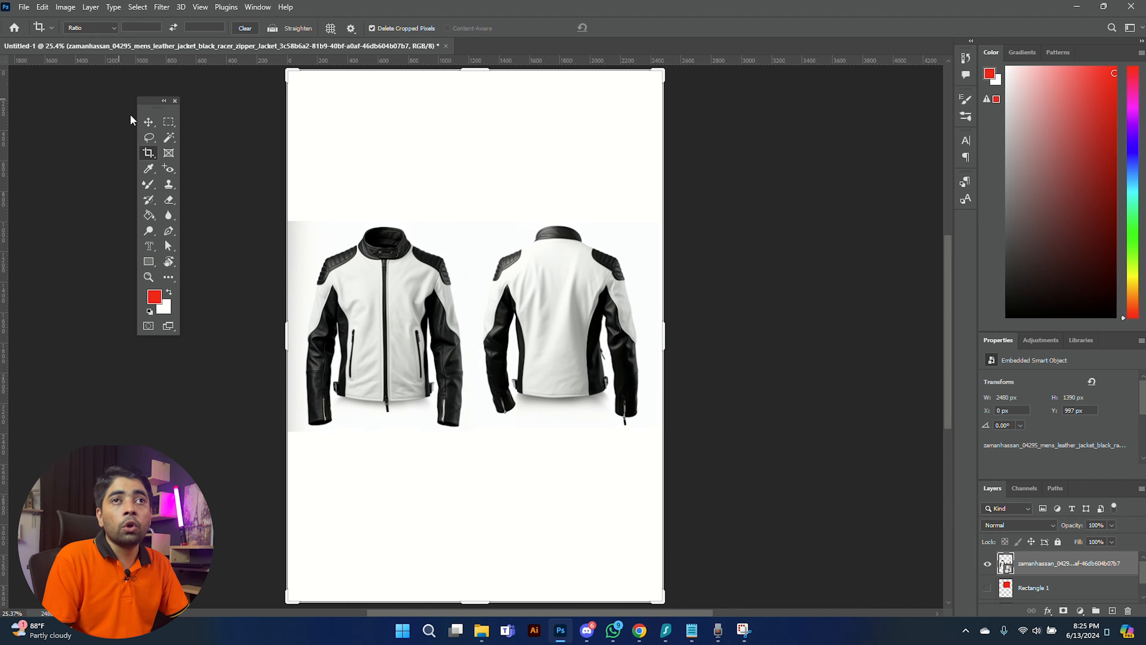
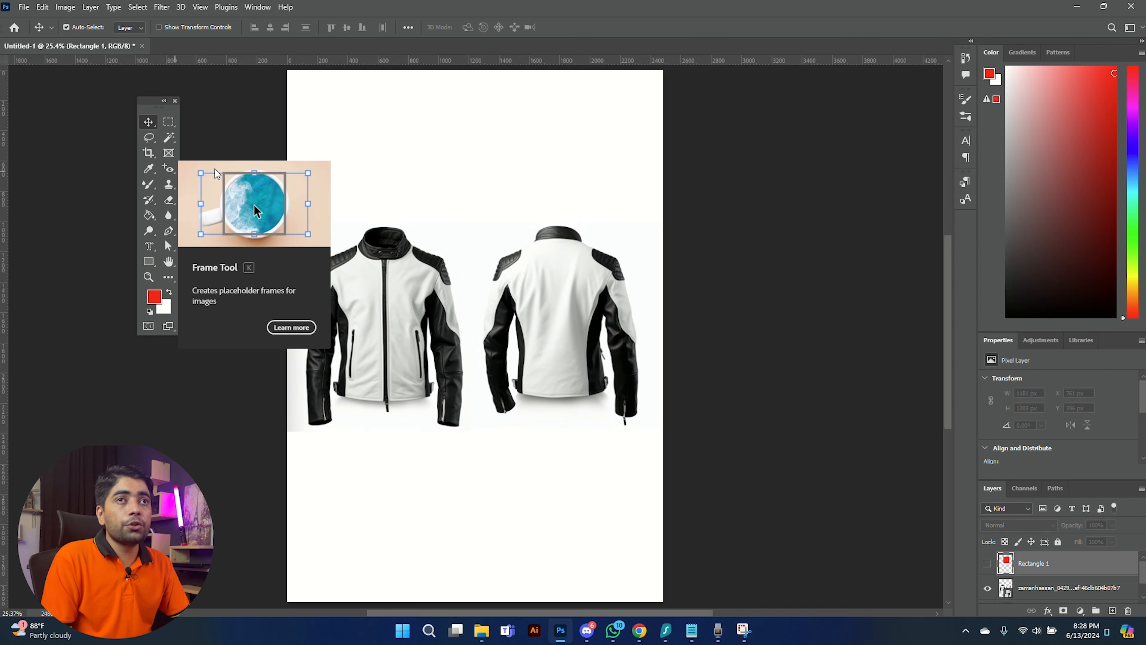
- Show the Rectangle 1 layer and draw a rectangular frame over the red rectangle with the Frame tool
{"action": "left_click", "coordinate": [169, 152]}
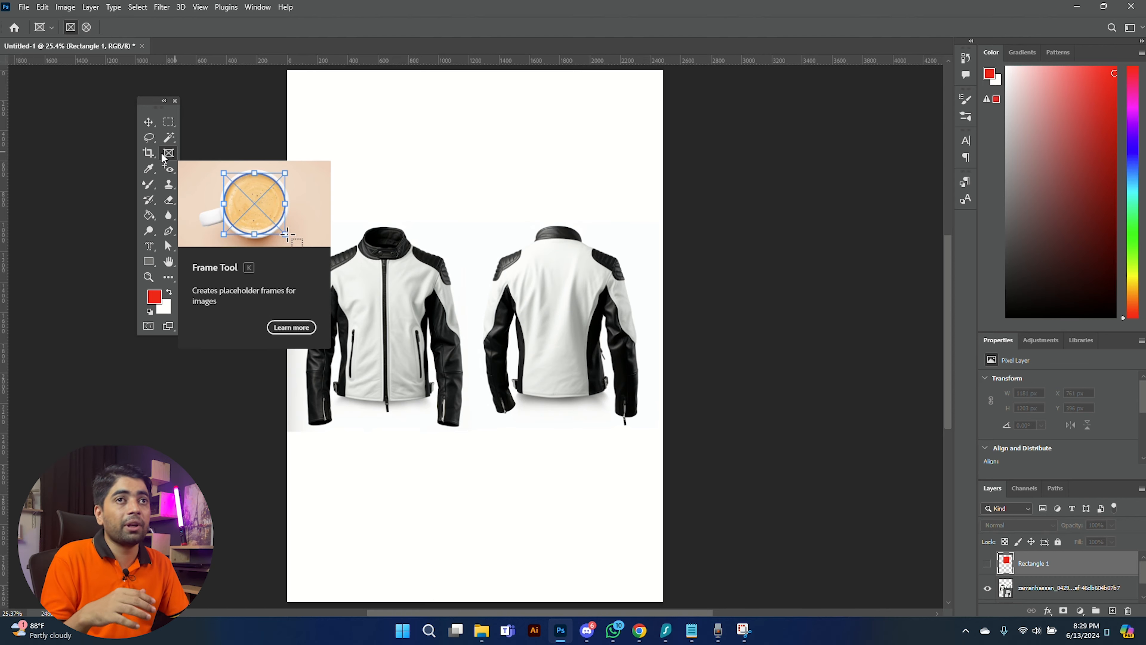
{"action": "left_click", "coordinate": [987, 563]}
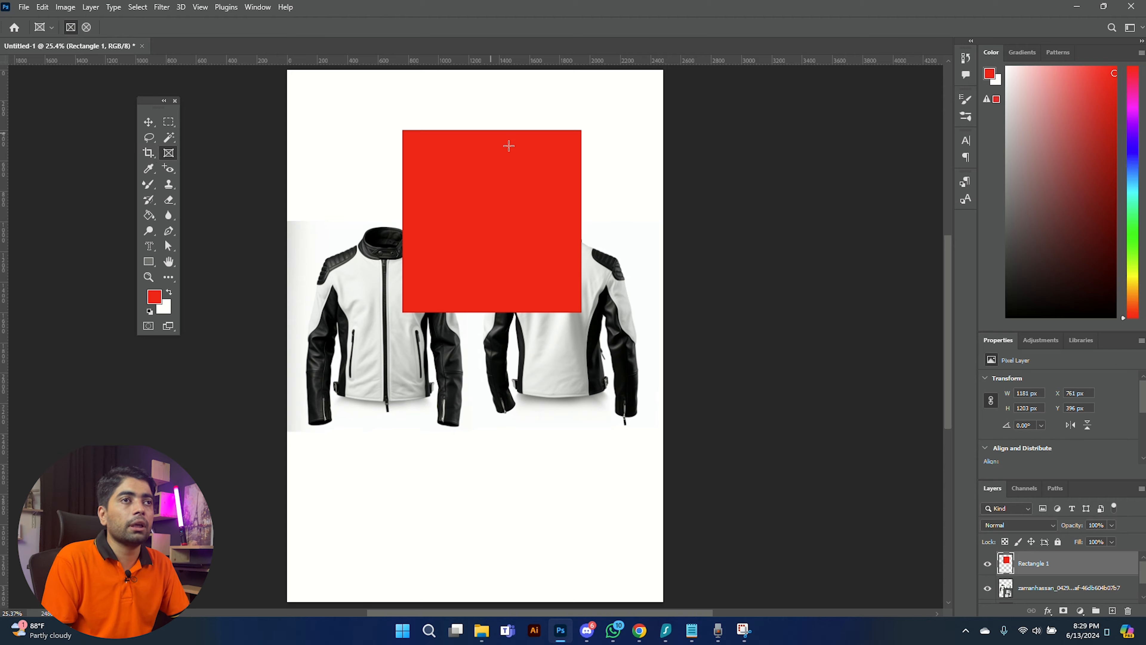
{"action": "left_click_drag", "start_coordinate": [432, 145], "coordinate": [568, 293]}
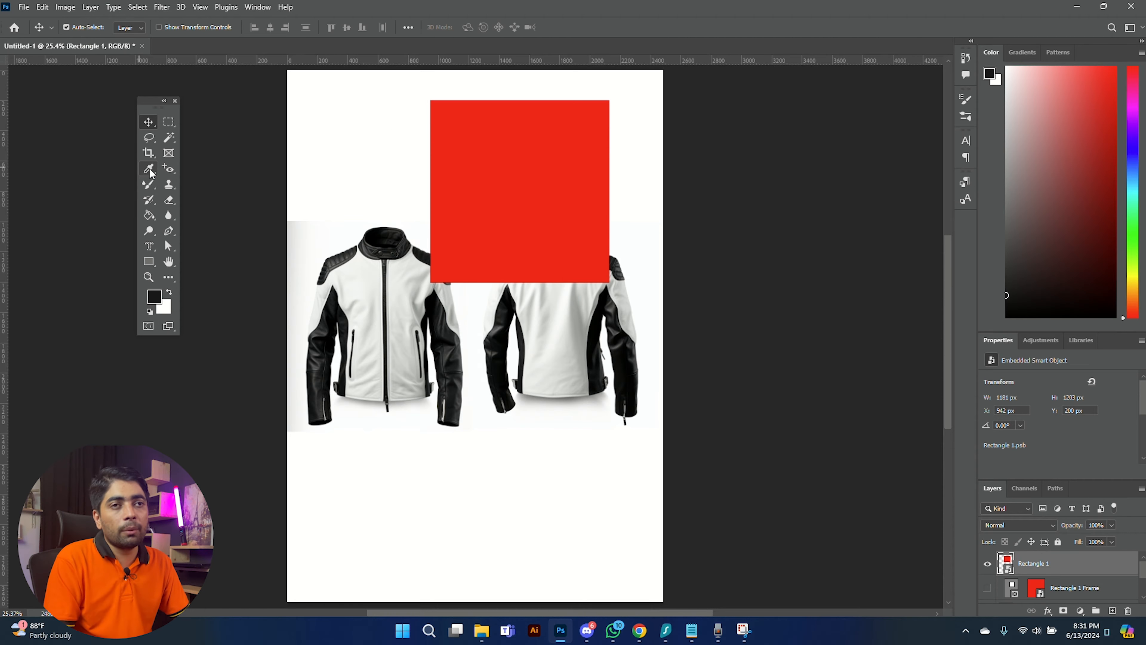
- Sample the rectangle's red with the Eyedropper, and sample the front jacket's black shoulder as the foreground colour
{"action": "left_click", "coordinate": [149, 171]}
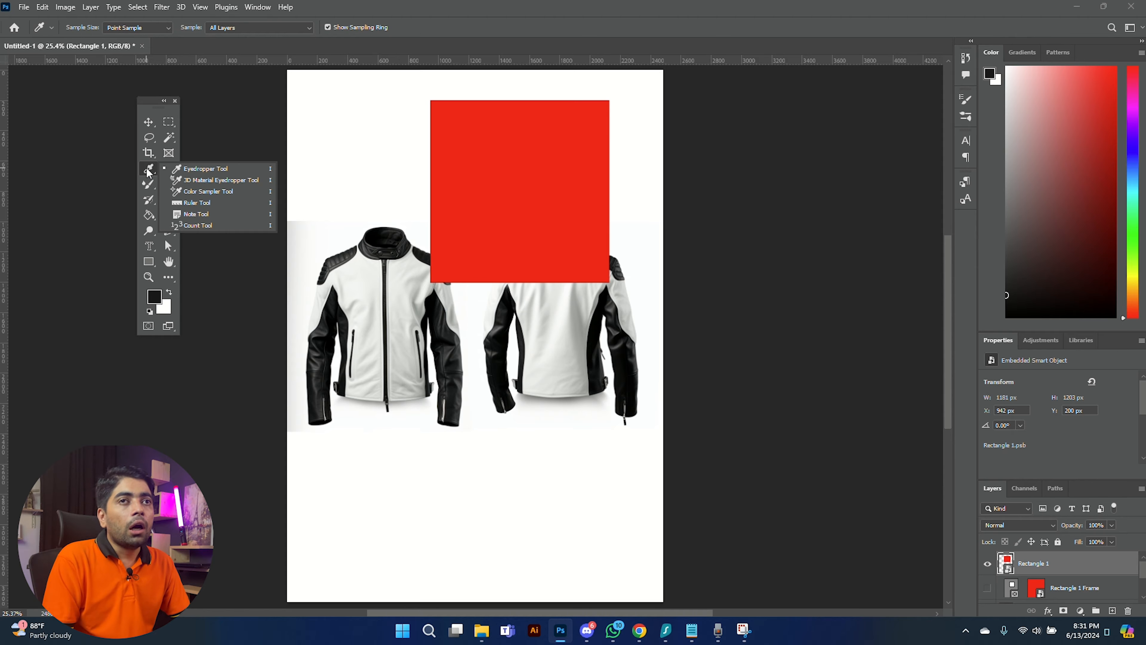
{"action": "left_click", "coordinate": [148, 169]}
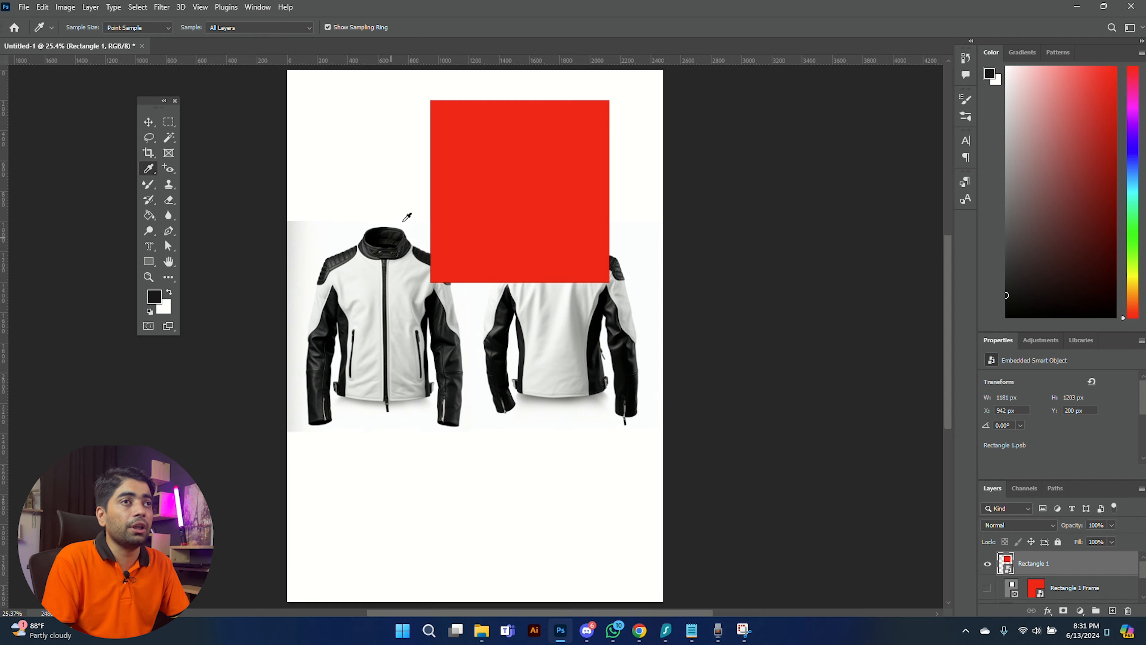
{"action": "left_click", "coordinate": [488, 169]}
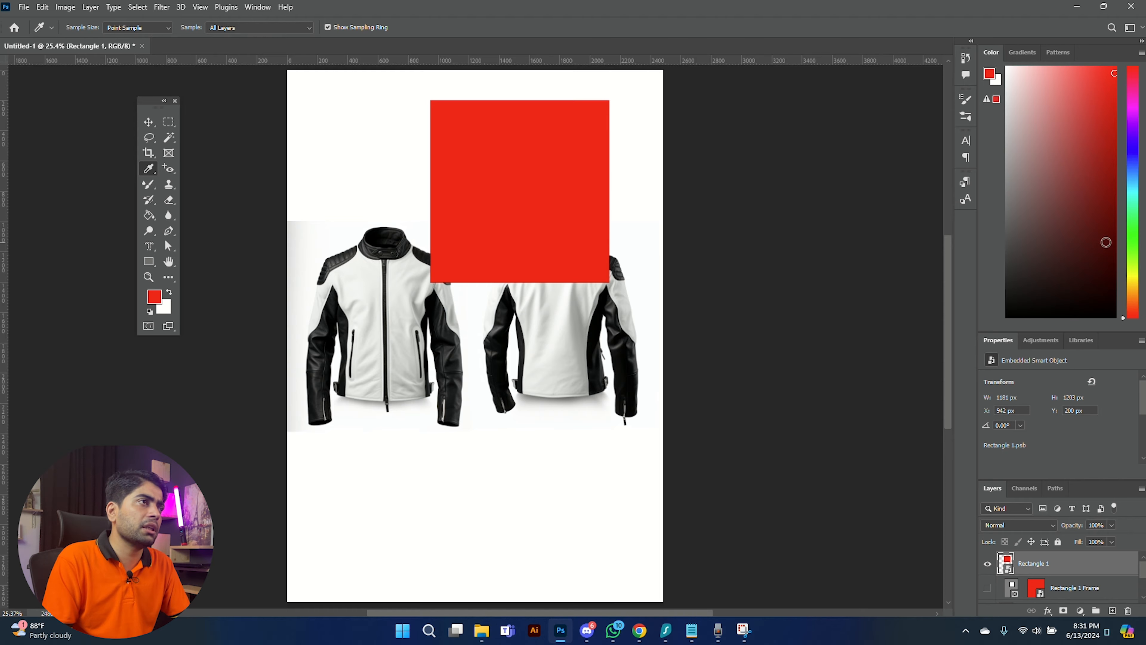
{"action": "left_click", "coordinate": [423, 253]}
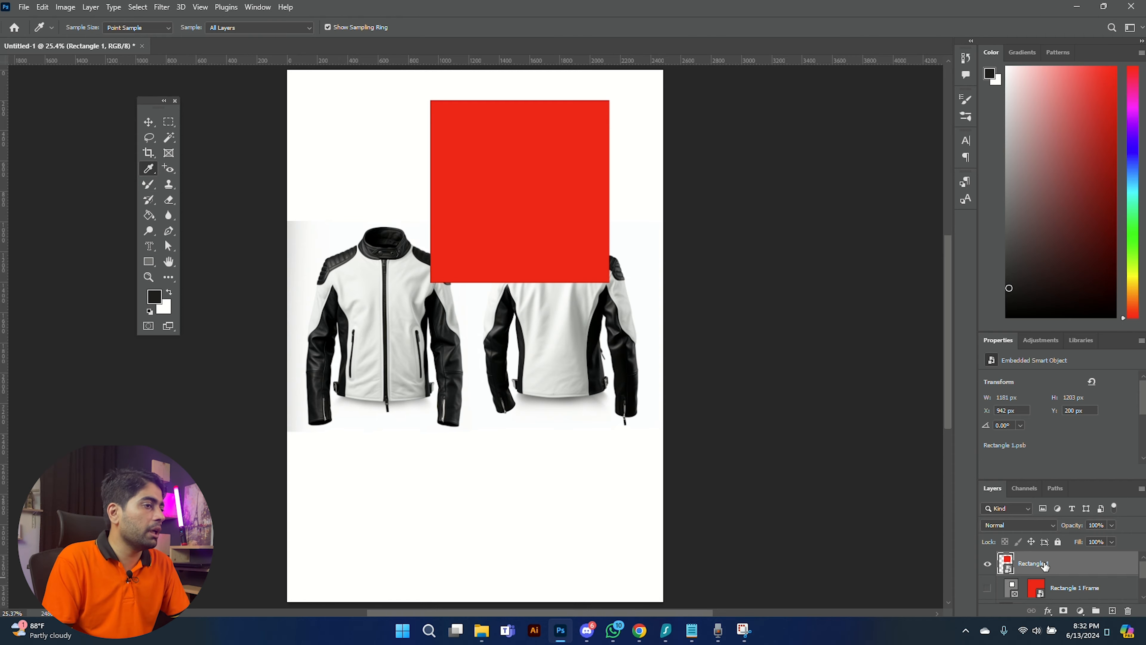
- Rasterize the Rectangle 1 layer and fill the red rectangle with the sampled black using the Paint Bucket
{"action": "right_click", "coordinate": [1075, 568]}
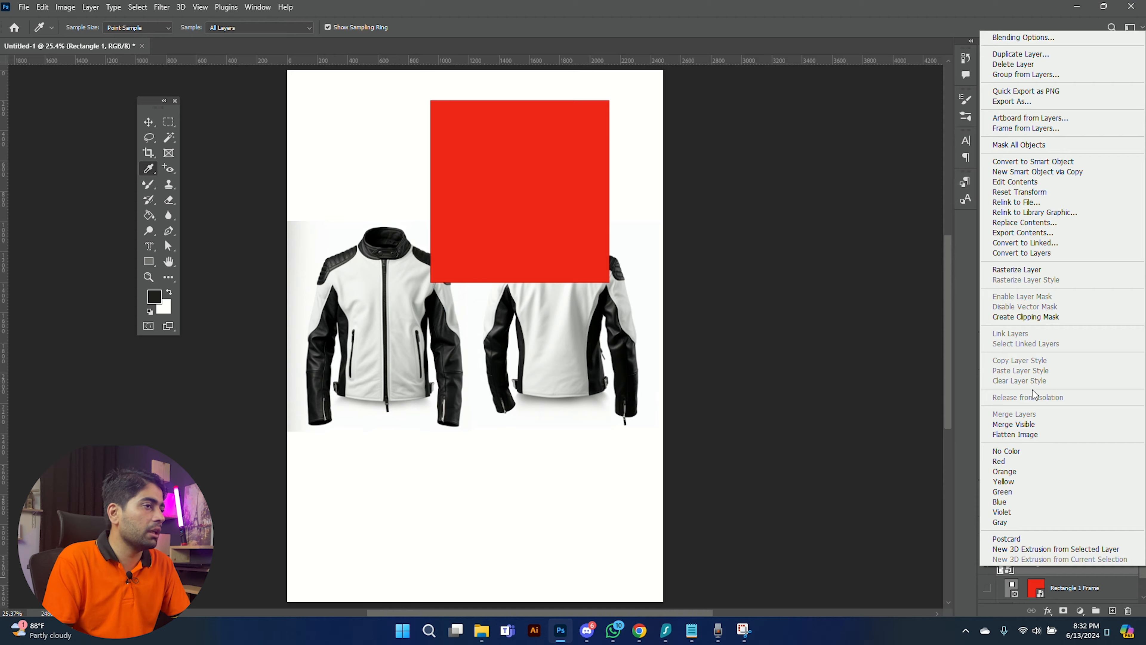
{"action": "left_click", "coordinate": [1032, 271]}
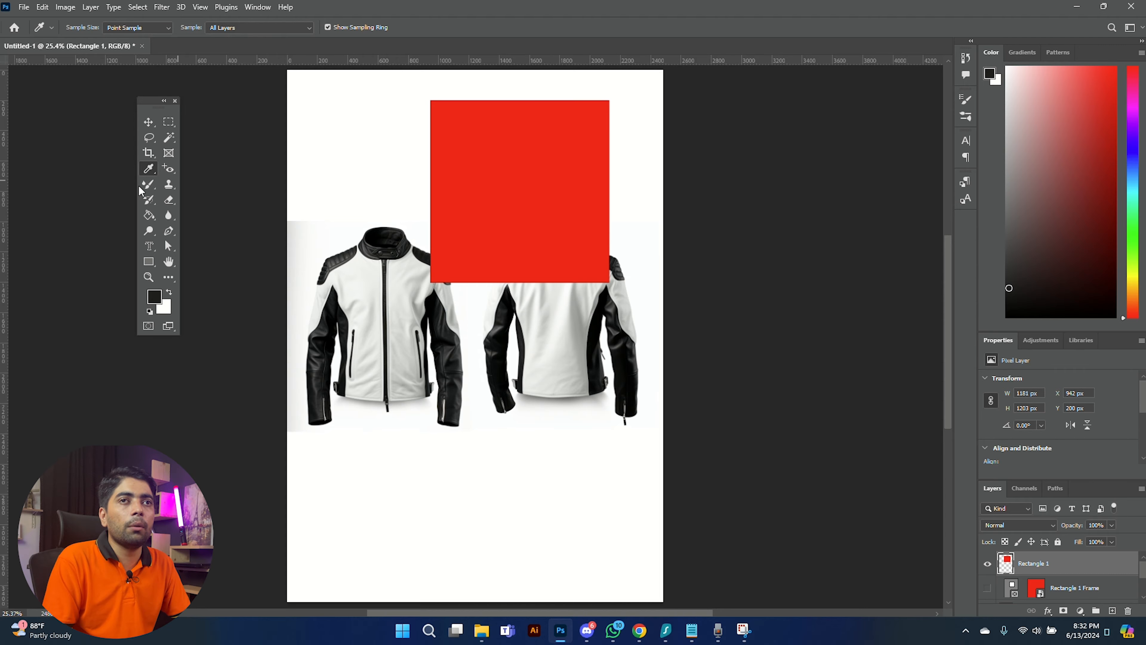
{"action": "left_click", "coordinate": [149, 215]}
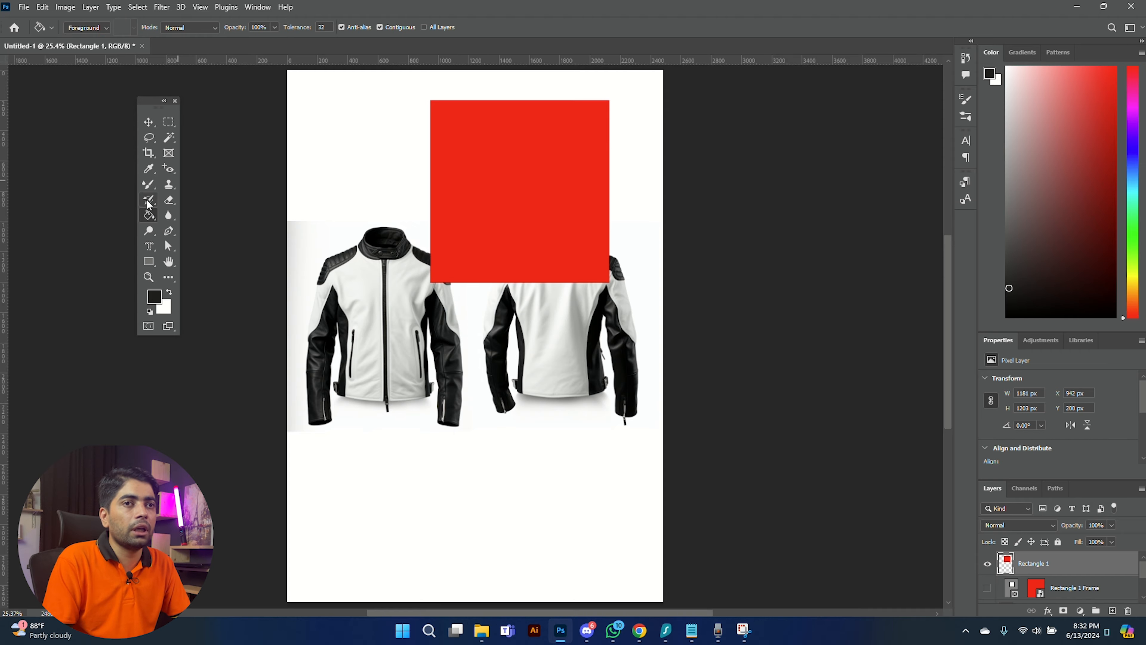
{"action": "left_click", "coordinate": [503, 193]}
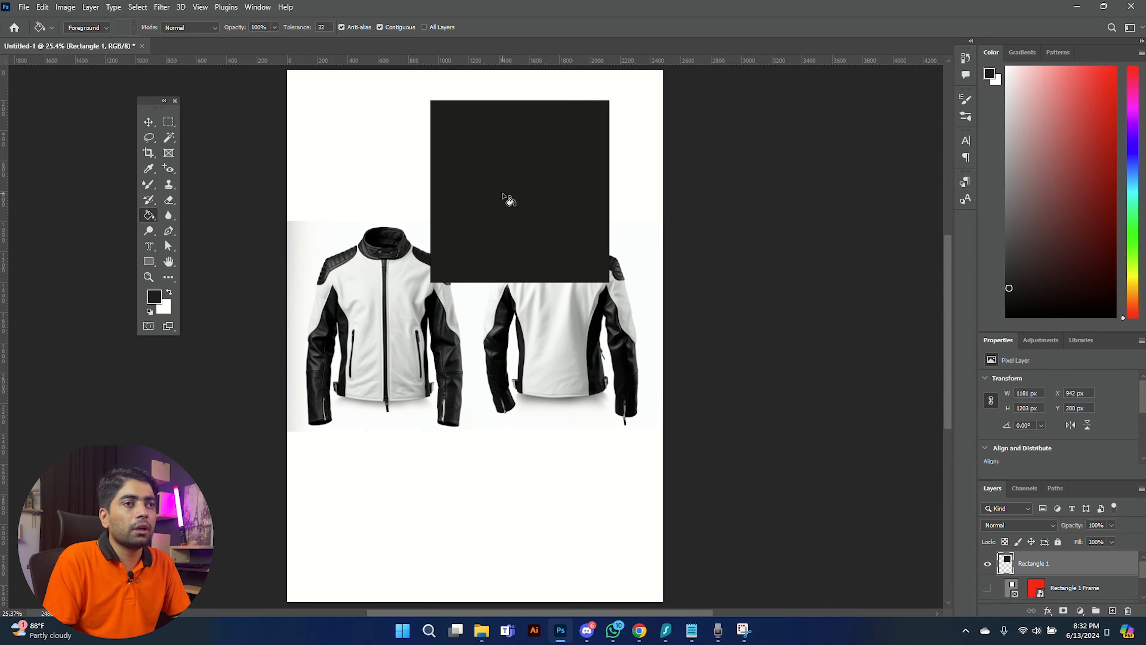
{"action": "key", "text": "ctrl+plus"}
{"action": "key", "text": "ctrl+plus"}
{"action": "key", "text": "ctrl+plus"}
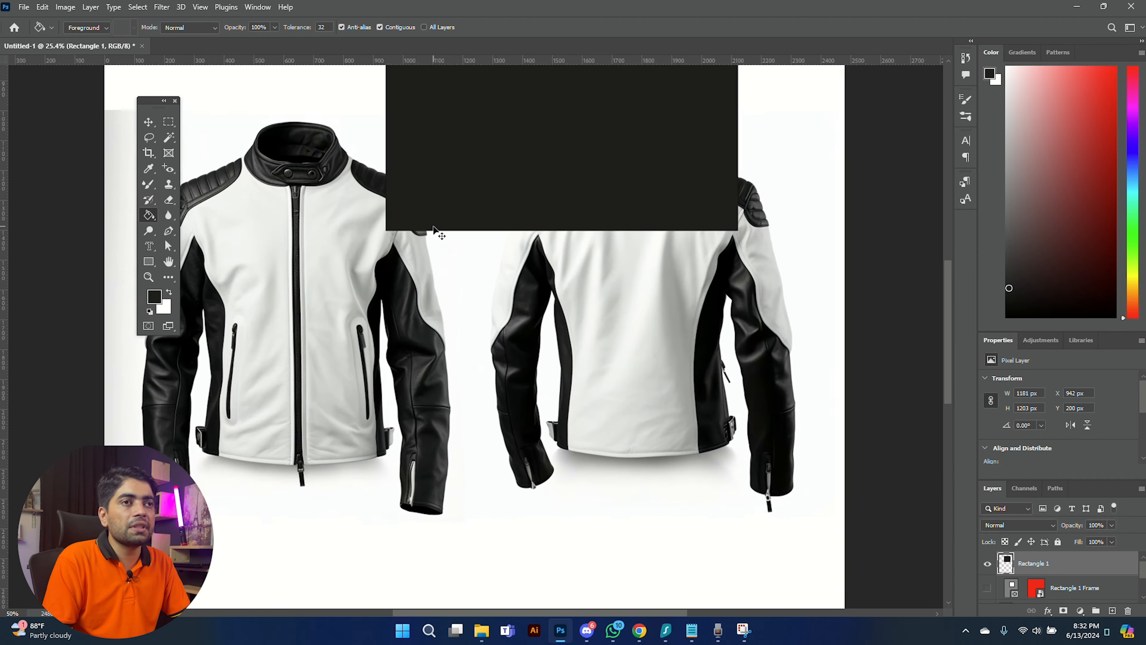
{"action": "scroll", "coordinate": [427, 225], "scroll_direction": "up", "scroll_amount": 5}
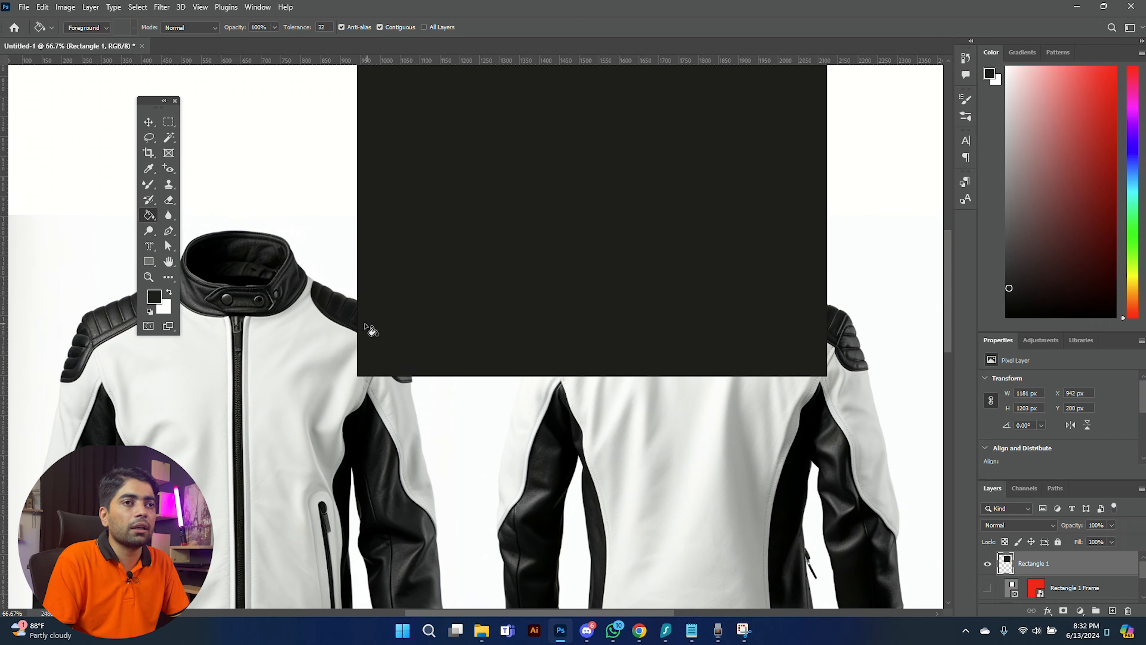
{"action": "key", "text": "ctrl+0"}
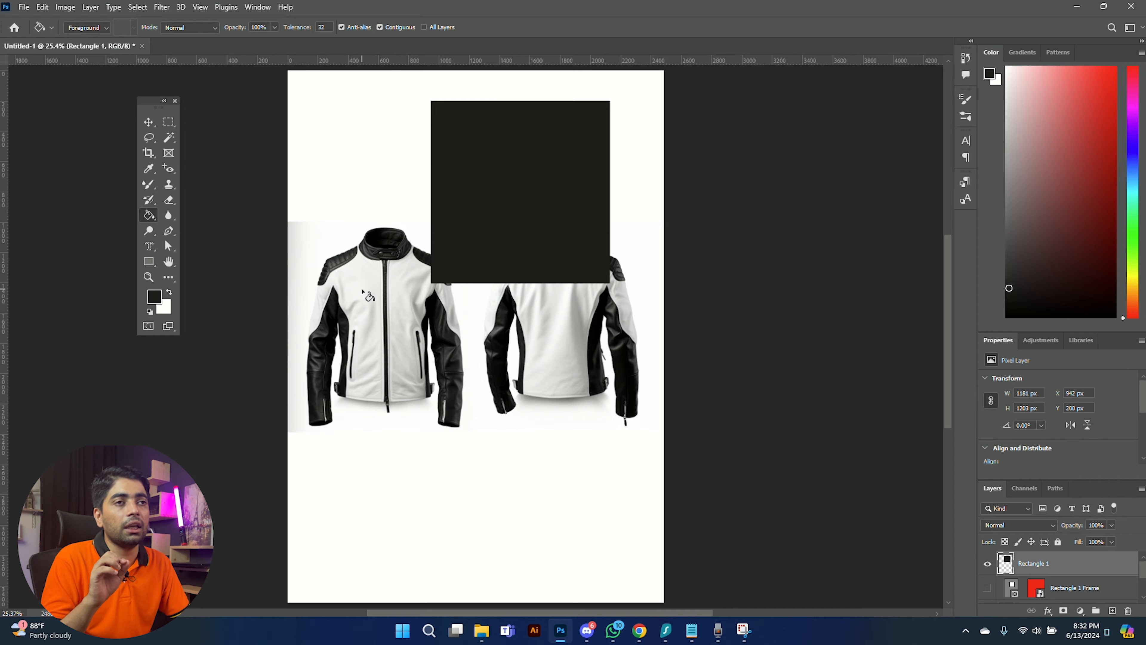
- Select the jacket photo layer and rasterize it
{"action": "scroll", "coordinate": [1043, 571], "scroll_direction": "down", "scroll_amount": 2}
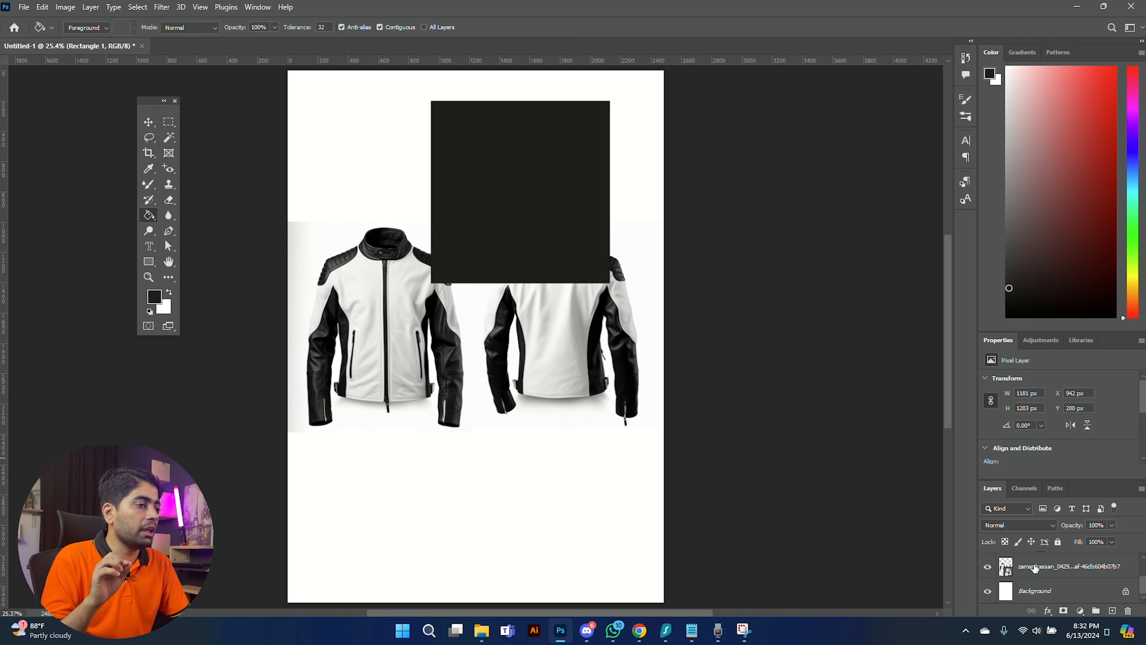
{"action": "left_click", "coordinate": [1039, 568]}
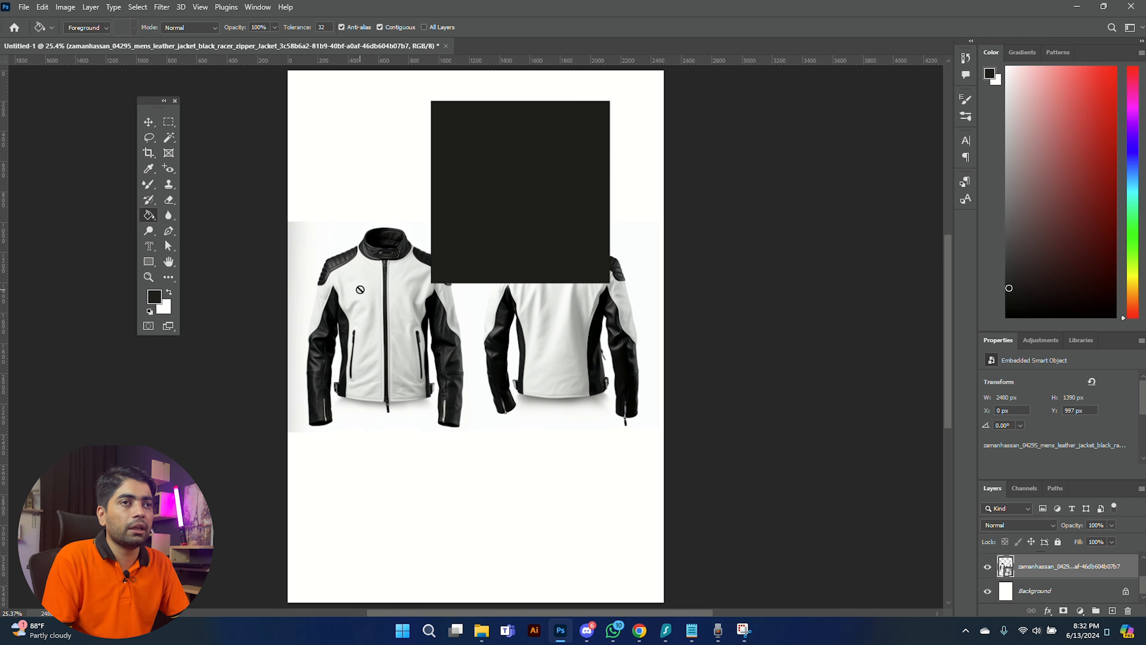
{"action": "right_click", "coordinate": [1042, 568]}
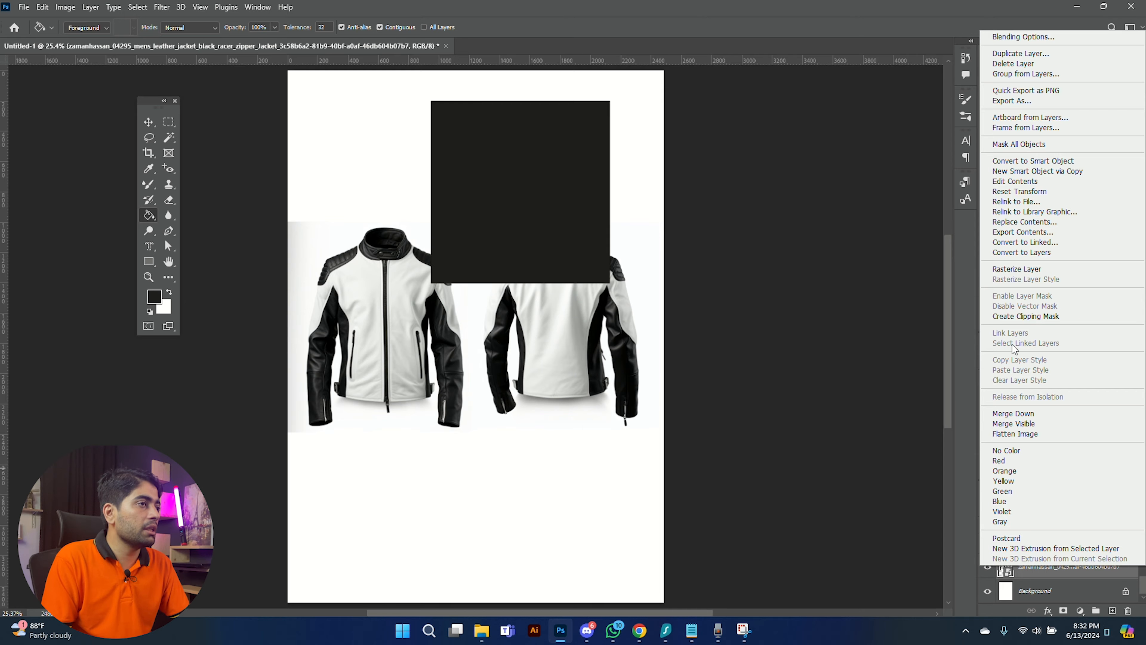
{"action": "left_click", "coordinate": [1027, 271]}
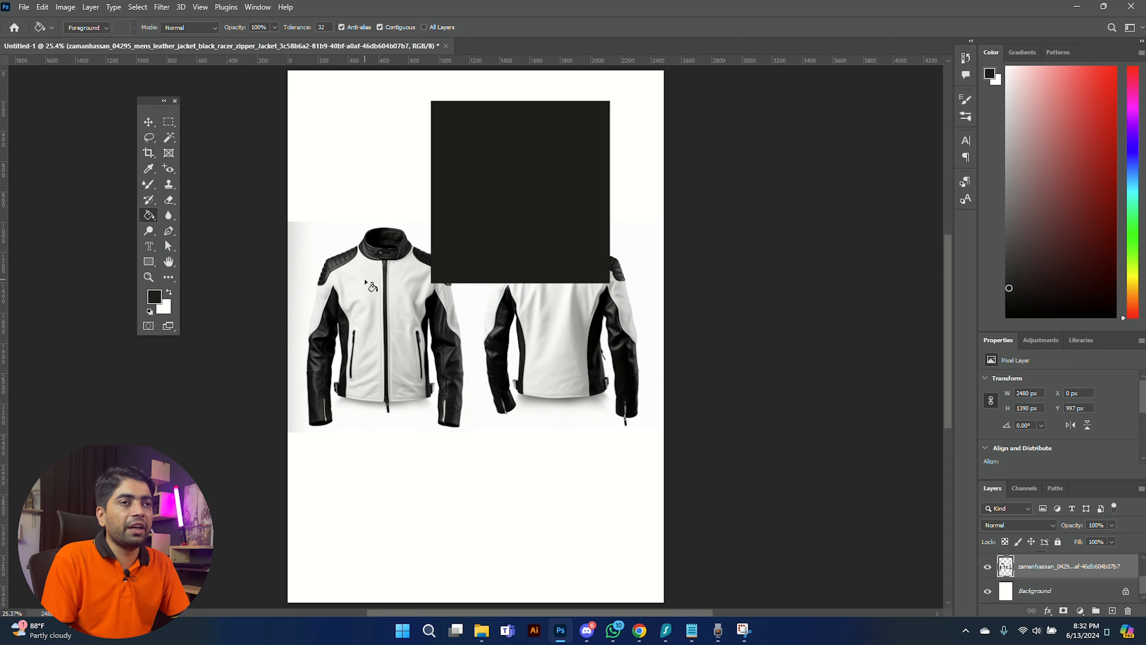
- Try filling the front jacket's white body with black using the Paint Bucket, and undo the fill
{"action": "left_click", "coordinate": [365, 281]}
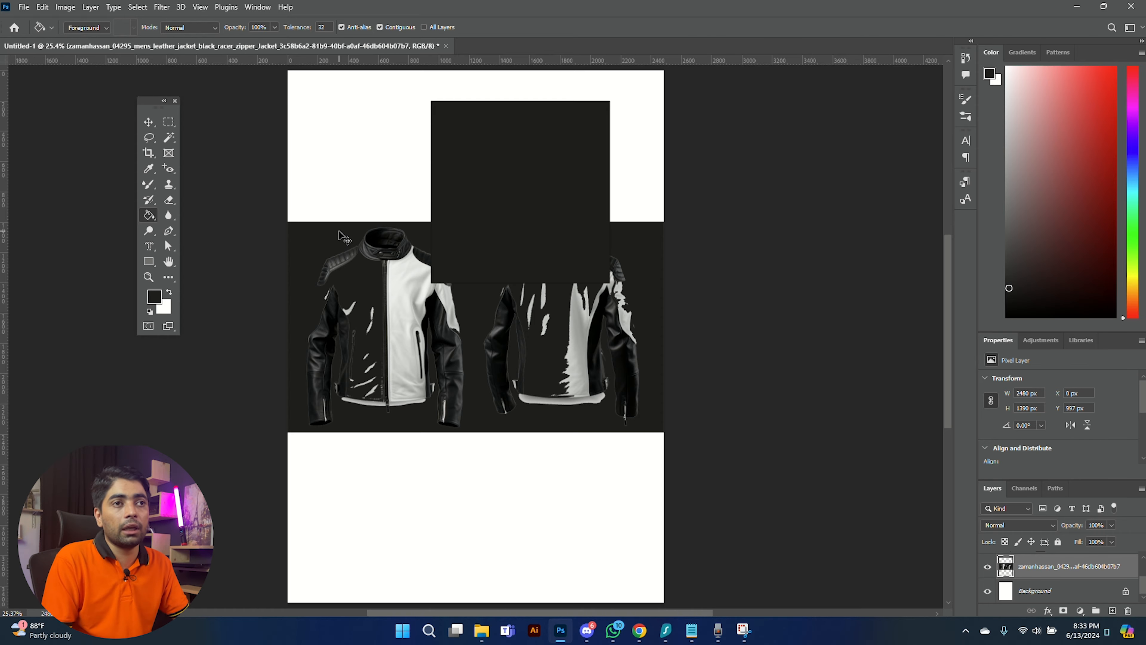
{"action": "key", "text": "ctrl+z"}
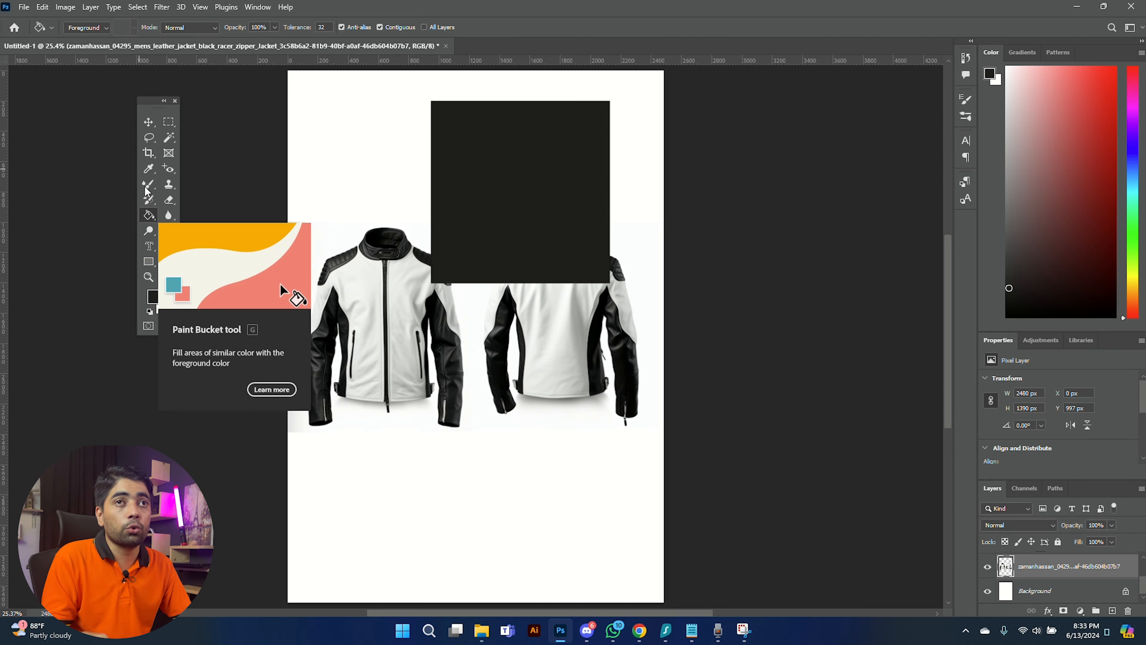
- Scribble thin black strokes in the blank area above the front jacket with the Mixer Brush tool
{"action": "left_click", "coordinate": [167, 170]}
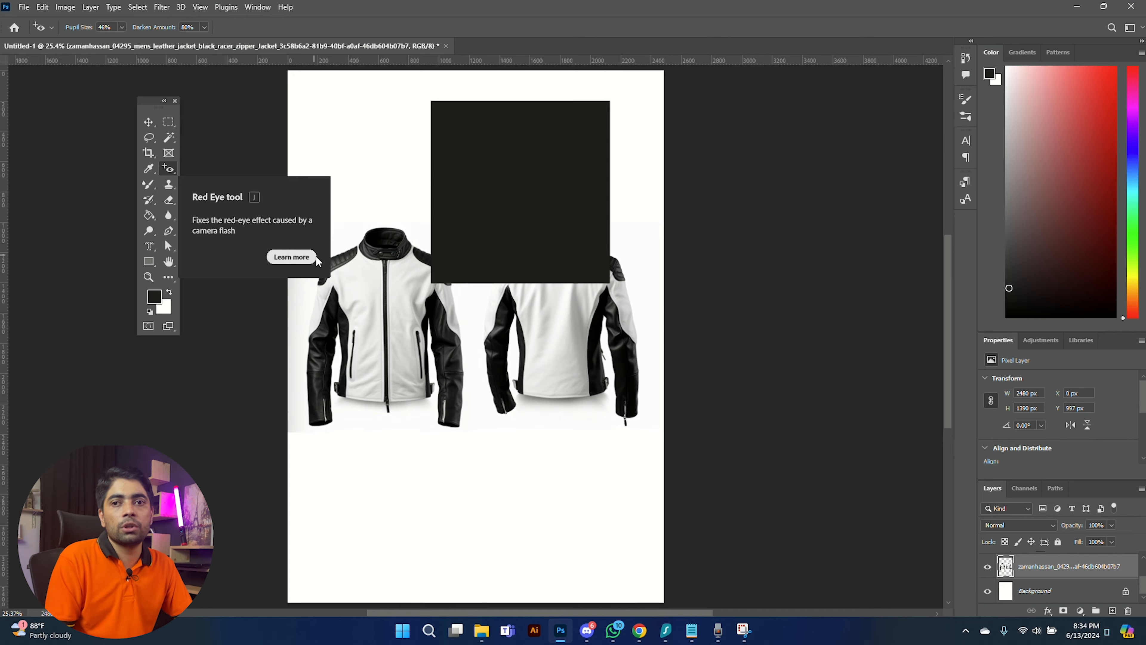
{"action": "left_click", "coordinate": [150, 187]}
{"action": "mouse_move", "coordinate": [374, 121]}
{"action": "left_mouse_down"}
{"action": "mouse_move", "coordinate": [291, 217]}
{"action": "mouse_move", "coordinate": [362, 160]}
{"action": "mouse_move", "coordinate": [404, 147]}
{"action": "mouse_move", "coordinate": [347, 258]}
{"action": "mouse_move", "coordinate": [315, 267]}
{"action": "mouse_move", "coordinate": [398, 105]}
{"action": "mouse_move", "coordinate": [347, 120]}
{"action": "mouse_move", "coordinate": [333, 158]}
{"action": "mouse_move", "coordinate": [346, 143]}
{"action": "mouse_move", "coordinate": [343, 192]}
{"action": "mouse_move", "coordinate": [364, 205]}
{"action": "mouse_move", "coordinate": [379, 175]}
{"action": "mouse_move", "coordinate": [414, 149]}
{"action": "mouse_move", "coordinate": [371, 195]}
{"action": "mouse_move", "coordinate": [408, 129]}
{"action": "mouse_move", "coordinate": [408, 89]}
{"action": "mouse_move", "coordinate": [316, 158]}
{"action": "left_mouse_up"}
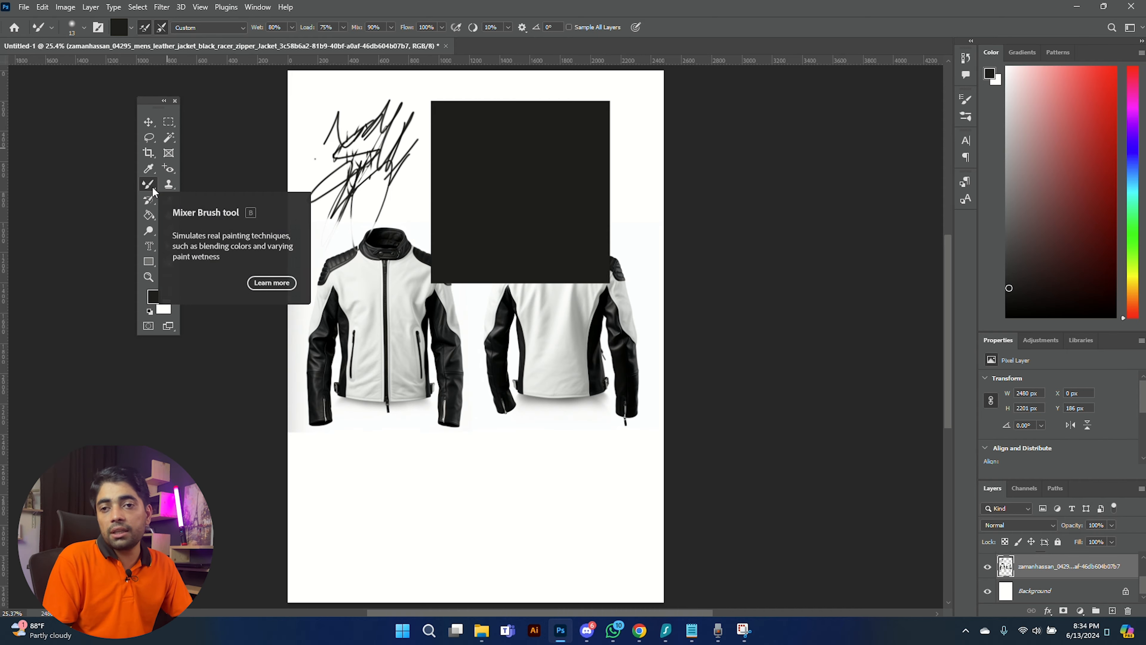
- Switch to the Brush tool and paint thick black strokes over the scribble and down across the front jacket
{"action": "right_click", "coordinate": [153, 189]}
{"action": "left_click", "coordinate": [153, 189]}
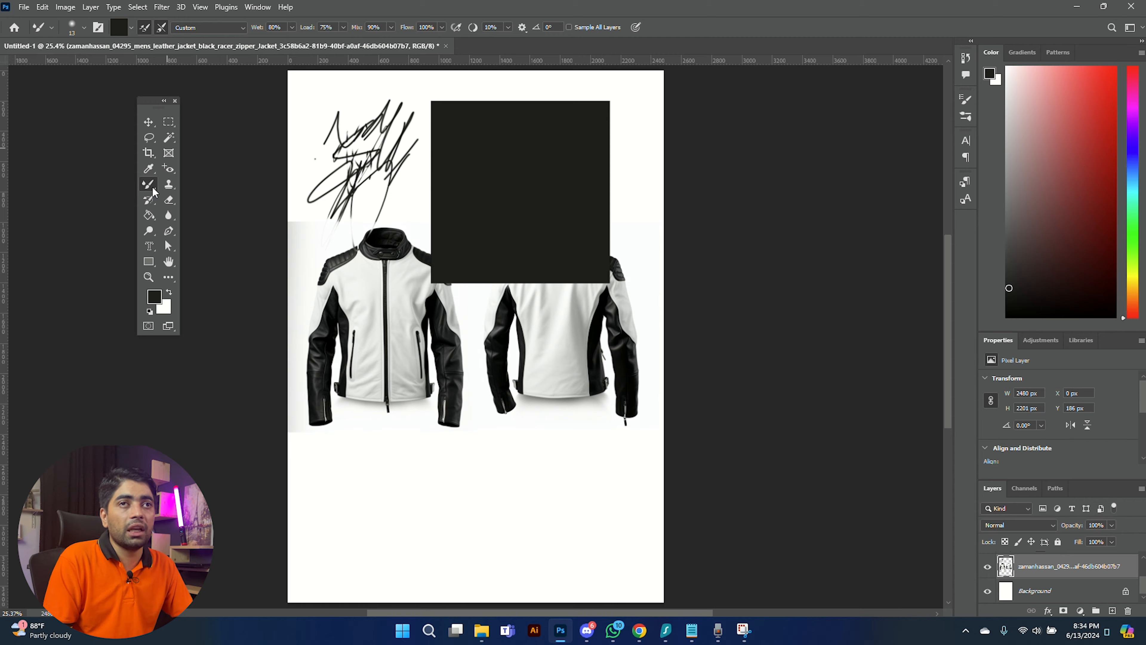
{"action": "right_click", "coordinate": [153, 189]}
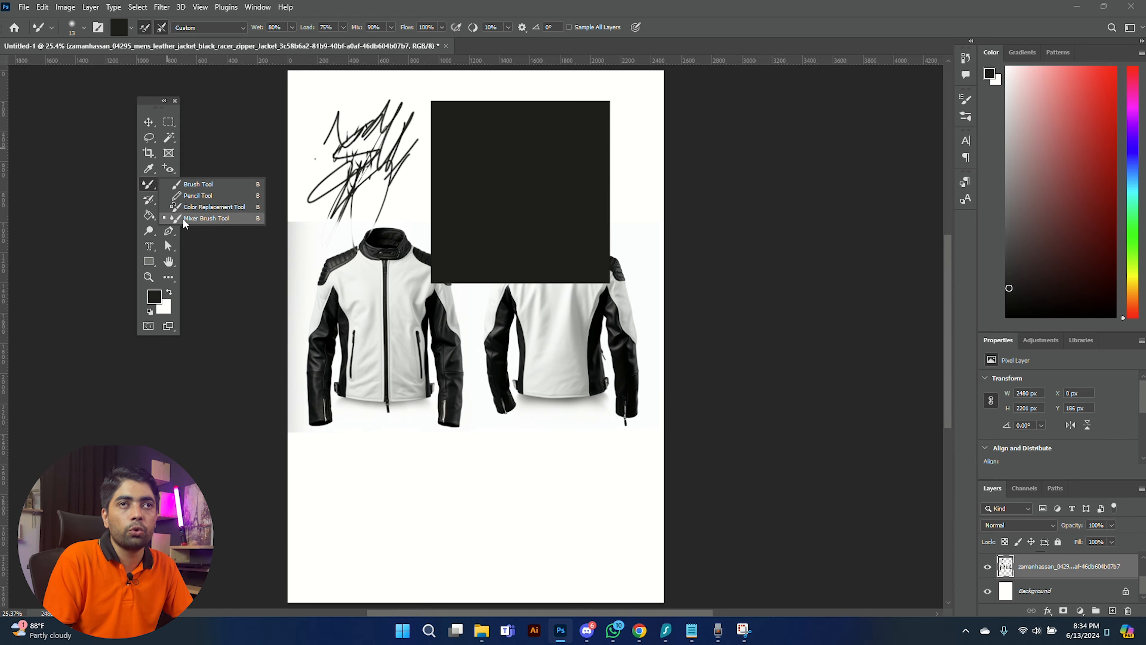
{"action": "left_click", "coordinate": [190, 184]}
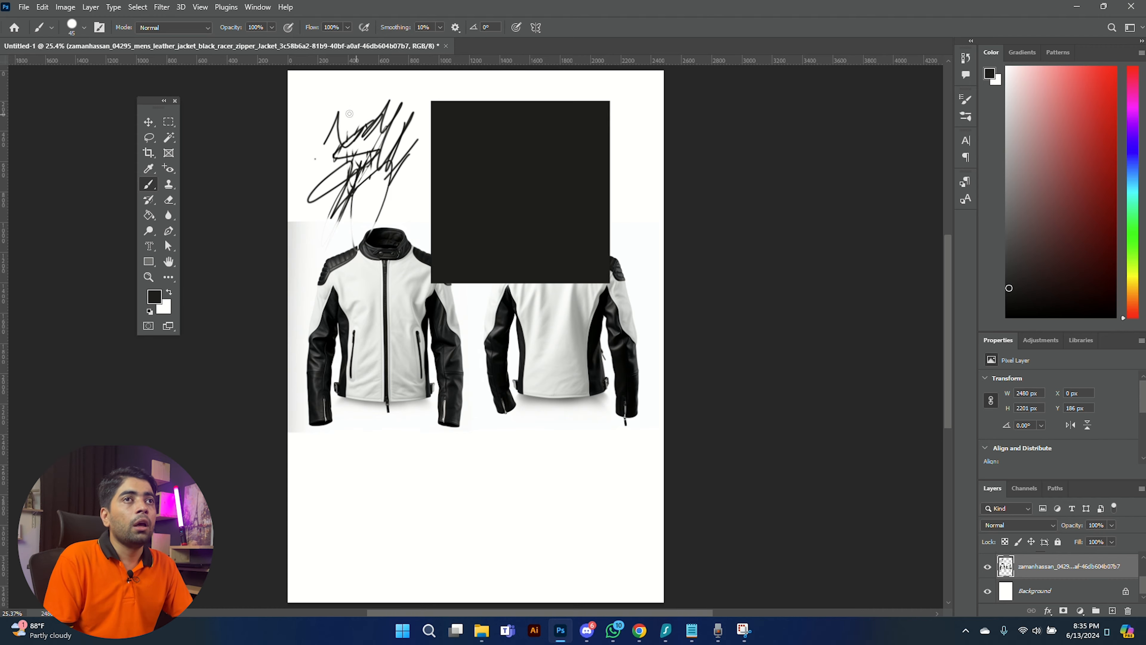
{"action": "mouse_move", "coordinate": [333, 111]}
{"action": "left_mouse_down"}
{"action": "mouse_move", "coordinate": [390, 82]}
{"action": "mouse_move", "coordinate": [302, 214]}
{"action": "mouse_move", "coordinate": [436, 499]}
{"action": "left_mouse_up"}
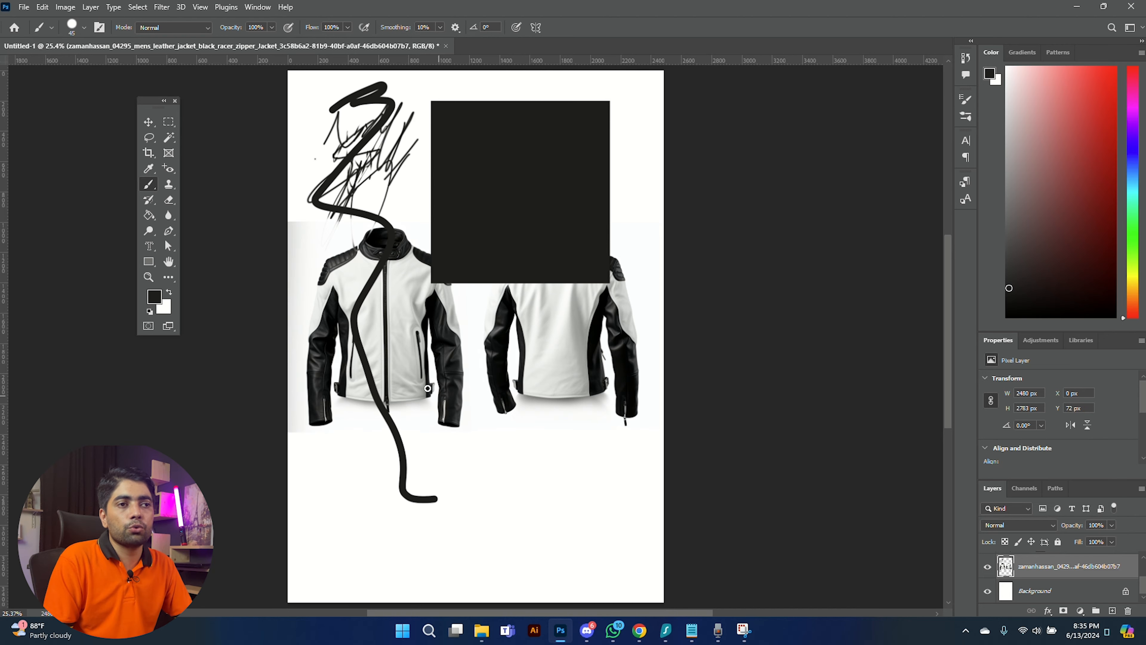
{"action": "mouse_move", "coordinate": [427, 389]}
{"action": "left_mouse_down"}
{"action": "mouse_move", "coordinate": [393, 278]}
{"action": "mouse_move", "coordinate": [392, 474]}
{"action": "mouse_move", "coordinate": [359, 84]}
{"action": "mouse_move", "coordinate": [371, 368]}
{"action": "left_mouse_up"}
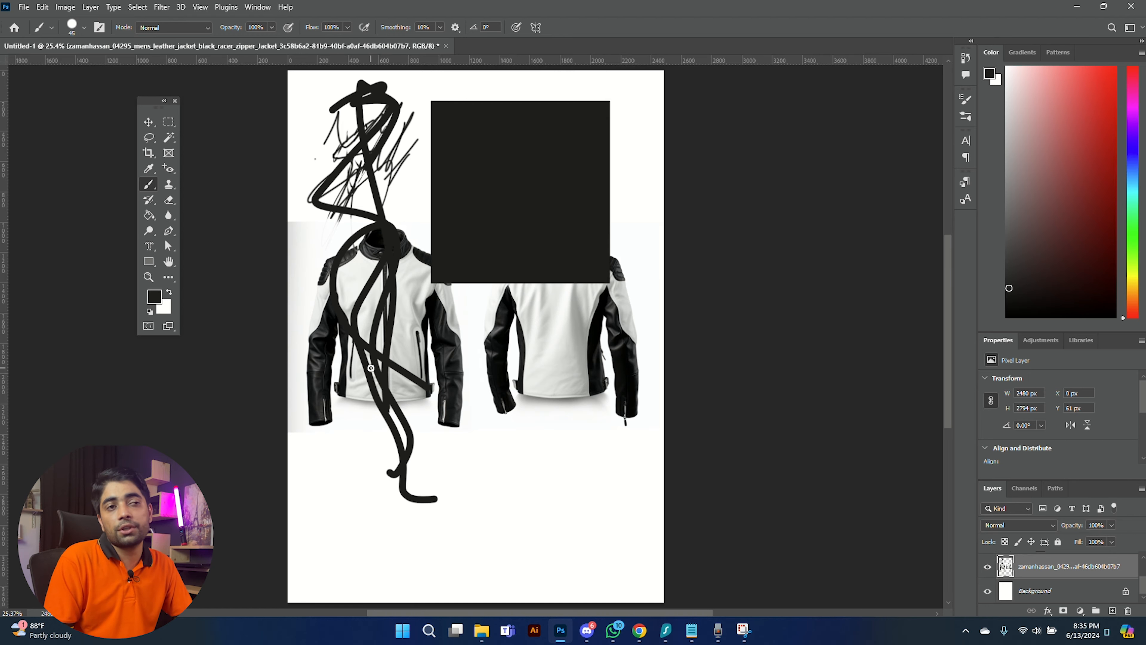
- Review the Brush tool's variants and switch to the Clone Stamp tool
{"action": "right_click", "coordinate": [149, 186]}
{"action": "left_click", "coordinate": [148, 184]}
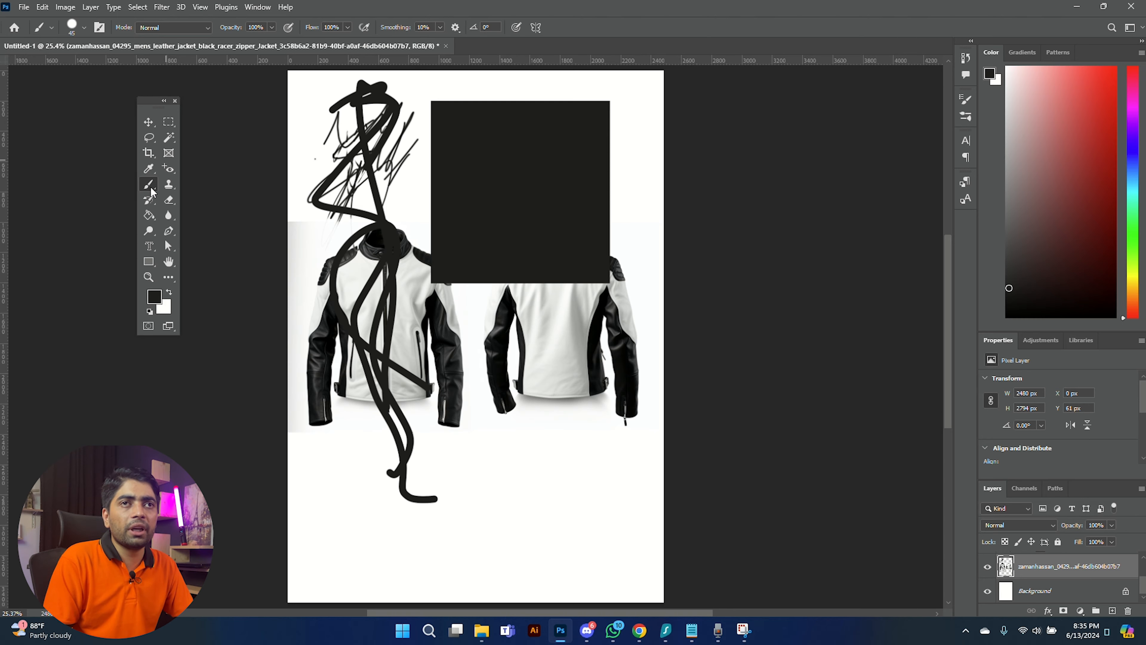
{"action": "right_click", "coordinate": [151, 188]}
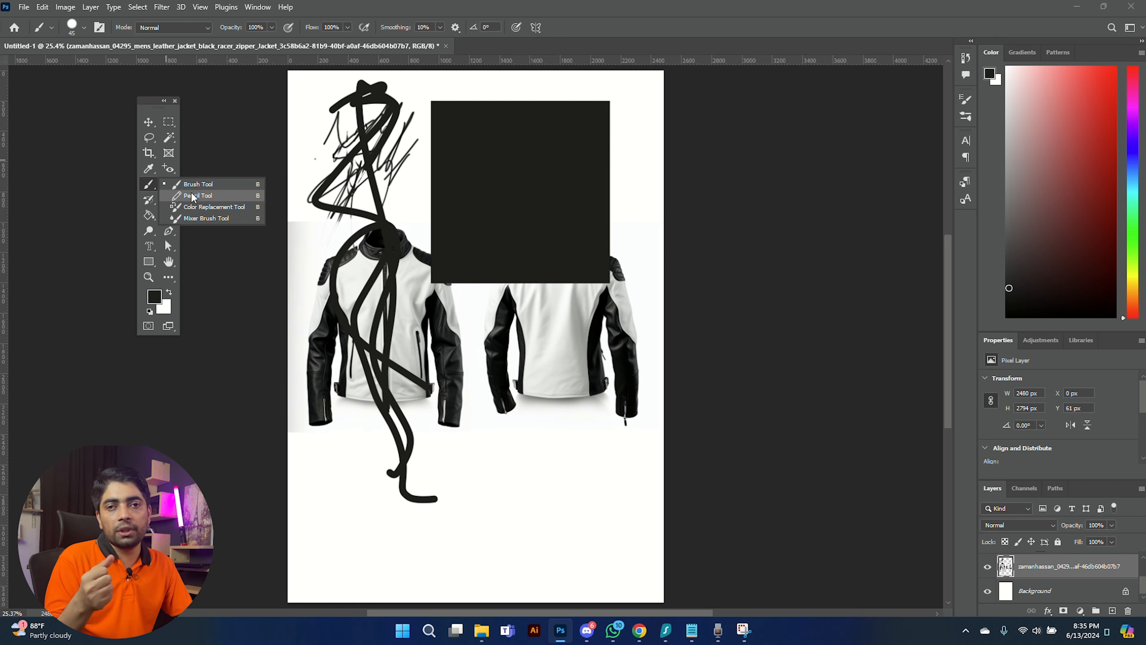
{"action": "left_click", "coordinate": [148, 187]}
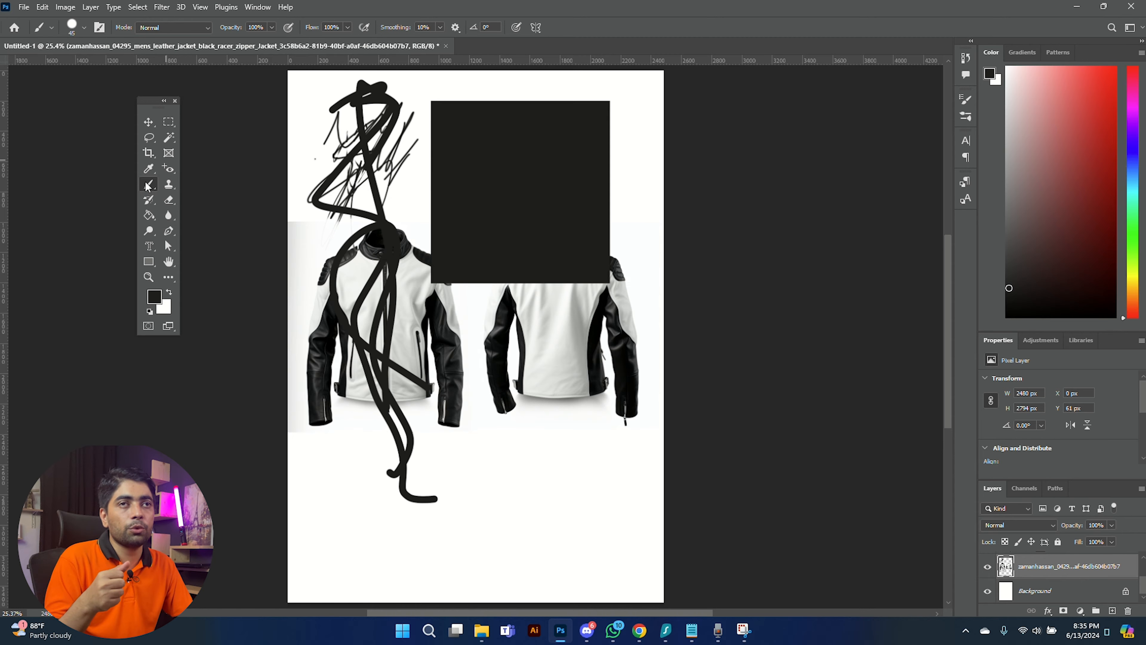
{"action": "left_click", "coordinate": [169, 185]}
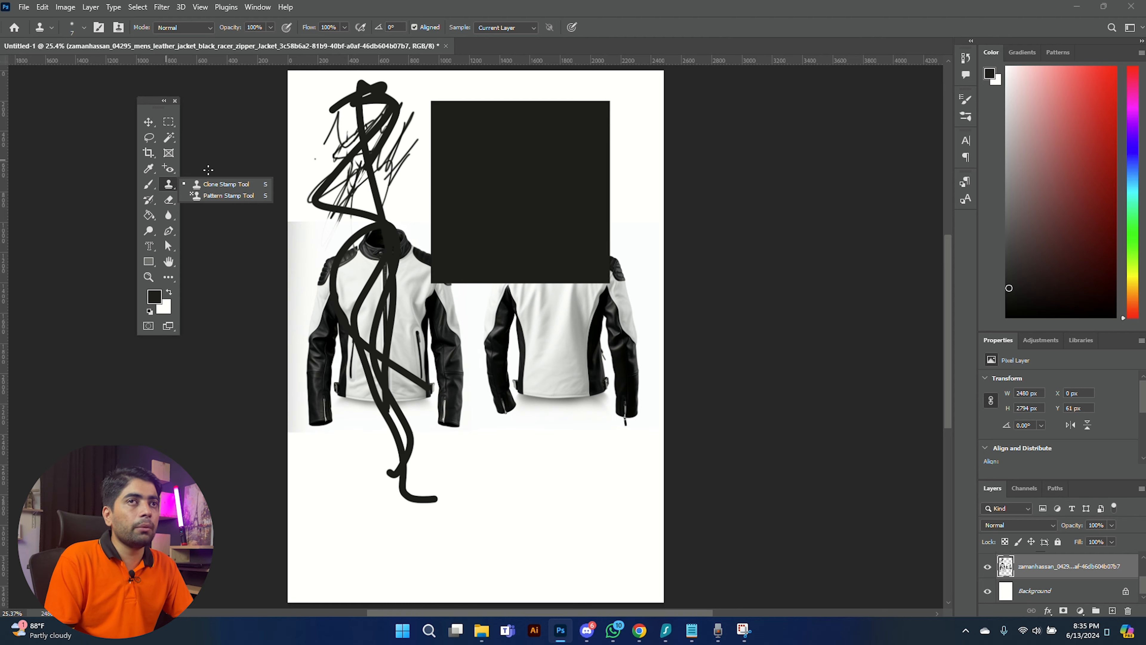
{"action": "left_click", "coordinate": [206, 185]}
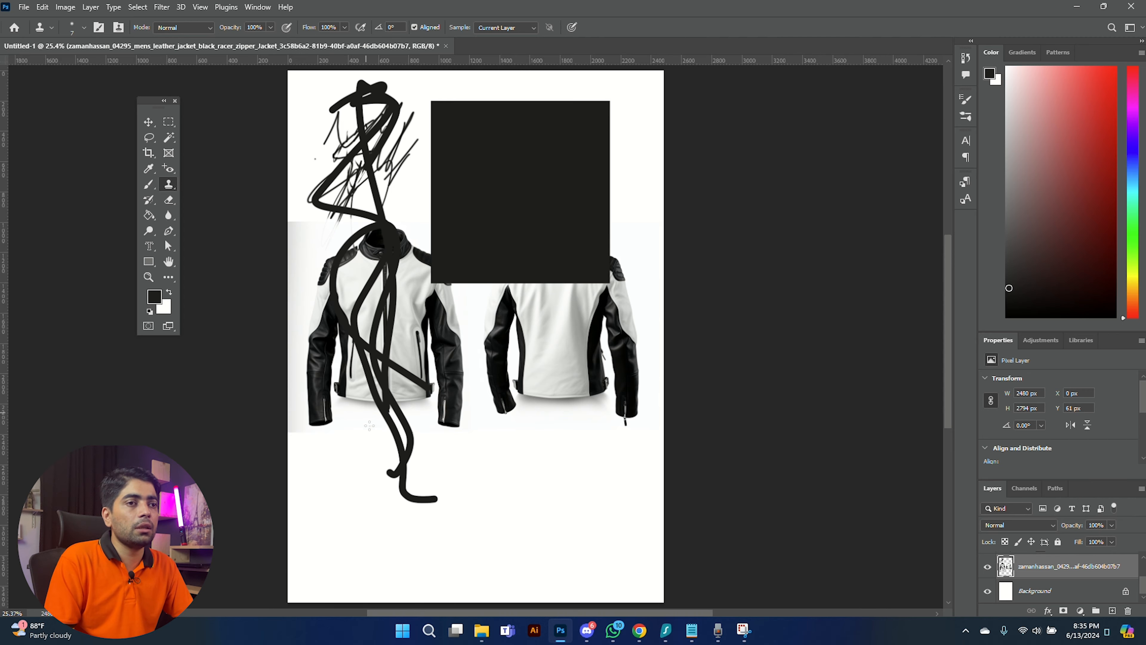
- Undo the brush strokes, the Mixer Brush scribble and the rasterizing of the jacket photo layer
{"action": "key", "text": "ctrl+z"}
{"action": "key", "text": "ctrl+z"}
{"action": "key", "text": "ctrl+z"}
{"action": "key", "text": "ctrl+z"}
{"action": "key", "text": "ctrl+z"}
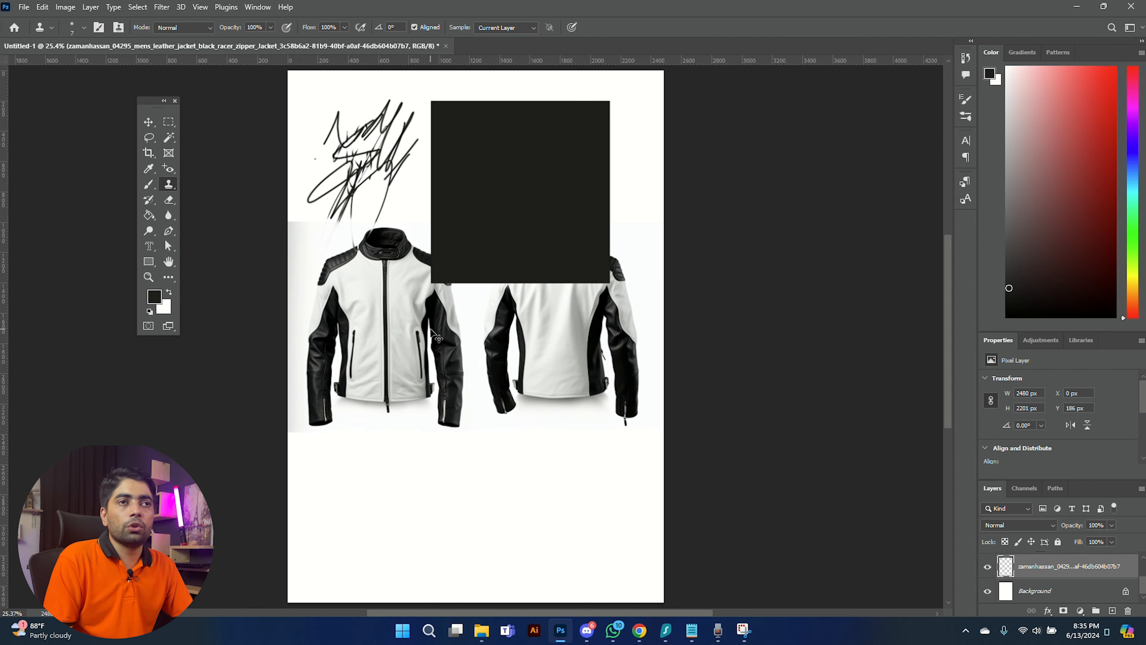
{"action": "key", "text": "ctrl+z"}
{"action": "key", "text": "ctrl+z"}
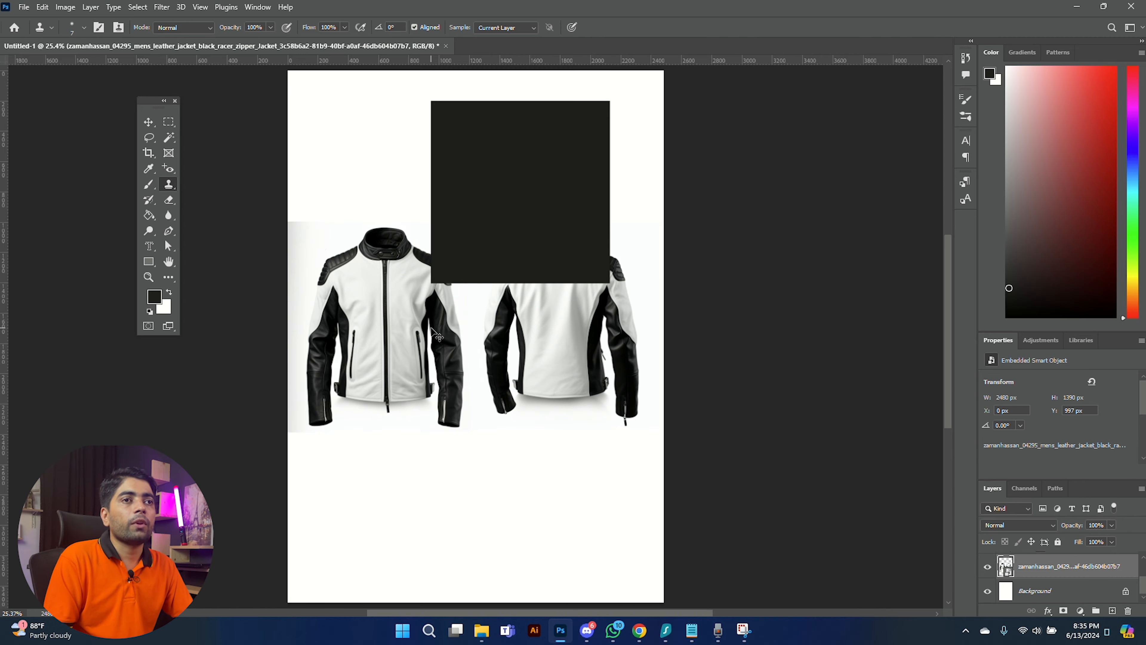
- Hide the Rectangle 1 layer and rasterize the jacket photo layer
{"action": "scroll", "coordinate": [1005, 590], "scroll_direction": "up", "scroll_amount": 3}
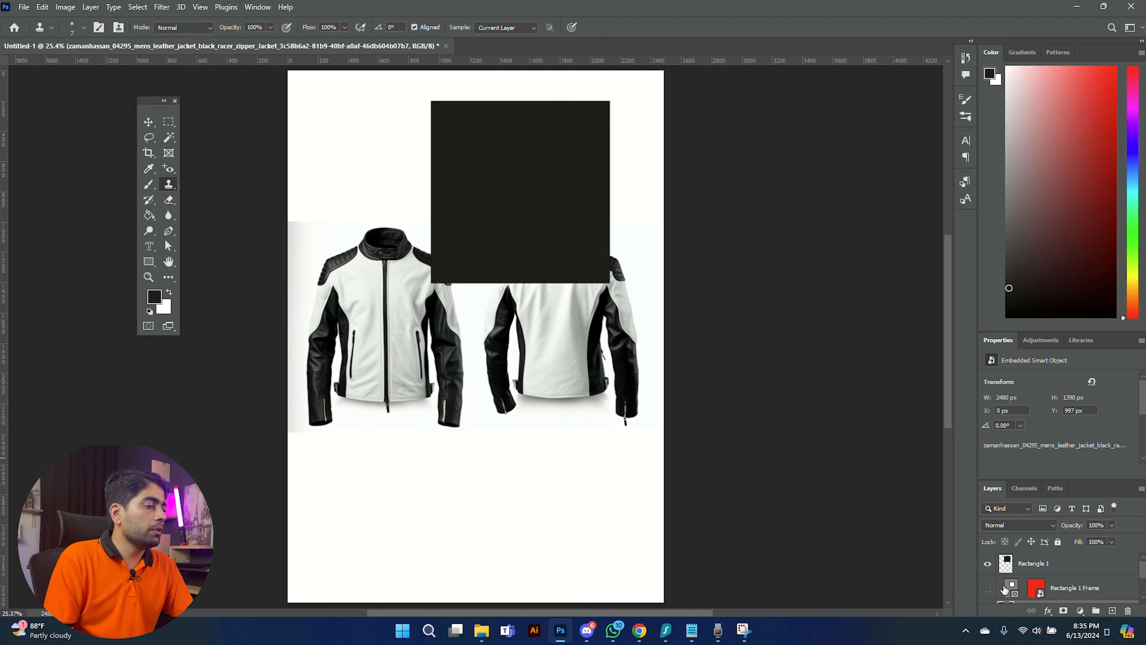
{"action": "left_click", "coordinate": [987, 566]}
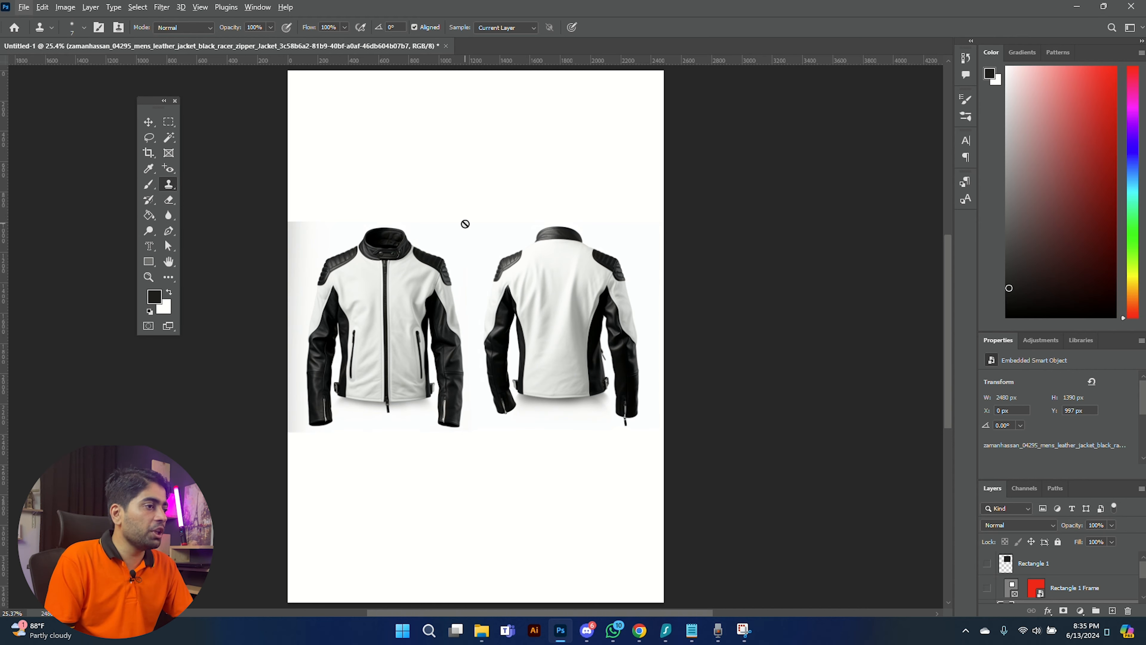
{"action": "scroll", "coordinate": [1006, 596], "scroll_direction": "down", "scroll_amount": 1}
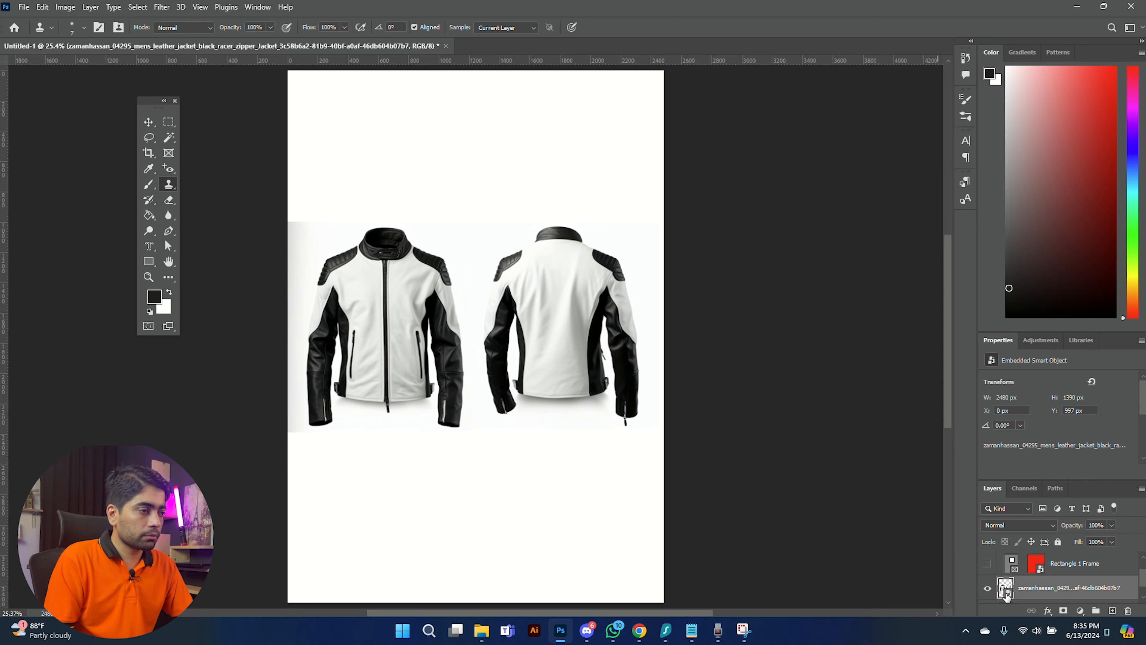
{"action": "right_click", "coordinate": [1040, 584]}
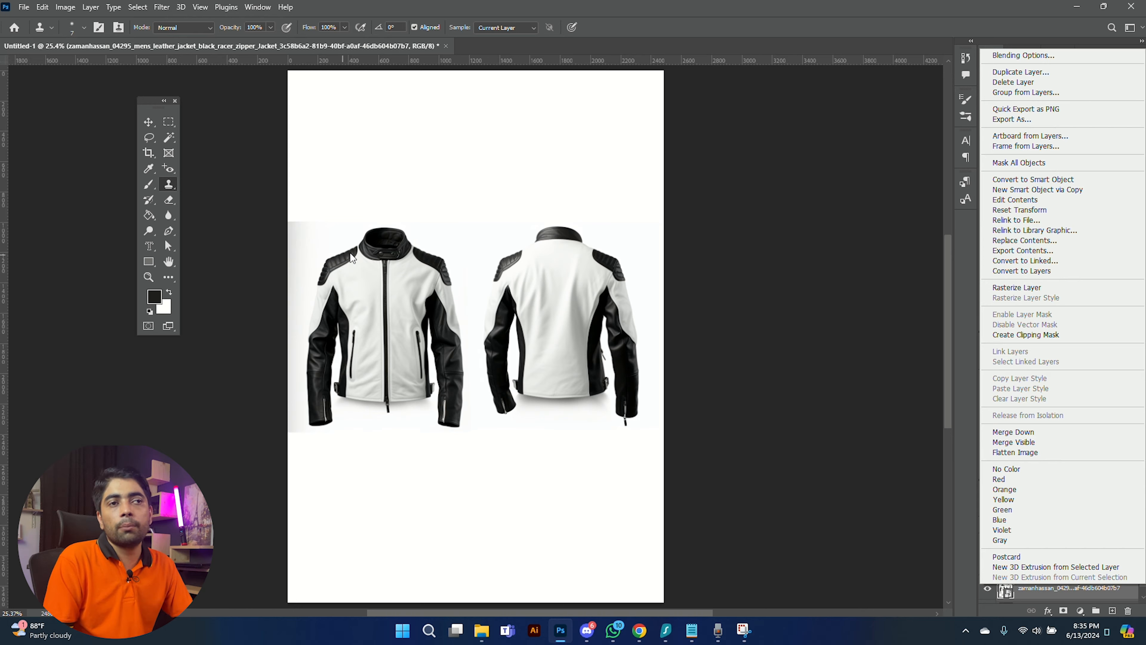
{"action": "left_click", "coordinate": [1017, 287]}
- Enlarge the Clone Stamp brush to 250 and clone the front jacket's upper part into the blank area above the jackets
{"action": "key", "text": "ctrl+plus"}
{"action": "key", "text": "ctrl+plus"}
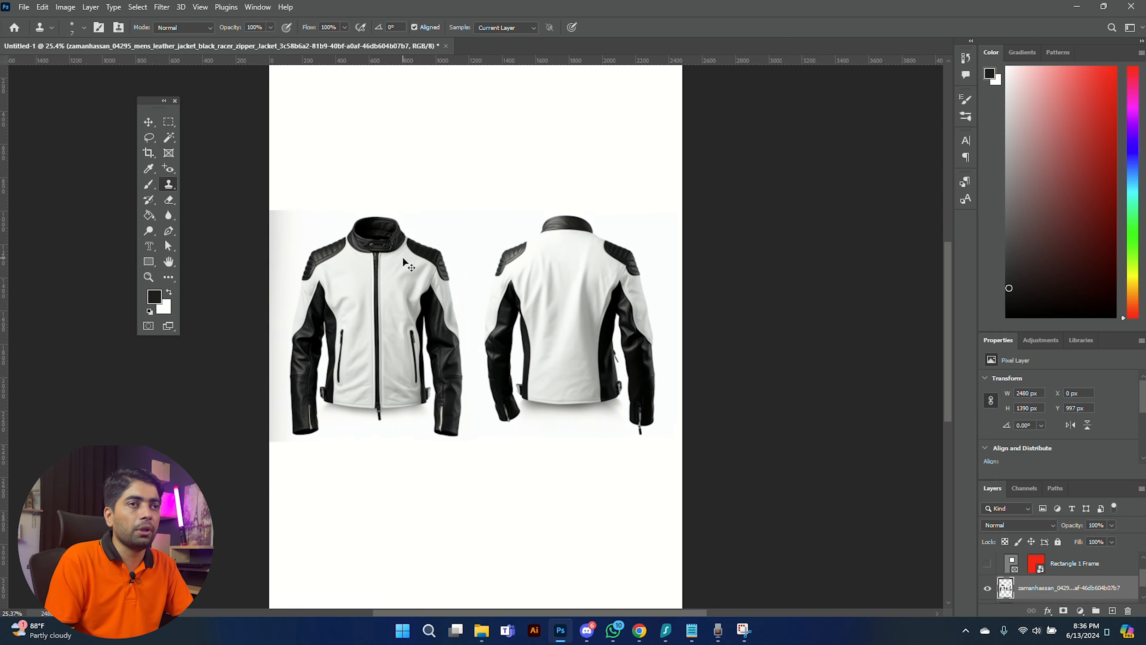
{"action": "left_click_drag", "start_coordinate": [343, 246], "coordinate": [459, 334]}
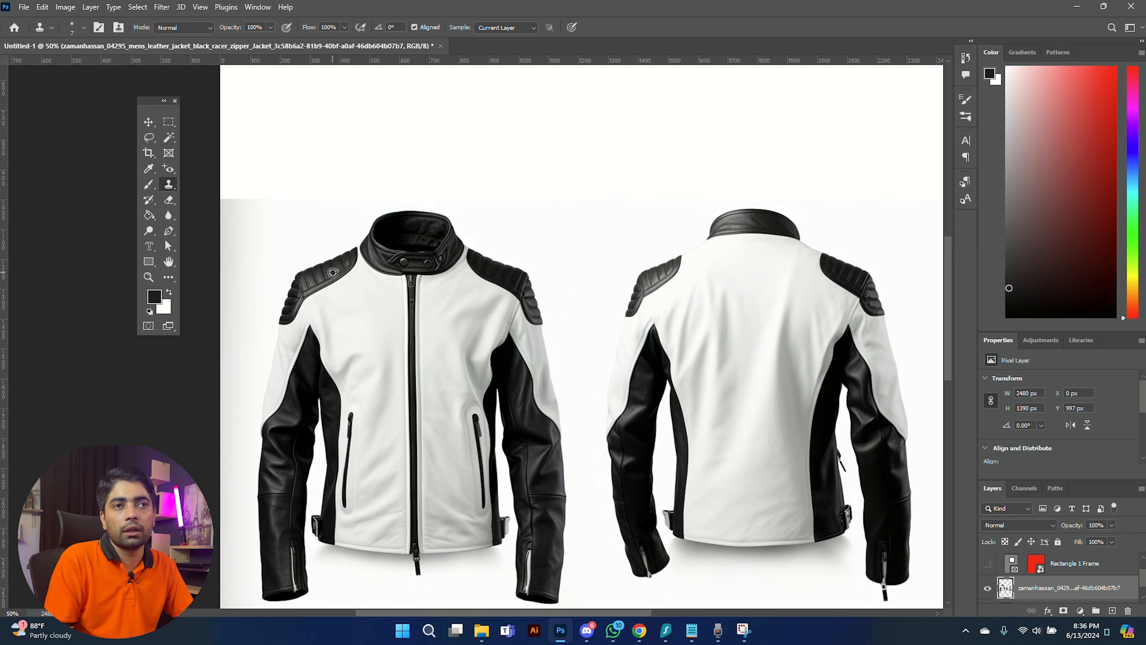
{"action": "left_click_drag", "start_coordinate": [524, 162], "coordinate": [491, 261]}
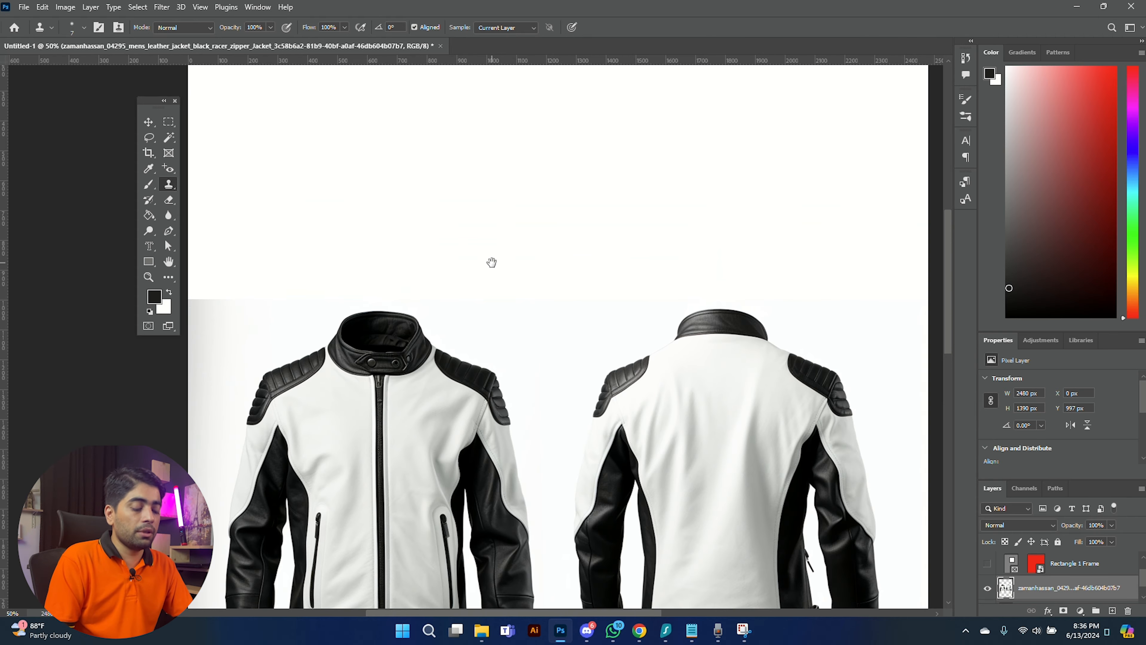
{"action": "key", "text": "bracketright"}
{"action": "key", "text": "bracketright"}
{"action": "key", "text": "bracketright"}
{"action": "key", "text": "bracketright"}
{"action": "key", "text": "bracketright"}
{"action": "key", "text": "bracketright"}
{"action": "key", "text": "bracketright"}
{"action": "key", "text": "bracketright"}
{"action": "key", "text": "bracketright"}
{"action": "key", "text": "bracketright"}
{"action": "key", "text": "bracketright"}
{"action": "key", "text": "bracketright"}
{"action": "key", "text": "bracketright"}
{"action": "key", "text": "bracketright"}
{"action": "key", "text": "bracketright"}
{"action": "key", "text": "bracketright"}
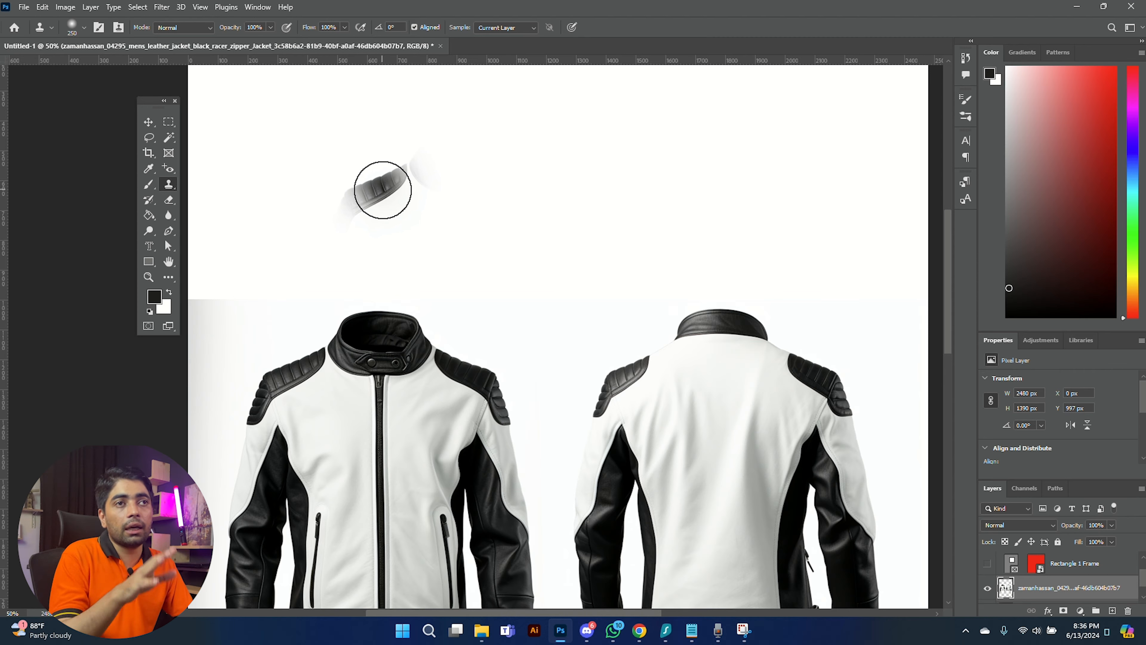
{"action": "mouse_move", "coordinate": [384, 184]}
{"action": "left_mouse_down"}
{"action": "mouse_move", "coordinate": [556, 167]}
{"action": "mouse_move", "coordinate": [625, 186]}
{"action": "mouse_move", "coordinate": [620, 222]}
{"action": "mouse_move", "coordinate": [543, 209]}
{"action": "mouse_move", "coordinate": [580, 343]}
{"action": "mouse_move", "coordinate": [545, 234]}
{"action": "mouse_move", "coordinate": [321, 214]}
{"action": "mouse_move", "coordinate": [472, 281]}
{"action": "mouse_move", "coordinate": [344, 243]}
{"action": "mouse_move", "coordinate": [435, 248]}
{"action": "left_mouse_up"}
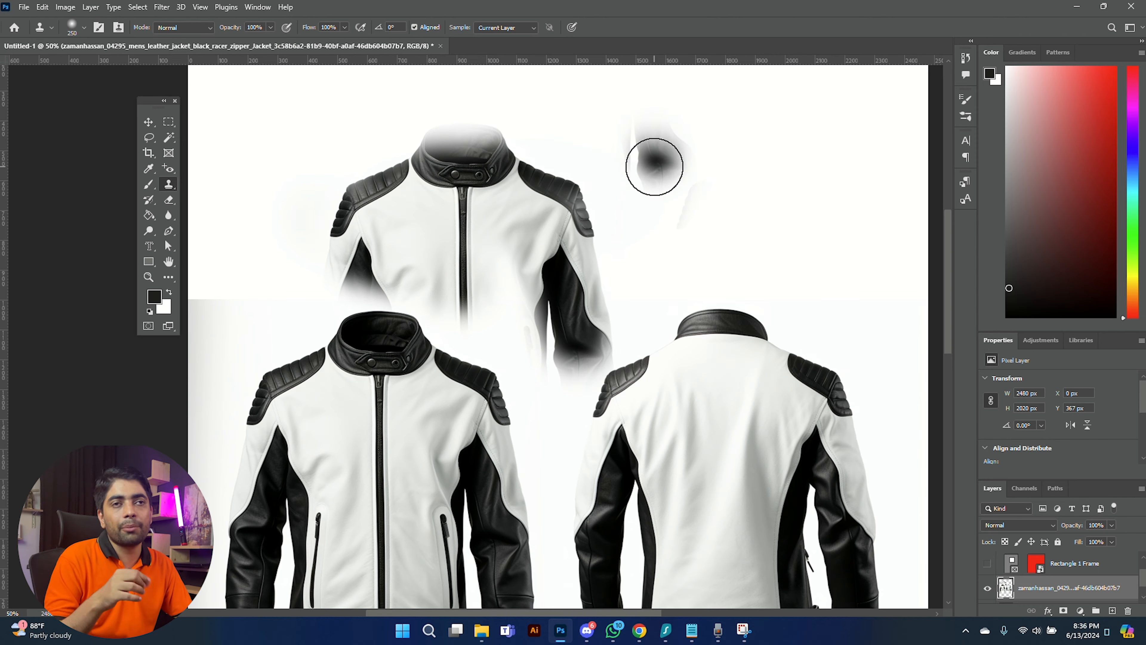
- Review the Clone Stamp tool's variants and switch to the History Brush tool
{"action": "right_click", "coordinate": [170, 186]}
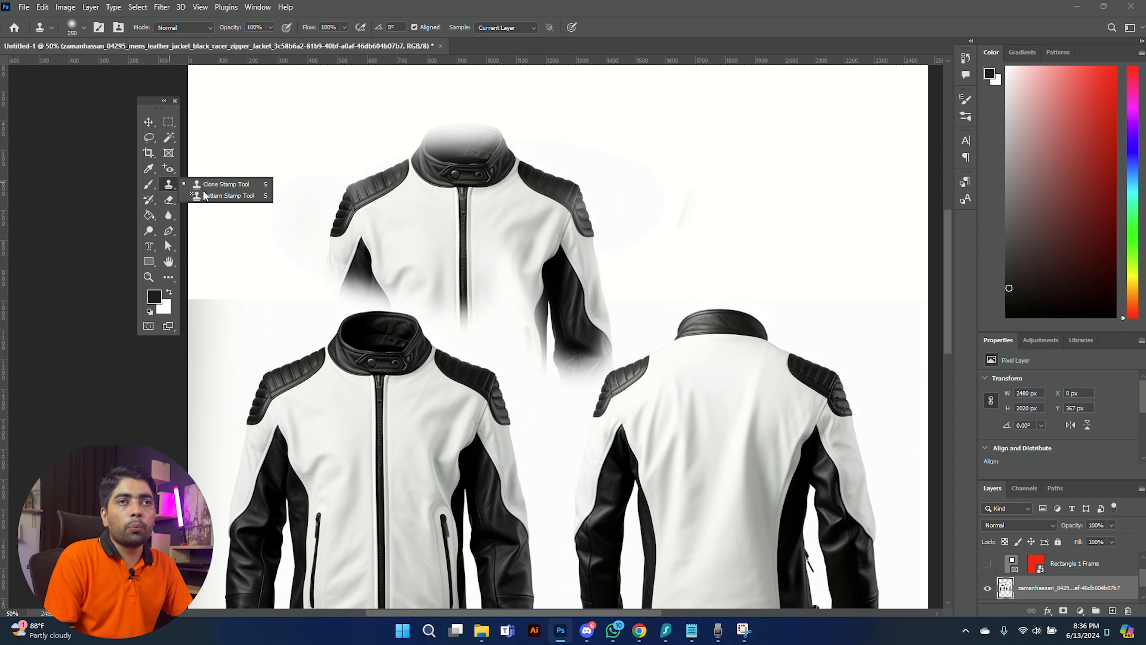
{"action": "left_click", "coordinate": [170, 189]}
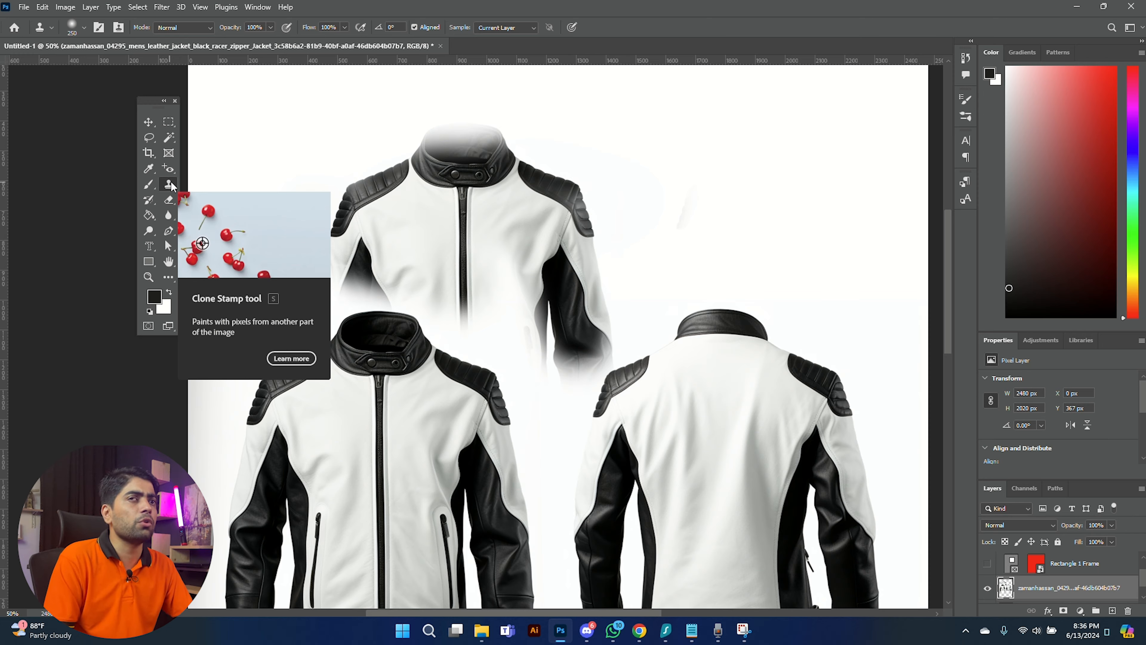
{"action": "left_click", "coordinate": [145, 204]}
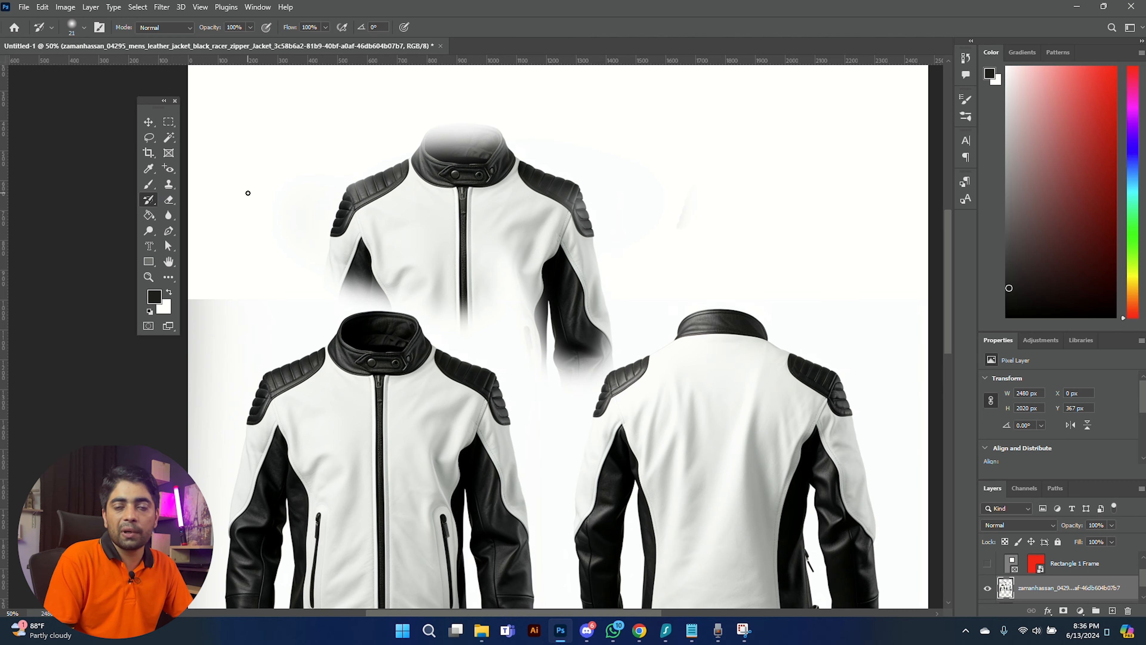
- Undo the Clone Stamp strokes that copied the front jacket into the blank area above the jackets
{"action": "key", "text": "ctrl+z"}
{"action": "key", "text": "ctrl+z"}
{"action": "key", "text": "ctrl+z"}
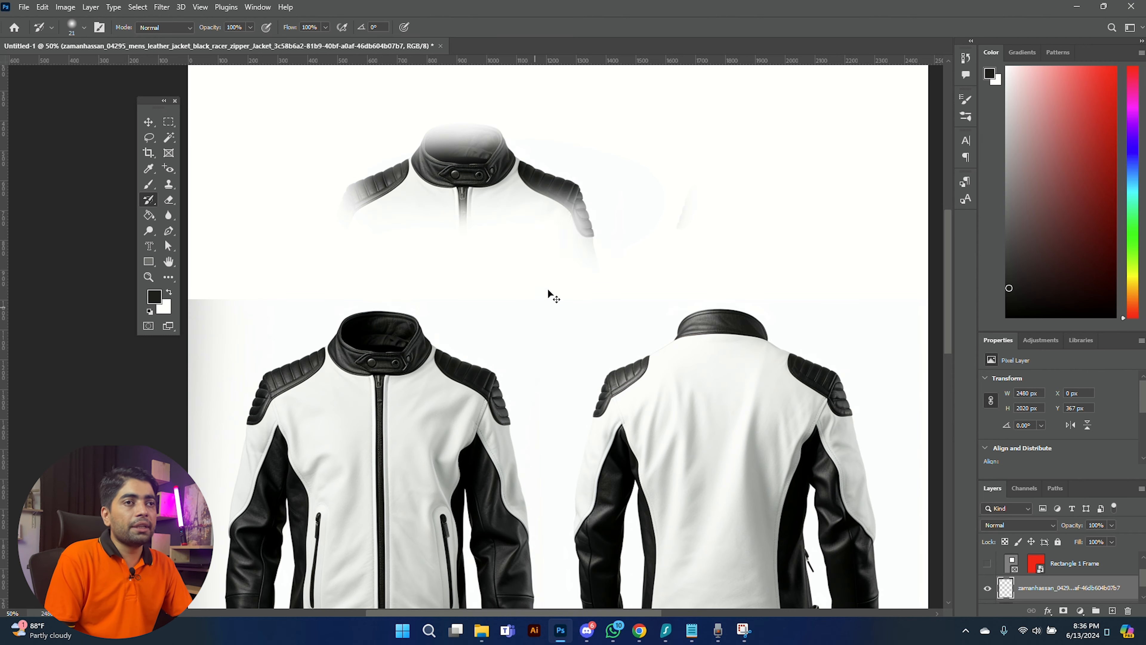
{"action": "key", "text": "ctrl+z"}
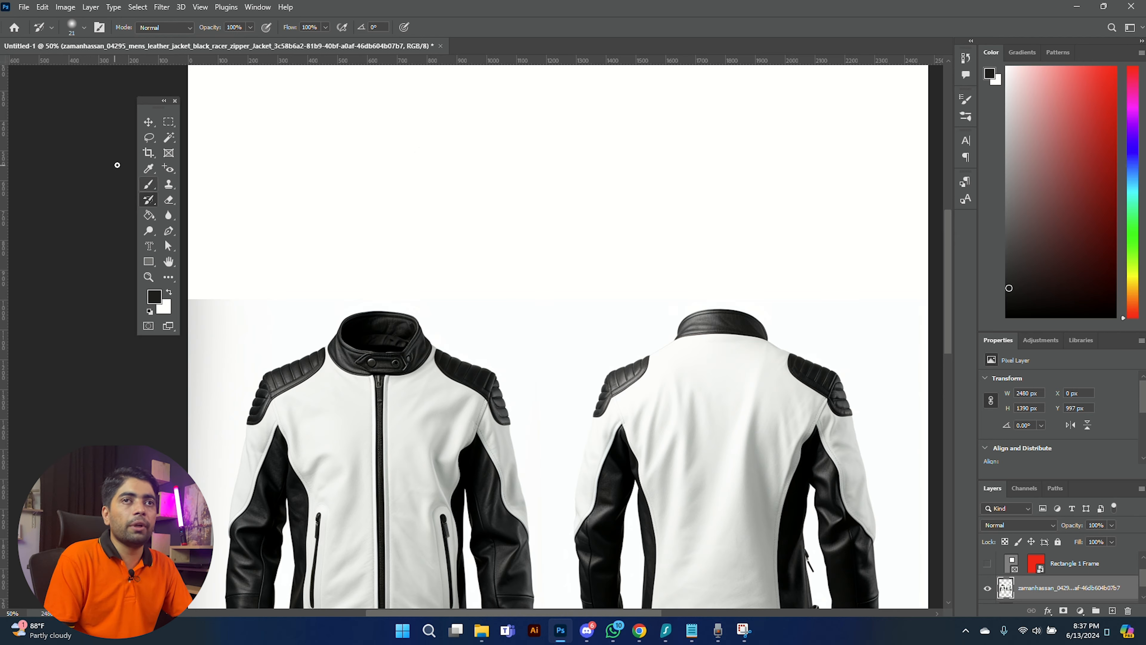
- Paint a thick black zigzag stroke on the front jacket's chest and brush over its upper end with the History Brush
{"action": "left_click", "coordinate": [150, 190]}
{"action": "left_click_drag", "start_coordinate": [431, 511], "coordinate": [474, 370]}
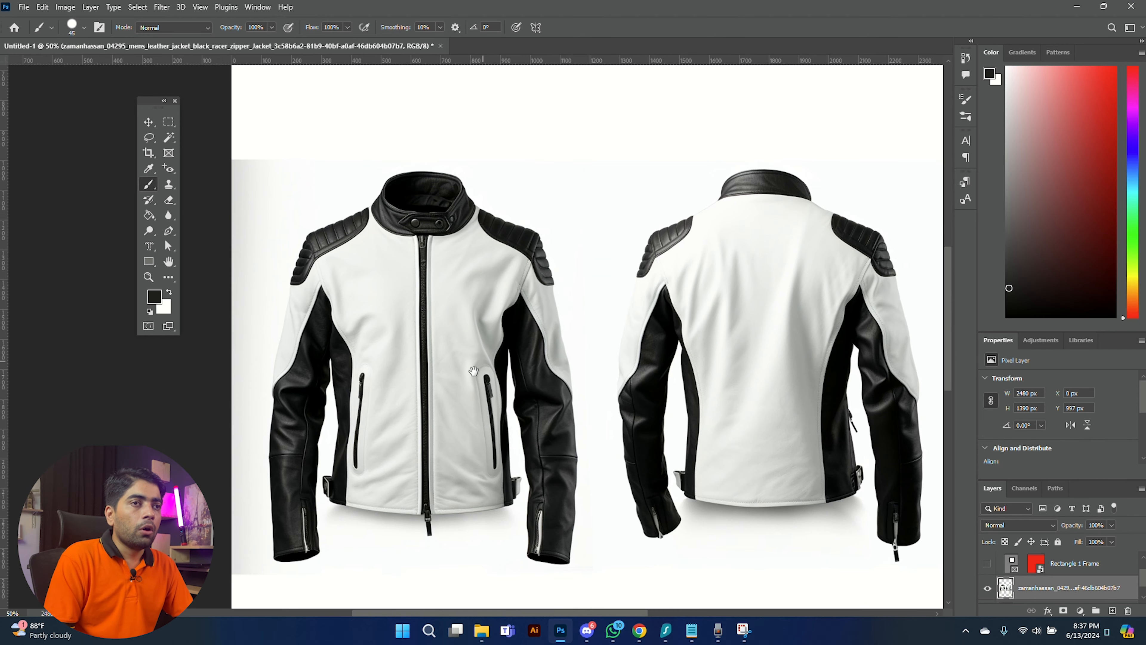
{"action": "mouse_move", "coordinate": [397, 426]}
{"action": "left_mouse_down"}
{"action": "mouse_move", "coordinate": [443, 429]}
{"action": "mouse_move", "coordinate": [412, 423]}
{"action": "mouse_move", "coordinate": [439, 409]}
{"action": "mouse_move", "coordinate": [433, 331]}
{"action": "mouse_move", "coordinate": [452, 271]}
{"action": "left_mouse_up"}
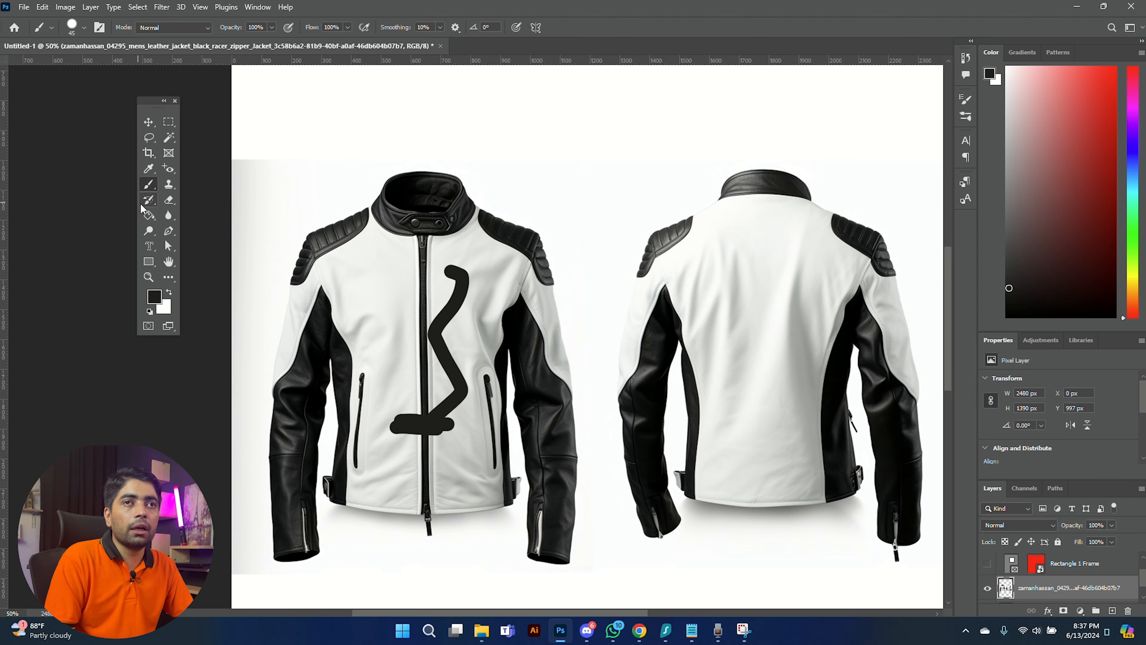
{"action": "left_click", "coordinate": [150, 201]}
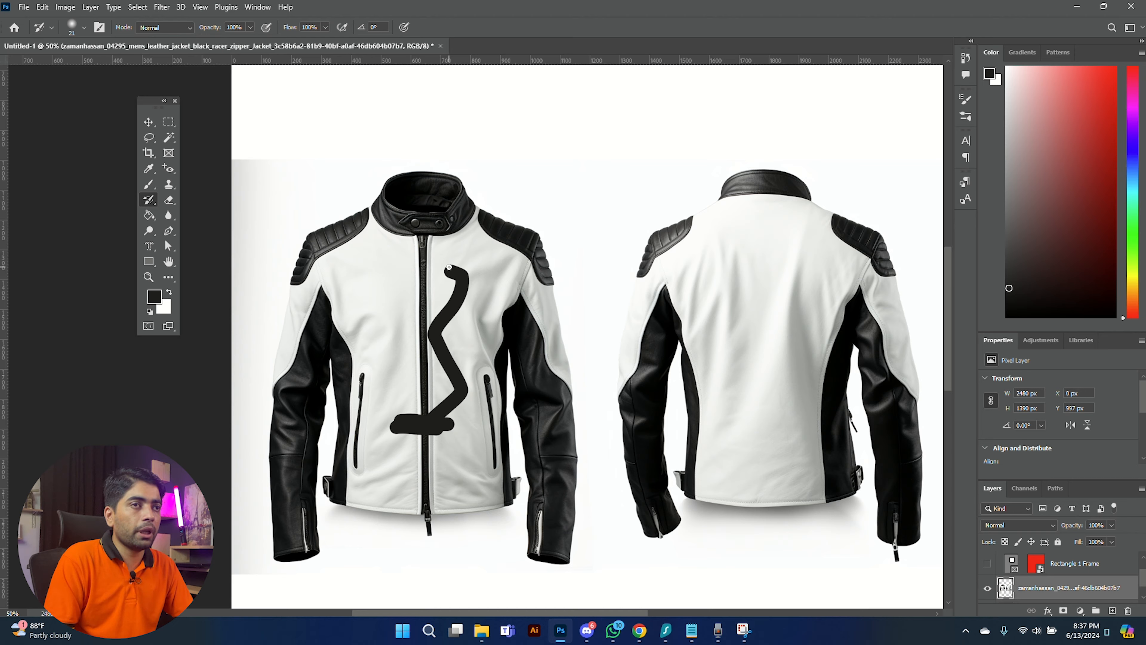
{"action": "mouse_move", "coordinate": [449, 268]}
{"action": "left_mouse_down"}
{"action": "mouse_move", "coordinate": [465, 281]}
{"action": "mouse_move", "coordinate": [448, 261]}
{"action": "mouse_move", "coordinate": [454, 304]}
{"action": "left_mouse_up"}
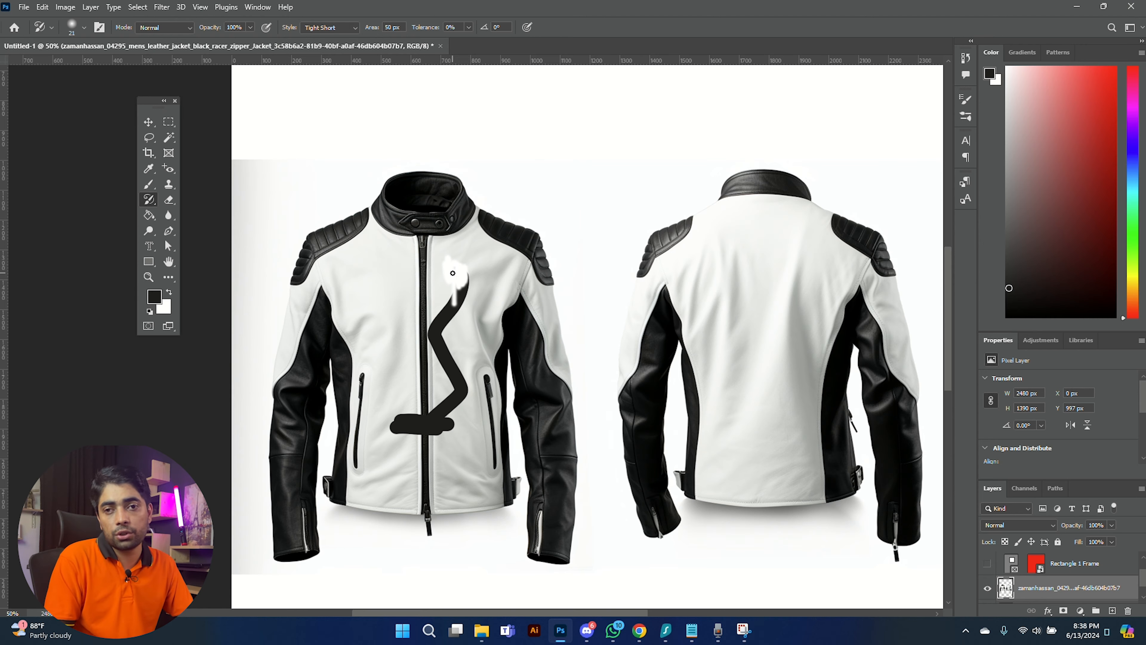
- Erase across the front jacket's collar and chest with the Eraser, and along its shoulder and collar edge with the Background Eraser
{"action": "left_click", "coordinate": [169, 199]}
{"action": "mouse_move", "coordinate": [495, 281]}
{"action": "left_mouse_down"}
{"action": "mouse_move", "coordinate": [455, 315]}
{"action": "mouse_move", "coordinate": [386, 269]}
{"action": "mouse_move", "coordinate": [455, 233]}
{"action": "mouse_move", "coordinate": [467, 213]}
{"action": "left_mouse_up"}
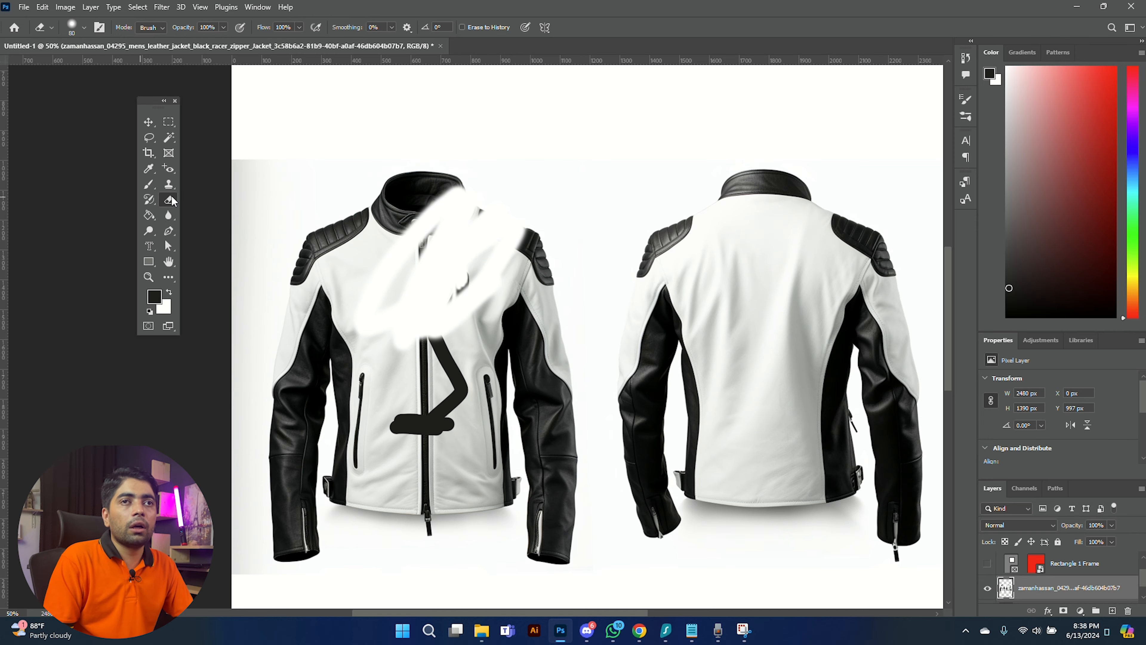
{"action": "right_click", "coordinate": [172, 201]}
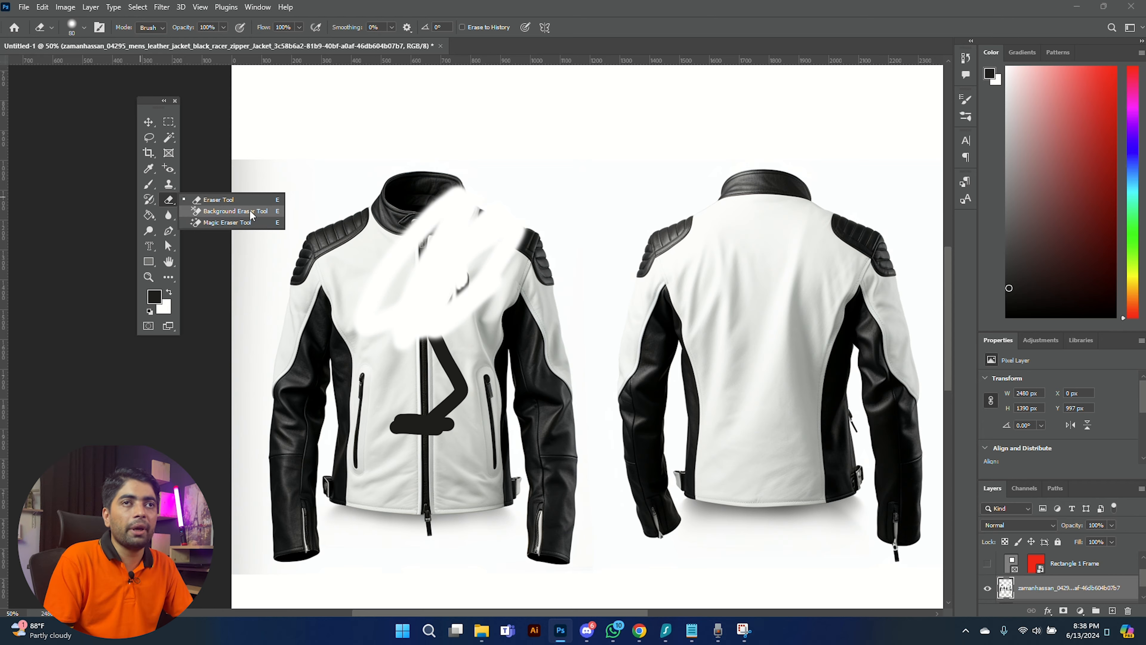
{"action": "left_click", "coordinate": [236, 211]}
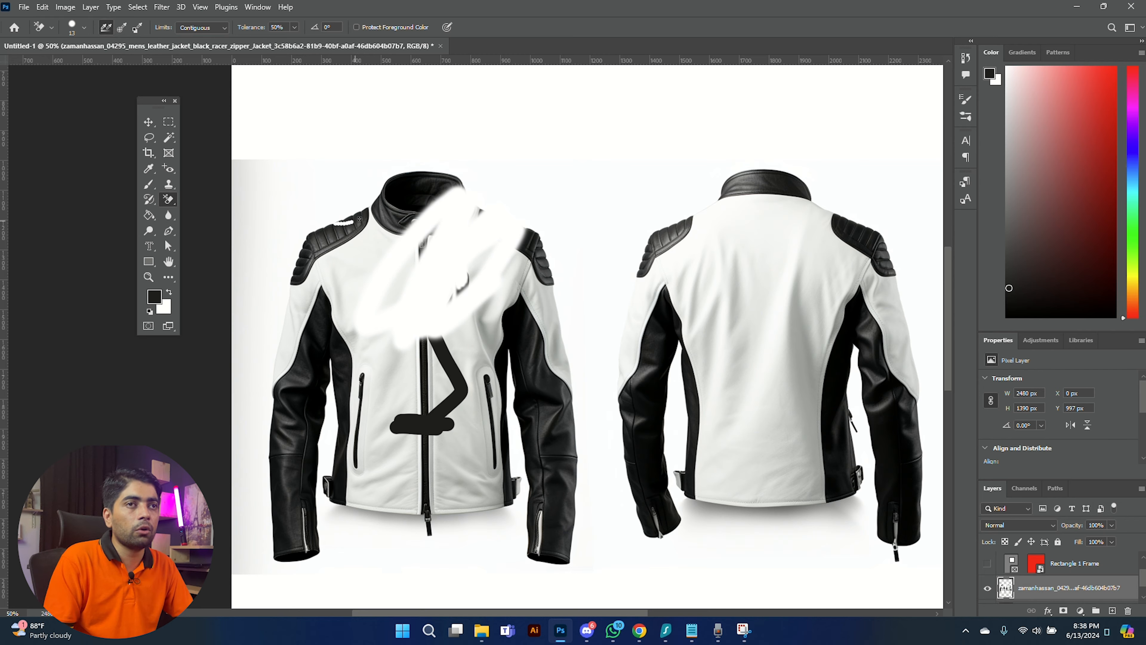
{"action": "left_click_drag", "start_coordinate": [380, 190], "coordinate": [397, 175]}
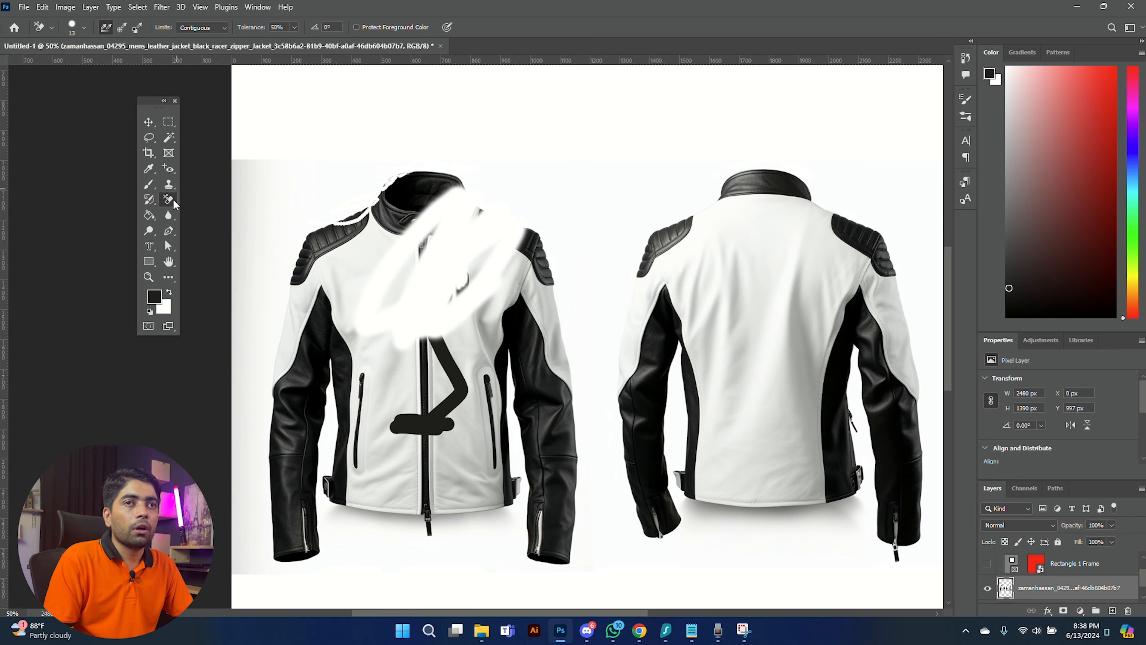
- Erase the back jacket's collar and the connected white areas of the photo with the Magic Eraser
{"action": "right_click", "coordinate": [174, 203]}
{"action": "left_click", "coordinate": [235, 222]}
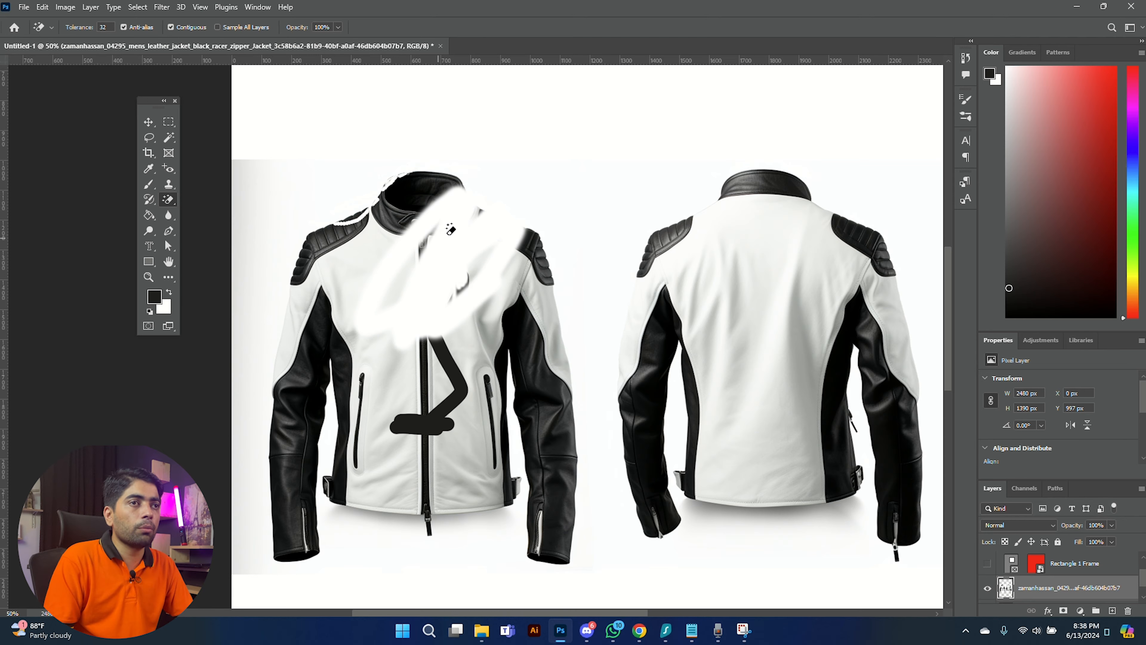
{"action": "left_click", "coordinate": [762, 185]}
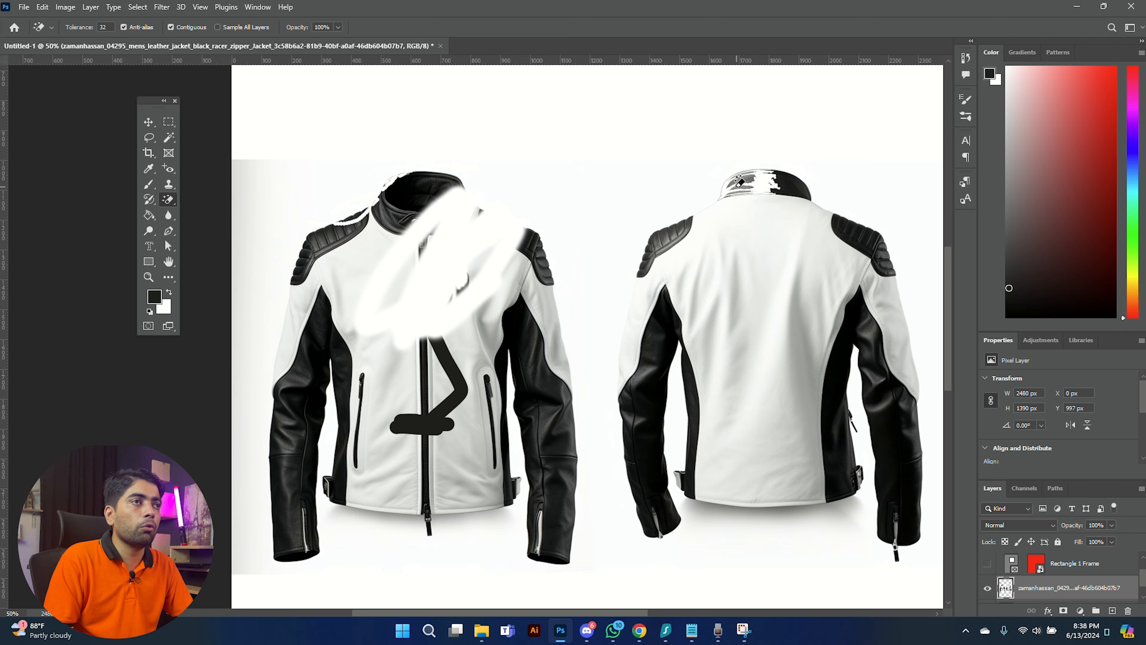
{"action": "left_click", "coordinate": [789, 194]}
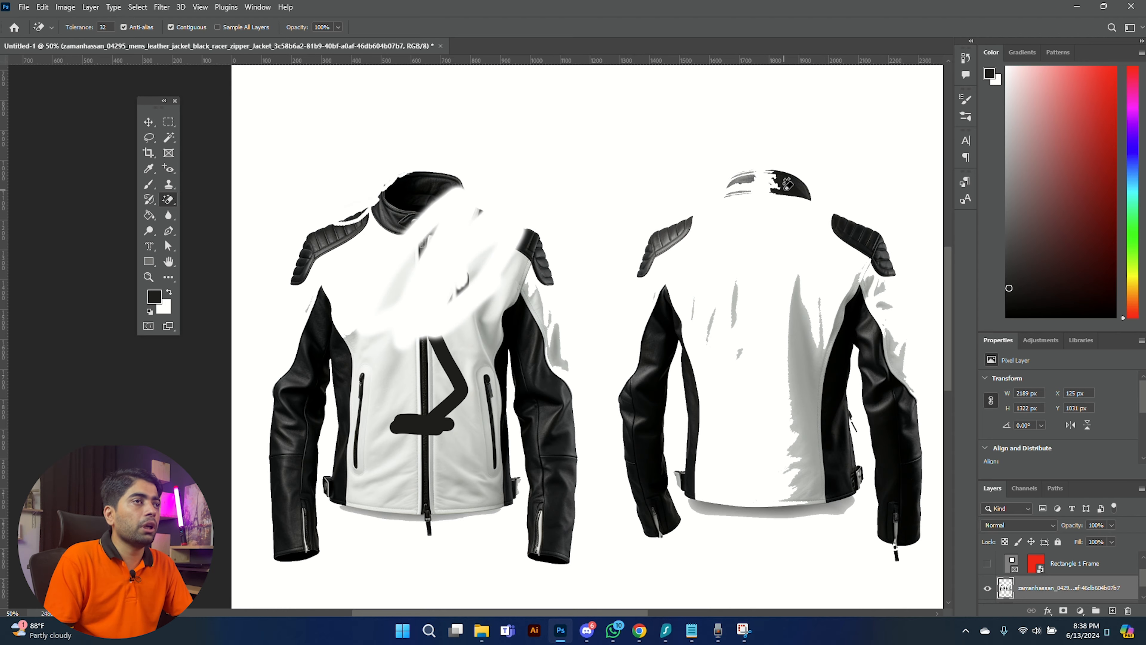
{"action": "left_click", "coordinate": [785, 184]}
{"action": "left_click", "coordinate": [742, 178]}
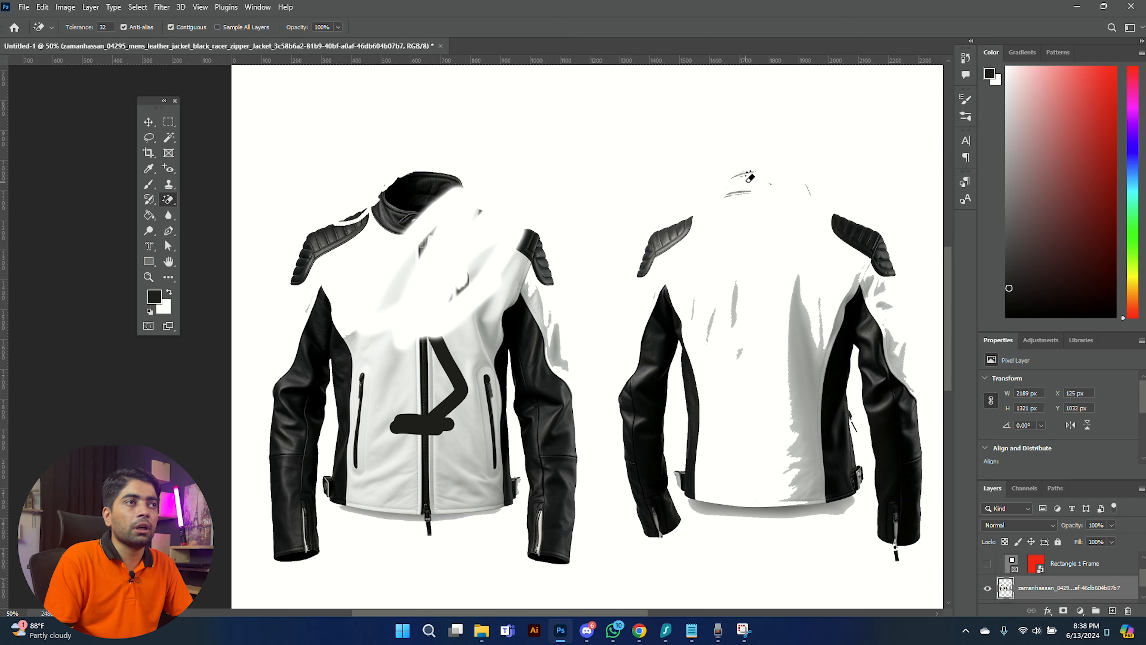
{"action": "left_click", "coordinate": [748, 182]}
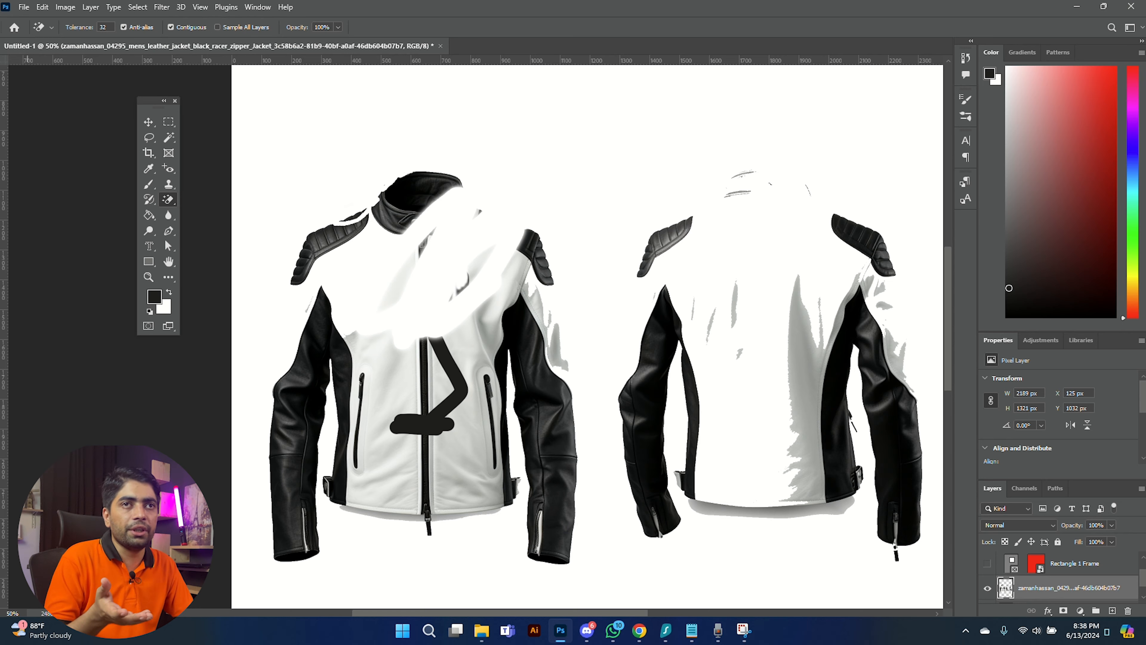
- Switch to the Blur tool and enlarge its brush to 150
{"action": "left_click", "coordinate": [167, 200]}
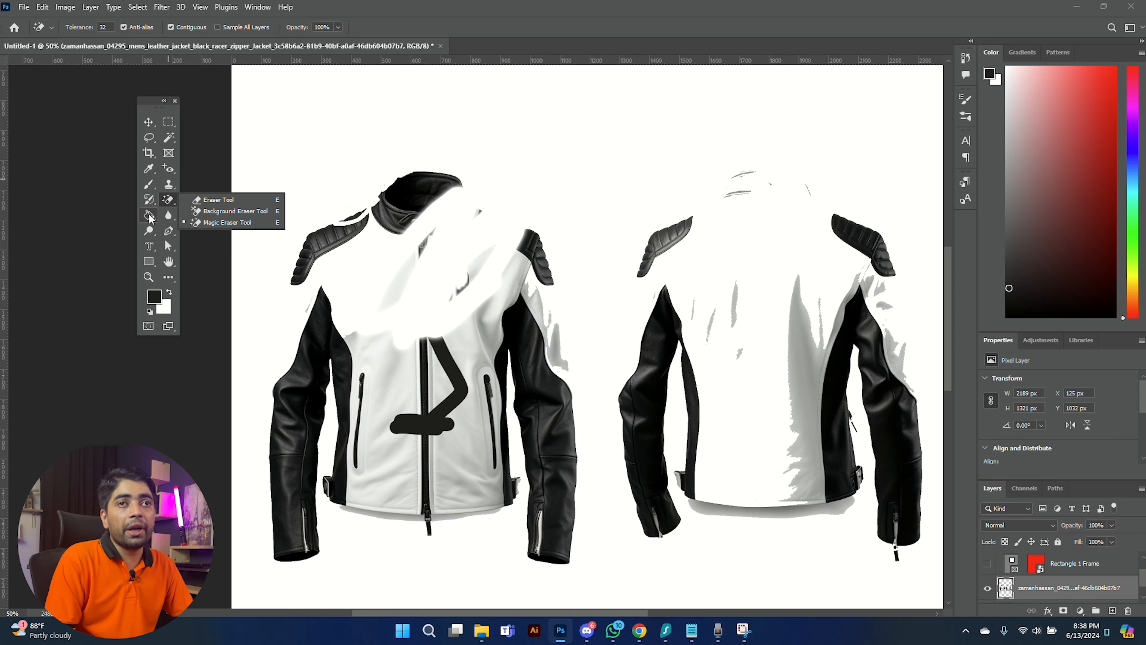
{"action": "left_click", "coordinate": [167, 217]}
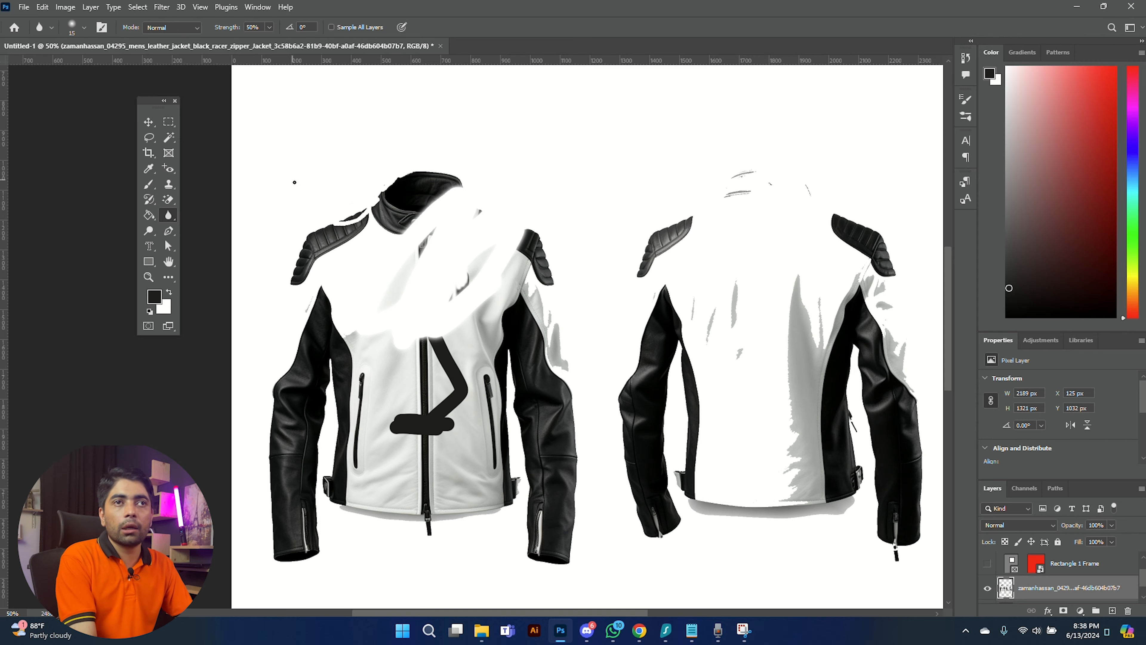
{"action": "key", "text": "bracketright"}
{"action": "key", "text": "bracketright"}
{"action": "key", "text": "bracketright"}
{"action": "key", "text": "bracketright"}
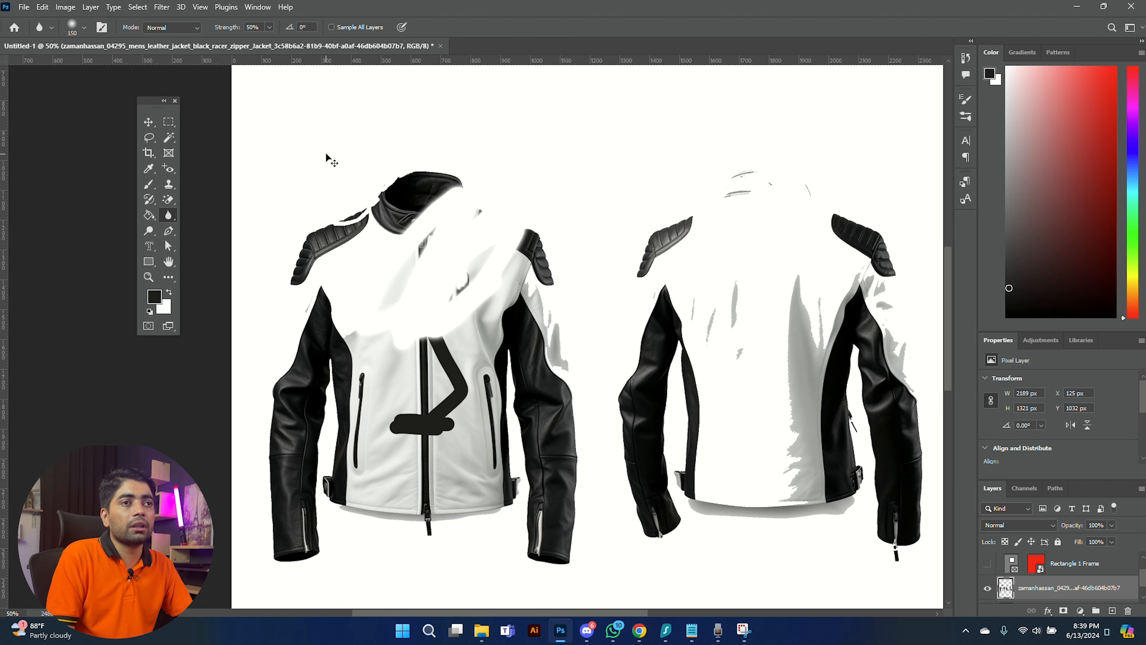
- Undo all eraser and brush edits on the jacket photo, back to before the layer was rasterized and the rectangle hidden
{"action": "key", "text": "ctrl+z"}
{"action": "key", "text": "ctrl+z"}
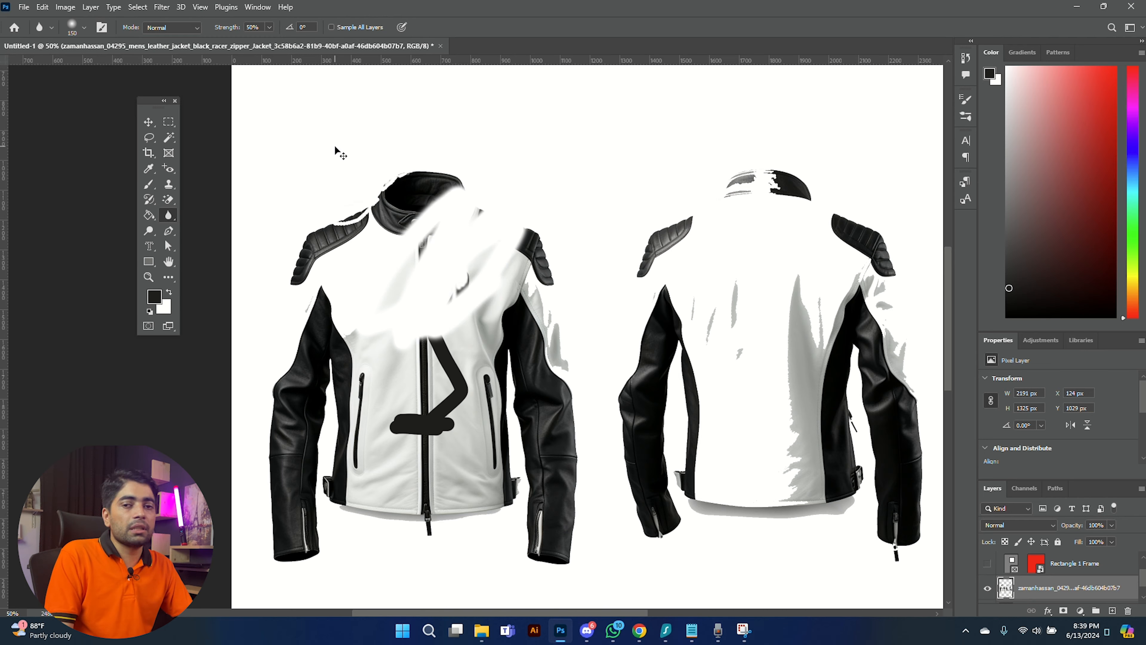
{"action": "key", "text": "ctrl+z"}
{"action": "key", "text": "ctrl+z"}
{"action": "key", "text": "ctrl+z"}
{"action": "key", "text": "ctrl+z"}
{"action": "key", "text": "ctrl+z"}
{"action": "key", "text": "ctrl+z"}
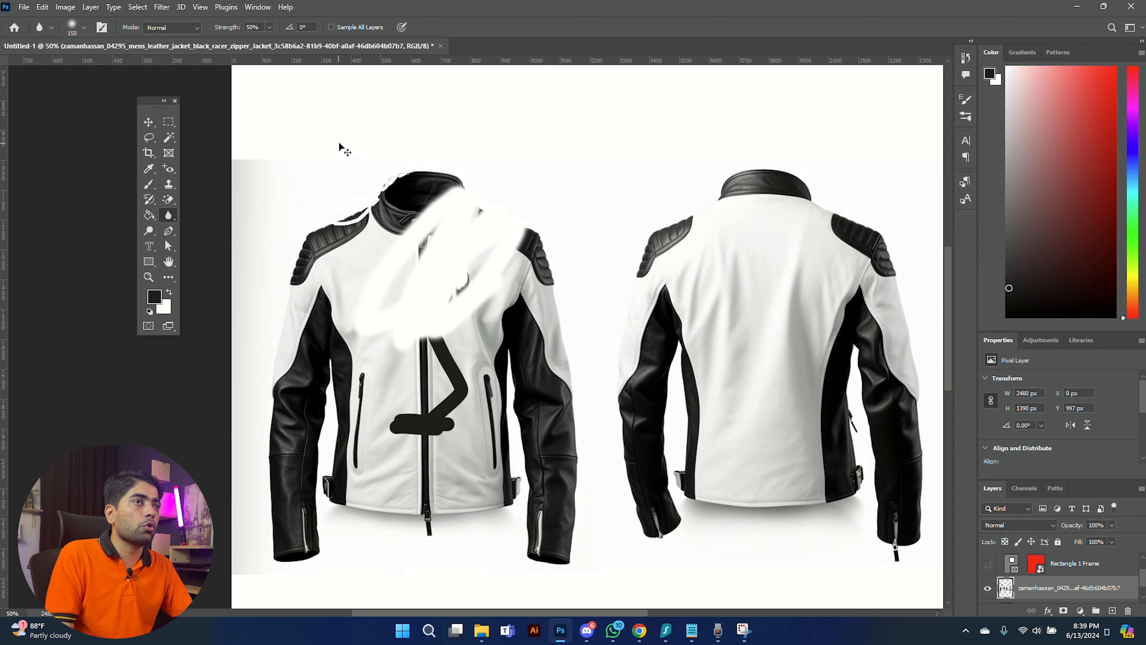
{"action": "key", "text": "ctrl+z"}
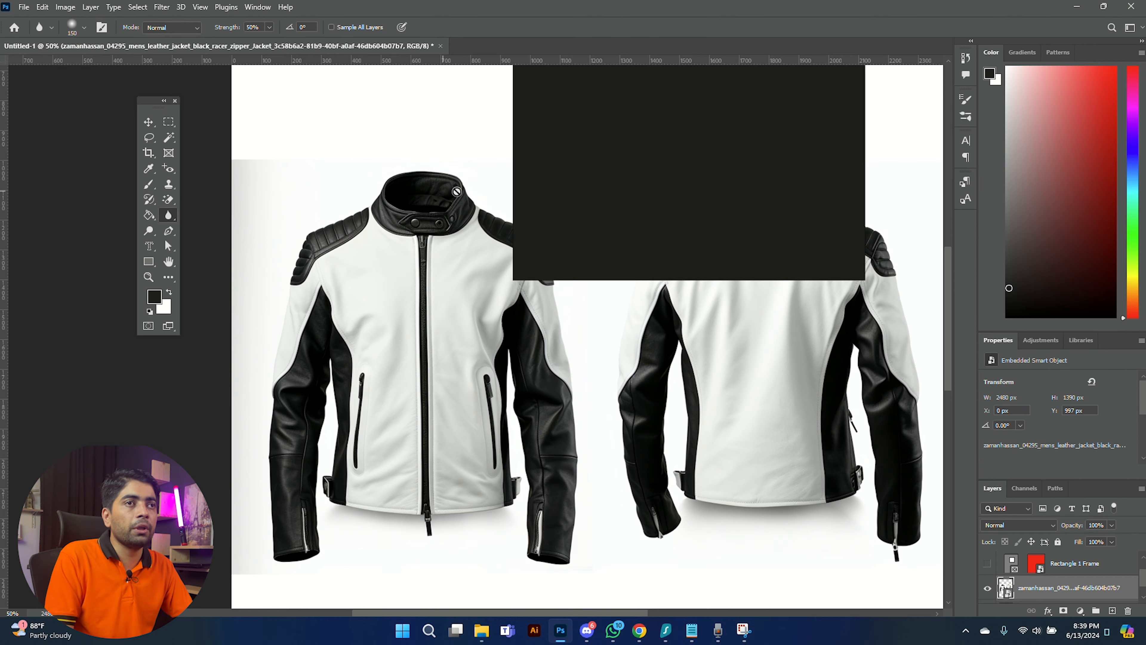
- Hide the black rectangle layer and rasterize the jacket photo's smart object layer
{"action": "left_click", "coordinate": [422, 188]}
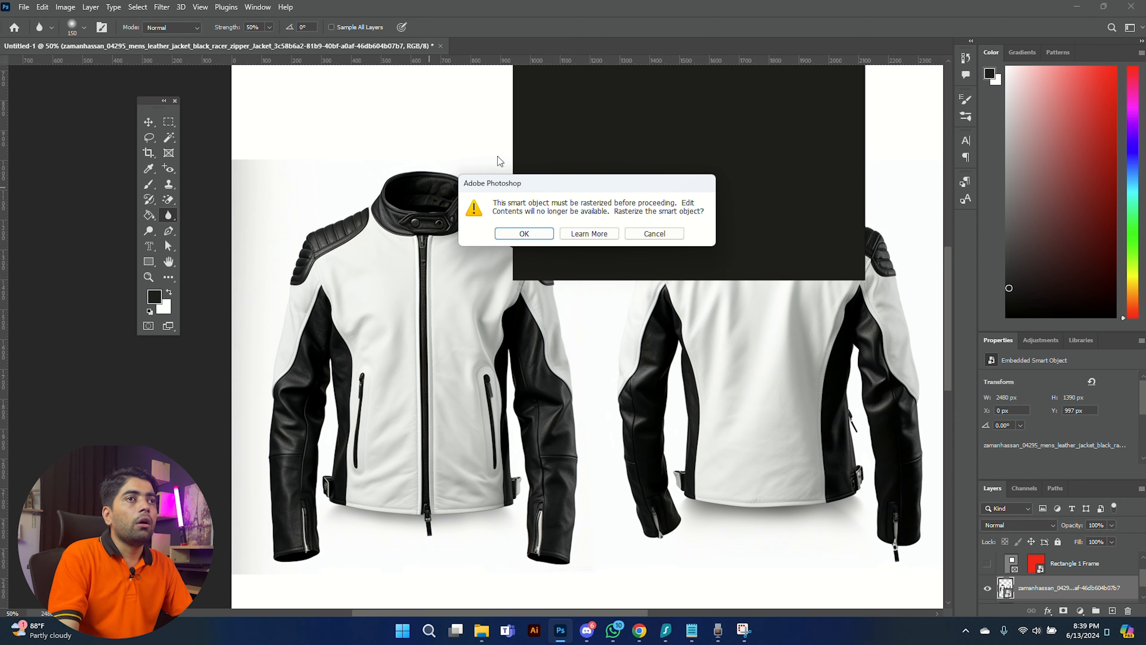
{"action": "key", "text": "Escape"}
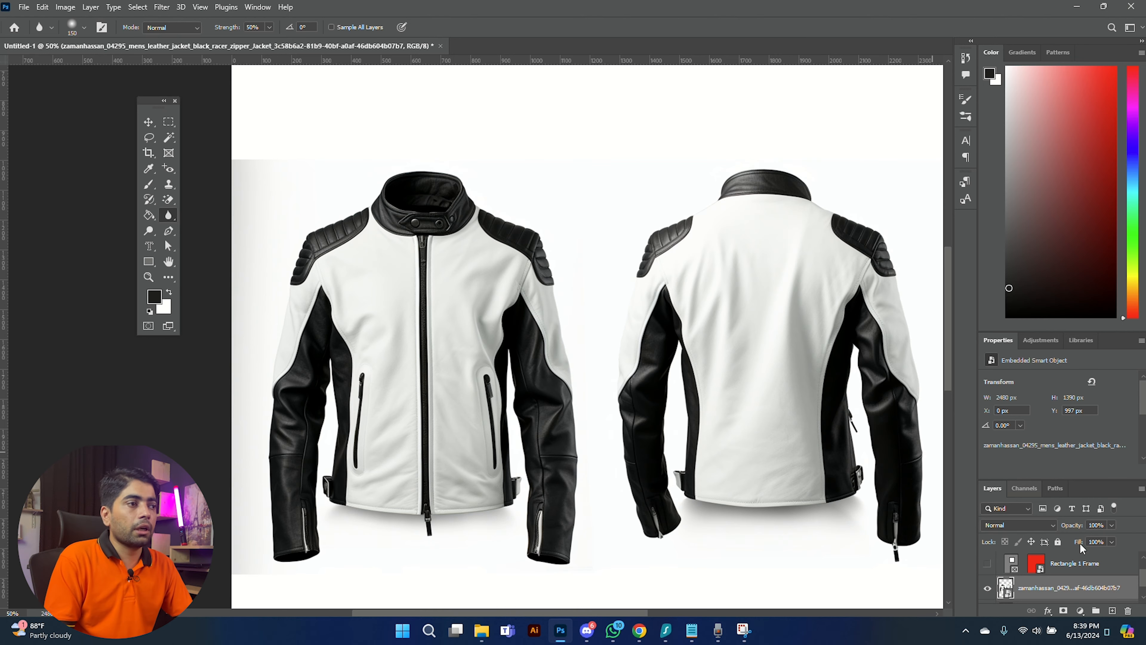
{"action": "right_click", "coordinate": [1072, 588]}
{"action": "left_click", "coordinate": [945, 531]}
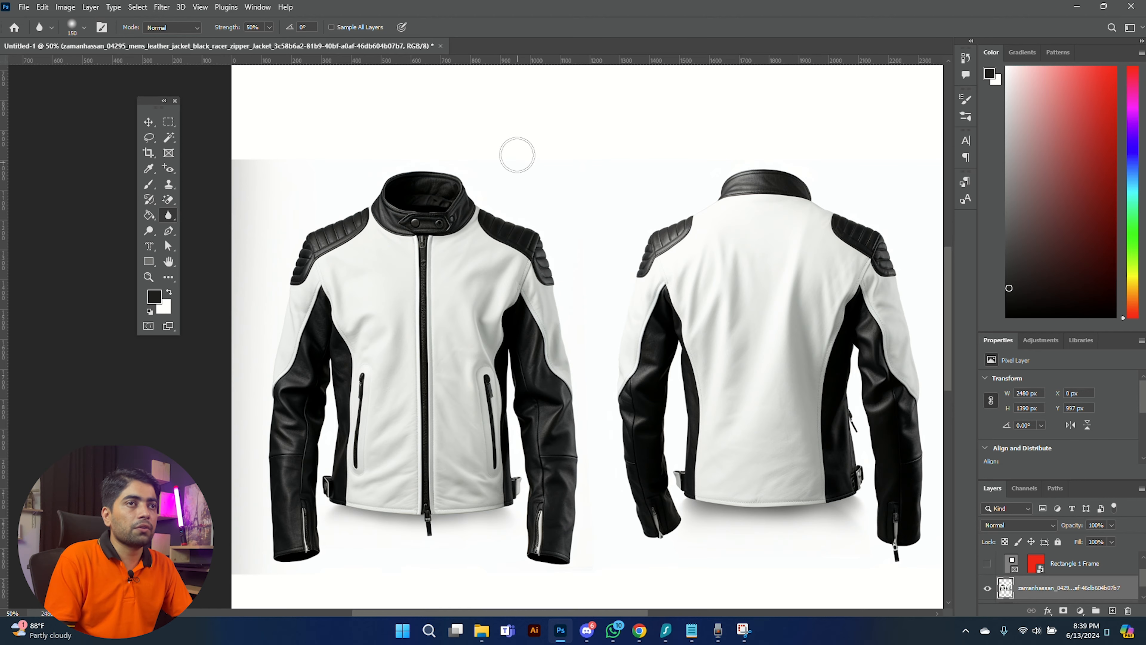
- Blur the front jacket's collar and snap strap with the Blur tool, raising its strength to 87%
{"action": "key", "text": "ctrl+plus"}
{"action": "key", "text": "ctrl+plus"}
{"action": "key", "text": "ctrl+plus"}
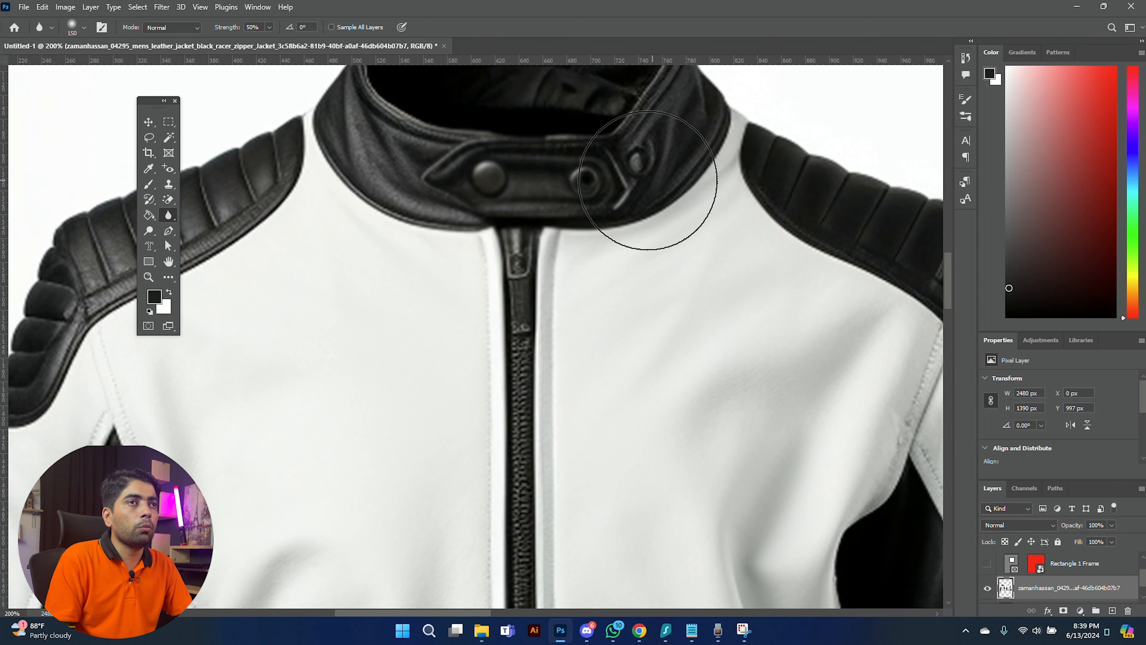
{"action": "mouse_move", "coordinate": [602, 170]}
{"action": "left_mouse_down"}
{"action": "mouse_move", "coordinate": [528, 156]}
{"action": "mouse_move", "coordinate": [555, 159]}
{"action": "mouse_move", "coordinate": [456, 176]}
{"action": "left_mouse_up"}
{"action": "left_click", "coordinate": [271, 28]}
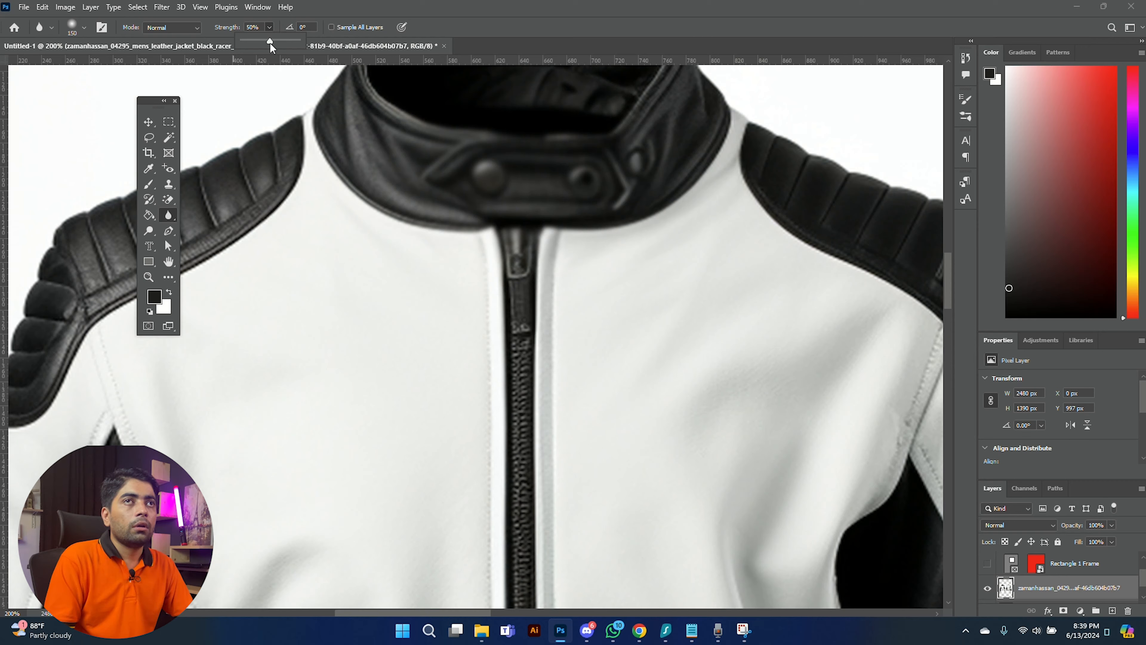
{"action": "left_click_drag", "start_coordinate": [282, 40], "coordinate": [290, 39]}
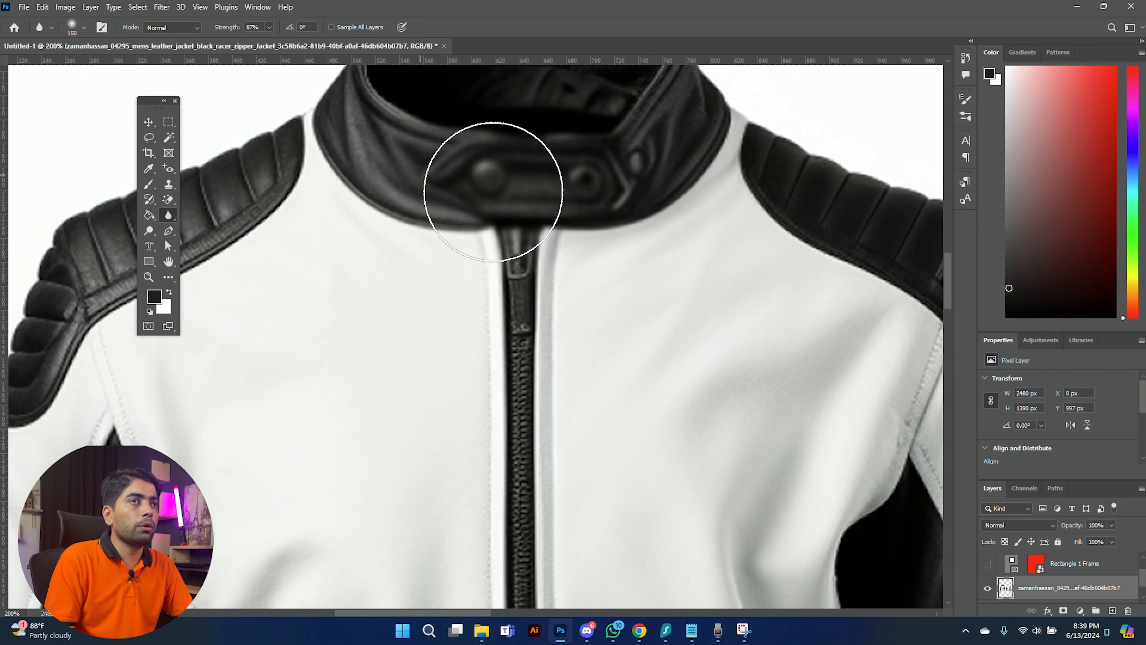
{"action": "mouse_move", "coordinate": [489, 184]}
{"action": "left_mouse_down"}
{"action": "mouse_move", "coordinate": [439, 172]}
{"action": "mouse_move", "coordinate": [497, 182]}
{"action": "mouse_move", "coordinate": [523, 134]}
{"action": "mouse_move", "coordinate": [417, 159]}
{"action": "mouse_move", "coordinate": [410, 193]}
{"action": "mouse_move", "coordinate": [461, 194]}
{"action": "mouse_move", "coordinate": [508, 170]}
{"action": "mouse_move", "coordinate": [355, 187]}
{"action": "mouse_move", "coordinate": [554, 182]}
{"action": "mouse_move", "coordinate": [439, 230]}
{"action": "mouse_move", "coordinate": [582, 258]}
{"action": "mouse_move", "coordinate": [657, 239]}
{"action": "left_mouse_up"}
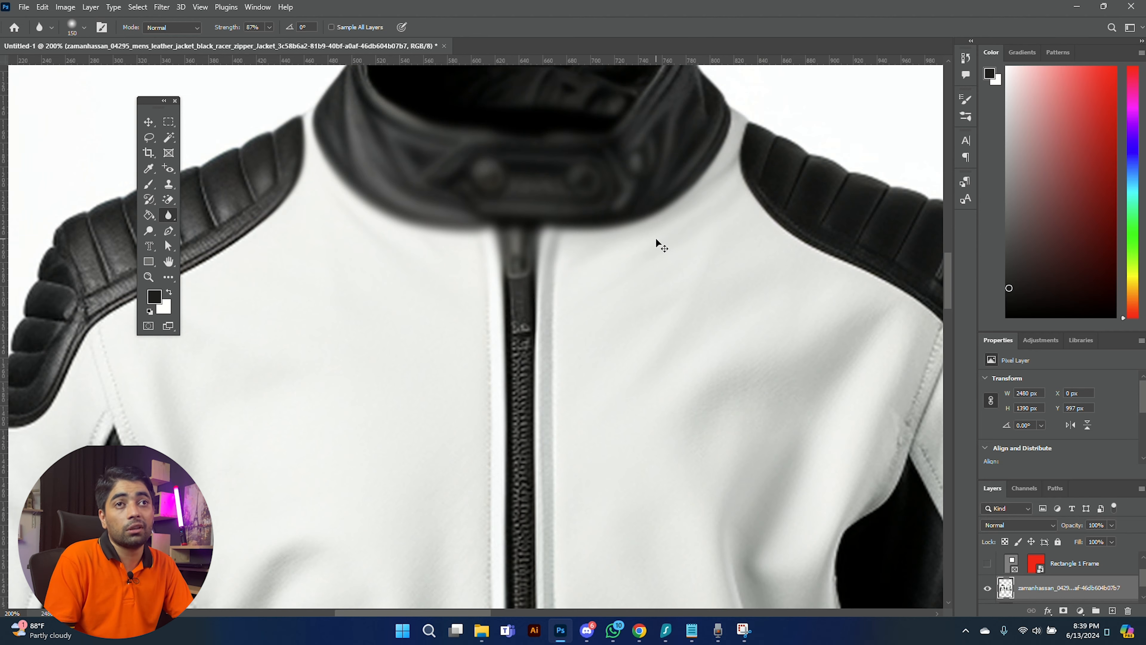
- Try lightening the front jacket's quilted shoulder patch with the Dodge tool, and undo the strokes
{"action": "key", "text": "ctrl+minus"}
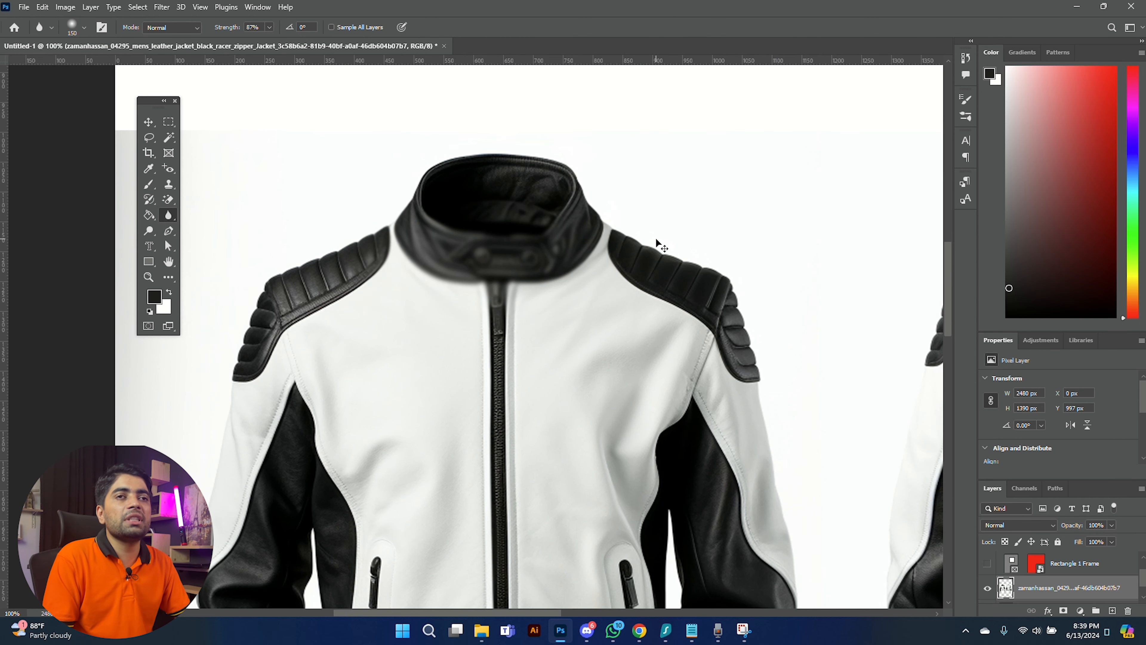
{"action": "left_click", "coordinate": [148, 231]}
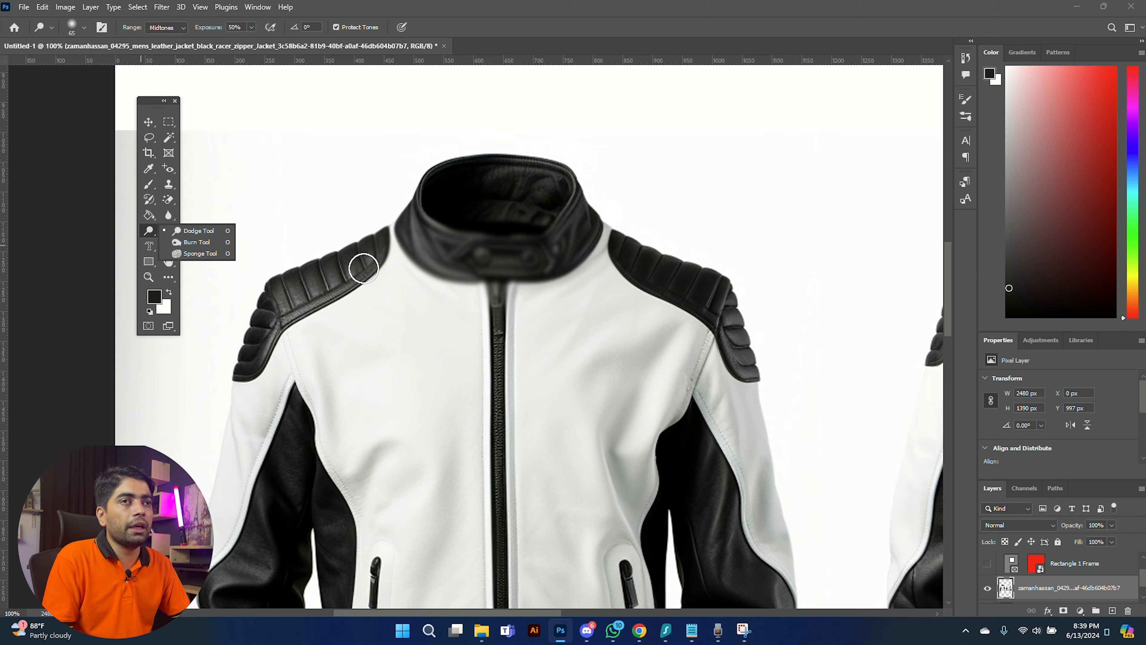
{"action": "left_click", "coordinate": [381, 255]}
{"action": "mouse_move", "coordinate": [380, 253]}
{"action": "left_mouse_down"}
{"action": "mouse_move", "coordinate": [335, 283]}
{"action": "mouse_move", "coordinate": [400, 237]}
{"action": "mouse_move", "coordinate": [305, 290]}
{"action": "mouse_move", "coordinate": [393, 238]}
{"action": "mouse_move", "coordinate": [263, 289]}
{"action": "mouse_move", "coordinate": [350, 235]}
{"action": "mouse_move", "coordinate": [263, 273]}
{"action": "mouse_move", "coordinate": [355, 257]}
{"action": "mouse_move", "coordinate": [278, 282]}
{"action": "mouse_move", "coordinate": [352, 263]}
{"action": "mouse_move", "coordinate": [300, 272]}
{"action": "mouse_move", "coordinate": [341, 260]}
{"action": "mouse_move", "coordinate": [258, 308]}
{"action": "mouse_move", "coordinate": [353, 269]}
{"action": "mouse_move", "coordinate": [318, 302]}
{"action": "mouse_move", "coordinate": [385, 267]}
{"action": "mouse_move", "coordinate": [311, 269]}
{"action": "mouse_move", "coordinate": [322, 270]}
{"action": "mouse_move", "coordinate": [300, 284]}
{"action": "left_mouse_up"}
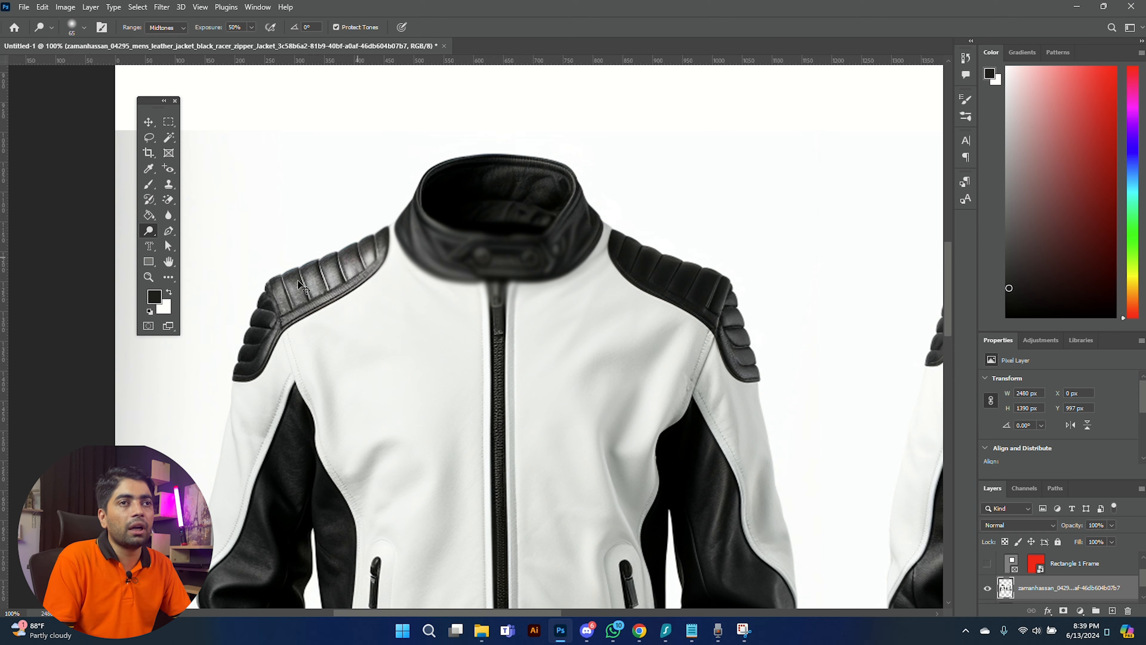
{"action": "key", "text": "ctrl+z"}
{"action": "key", "text": "ctrl+z"}
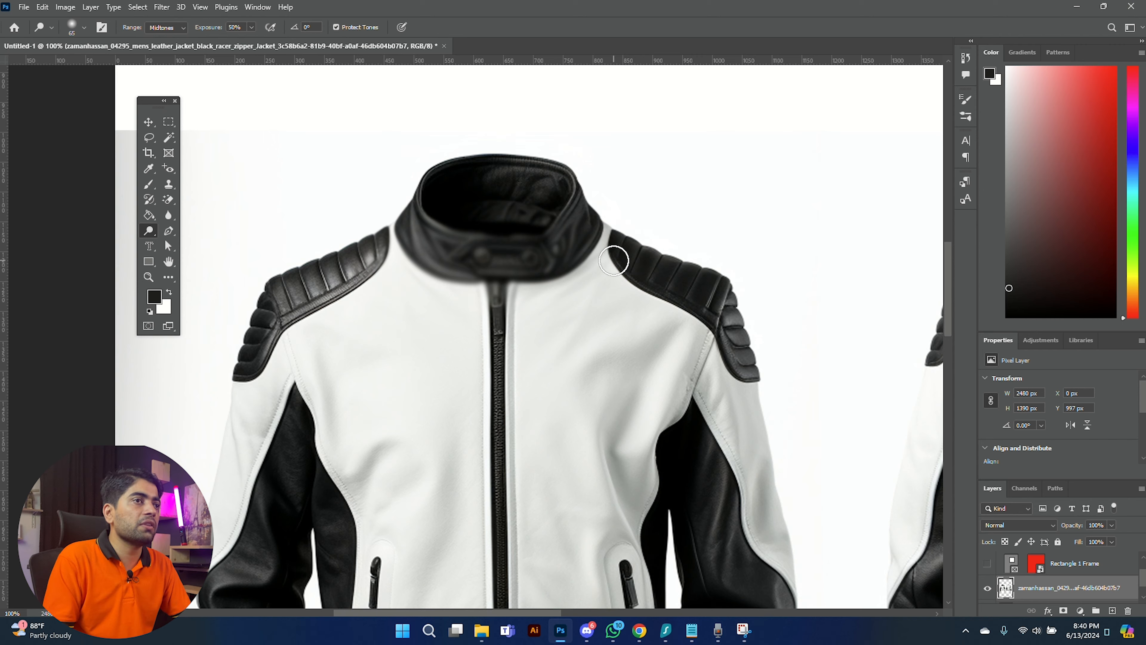
- Start a Pen path on the outer edge of the front jacket's sleeve, just above the elbow seam, and trace it upward
{"action": "left_click", "coordinate": [169, 233]}
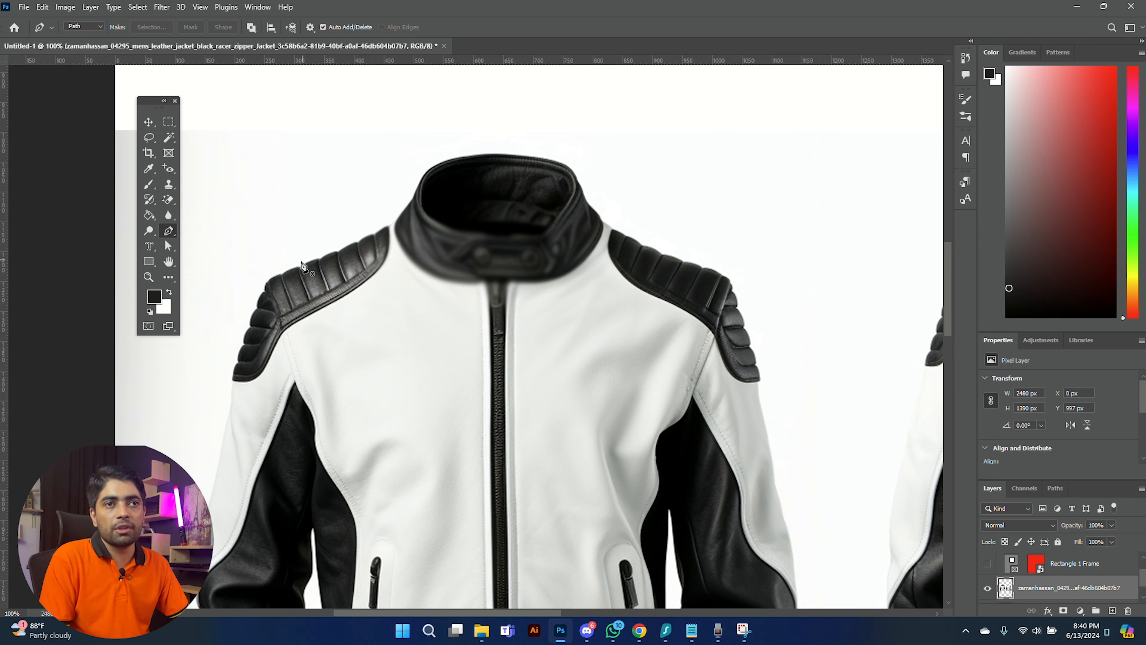
{"action": "left_click_drag", "start_coordinate": [530, 488], "coordinate": [348, 216]}
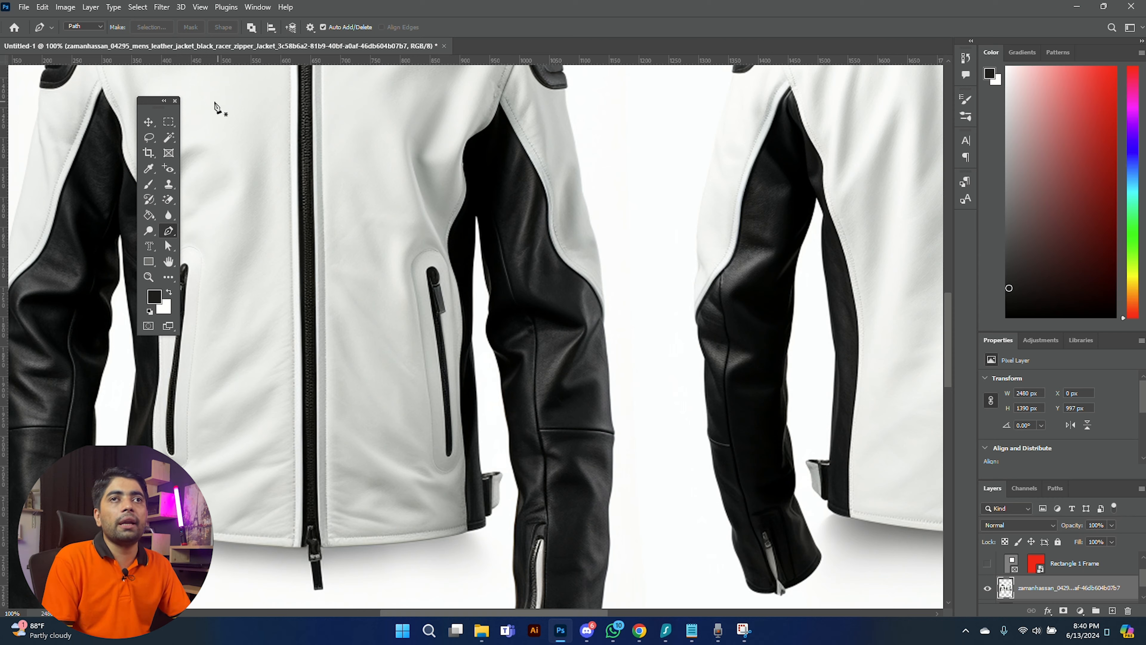
{"action": "key", "text": "ctrl+plus"}
{"action": "key", "text": "ctrl+plus"}
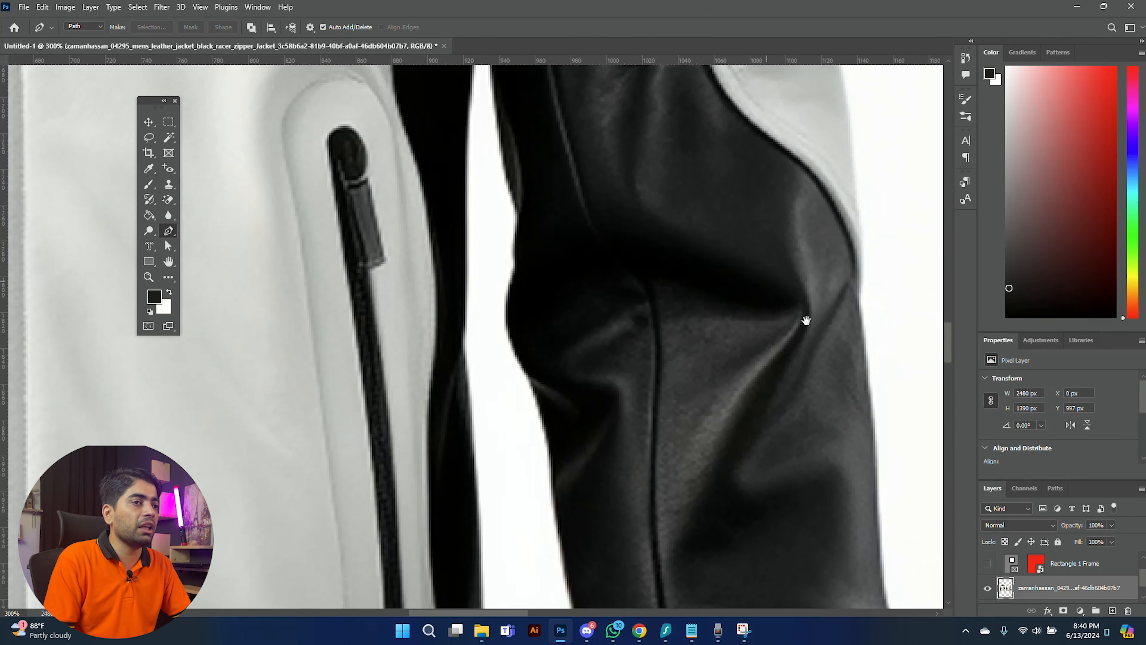
{"action": "left_click_drag", "start_coordinate": [833, 400], "coordinate": [573, 276]}
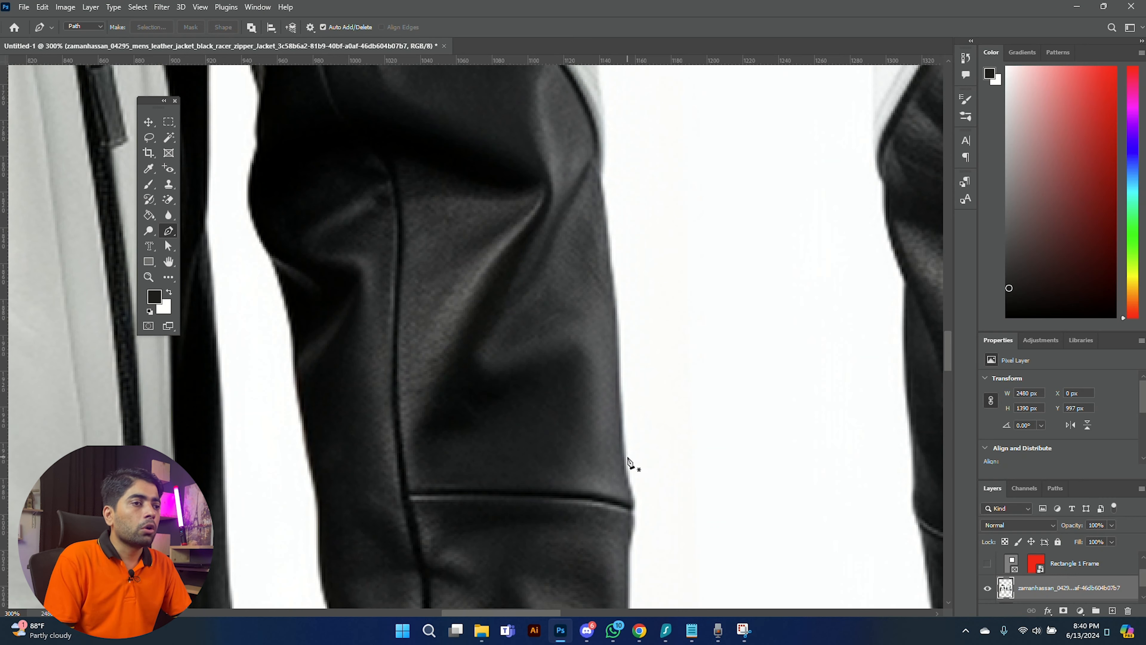
{"action": "left_click", "coordinate": [623, 455]}
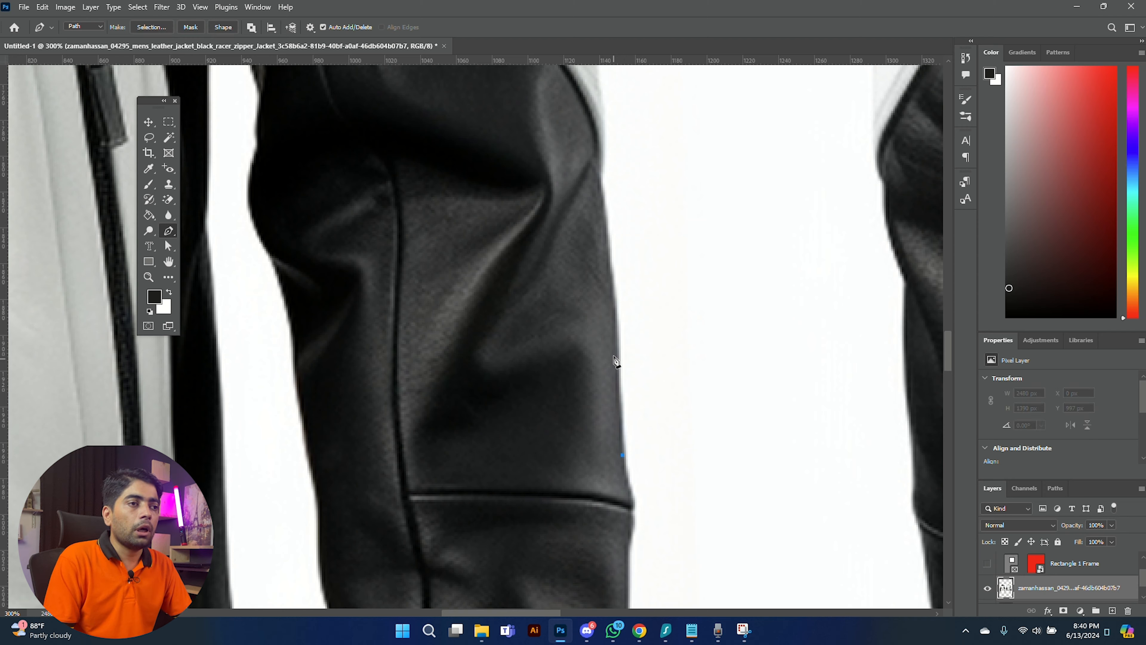
{"action": "left_click", "coordinate": [616, 304]}
{"action": "left_click_drag", "start_coordinate": [610, 242], "coordinate": [608, 201]}
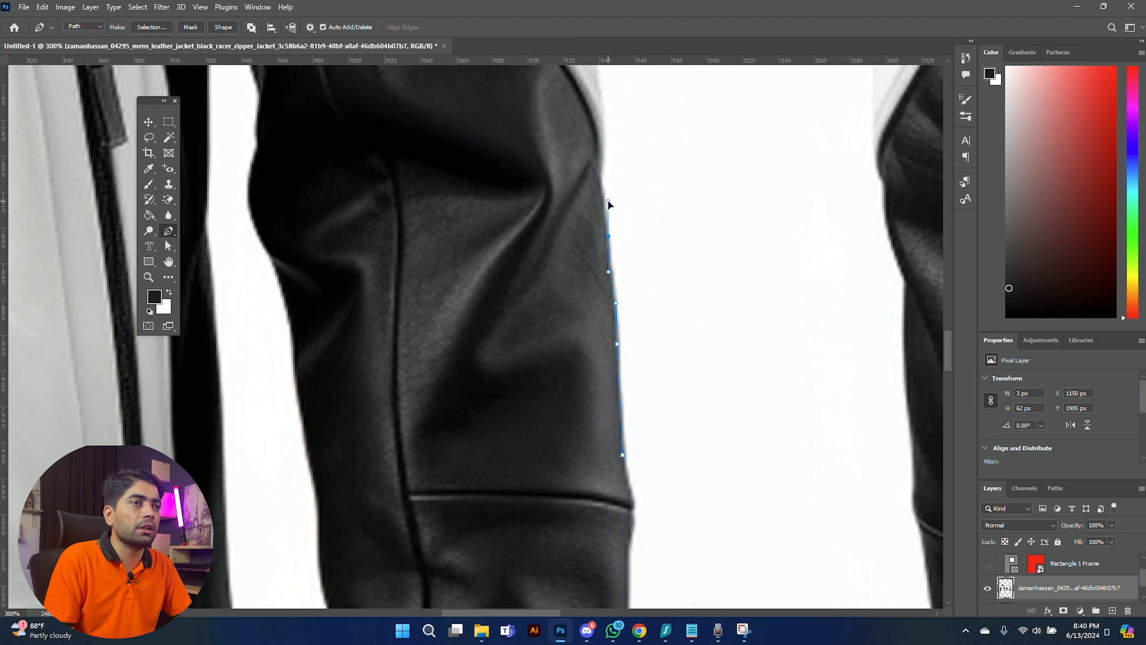
- Continue the path up the sleeve's outer edge to the lower corner of the quilted shoulder pad
{"action": "left_click_drag", "start_coordinate": [604, 159], "coordinate": [590, 406]}
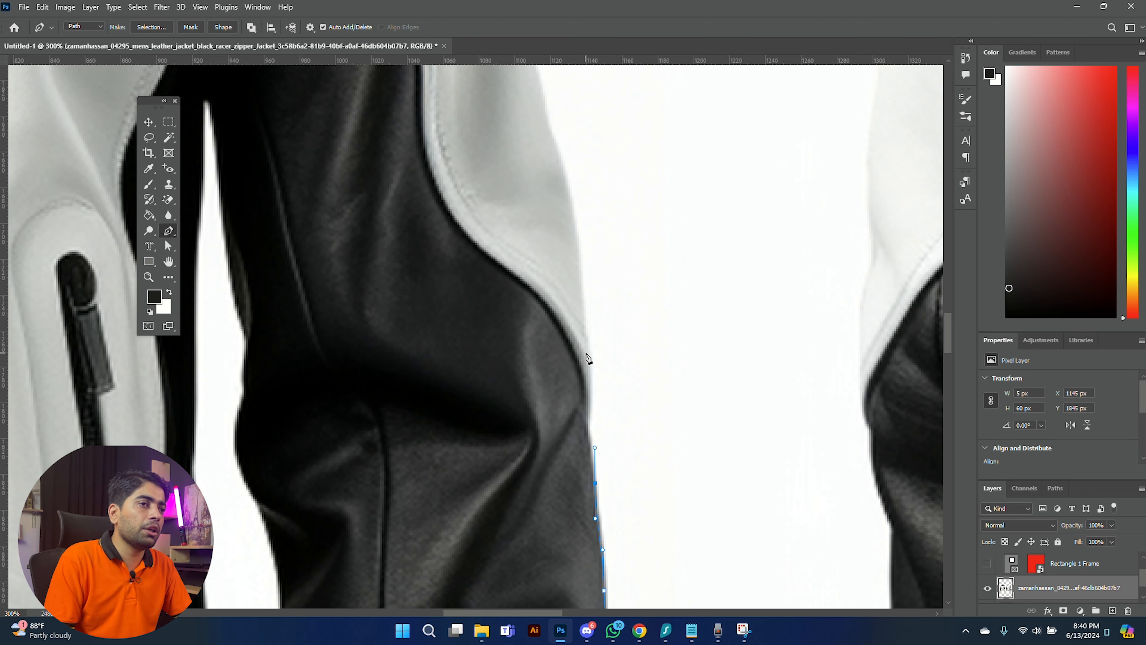
{"action": "left_click_drag", "start_coordinate": [585, 343], "coordinate": [581, 304]}
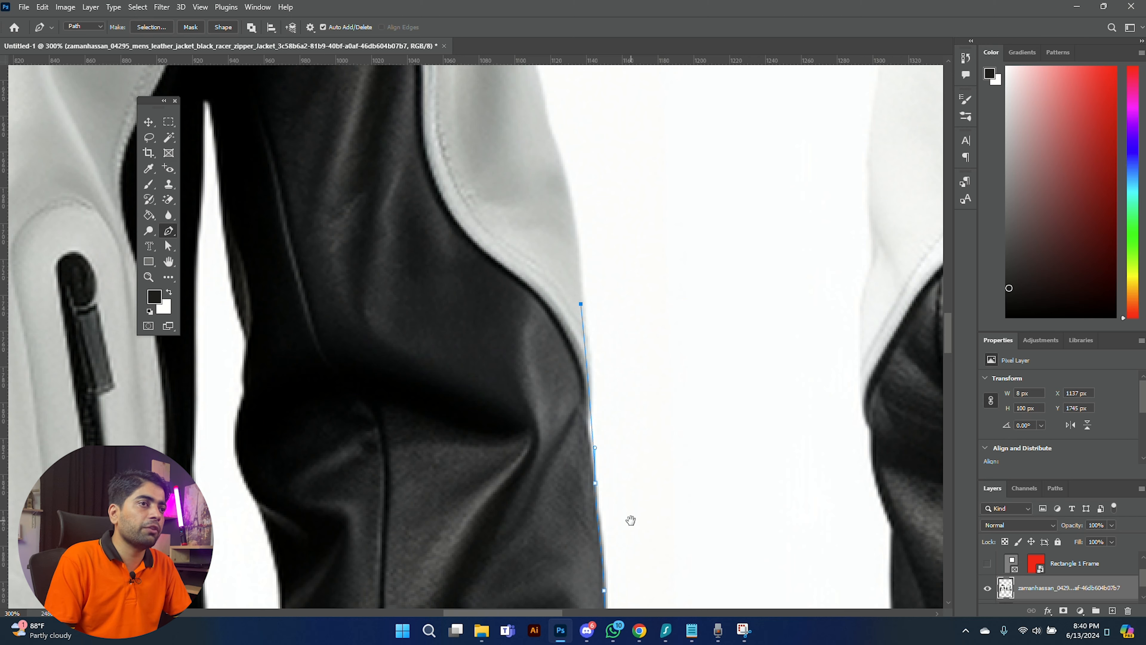
{"action": "left_click_drag", "start_coordinate": [568, 118], "coordinate": [595, 307]}
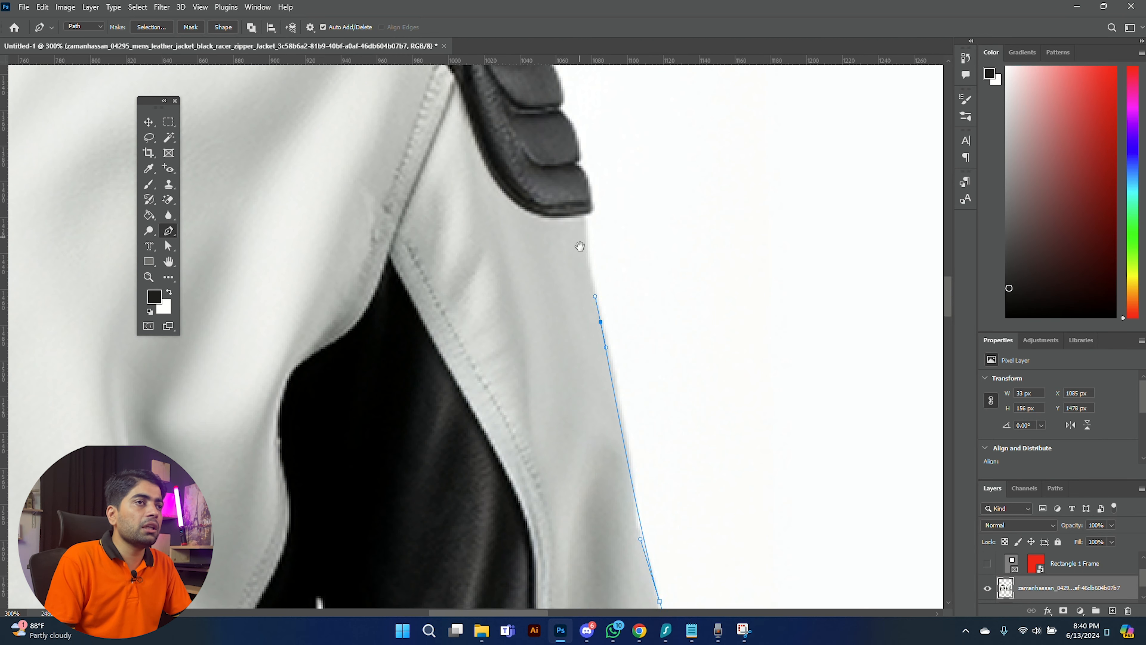
{"action": "left_click_drag", "start_coordinate": [579, 246], "coordinate": [617, 386]}
{"action": "left_click", "coordinate": [613, 361]}
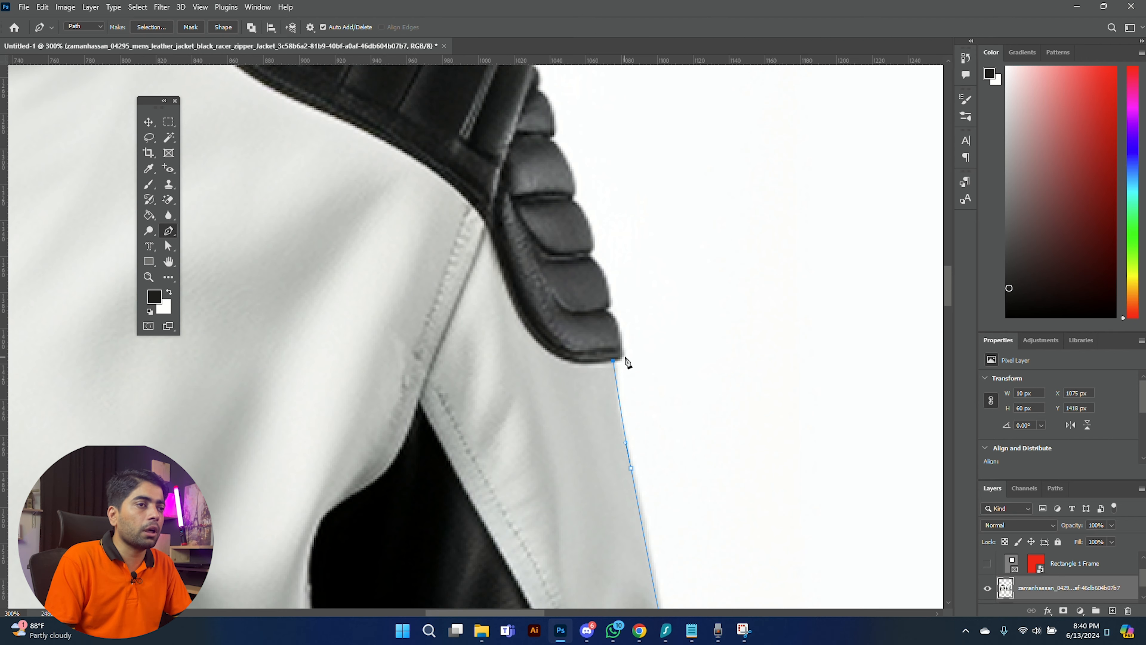
- Trace the outer curves of the quilted shoulder pad's two lowest segments with curved path points
{"action": "left_click_drag", "start_coordinate": [620, 335], "coordinate": [619, 334]}
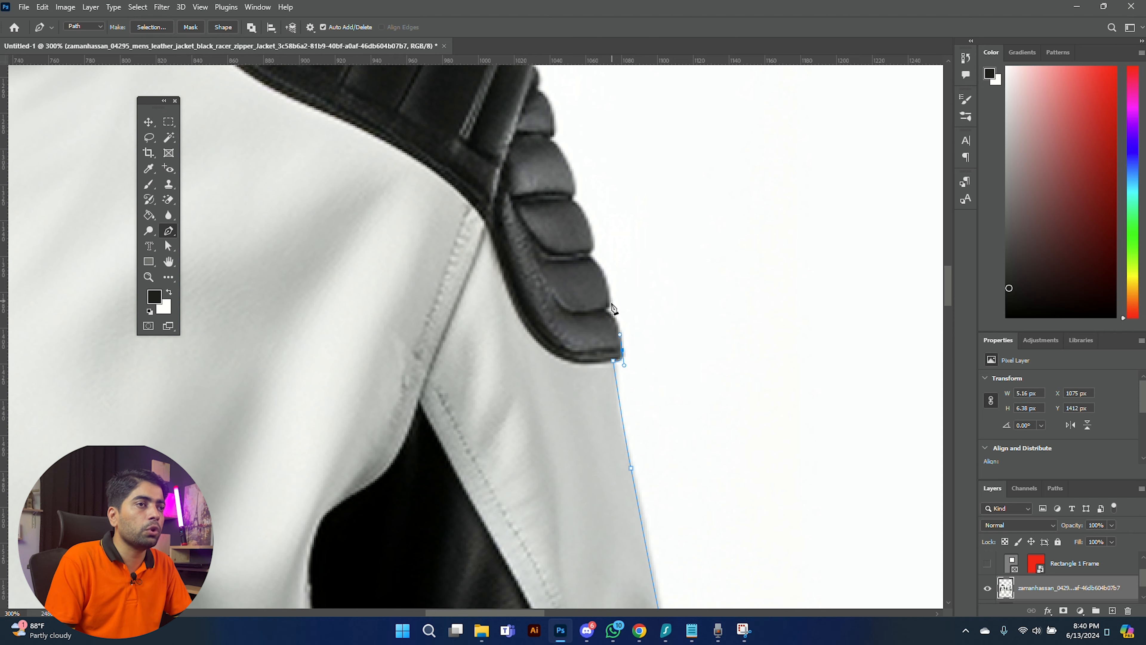
{"action": "left_click", "coordinate": [606, 310]}
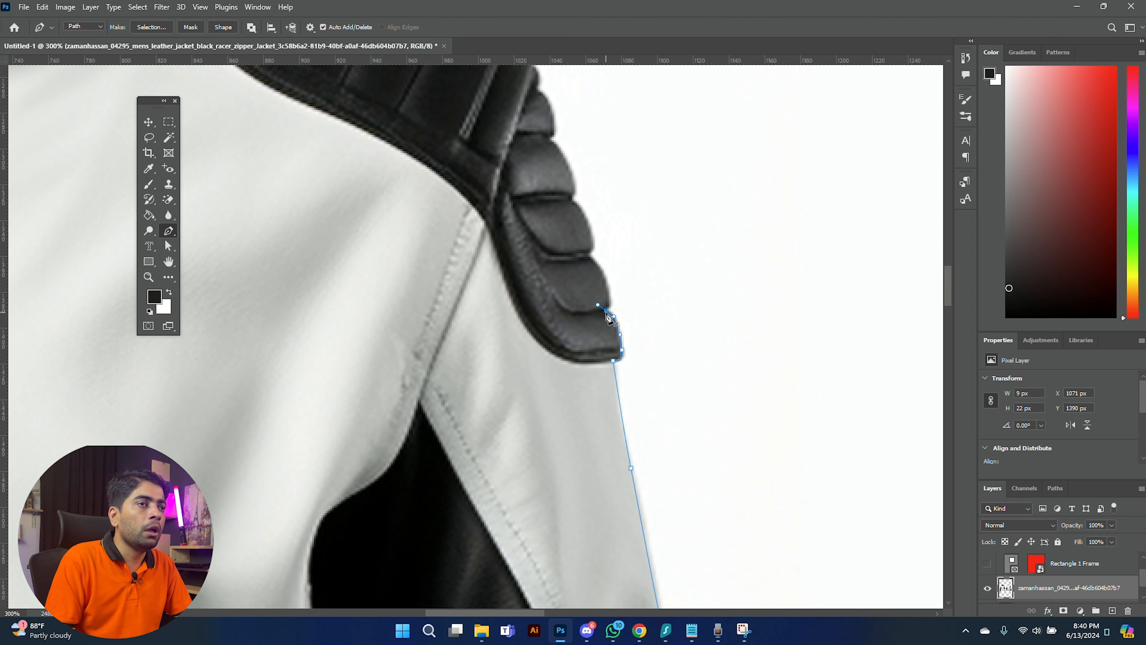
{"action": "left_click_drag", "start_coordinate": [610, 282], "coordinate": [628, 357]}
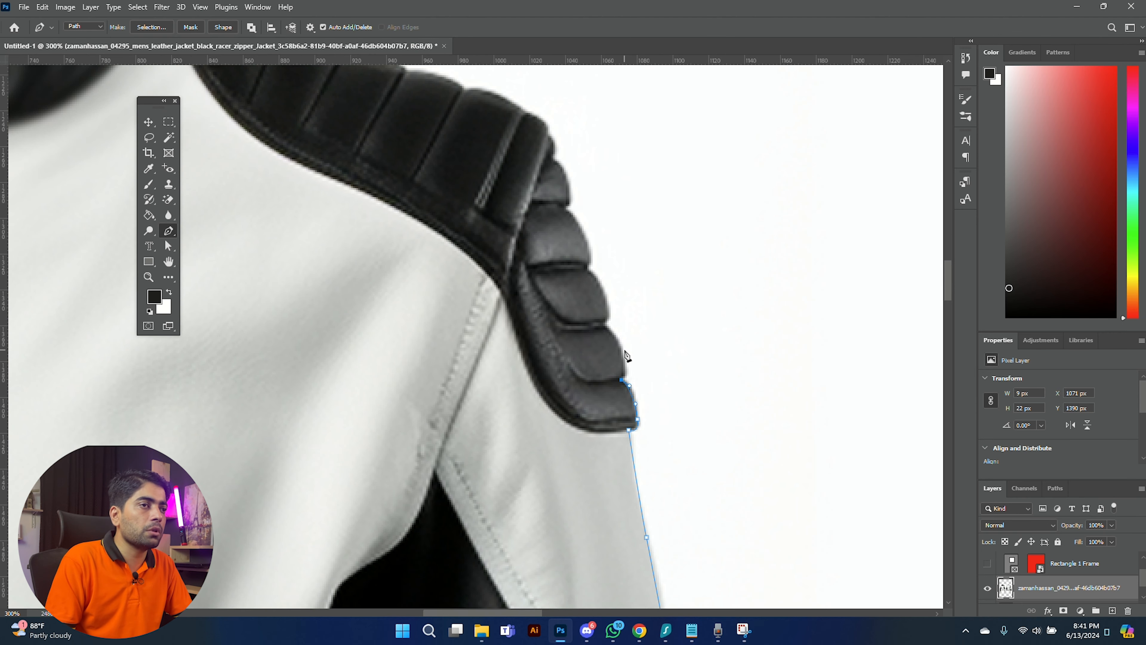
{"action": "left_click", "coordinate": [617, 335]}
{"action": "left_click", "coordinate": [606, 324]}
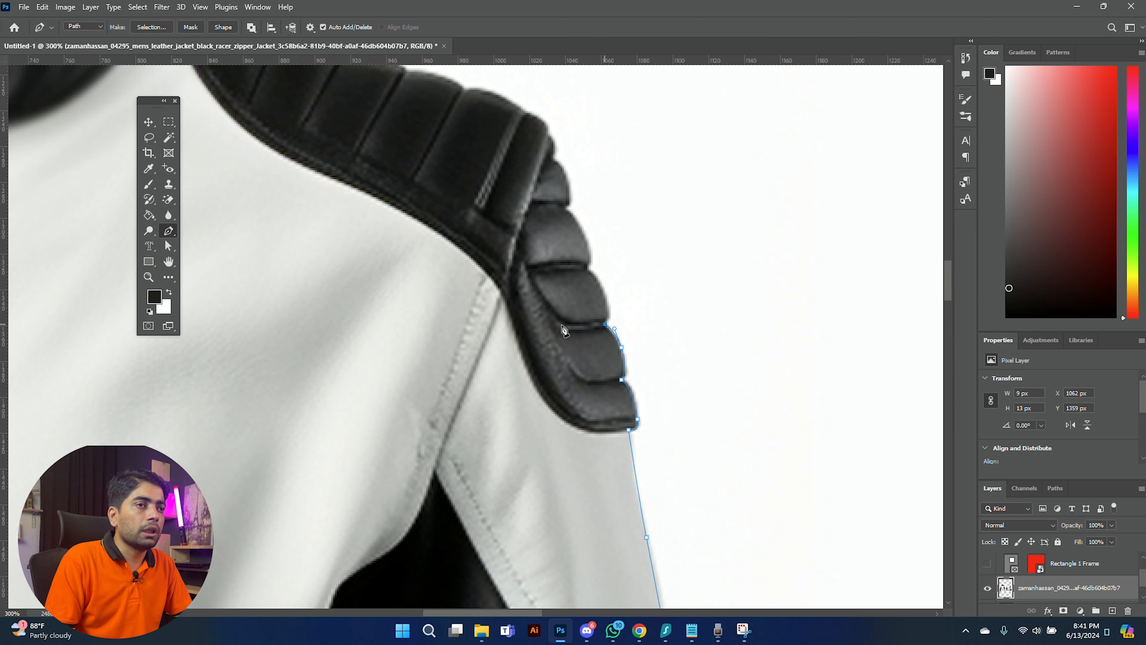
- Bring the path roughly back down through the sleeve to the cuff and close it at its starting point
{"action": "left_click_drag", "start_coordinate": [455, 525], "coordinate": [477, 362]}
{"action": "left_click", "coordinate": [510, 528]}
{"action": "left_click_drag", "start_coordinate": [529, 544], "coordinate": [519, 197]}
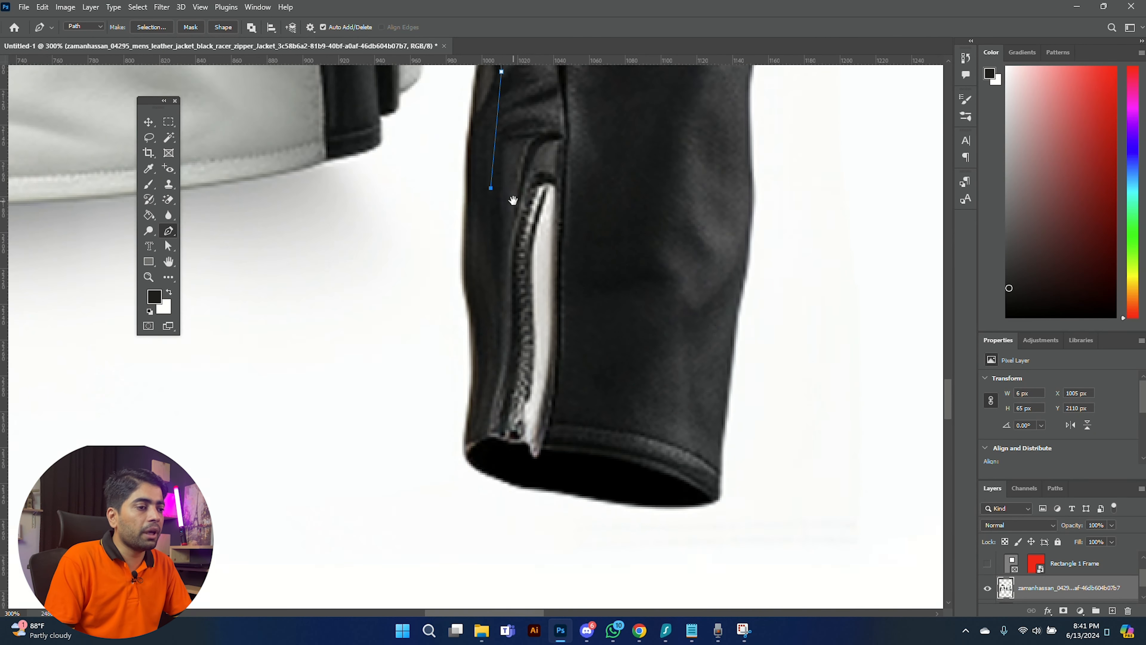
{"action": "left_click", "coordinate": [635, 282]}
{"action": "left_click_drag", "start_coordinate": [681, 209], "coordinate": [615, 491]}
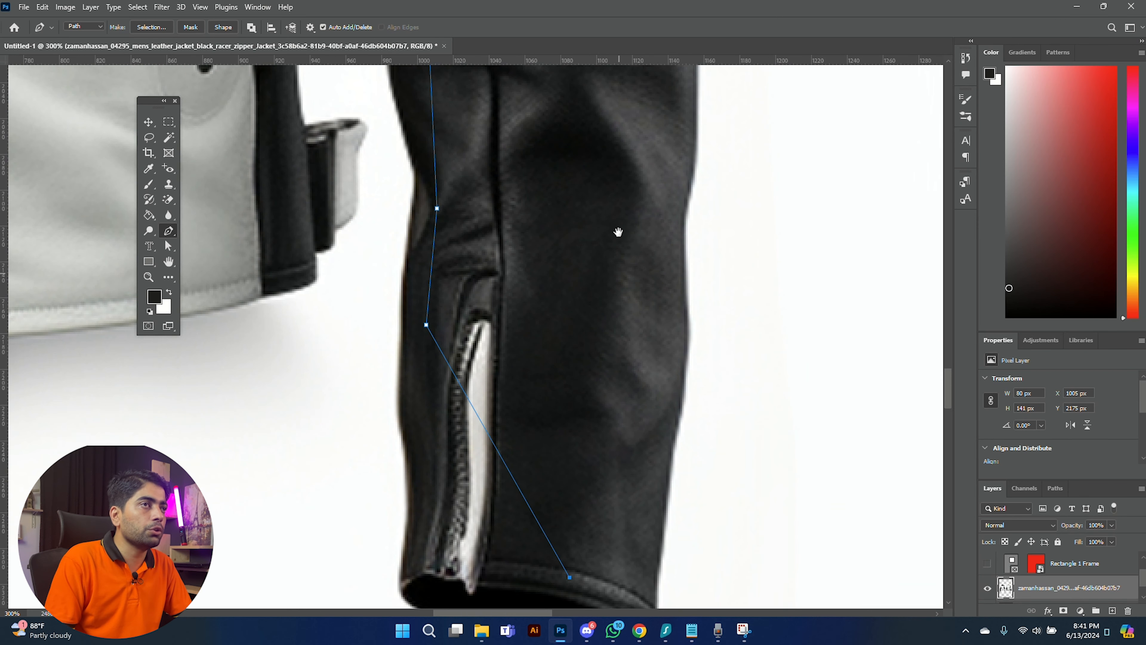
{"action": "left_click_drag", "start_coordinate": [619, 226], "coordinate": [567, 467]}
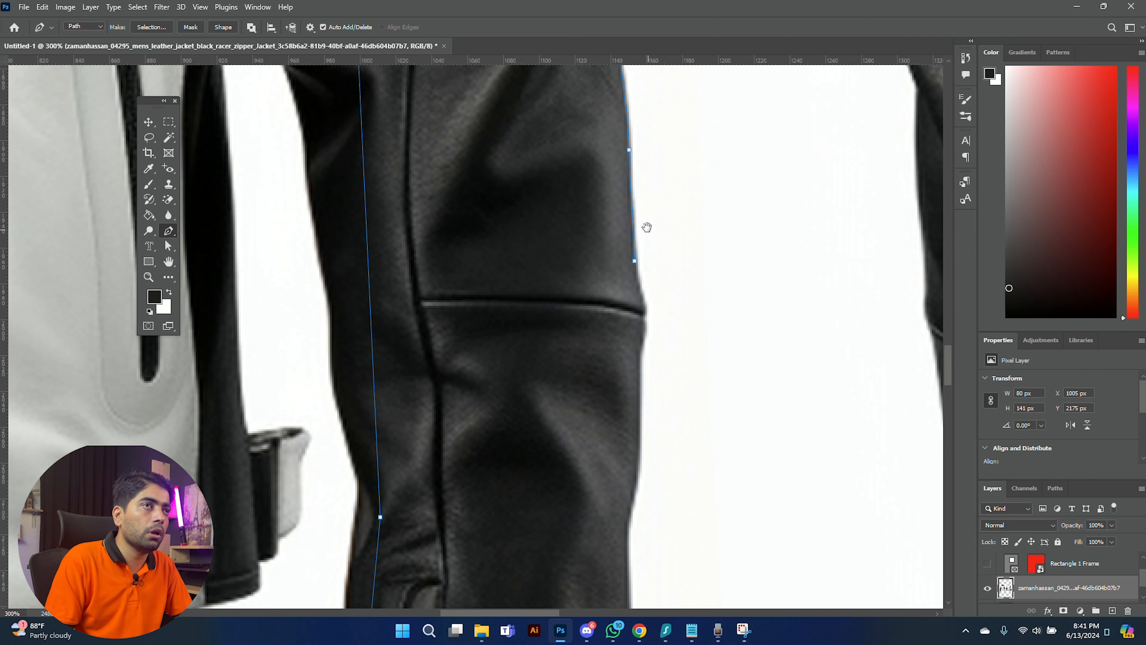
{"action": "left_click_drag", "start_coordinate": [647, 226], "coordinate": [568, 237]}
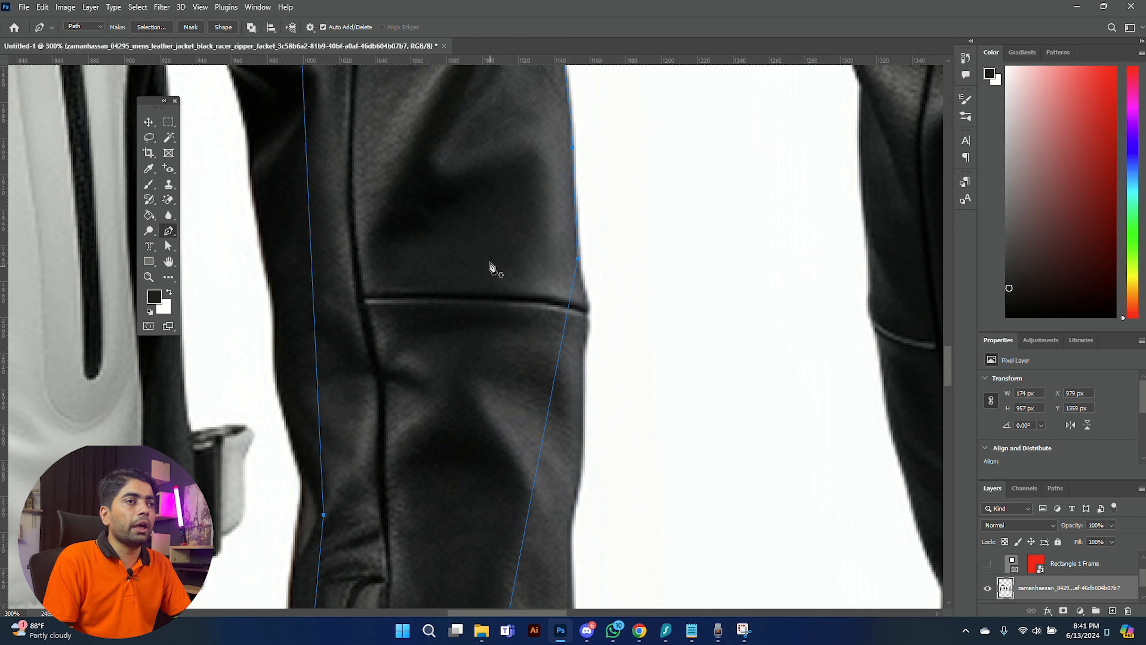
{"action": "right_click", "coordinate": [479, 168]}
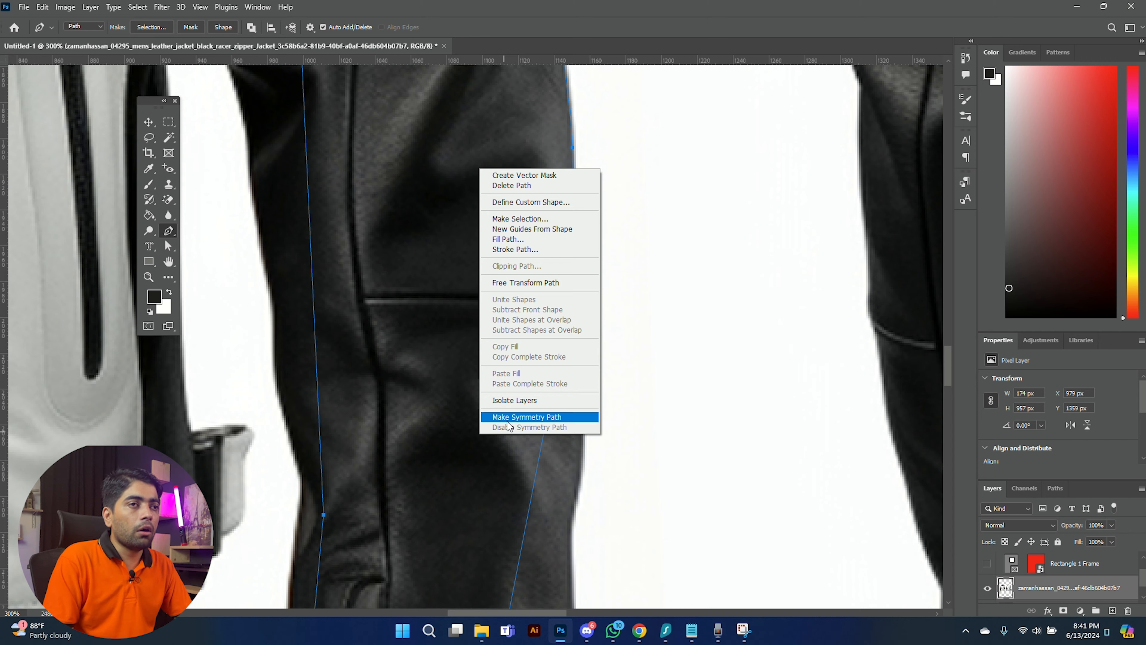
{"action": "left_click", "coordinate": [548, 282]}
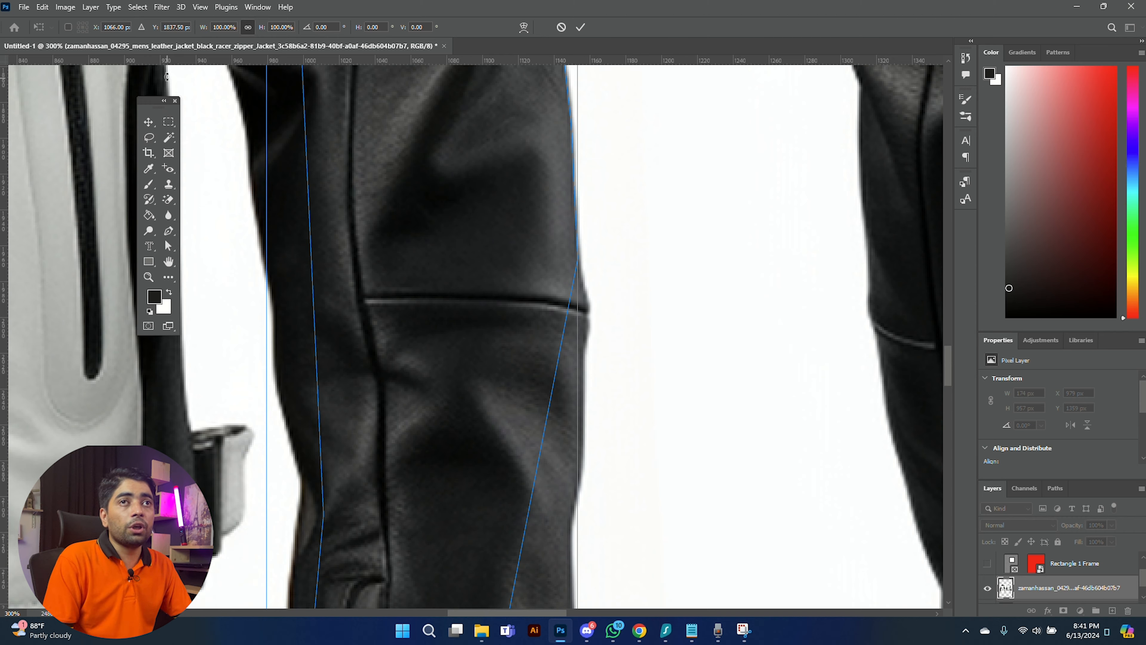
{"action": "left_click", "coordinate": [155, 118]}
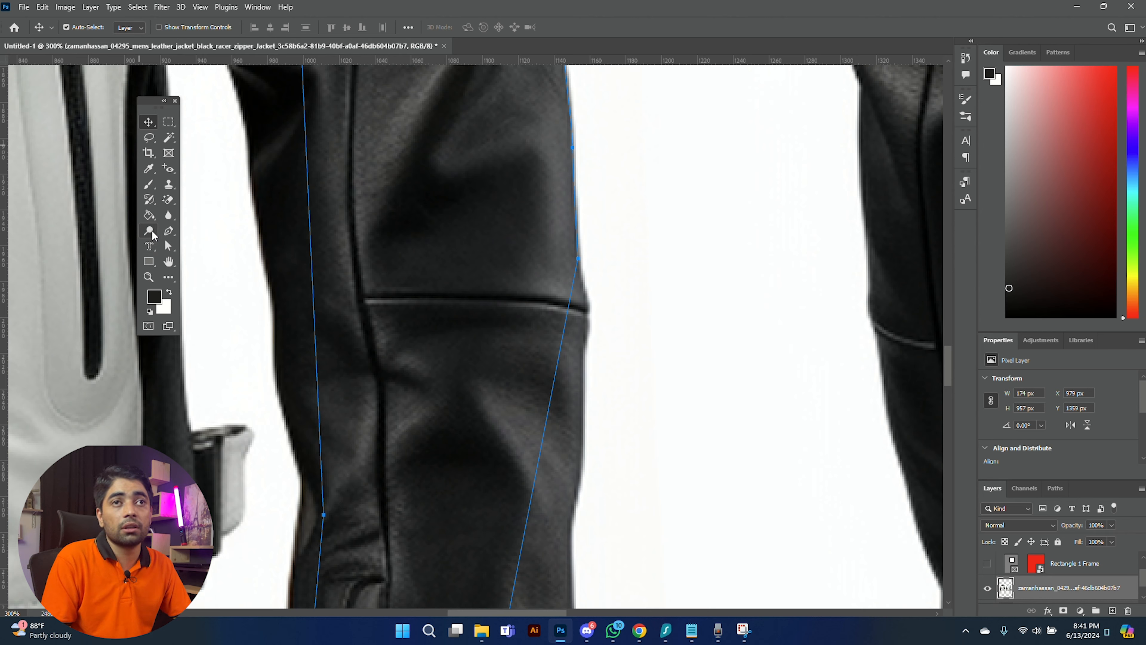
- Create a "LOREM IPSUM" text selection across the front jacket's lower part and sleeve with the Horizontal Type Mask tool
{"action": "left_click", "coordinate": [154, 248]}
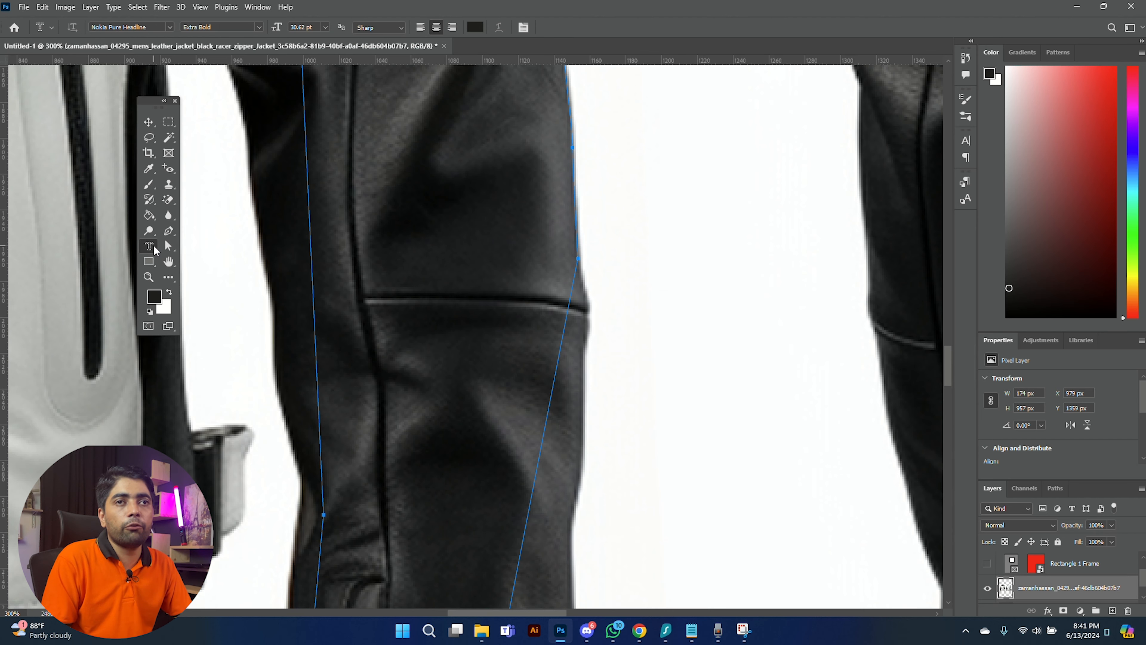
{"action": "right_click", "coordinate": [154, 246]}
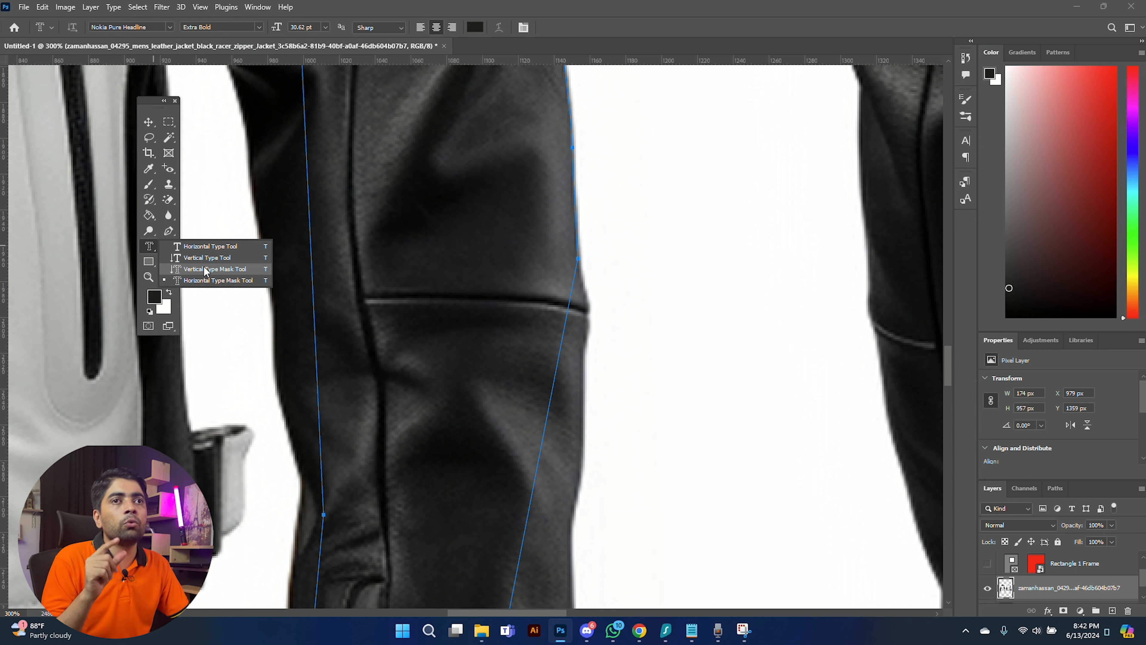
{"action": "left_click", "coordinate": [213, 270]}
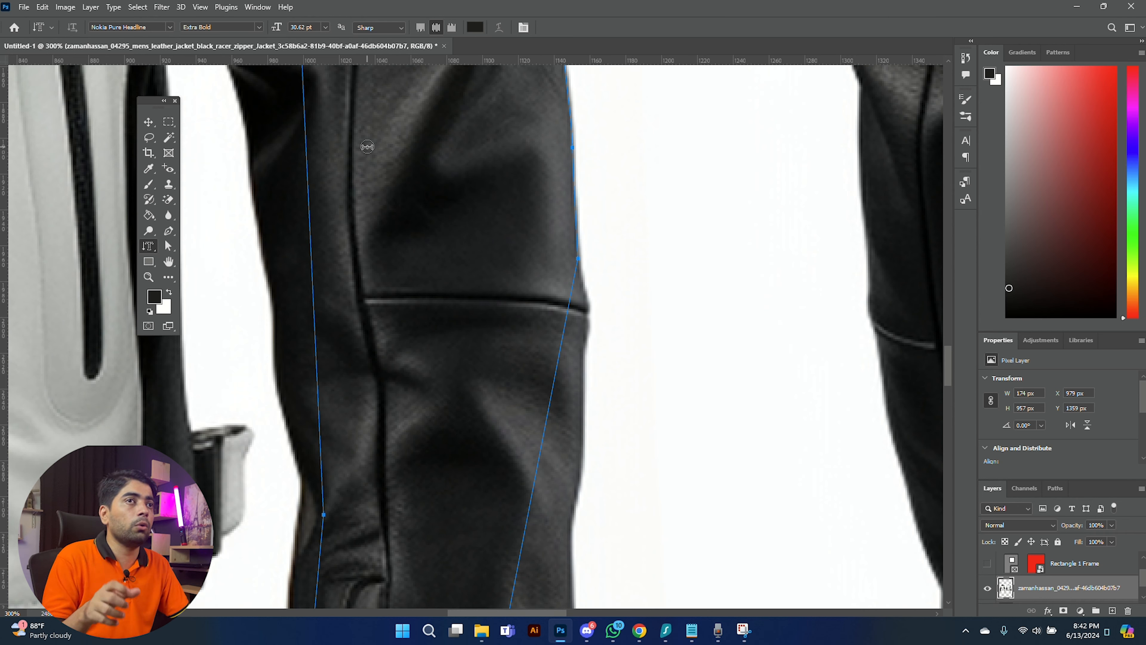
{"action": "right_click", "coordinate": [148, 246]}
{"action": "left_click", "coordinate": [218, 280]}
{"action": "left_click", "coordinate": [409, 291]}
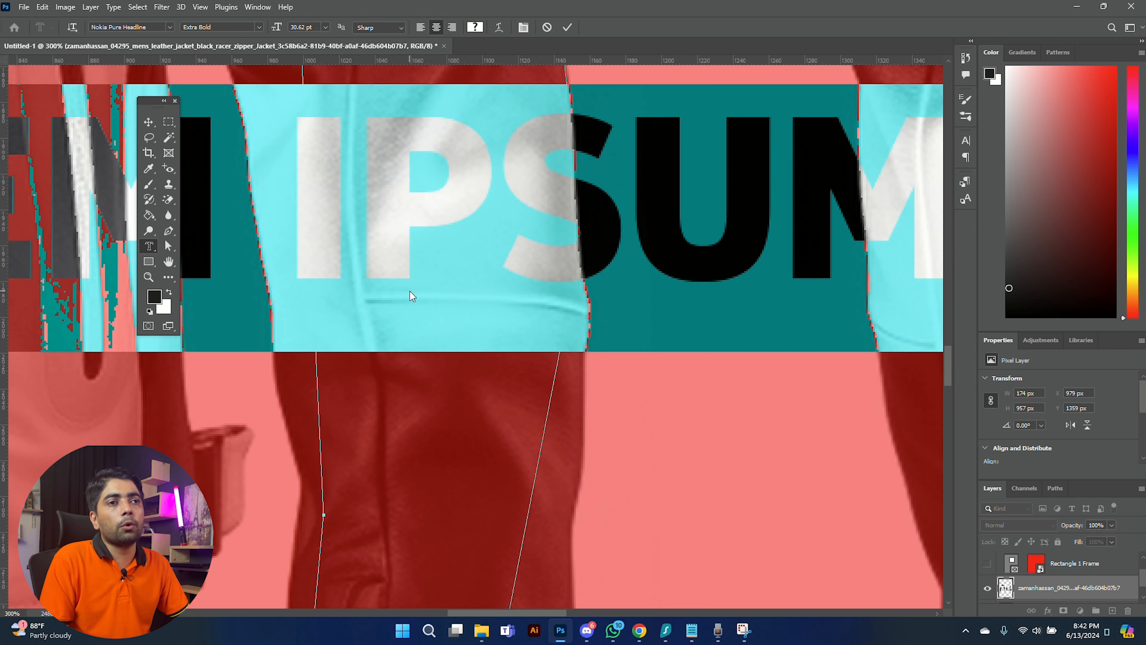
{"action": "key", "text": "ctrl+minus"}
{"action": "key", "text": "ctrl+minus"}
{"action": "key", "text": "ctrl+minus"}
{"action": "key", "text": "ctrl+minus"}
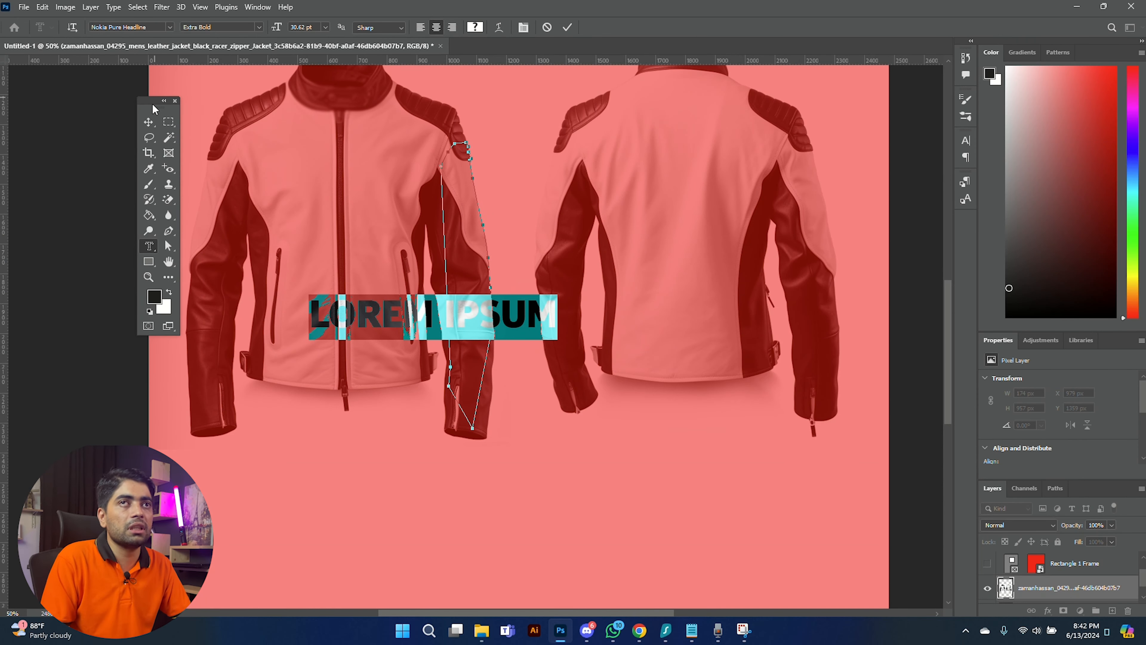
{"action": "left_click", "coordinate": [149, 121]}
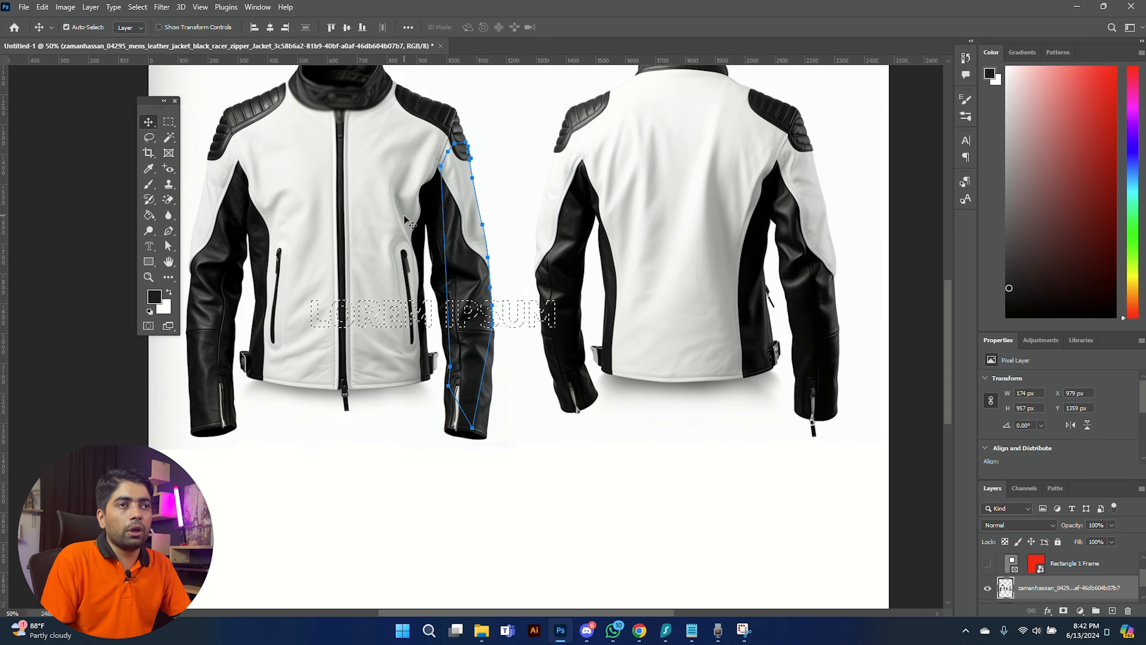
- Copy the text-shaped selection of the jacket photo to a new layer, toggling the original photo layer off and on to view the cutout
{"action": "key", "text": "ctrl+plus"}
{"action": "key", "text": "ctrl+plus"}
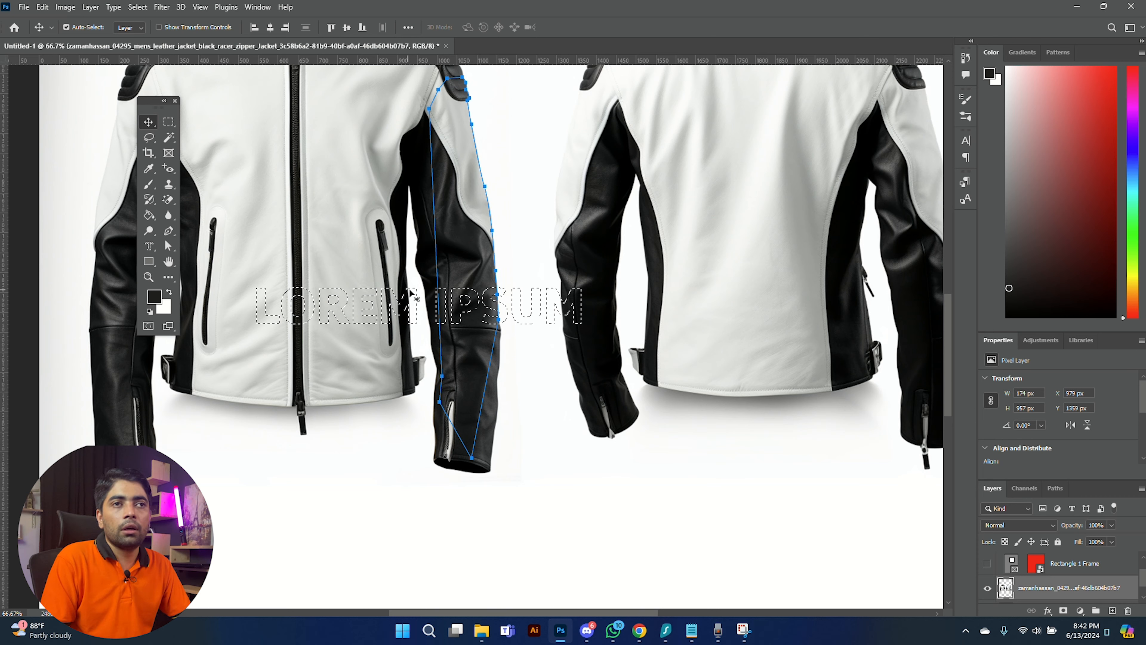
{"action": "scroll", "coordinate": [1068, 540], "scroll_direction": "down", "scroll_amount": 1}
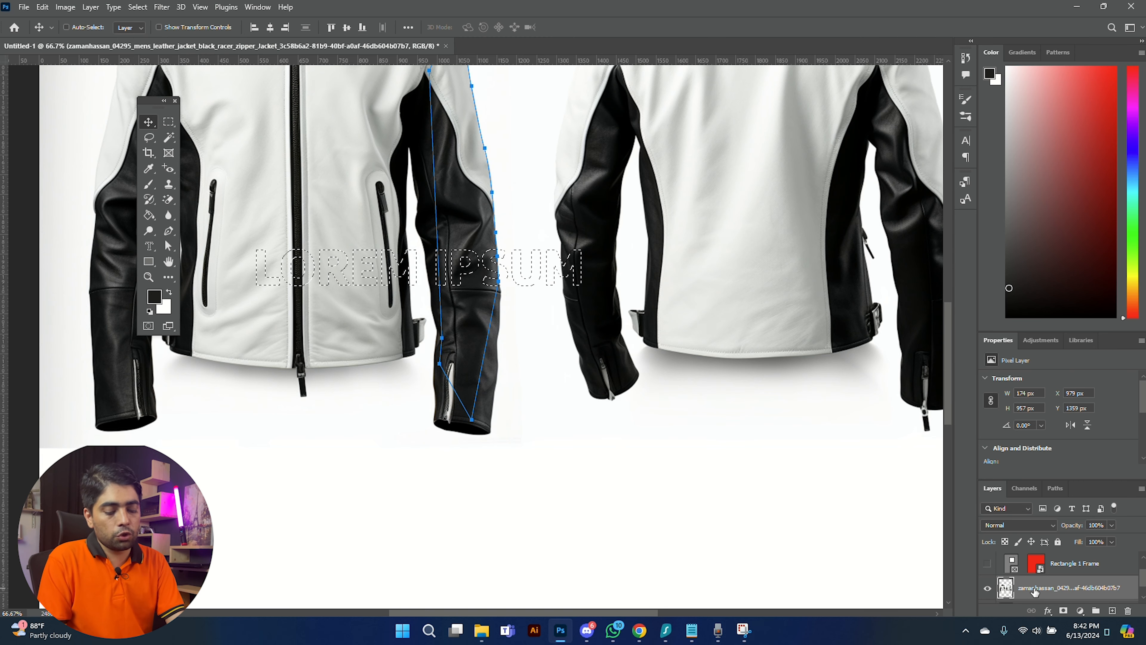
{"action": "key", "text": "ctrl+j"}
{"action": "scroll", "coordinate": [987, 560], "scroll_direction": "down", "scroll_amount": 2}
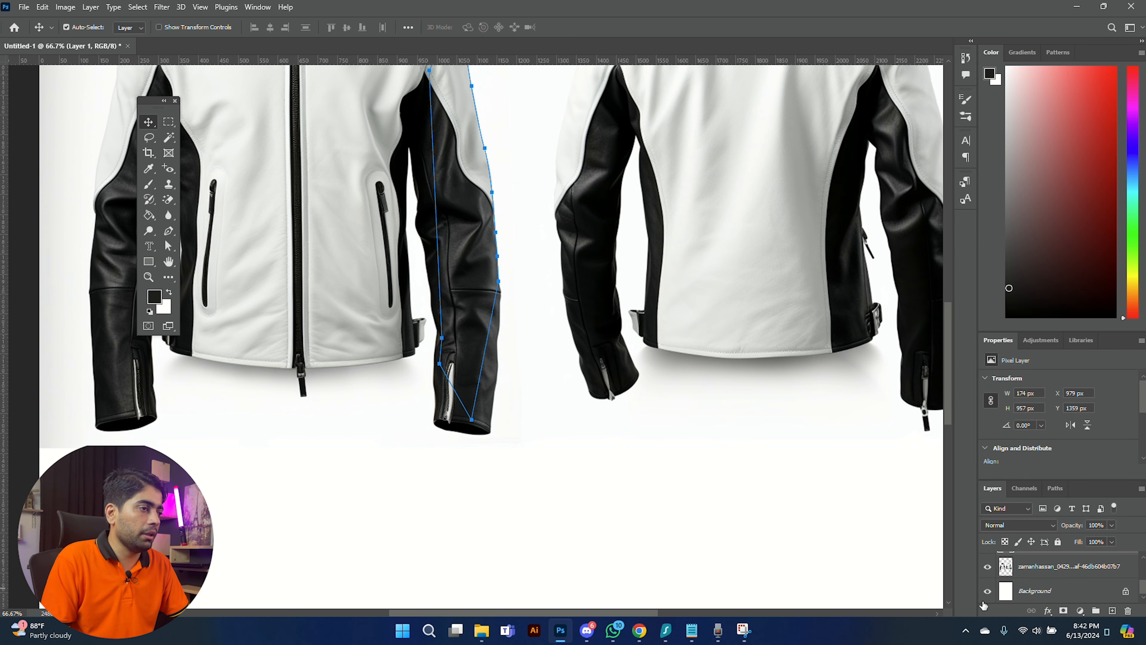
{"action": "left_click", "coordinate": [986, 567]}
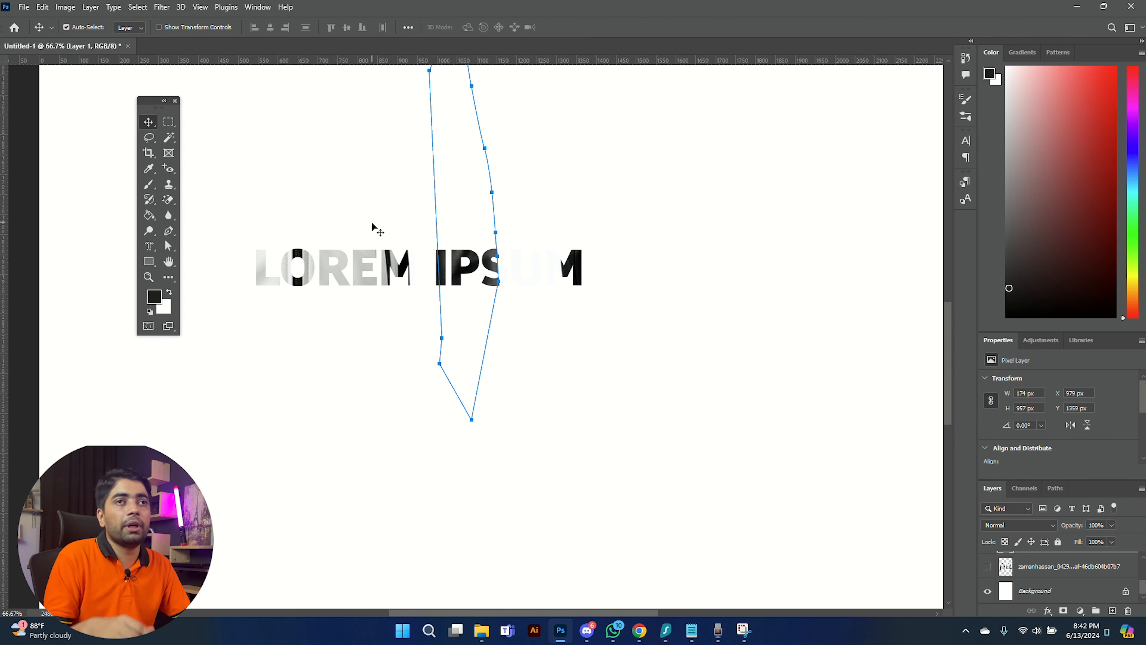
{"action": "scroll", "coordinate": [1034, 555], "scroll_direction": "down", "scroll_amount": 1}
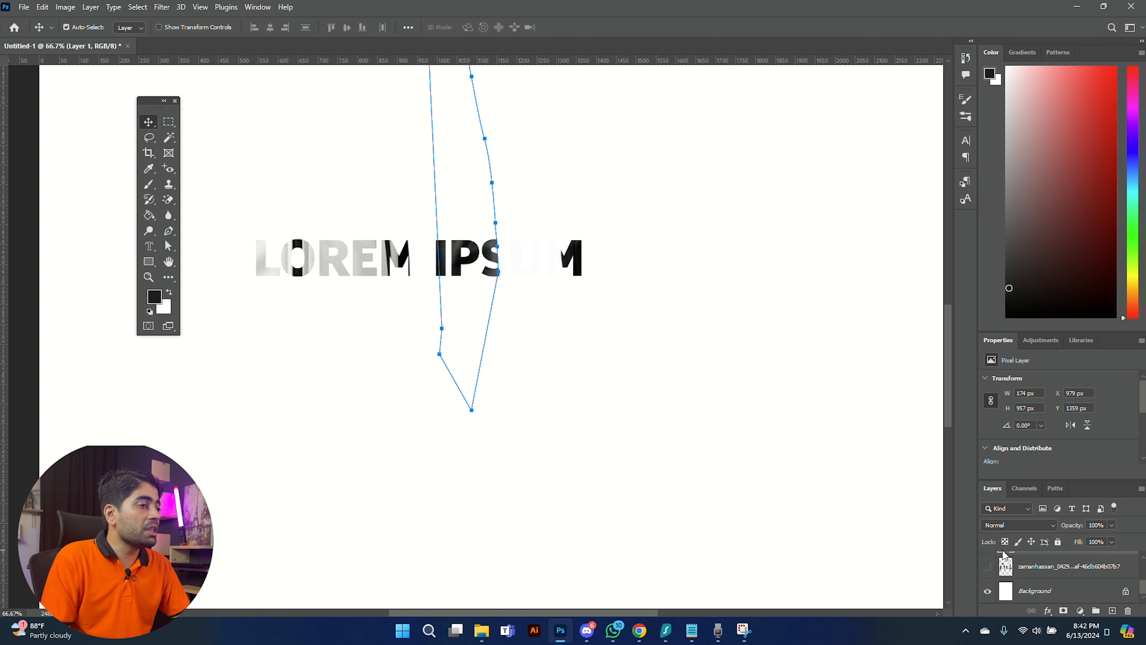
{"action": "left_click", "coordinate": [988, 567]}
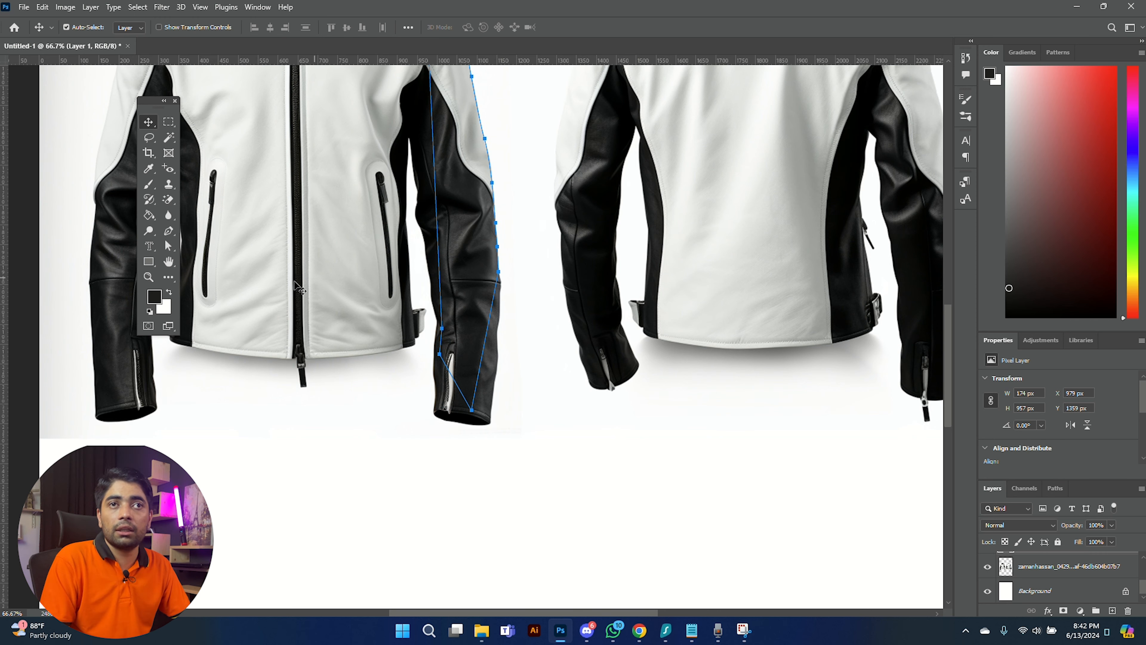
- Add a "LOREM IPSUM" text line in 30.62 pt Nokia Pure Headline Extra Bold just below the front jacket with the Horizontal Type tool
{"action": "left_click", "coordinate": [148, 246]}
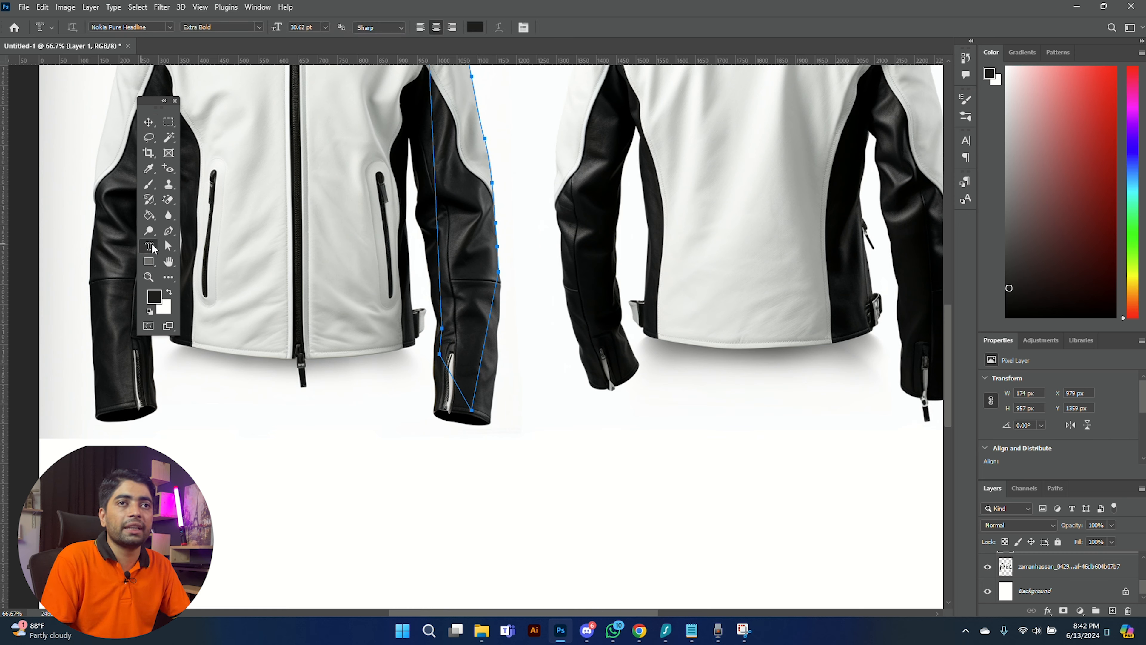
{"action": "left_click", "coordinate": [152, 247]}
{"action": "left_click", "coordinate": [207, 245]}
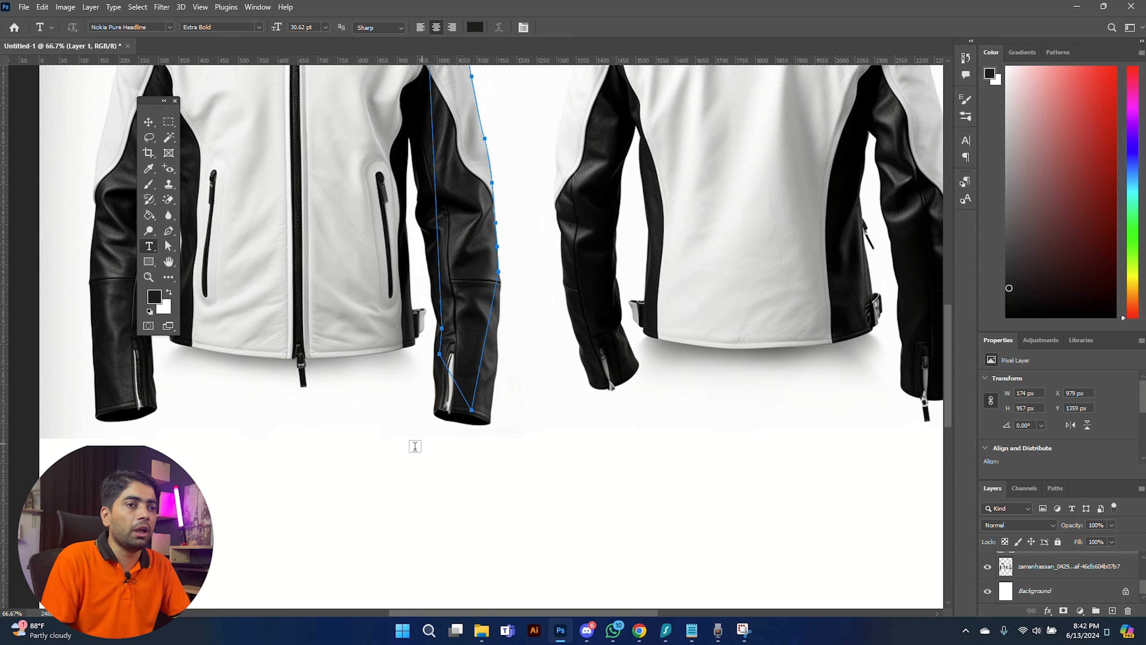
{"action": "left_click", "coordinate": [385, 455]}
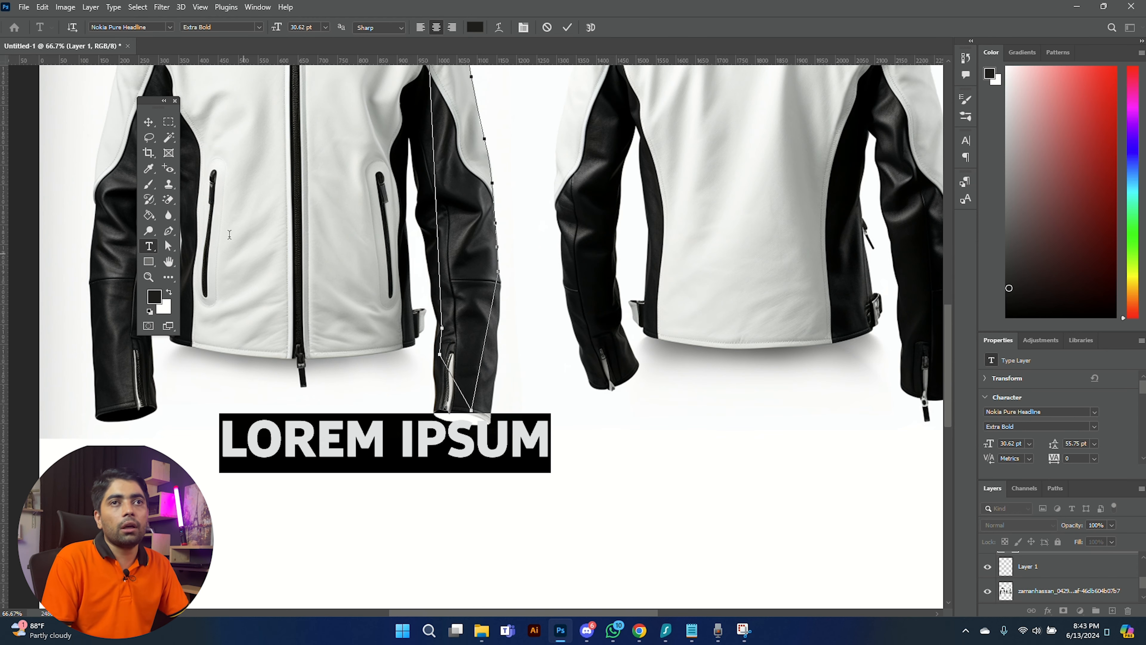
{"action": "left_click", "coordinate": [149, 122]}
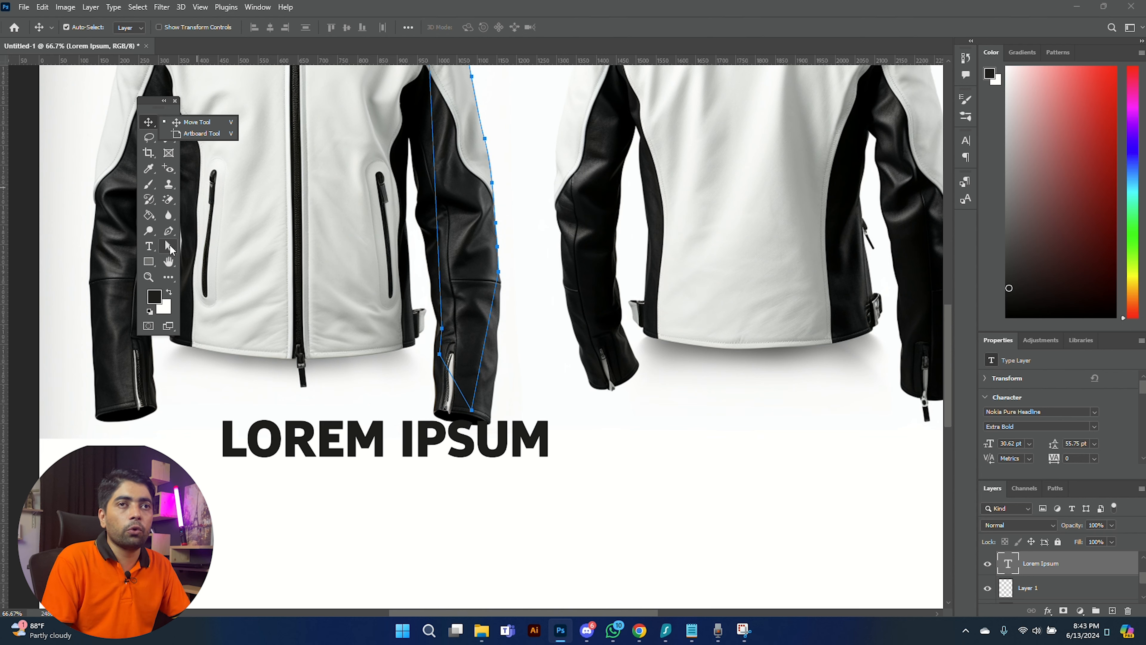
- Move the sleeve path into the blank area above and between the two jackets with the Path Selection tool, and deselect it
{"action": "left_click", "coordinate": [170, 249]}
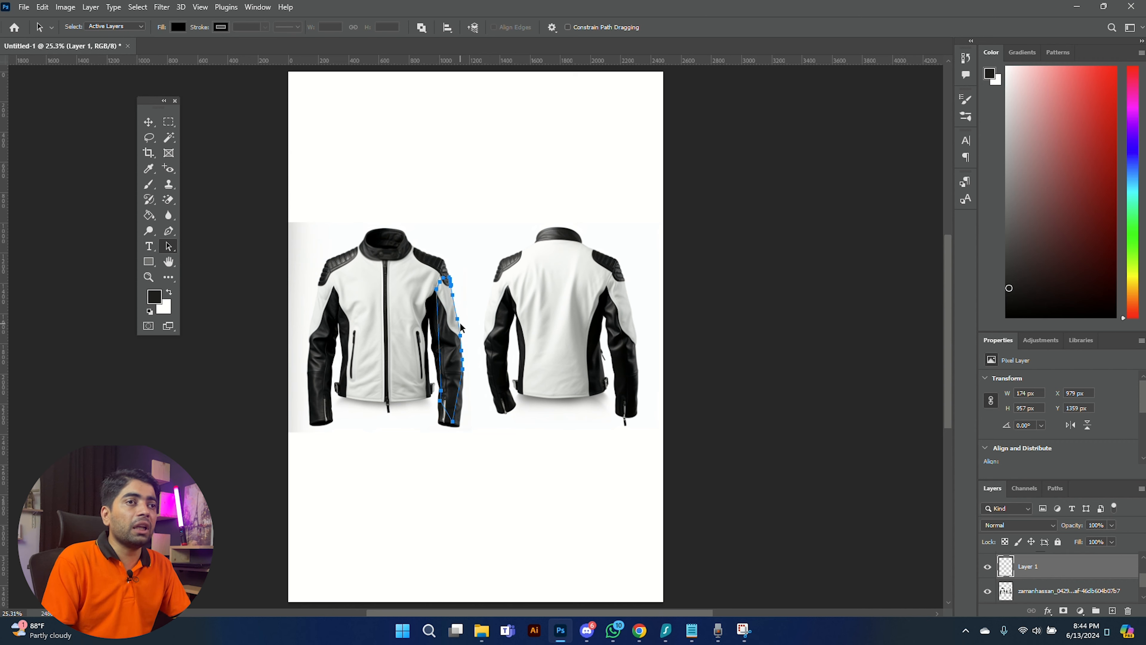
{"action": "left_click_drag", "start_coordinate": [463, 333], "coordinate": [500, 195]}
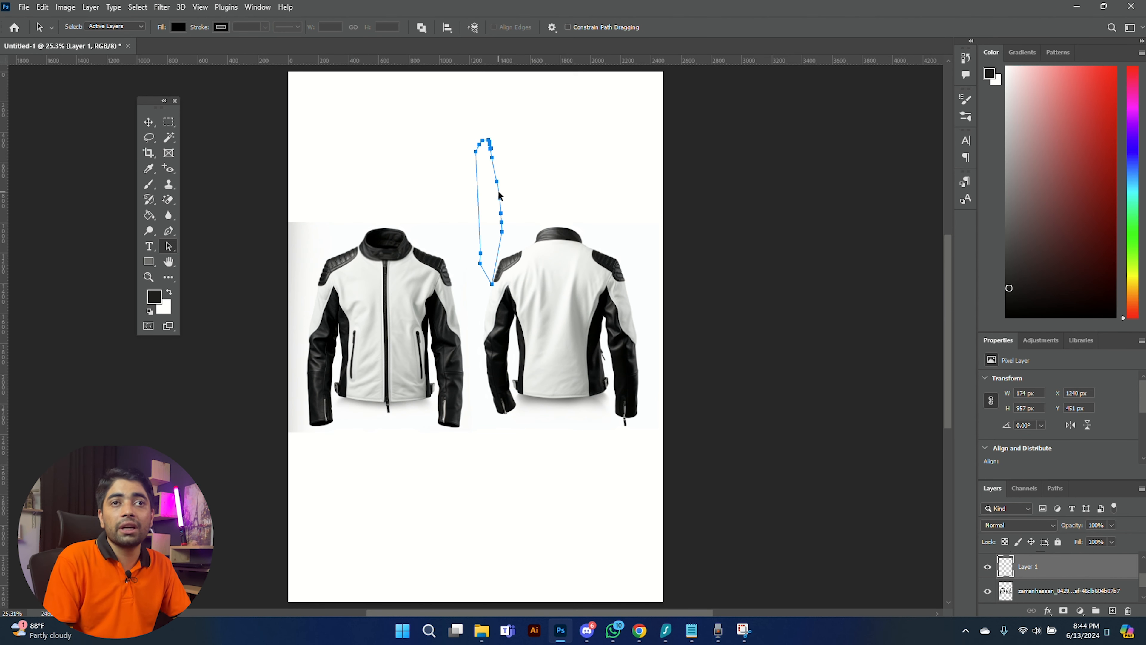
{"action": "left_click", "coordinate": [505, 192]}
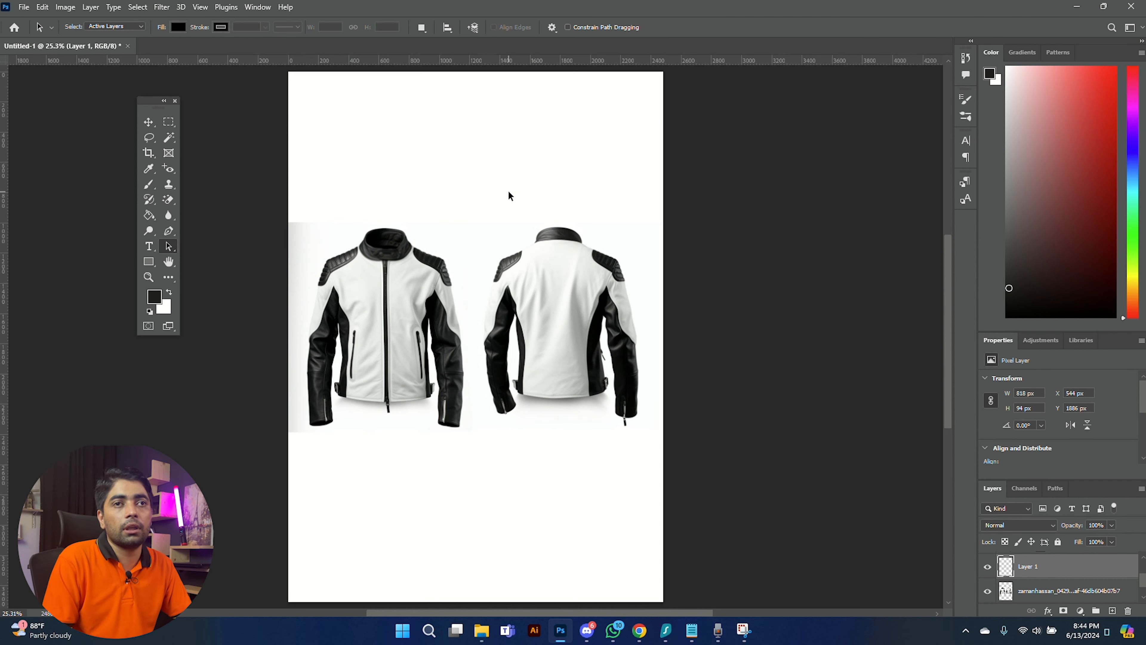
- Look through the available shape tools, and shift the page view slightly upward with the Hand tool
{"action": "left_click", "coordinate": [147, 262]}
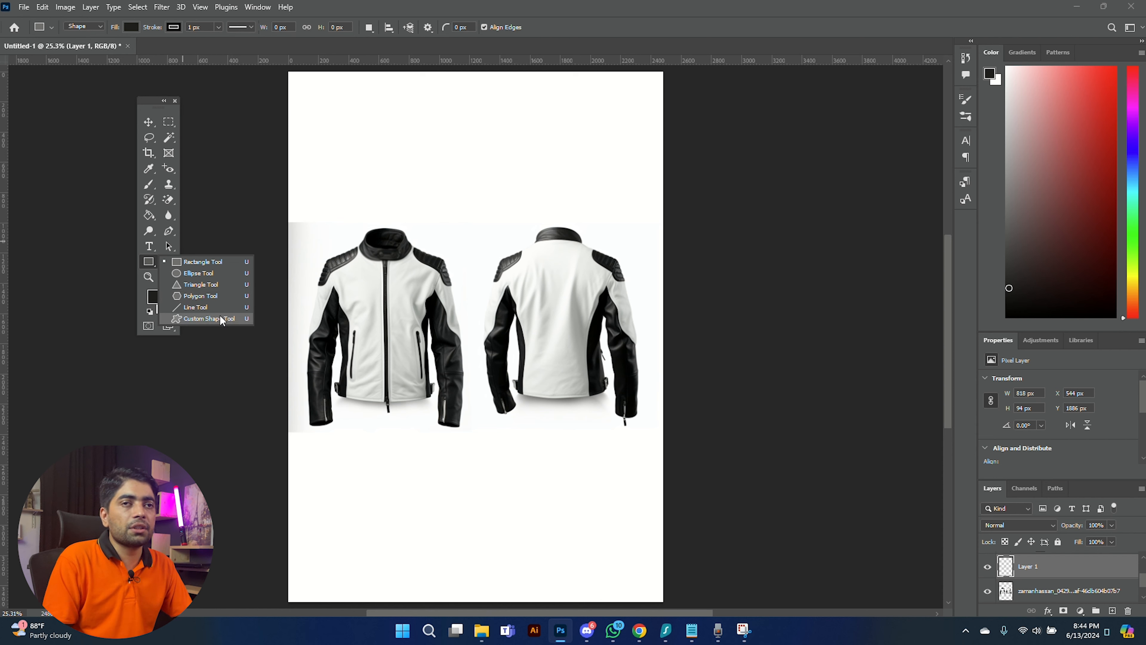
{"action": "left_click", "coordinate": [148, 261]}
{"action": "left_click", "coordinate": [172, 262]}
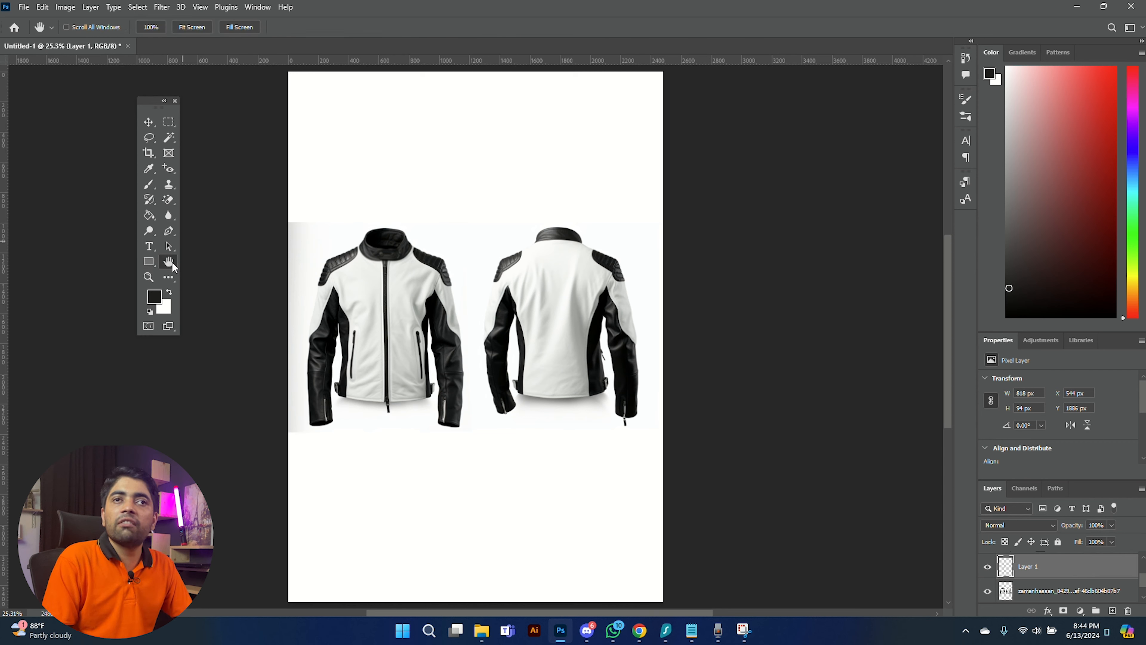
{"action": "left_click_drag", "start_coordinate": [375, 229], "coordinate": [374, 176]}
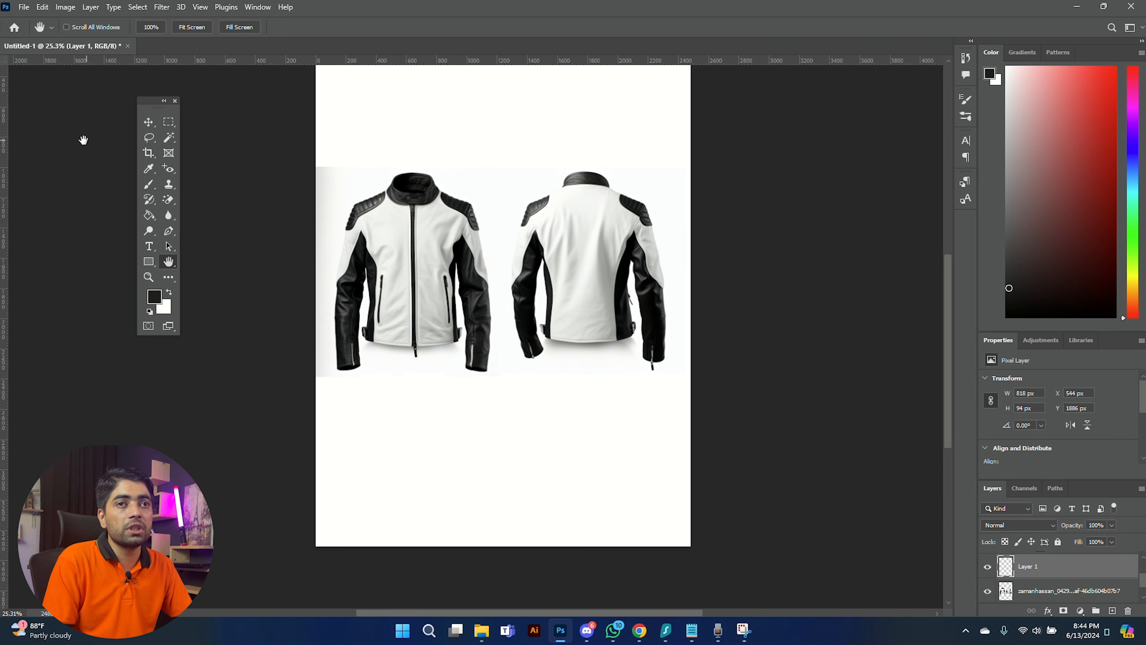
- Zoom in closely on the area between the two jackets with the Zoom tool, and zoom back out to see both jackets
{"action": "left_click", "coordinate": [148, 277]}
{"action": "left_click", "coordinate": [569, 258]}
{"action": "left_click", "coordinate": [492, 231]}
{"action": "left_click", "coordinate": [487, 229]}
{"action": "left_click", "coordinate": [485, 229]}
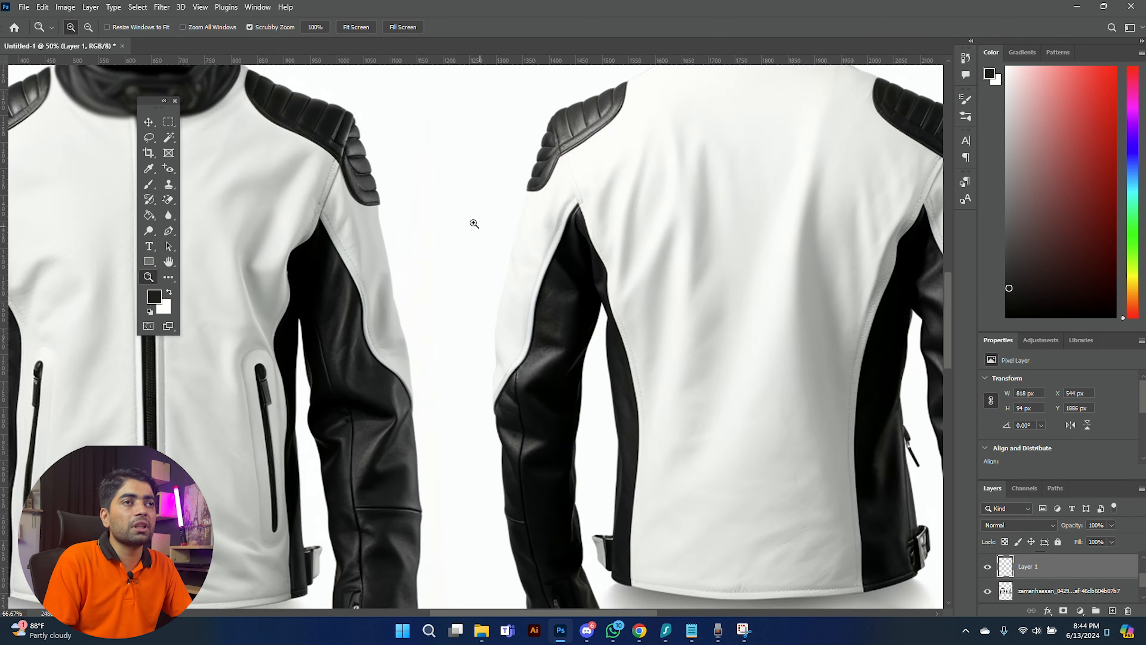
{"action": "key", "text": "ctrl+minus"}
{"action": "key", "text": "ctrl+plus"}
{"action": "key", "text": "ctrl+plus"}
{"action": "key", "text": "ctrl+plus"}
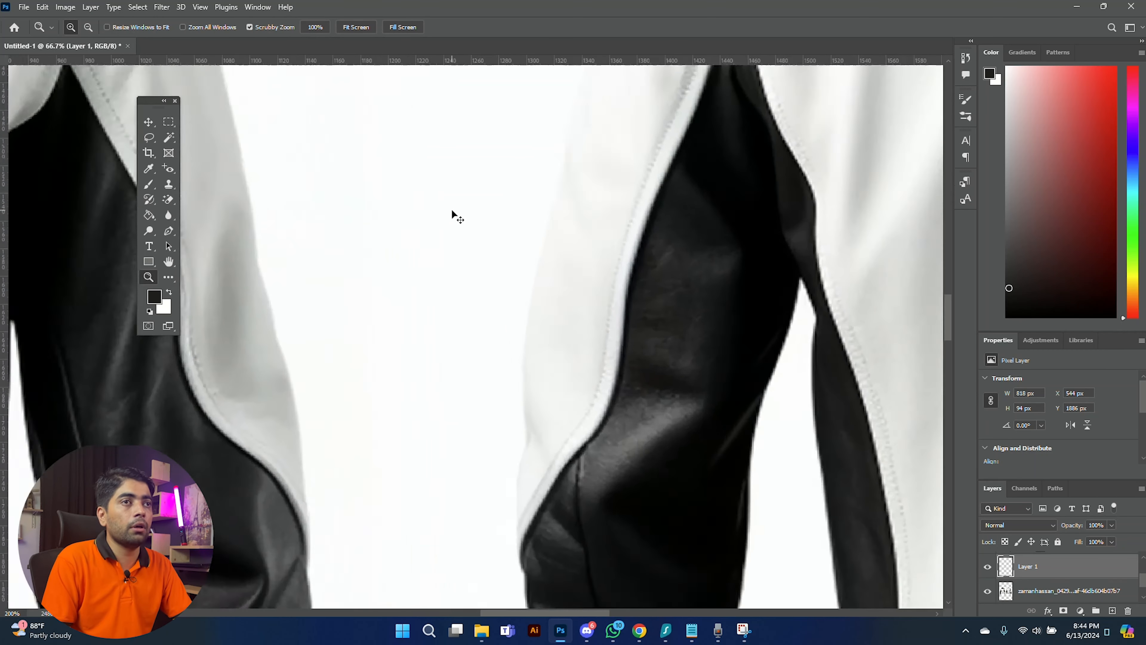
{"action": "key", "text": "ctrl+minus"}
{"action": "key", "text": "ctrl+minus"}
{"action": "key", "text": "ctrl+minus"}
{"action": "key", "text": "ctrl+minus"}
{"action": "key", "text": "ctrl+minus"}
{"action": "key", "text": "ctrl+minus"}
{"action": "key", "text": "ctrl+minus"}
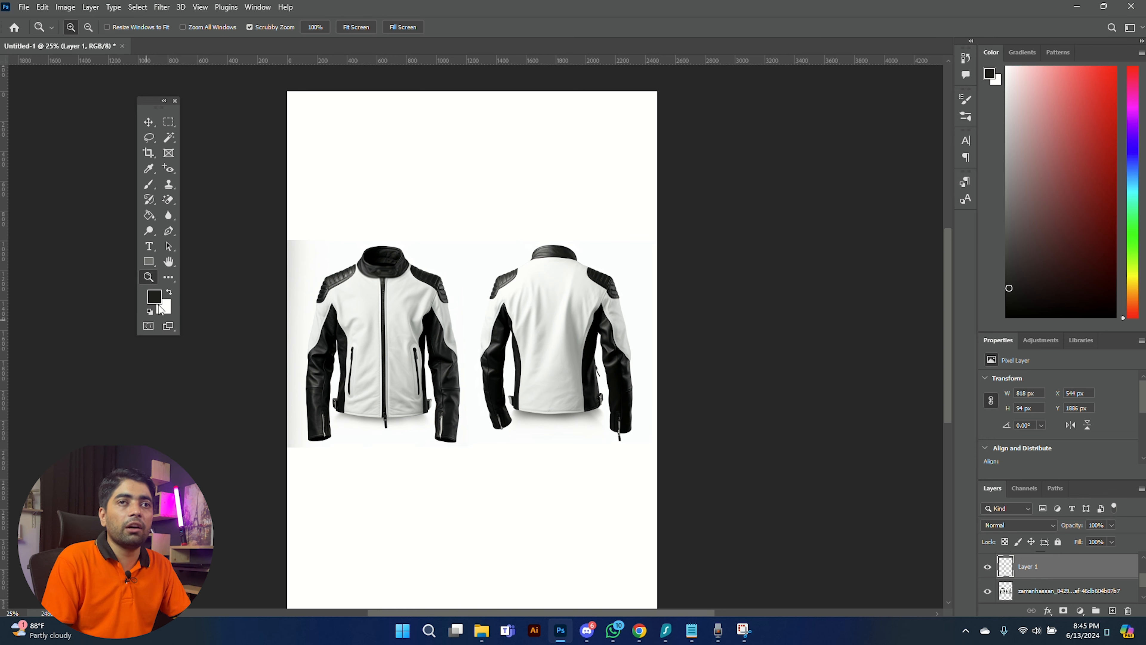
- Enter Quick Mask mode, accept its options with masked areas in red at 50% opacity, and return to standard mode
{"action": "double_click", "coordinate": [148, 325]}
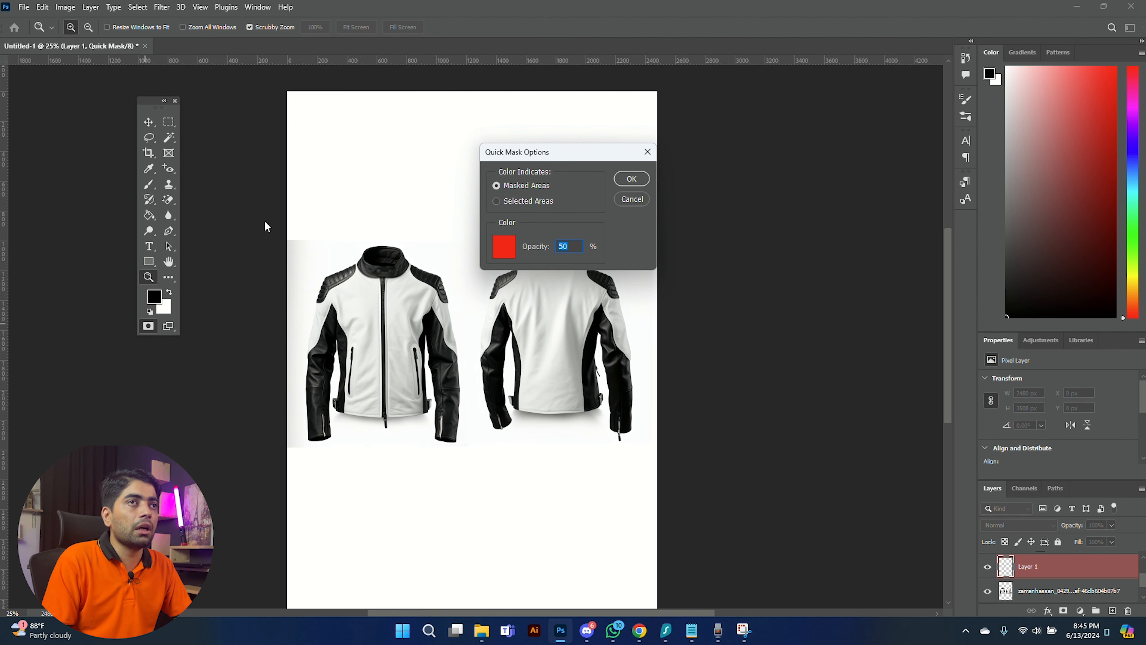
{"action": "left_click", "coordinate": [631, 178]}
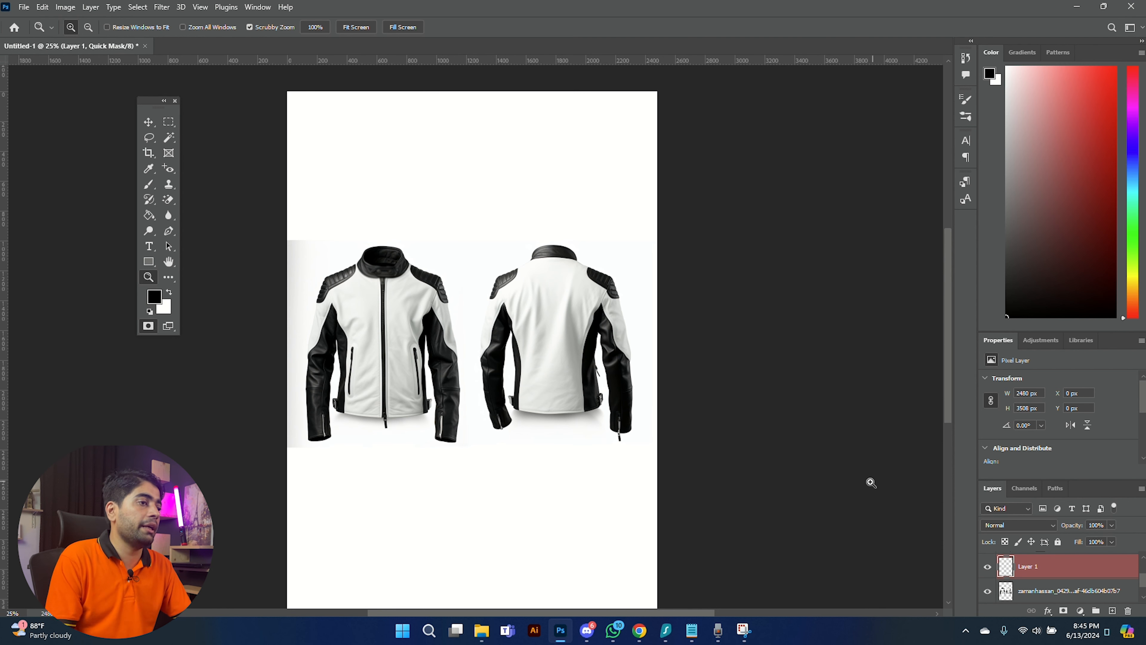
{"action": "left_click", "coordinate": [149, 326]}
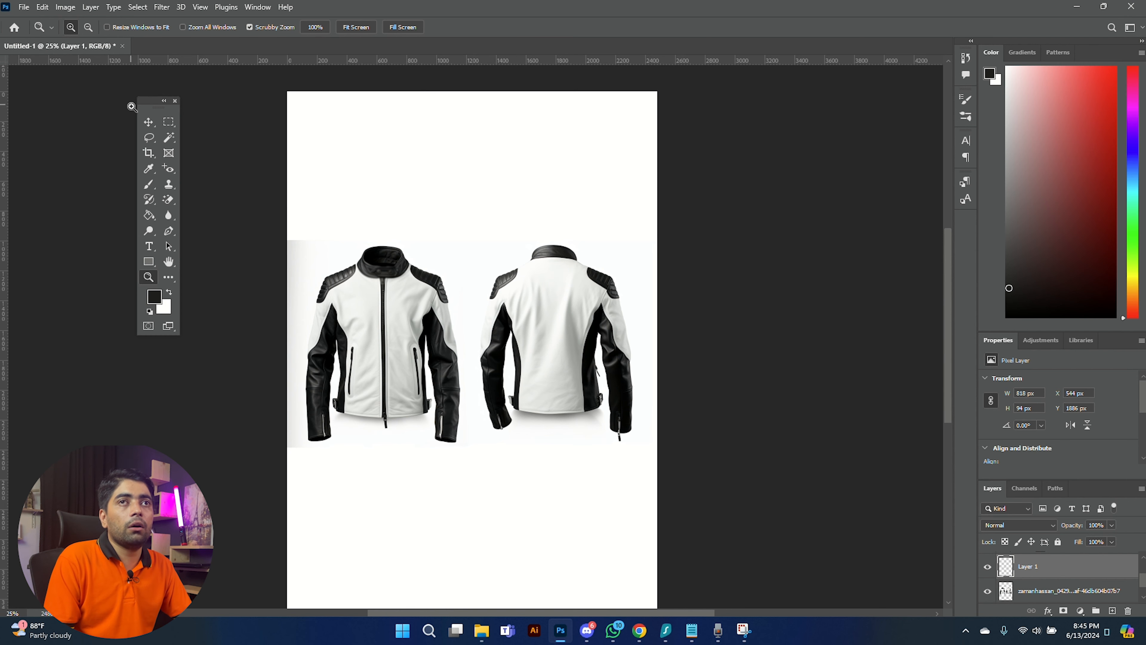
- Select the white areas of the jacket photo layer with the Magic Wand at tolerance 32
{"action": "key", "text": "v"}
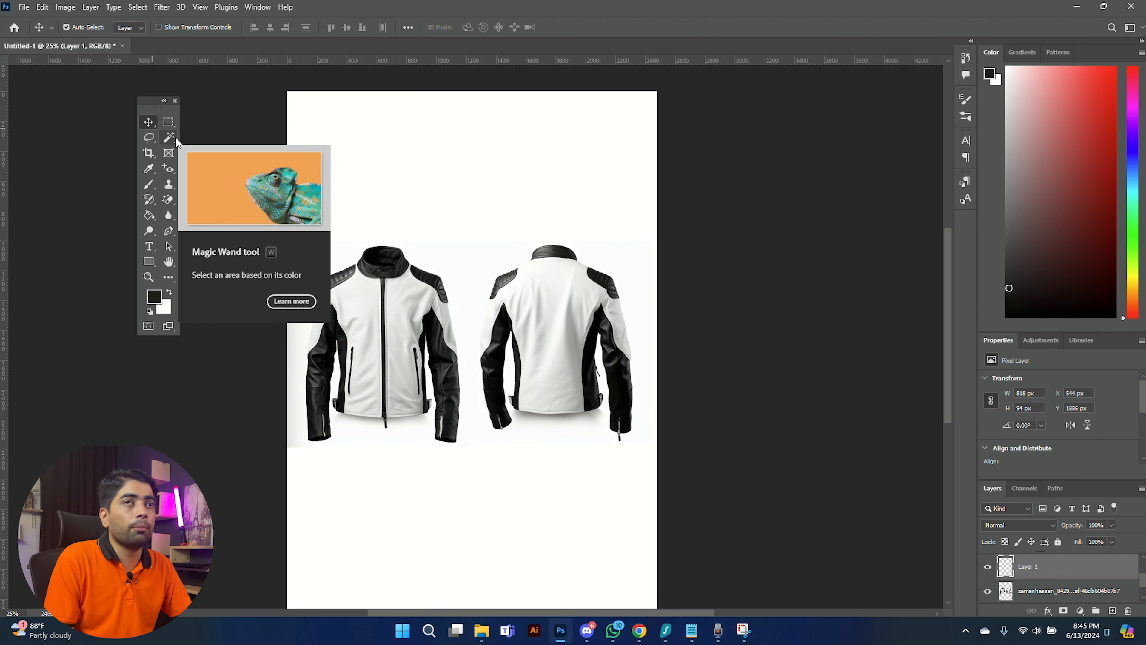
{"action": "left_click", "coordinate": [175, 138]}
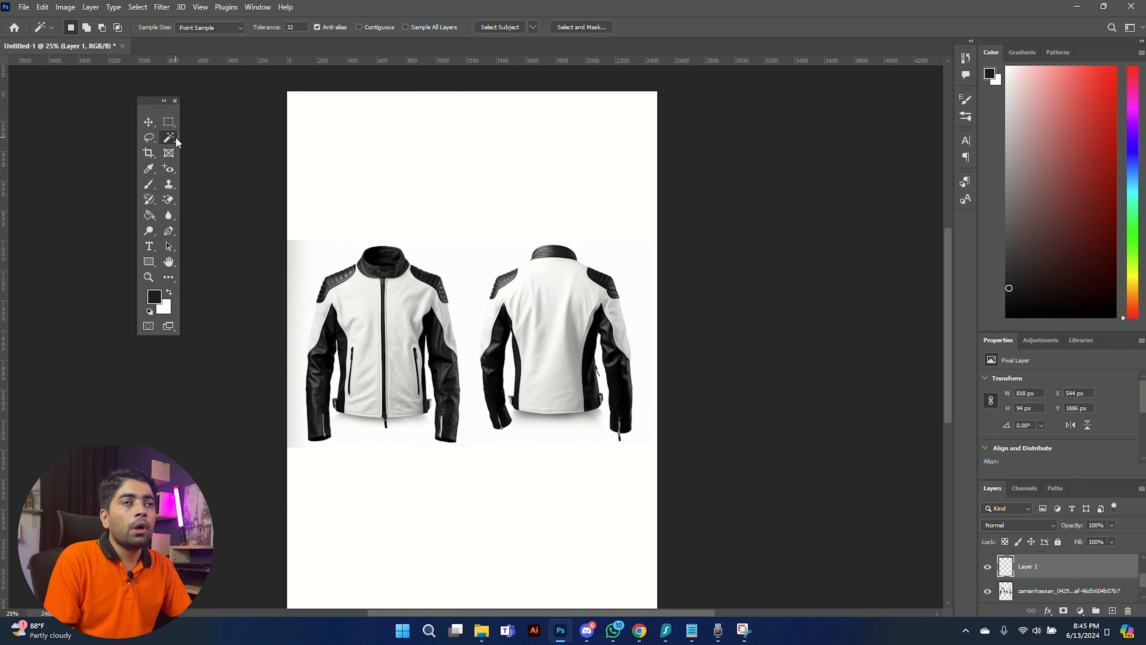
{"action": "left_click", "coordinate": [369, 318]}
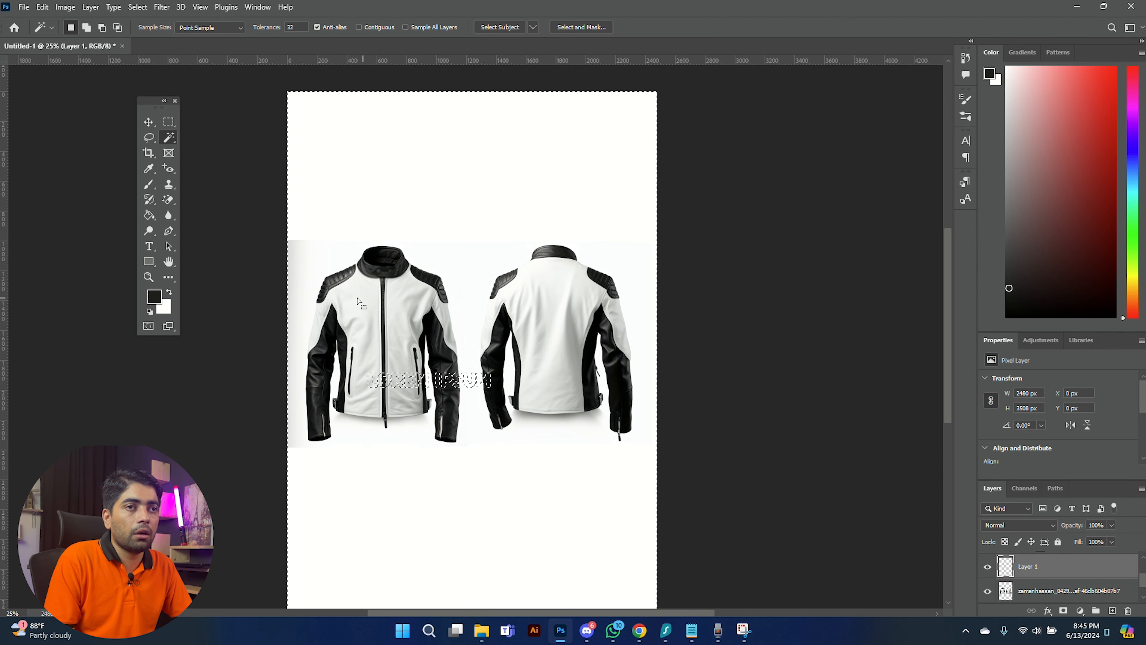
{"action": "left_click", "coordinate": [1034, 592]}
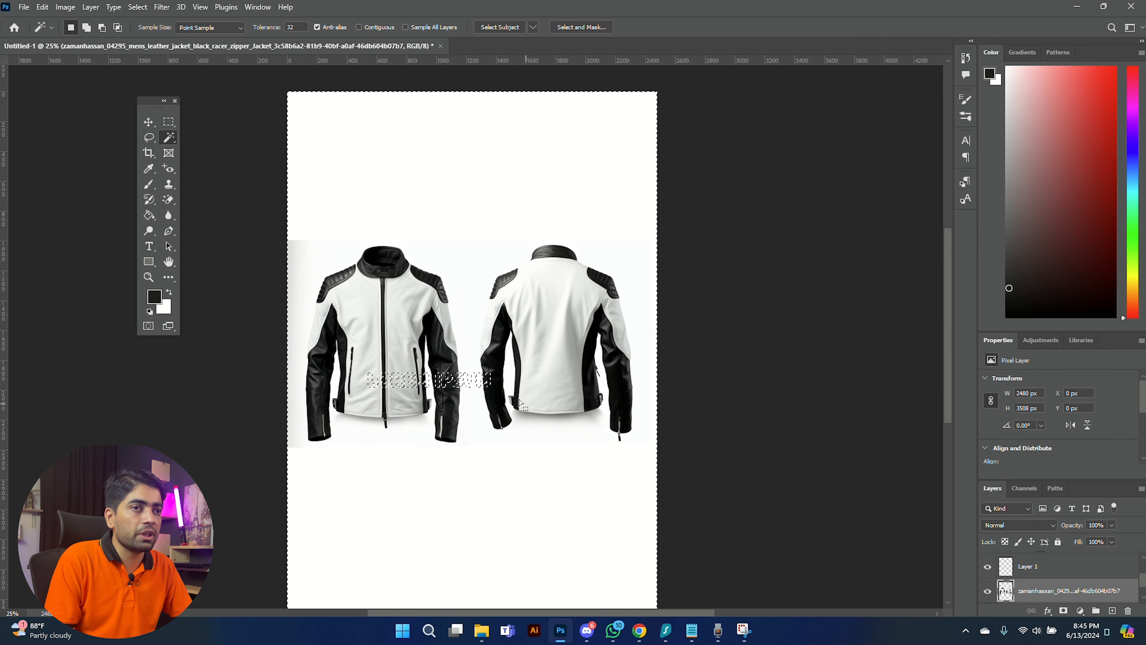
{"action": "left_click", "coordinate": [392, 325]}
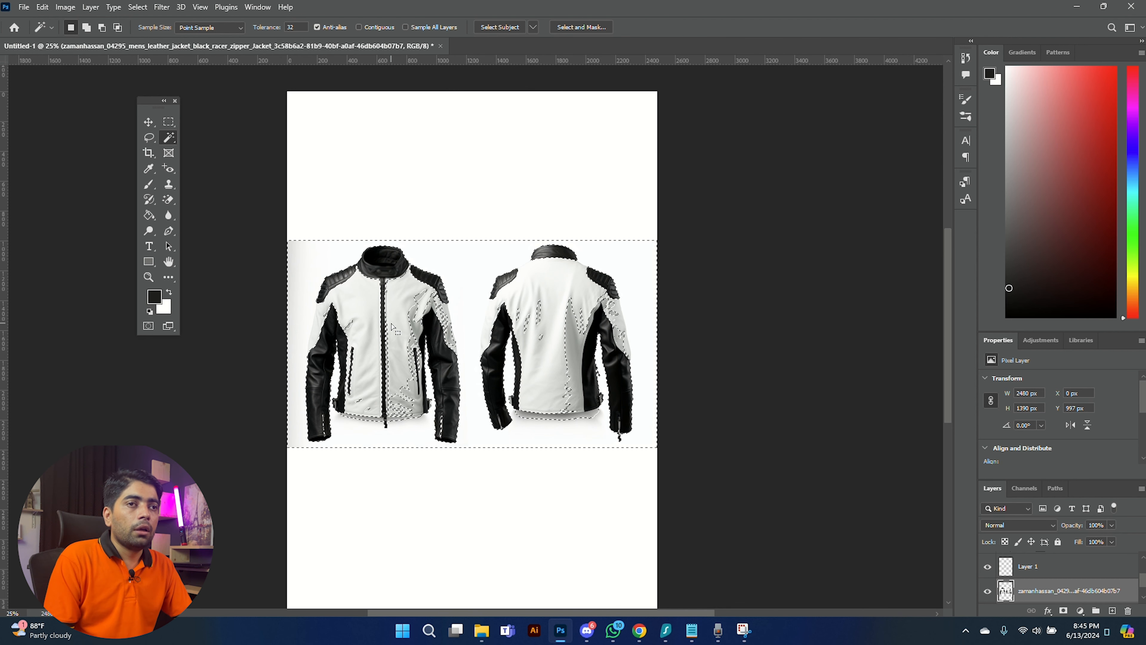
- Add the shaded part of the front jacket's white sleeve to the Magic Wand selection, and clear the whole selection
{"action": "key", "text": "ctrl+plus"}
{"action": "key", "text": "ctrl+plus"}
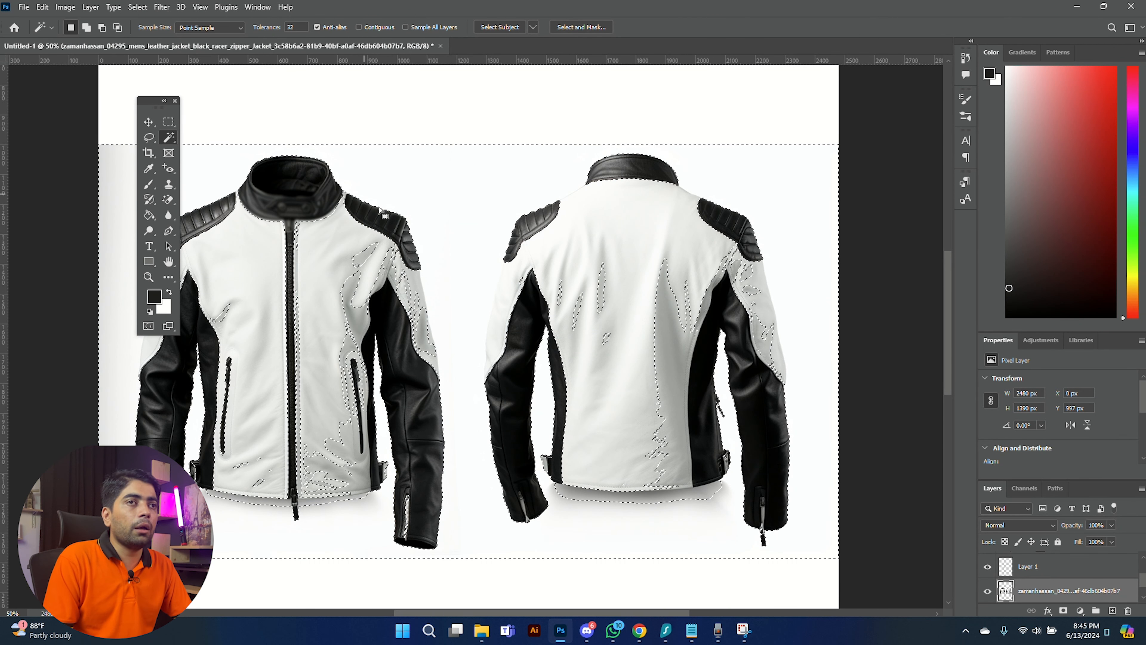
{"action": "left_click_drag", "start_coordinate": [374, 277], "coordinate": [389, 306]}
{"action": "key", "text": "ctrl+plus"}
{"action": "key", "text": "ctrl+plus"}
{"action": "key", "text": "ctrl+plus"}
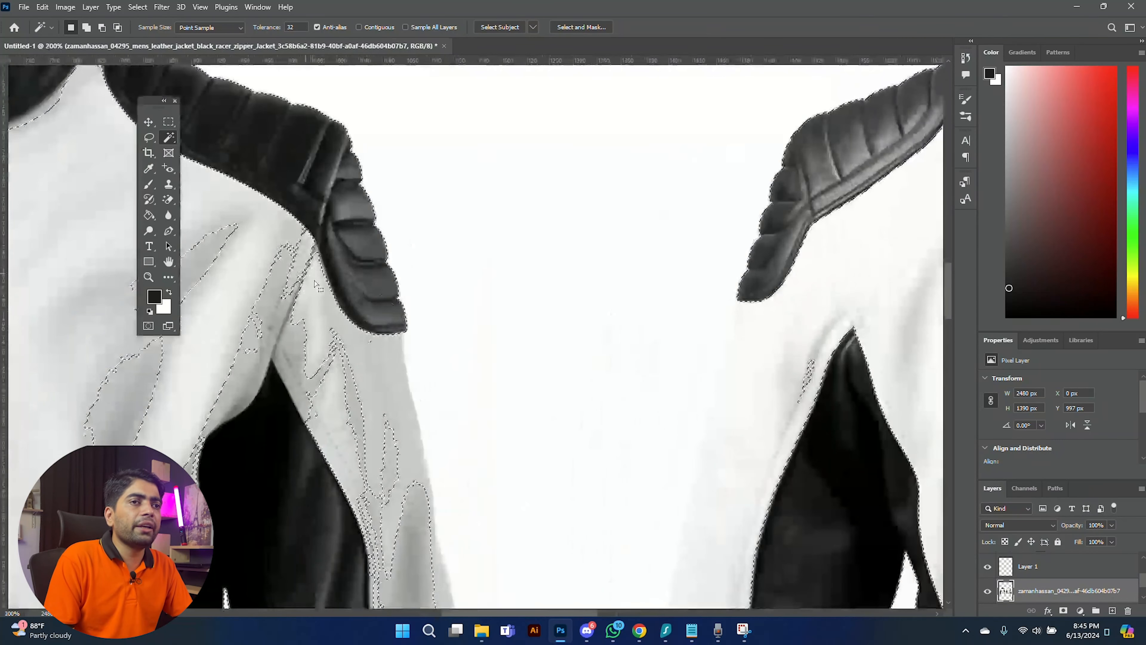
{"action": "scroll", "coordinate": [357, 362], "scroll_direction": "down", "scroll_amount": 4}
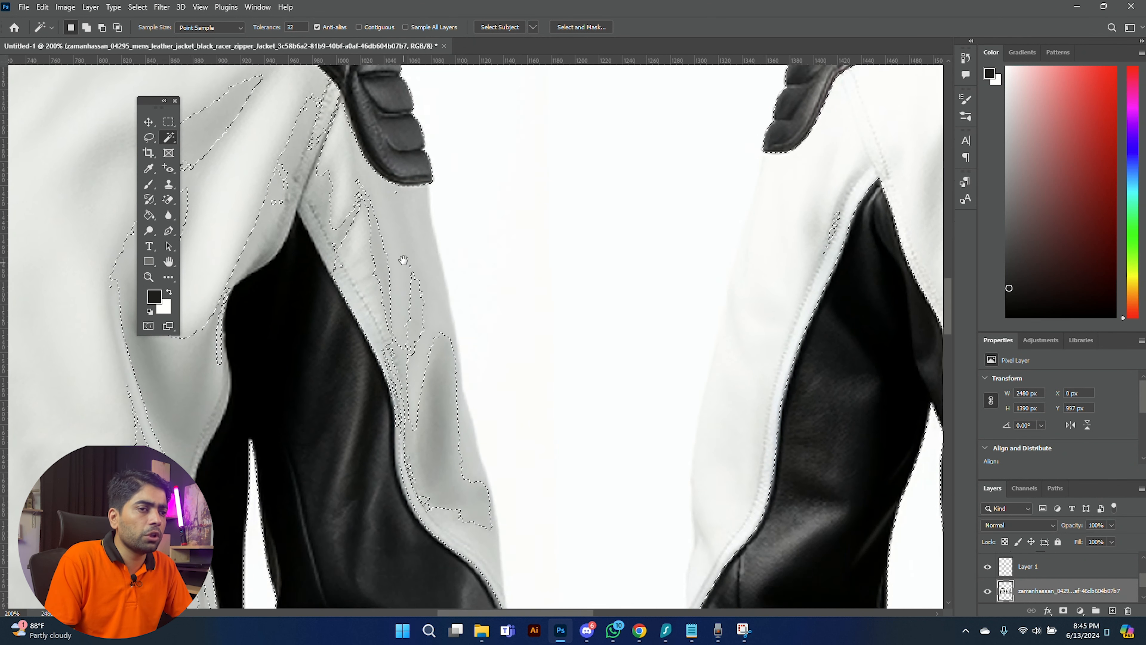
{"action": "key", "text": "shift"}
{"action": "left_click", "coordinate": [440, 360]}
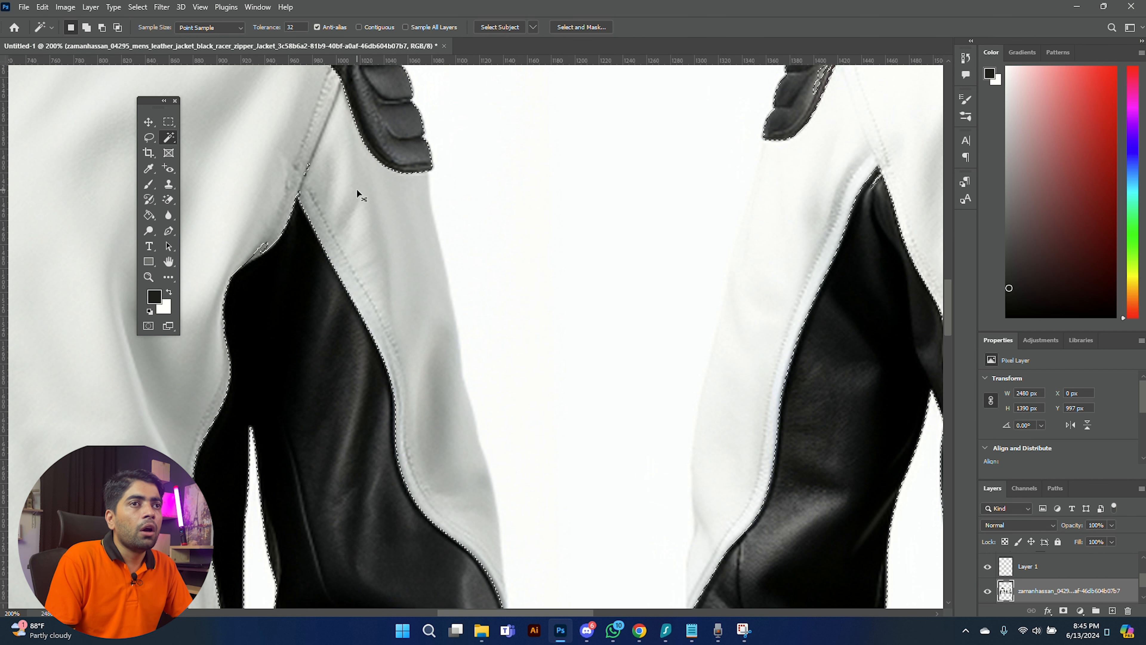
{"action": "key", "text": "ctrl+d"}
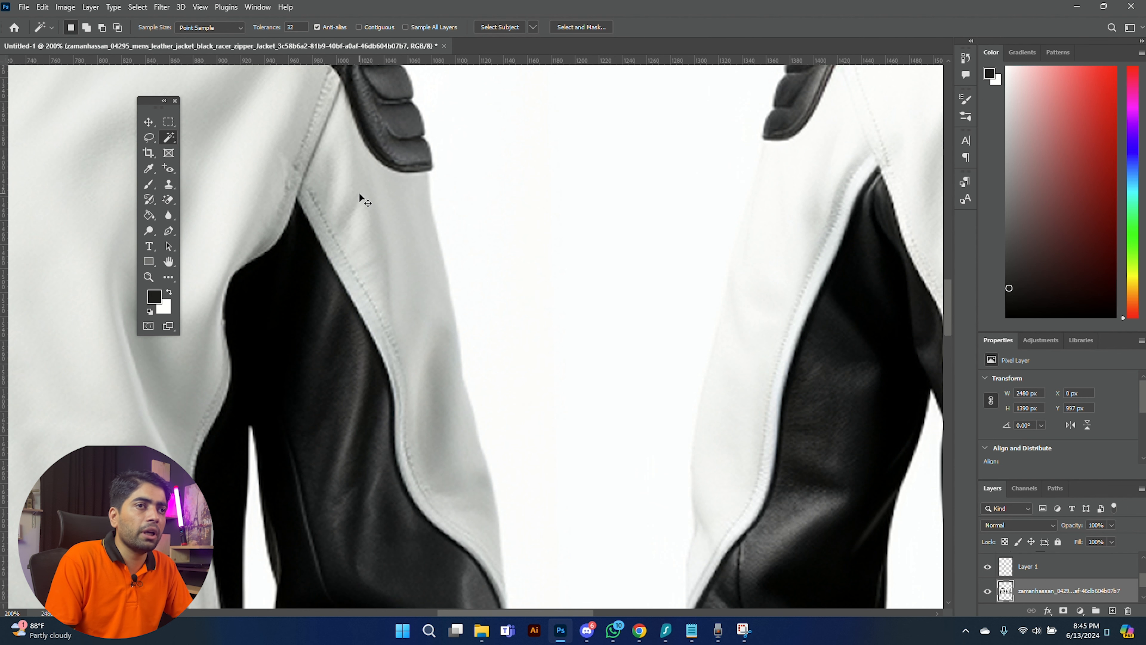
- Reselect the light grey tones from the front jacket's sleeve with the Magic Wand, and inspect the selection up to the collar and shoulder
{"action": "left_click", "coordinate": [350, 187]}
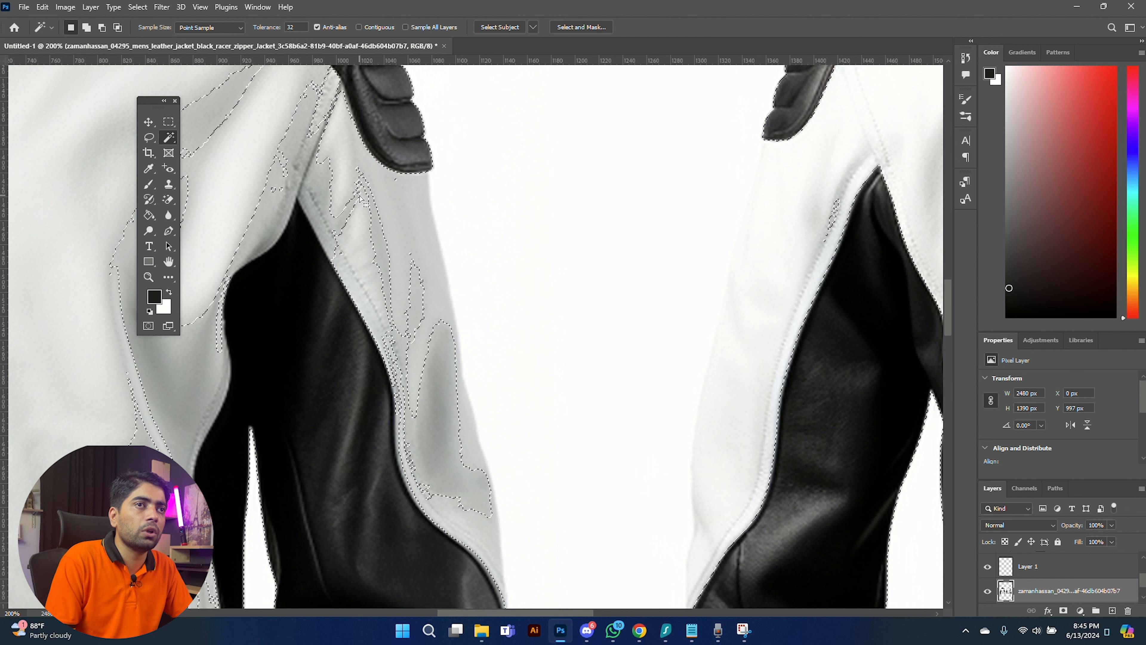
{"action": "left_click_drag", "start_coordinate": [381, 247], "coordinate": [465, 257]}
{"action": "key", "text": "ctrl+d"}
{"action": "left_click", "coordinate": [442, 221]}
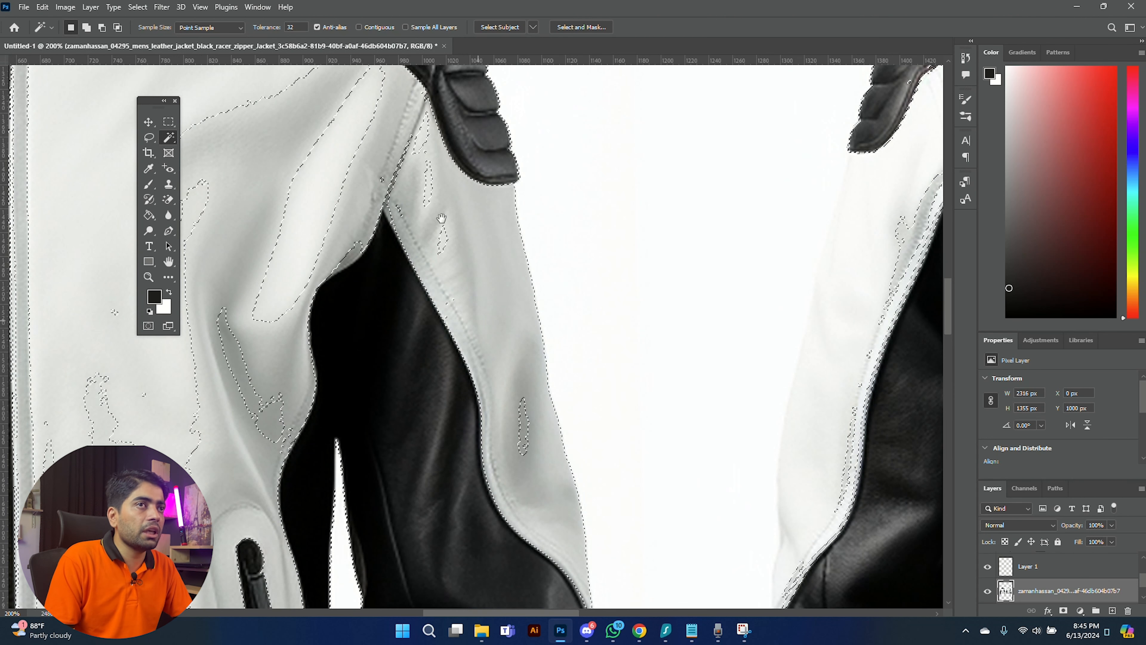
{"action": "left_click_drag", "start_coordinate": [393, 146], "coordinate": [539, 511]}
{"action": "left_click_drag", "start_coordinate": [381, 133], "coordinate": [704, 272]}
{"action": "left_click_drag", "start_coordinate": [352, 325], "coordinate": [410, 276]}
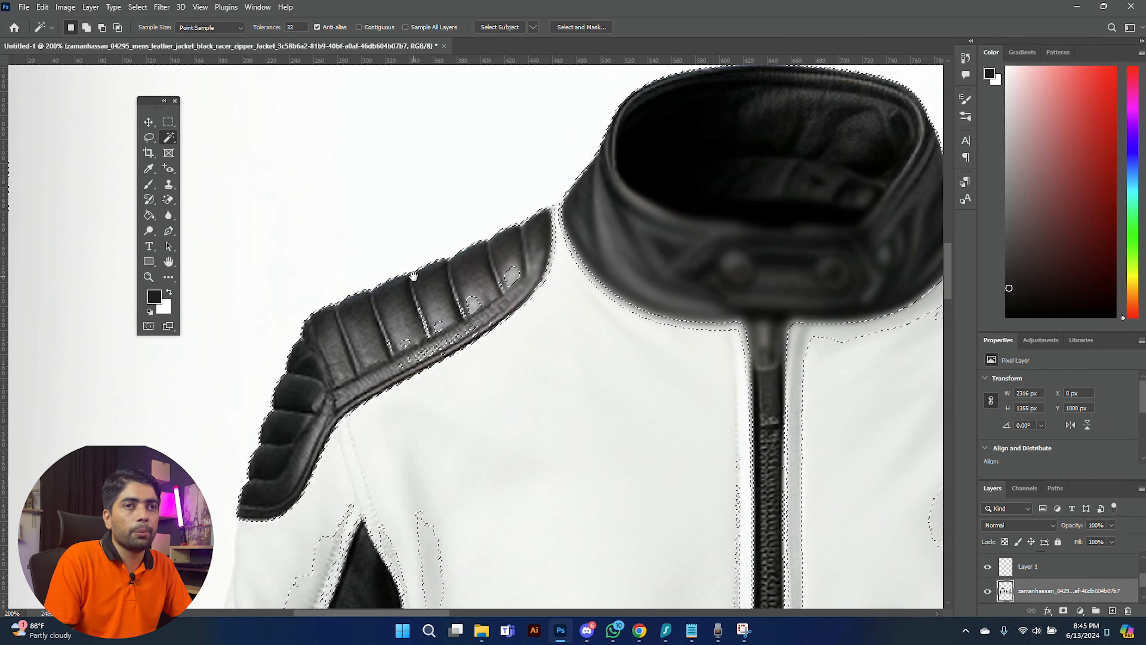
- View the selection as a red Quick Mask overlay across both jackets, return to standard mode and clear the selection
{"action": "left_click", "coordinate": [149, 326]}
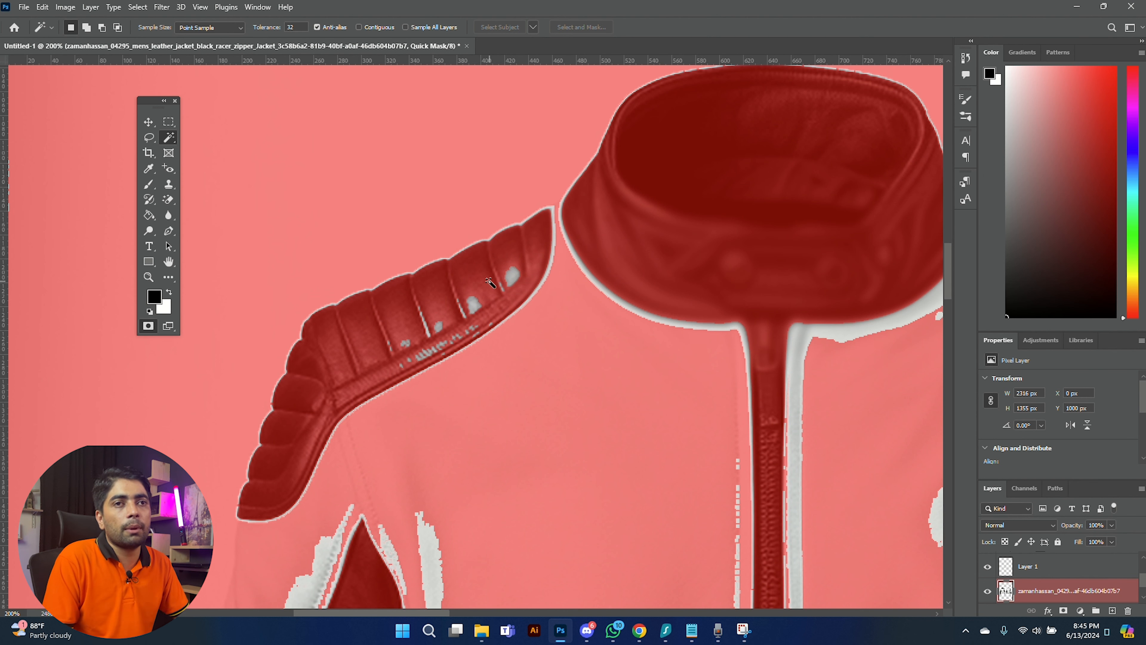
{"action": "key", "text": "ctrl+minus"}
{"action": "key", "text": "ctrl+minus"}
{"action": "key", "text": "ctrl+minus"}
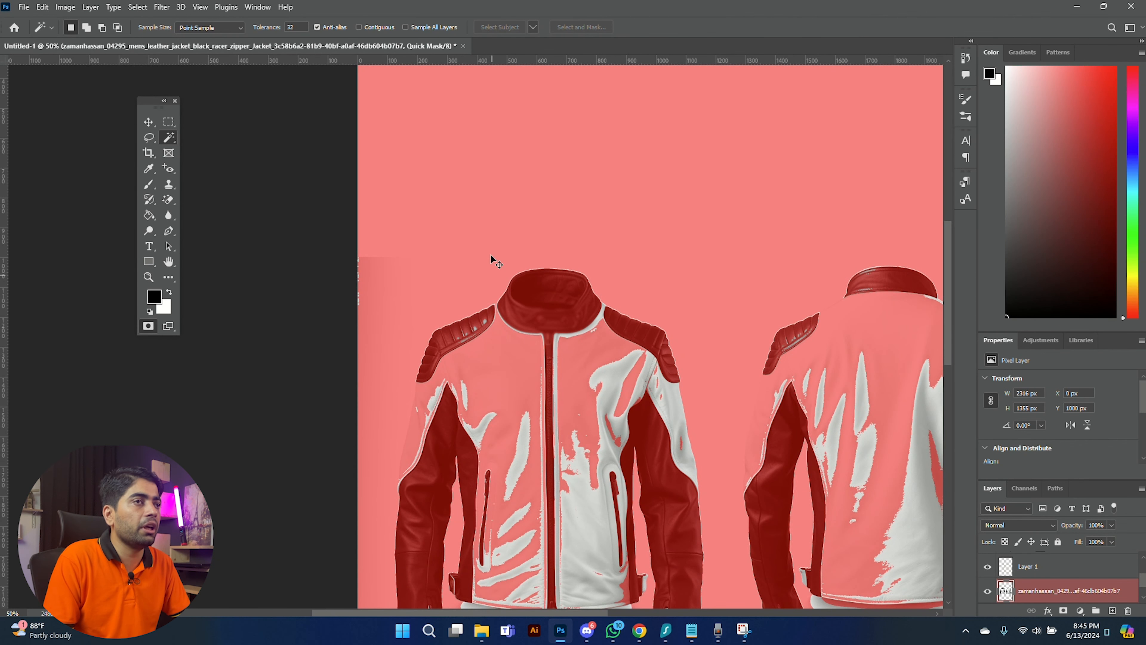
{"action": "left_click_drag", "start_coordinate": [738, 236], "coordinate": [659, 302]}
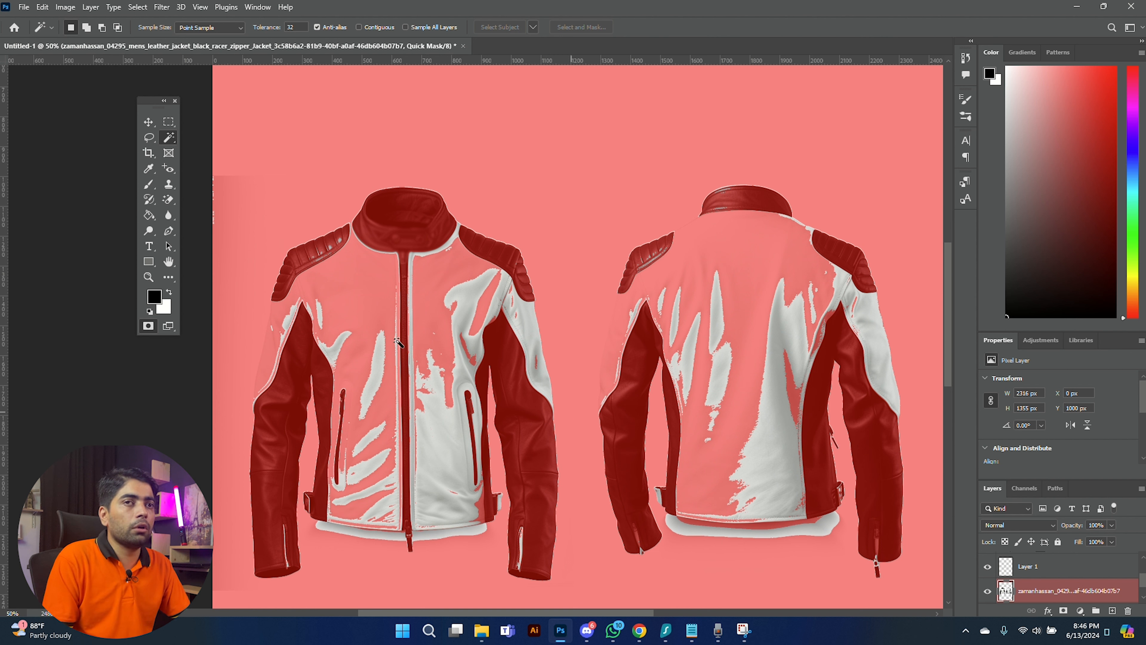
{"action": "left_click", "coordinate": [148, 326]}
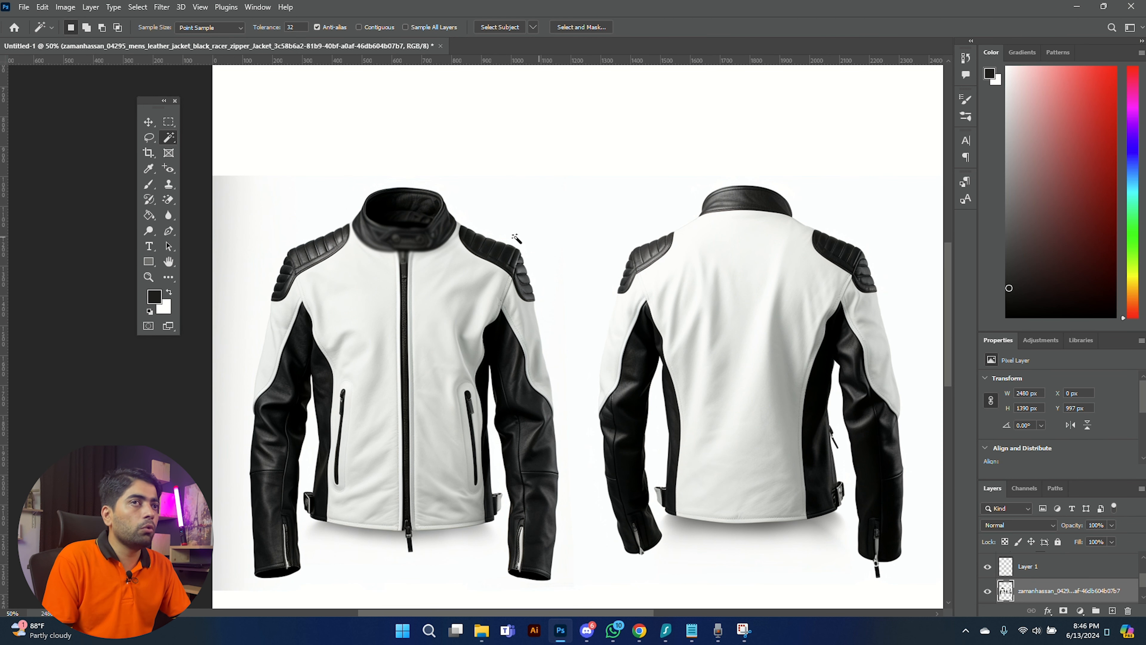
- Select the black leather areas of both jackets with the Magic Wand, adding further dark tones sampled around the front jacket's collar
{"action": "left_click", "coordinate": [405, 239]}
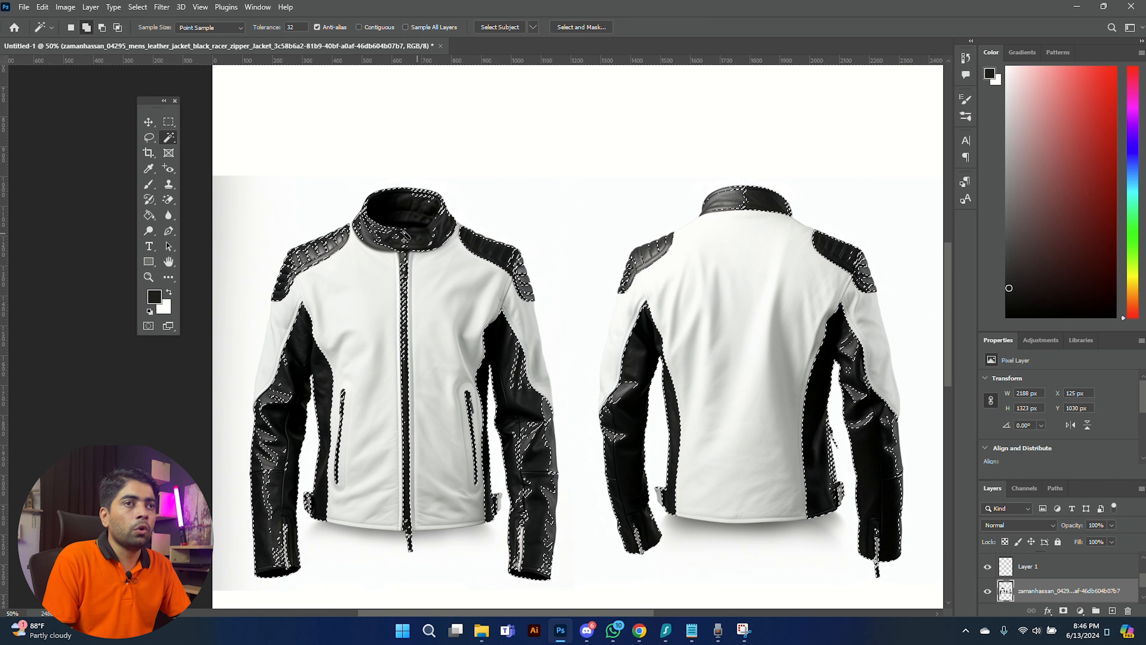
{"action": "left_click", "coordinate": [388, 231], "text": "shift"}
{"action": "left_click", "coordinate": [371, 227], "text": "shift"}
{"action": "left_click", "coordinate": [367, 215], "text": "shift"}
{"action": "left_click", "coordinate": [366, 229], "text": "shift"}
{"action": "left_click", "coordinate": [371, 219], "text": "shift"}
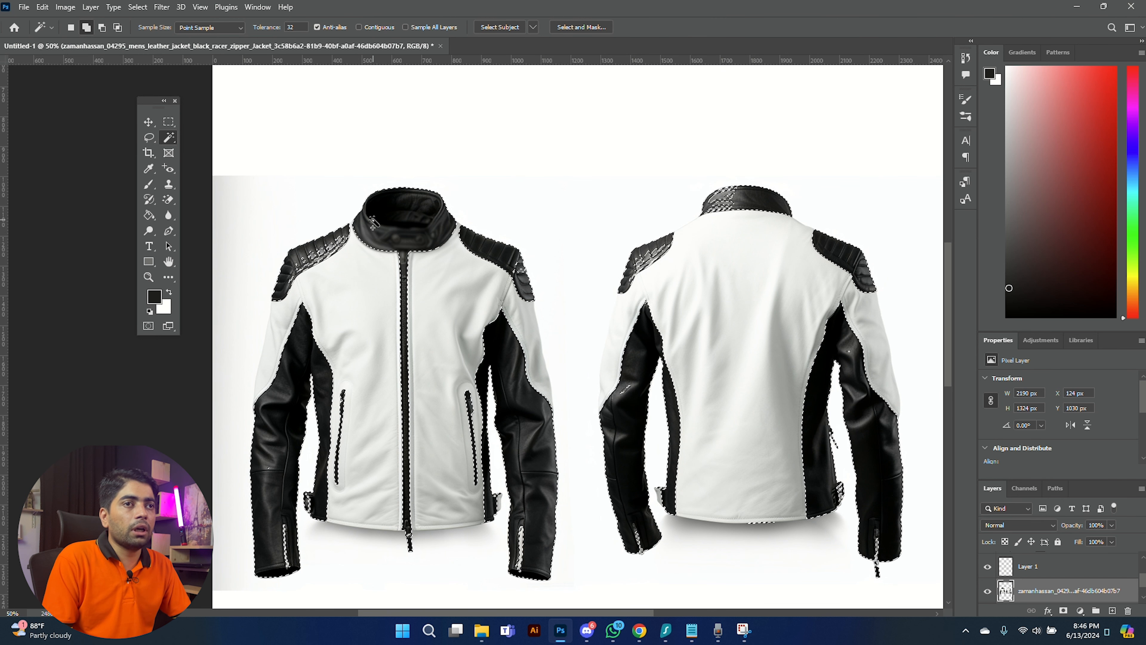
- Add dark tones from the front jacket's collar and quilted shoulder to the Magic Wand selection, and display it as a Quick Mask overlay
{"action": "left_click", "coordinate": [382, 212], "text": "shift"}
{"action": "left_click", "coordinate": [342, 243], "text": "shift"}
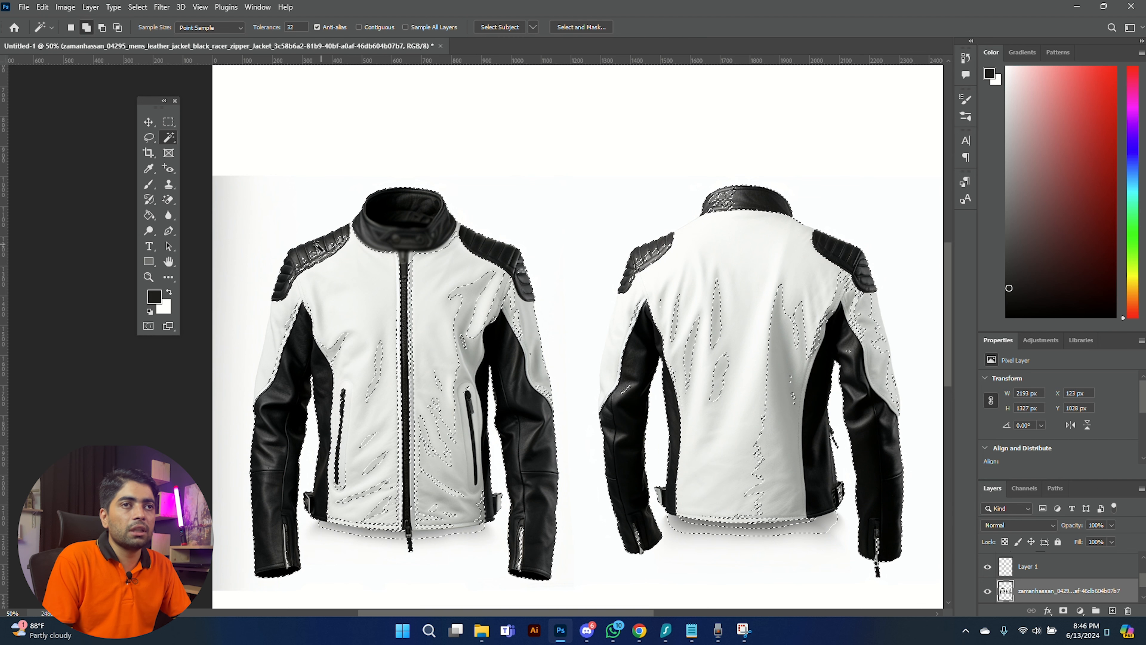
{"action": "left_click", "coordinate": [149, 327]}
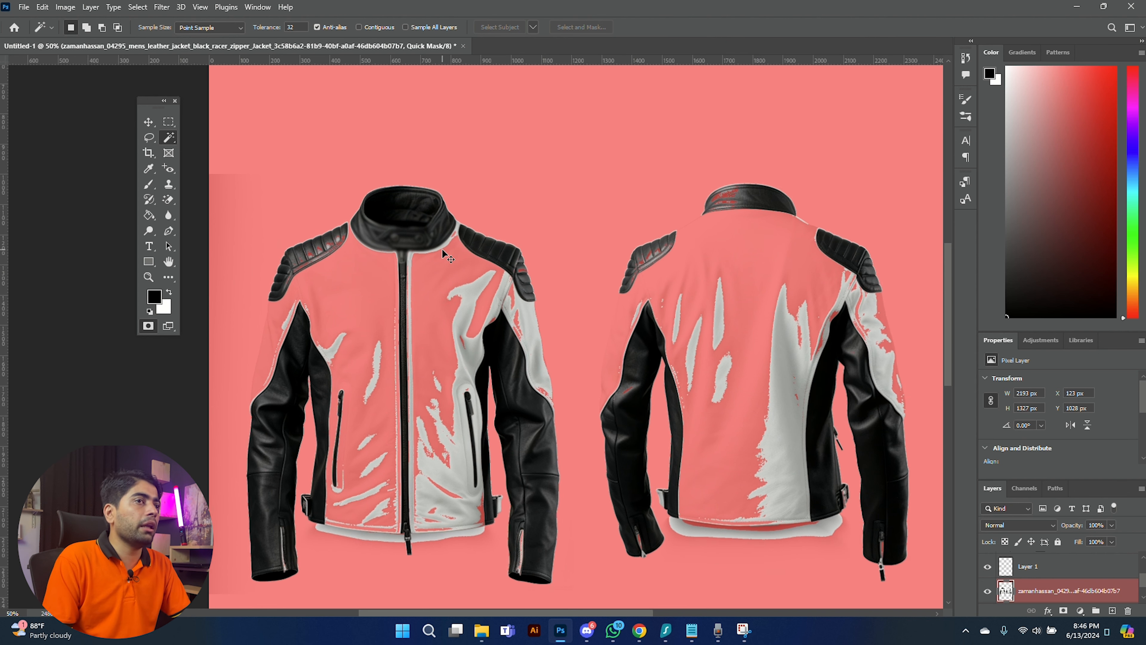
- Examine the Quick Mask overlay across the front jacket's body, sleeves and hem at 66.7% magnification
{"action": "key", "text": "ctrl+plus"}
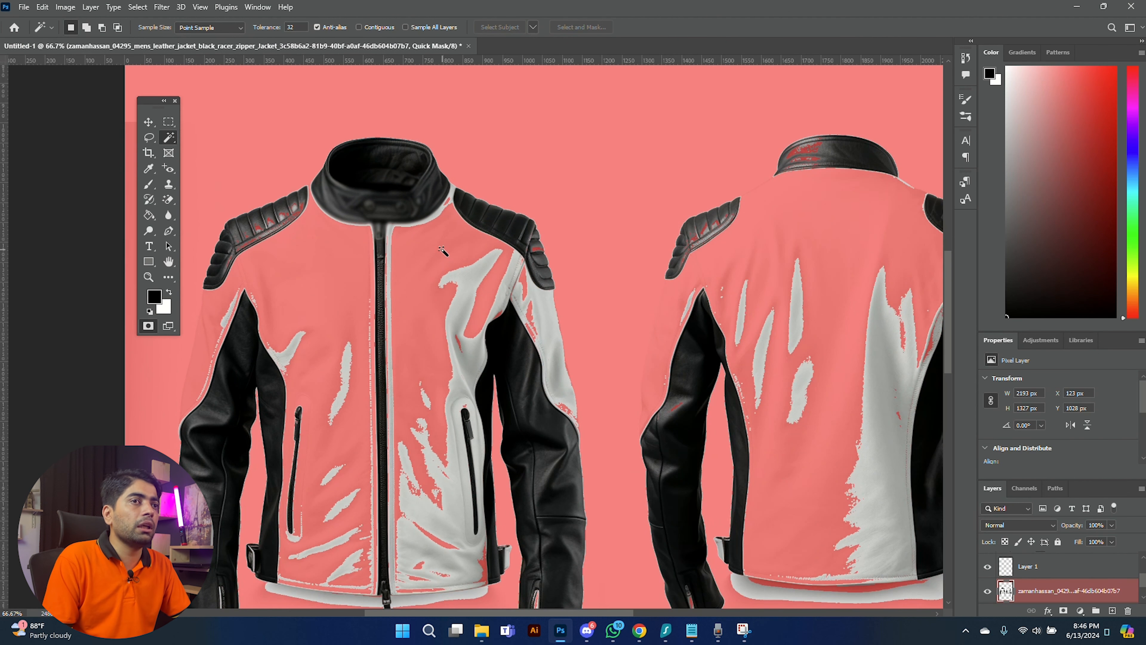
{"action": "left_click_drag", "start_coordinate": [428, 197], "coordinate": [519, 225]}
{"action": "left_click_drag", "start_coordinate": [326, 413], "coordinate": [348, 317]}
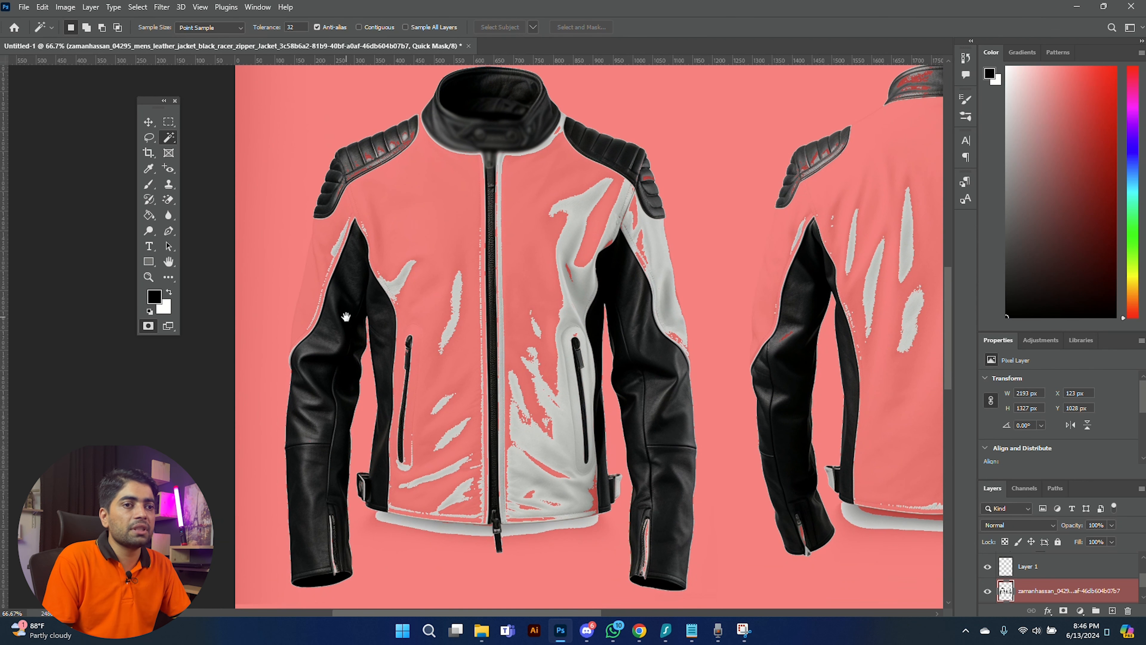
{"action": "left_click_drag", "start_coordinate": [344, 364], "coordinate": [350, 289]}
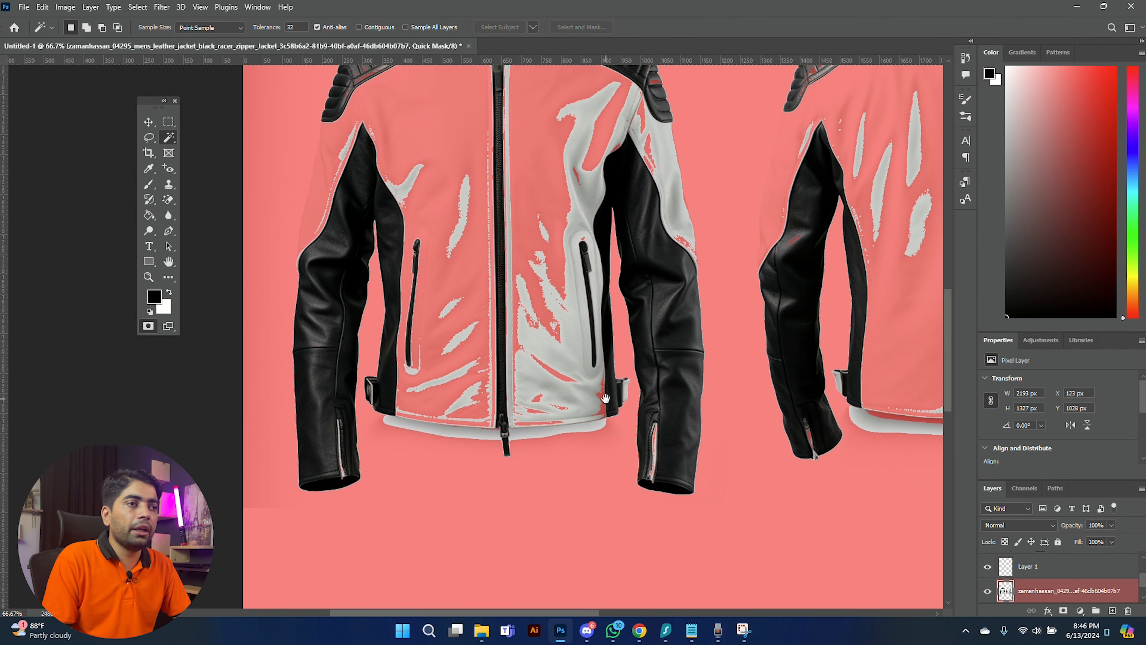
{"action": "left_click_drag", "start_coordinate": [550, 210], "coordinate": [485, 336]}
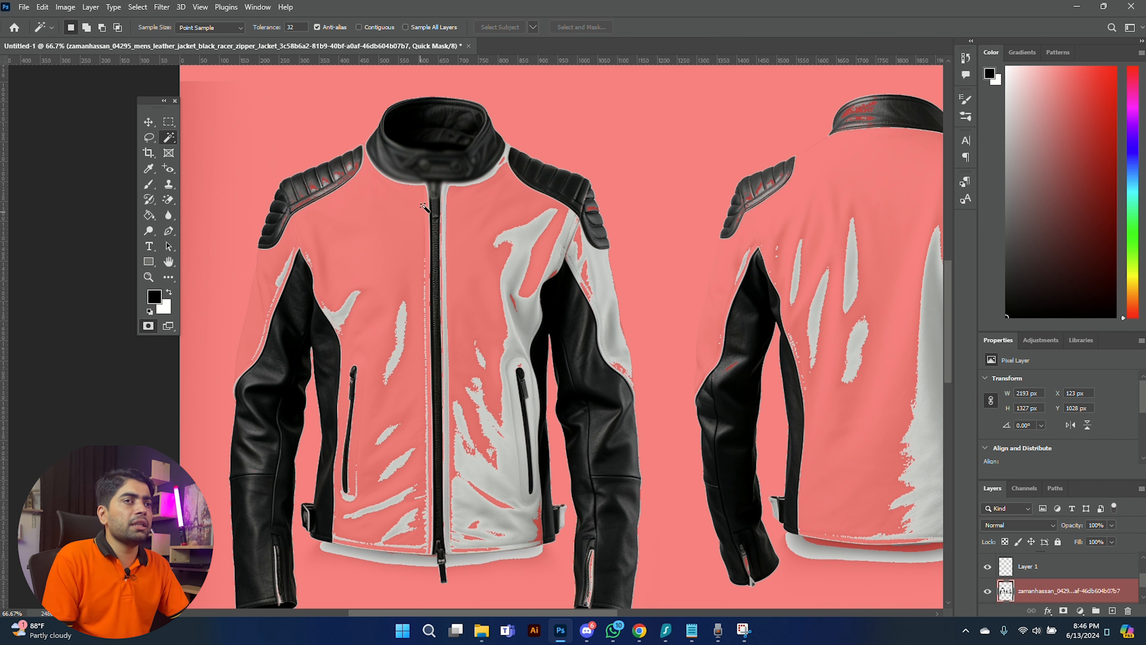
{"action": "left_click_drag", "start_coordinate": [372, 173], "coordinate": [408, 330]}
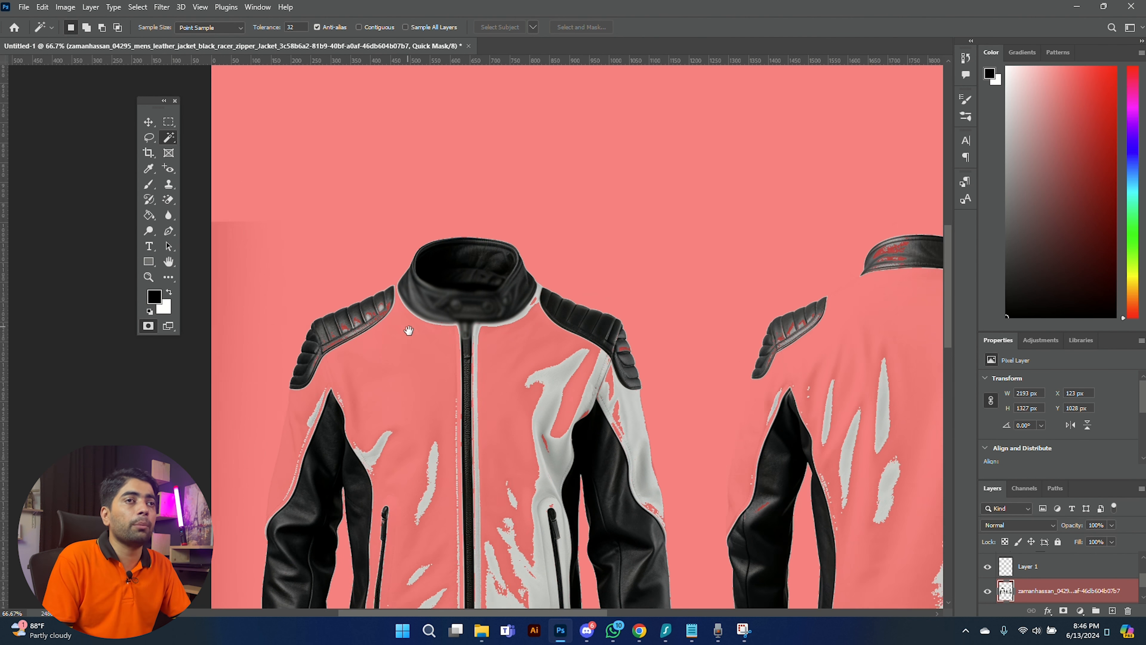
- Inspect the mask edges up close at up to 300%, following the front jacket's collar, sleeve, cuff zipper and lower hem
{"action": "key", "text": "ctrl+plus"}
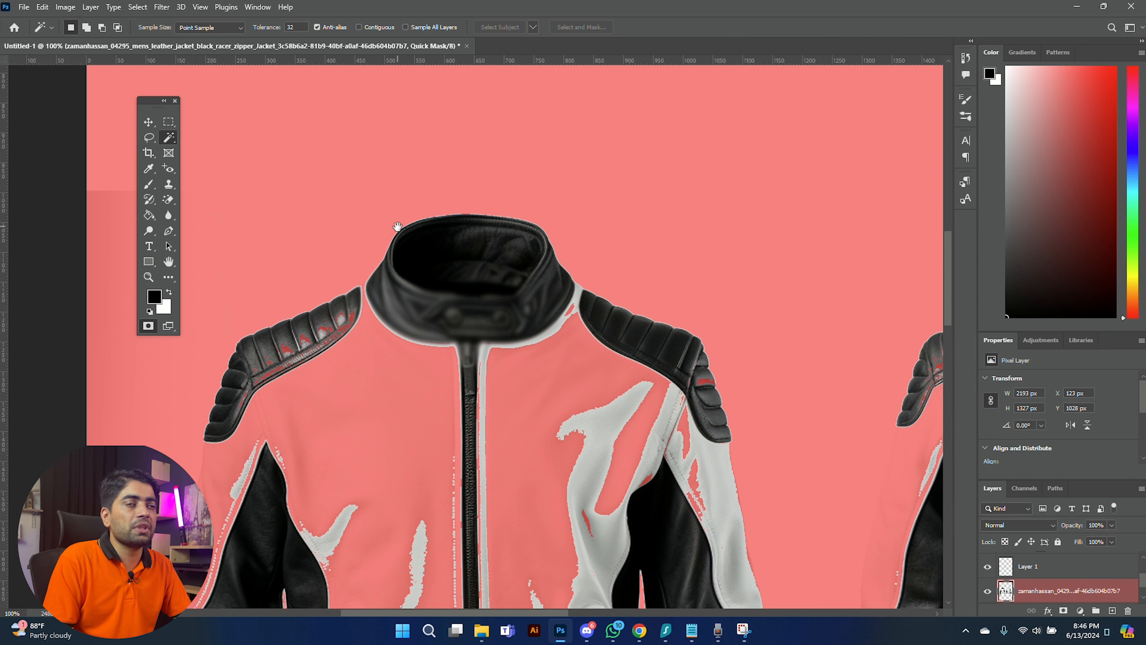
{"action": "left_click_drag", "start_coordinate": [400, 230], "coordinate": [425, 368]}
{"action": "key", "text": "ctrl+plus"}
{"action": "key", "text": "ctrl+plus"}
{"action": "left_click_drag", "start_coordinate": [526, 336], "coordinate": [549, 253]}
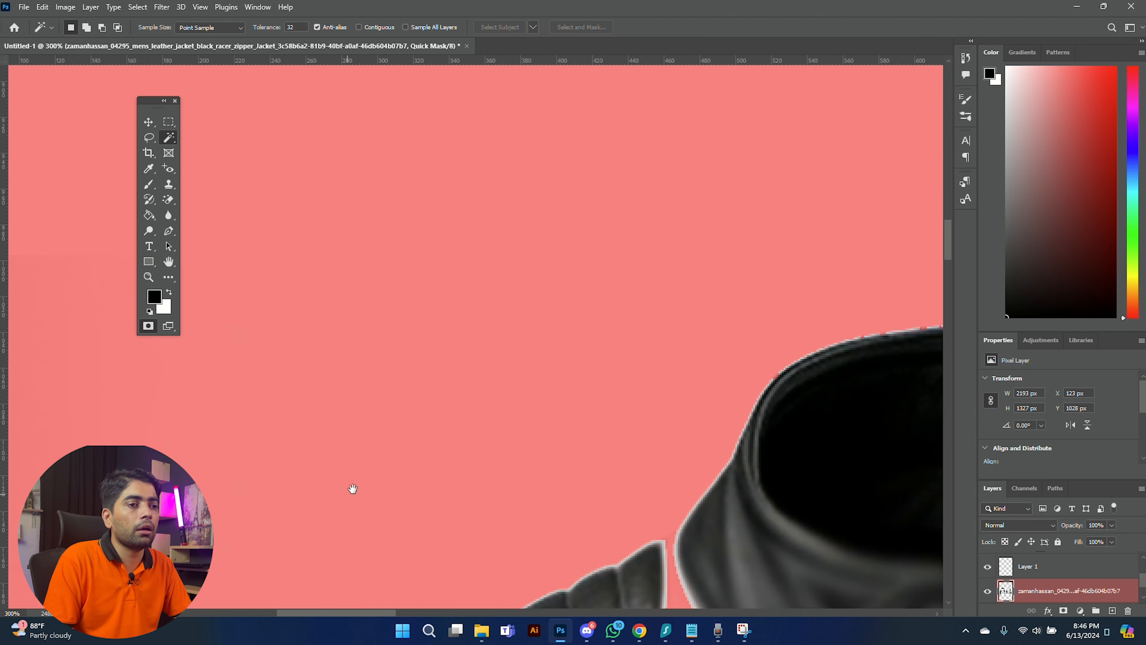
{"action": "left_click_drag", "start_coordinate": [353, 489], "coordinate": [407, 258]}
{"action": "left_click_drag", "start_coordinate": [383, 442], "coordinate": [488, 274]}
{"action": "left_click_drag", "start_coordinate": [307, 307], "coordinate": [294, 180]}
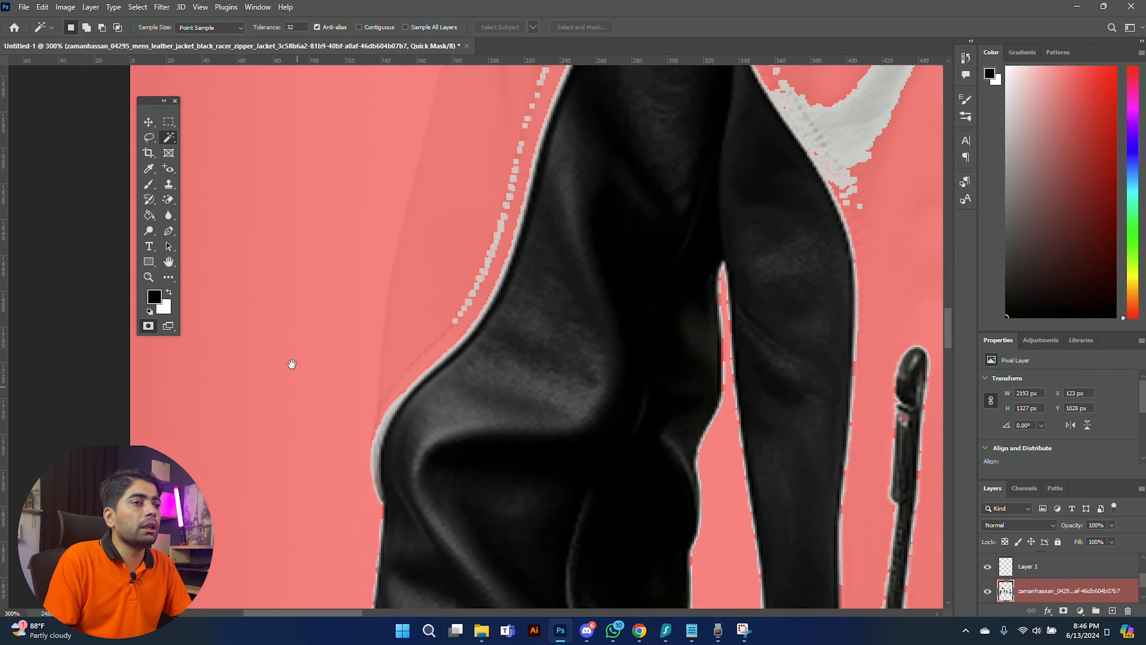
{"action": "left_click_drag", "start_coordinate": [290, 364], "coordinate": [257, 194]}
{"action": "left_click_drag", "start_coordinate": [312, 454], "coordinate": [295, 303]}
{"action": "left_click_drag", "start_coordinate": [492, 408], "coordinate": [297, 494]}
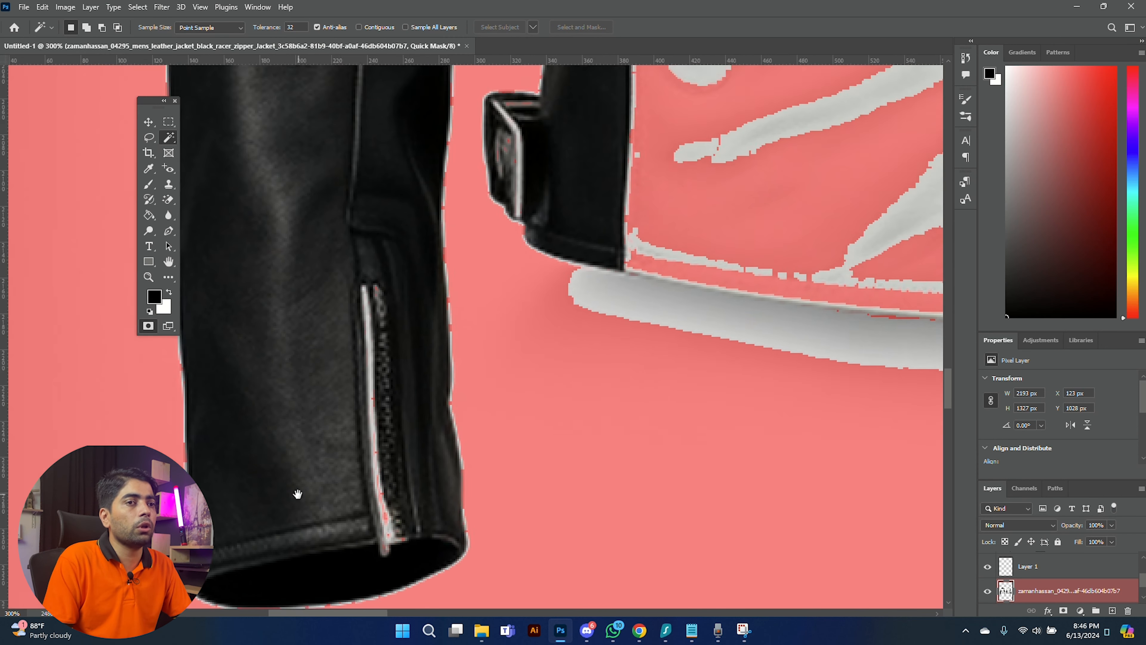
{"action": "left_click_drag", "start_coordinate": [564, 303], "coordinate": [372, 435]}
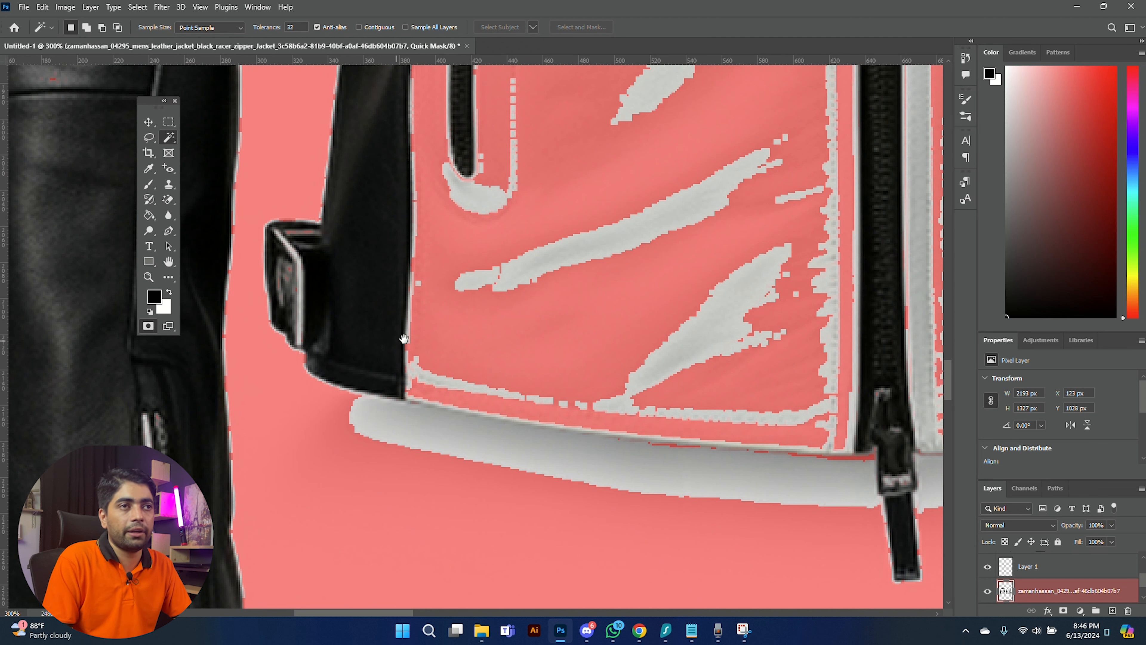
- Return from Quick Mask to standard mode, fit the whole document in view and clear the selection
{"action": "left_click", "coordinate": [150, 327]}
{"action": "key", "text": "ctrl+0"}
{"action": "key", "text": "ctrl+d"}
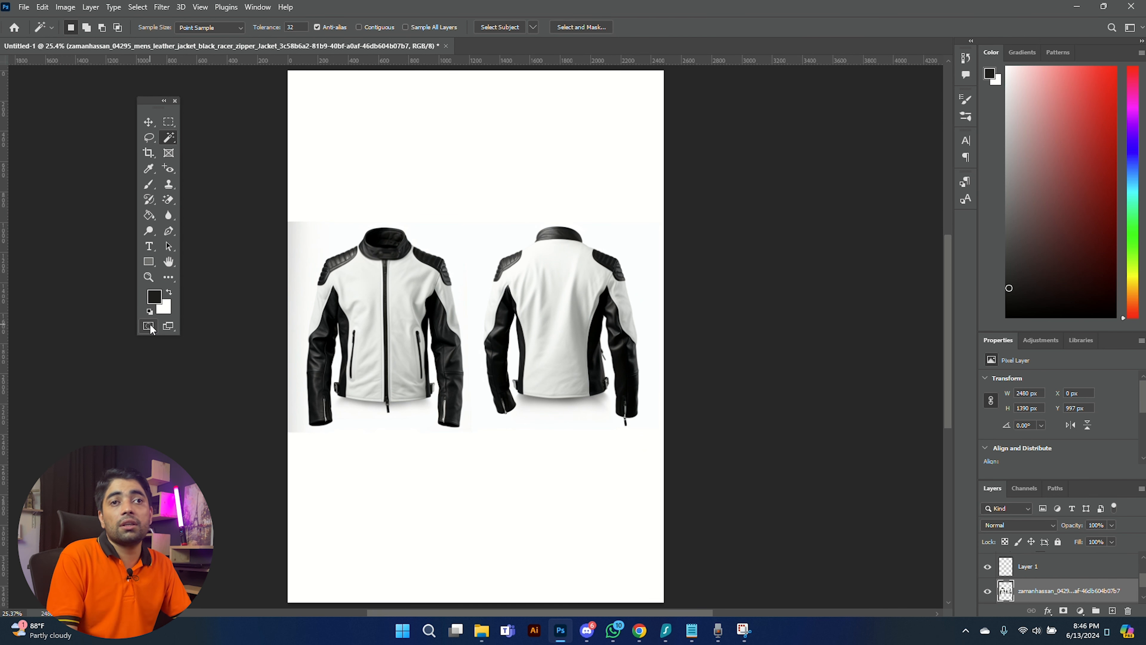
- Preview full screen with menu bar and Full Screen Mode, reveal the hidden panels, and return to Standard Screen Mode
{"action": "left_click", "coordinate": [169, 328]}
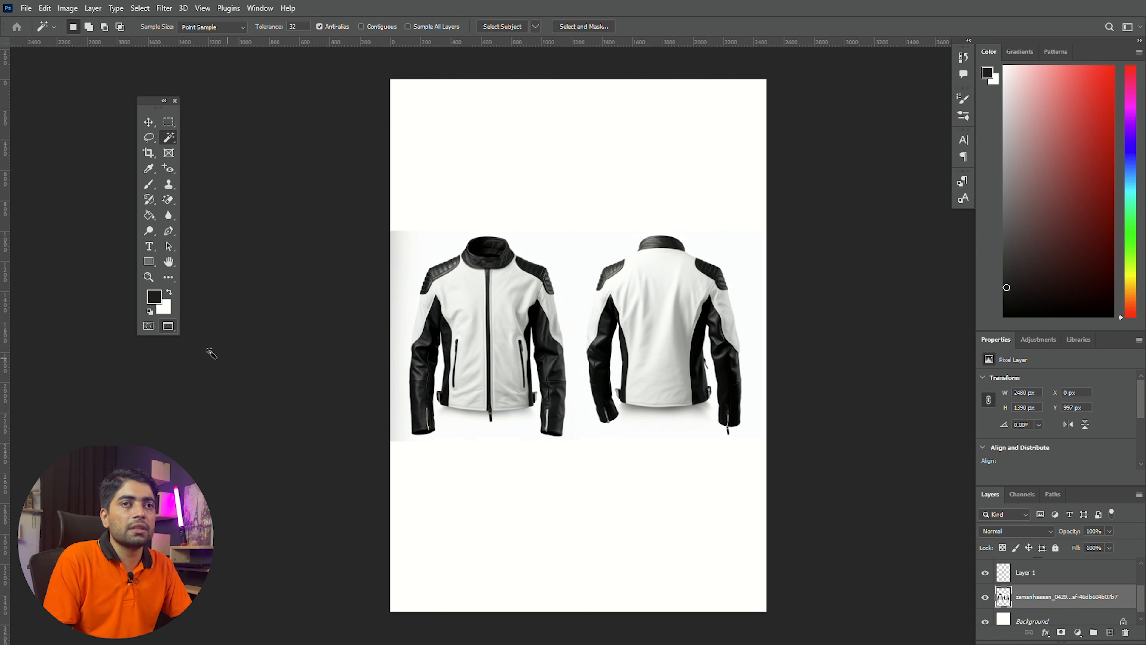
{"action": "left_click", "coordinate": [168, 328]}
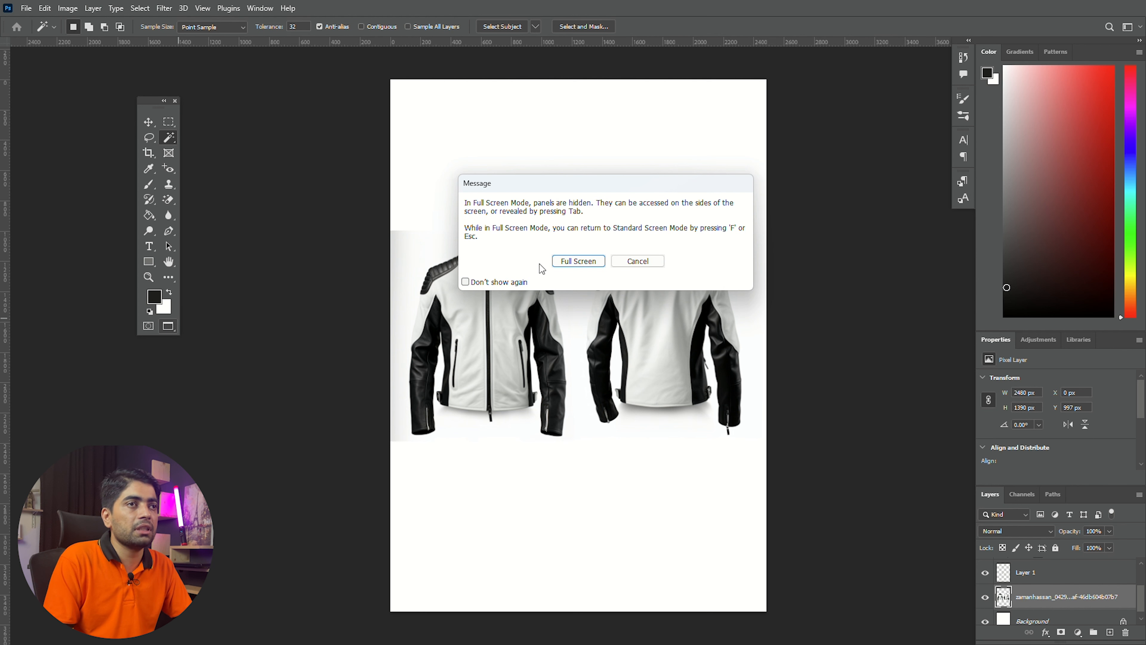
{"action": "left_click", "coordinate": [587, 261]}
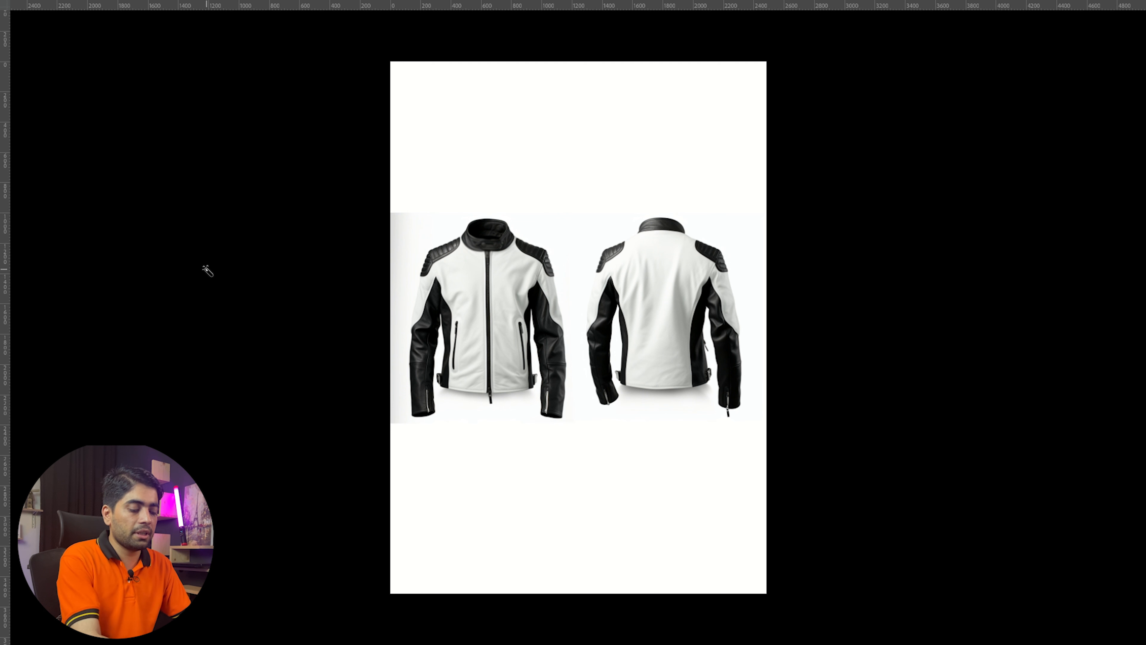
{"action": "key", "text": "Tab"}
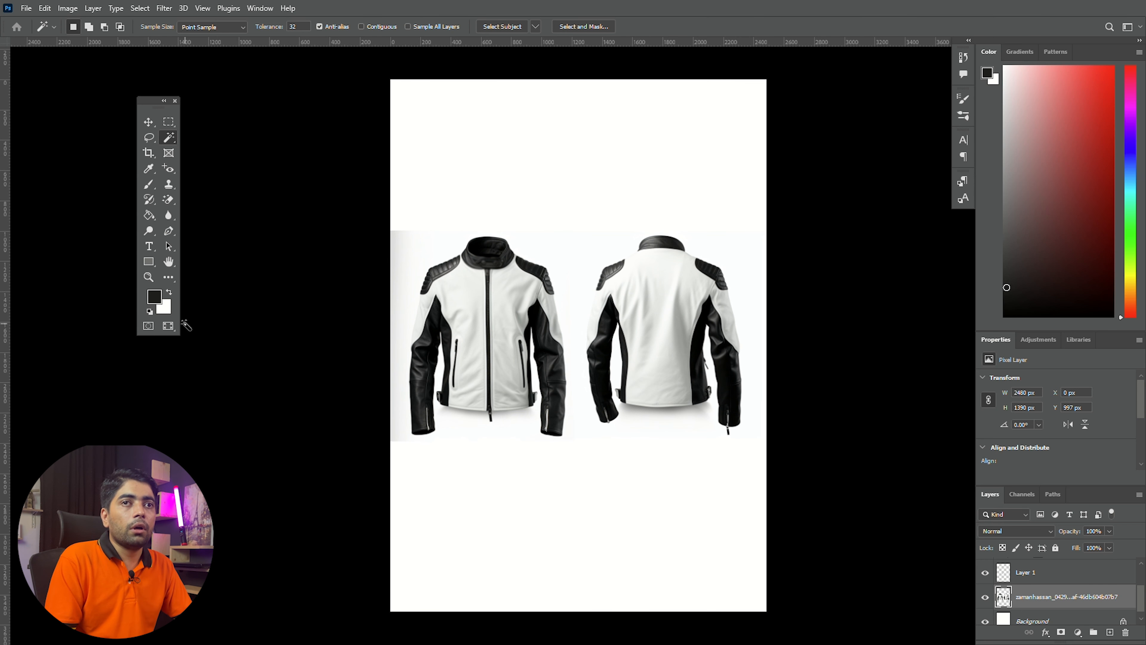
{"action": "left_click", "coordinate": [167, 326]}
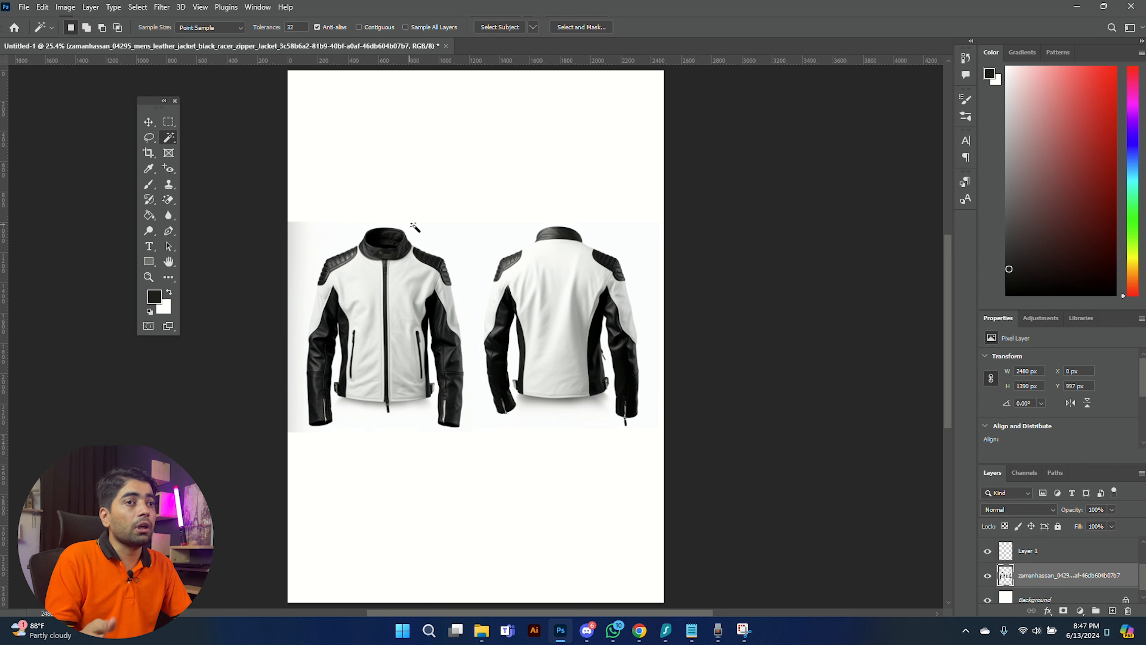
- Activate the Move tool and shift the floating toolbox farther away from the canvas
{"action": "left_click", "coordinate": [153, 121]}
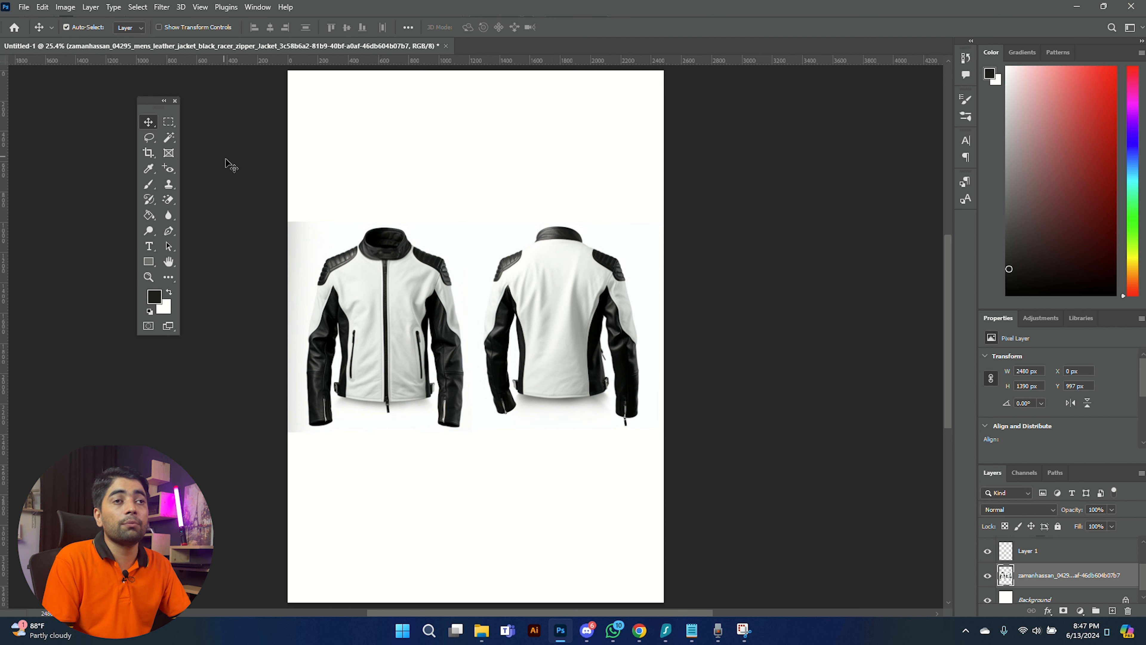
{"action": "left_click_drag", "start_coordinate": [145, 100], "coordinate": [100, 104]}
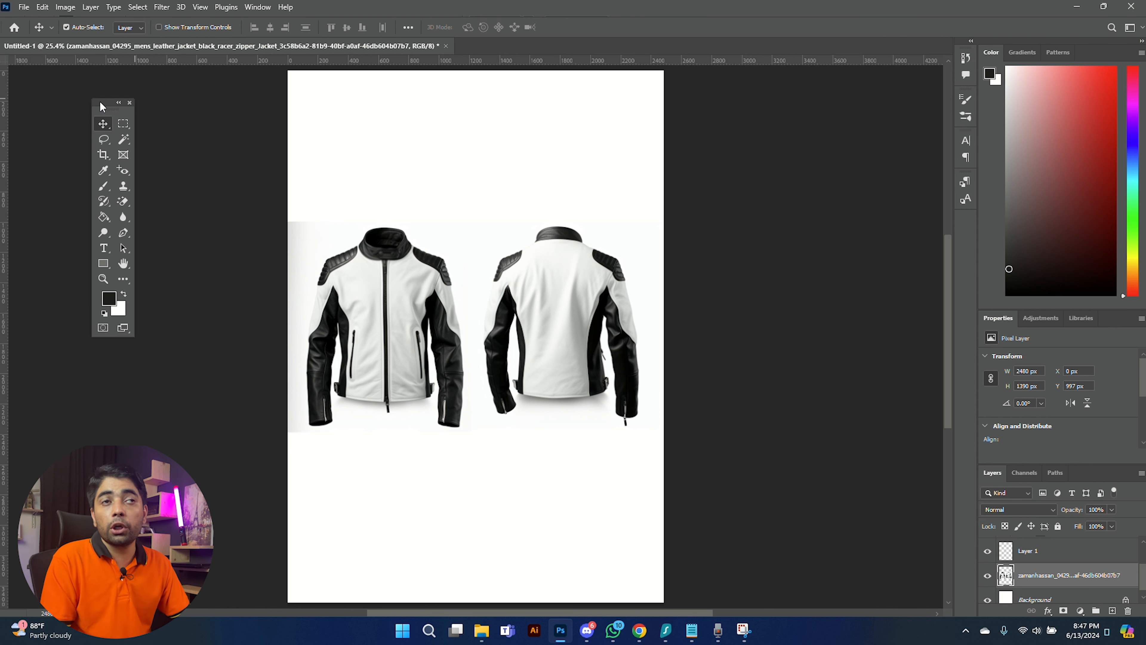